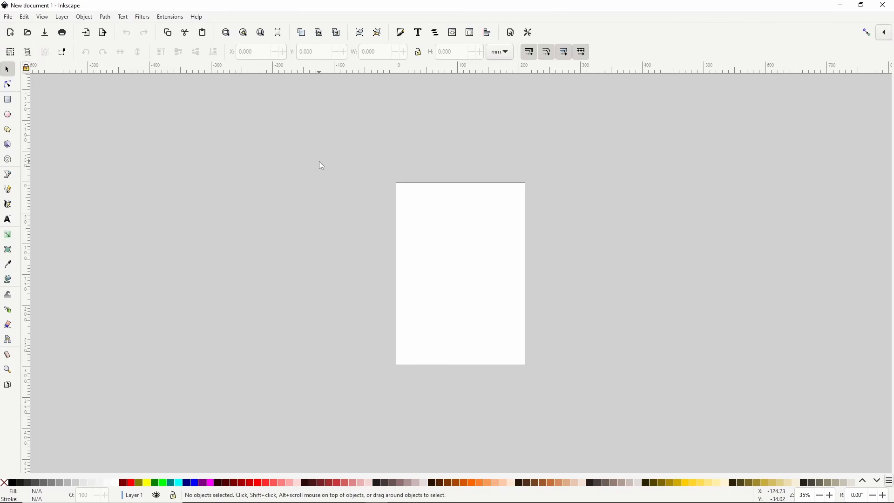
# - Import the butterfly photo as an embedded image and move it beside the page to about X -491, Y -125 mm
pyautogui.click(9, 20)
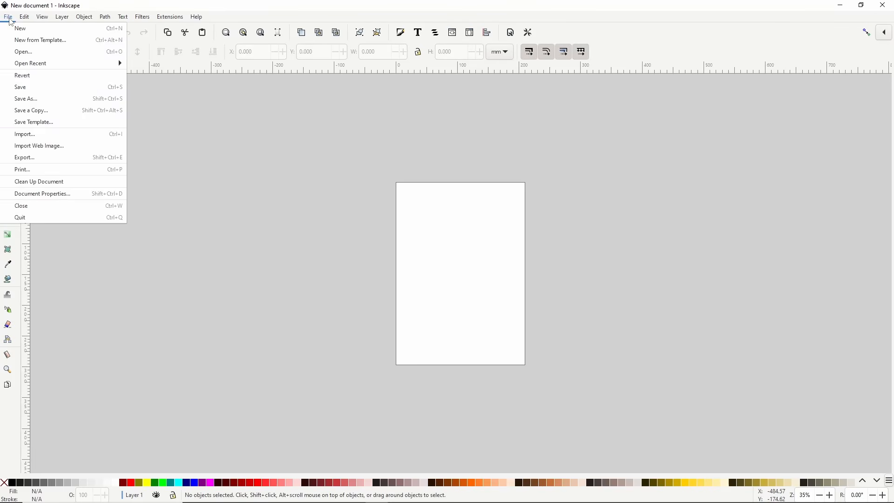
pyautogui.click(64, 135)
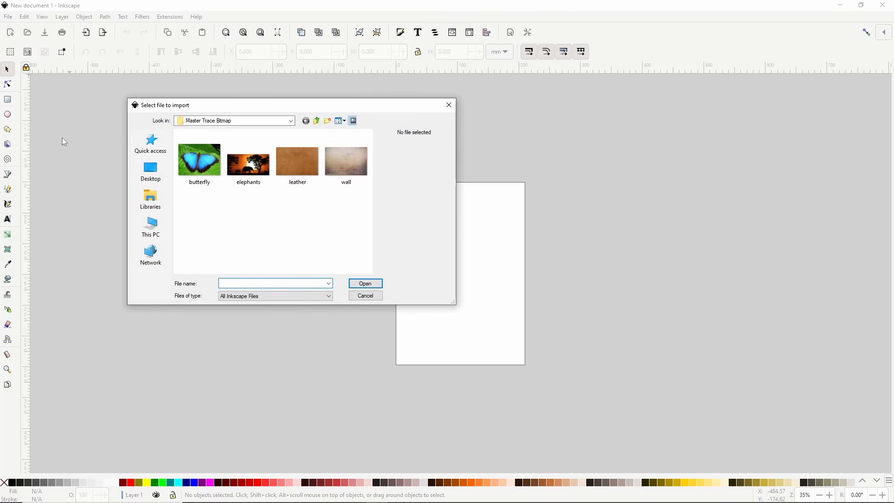
pyautogui.click(199, 165)
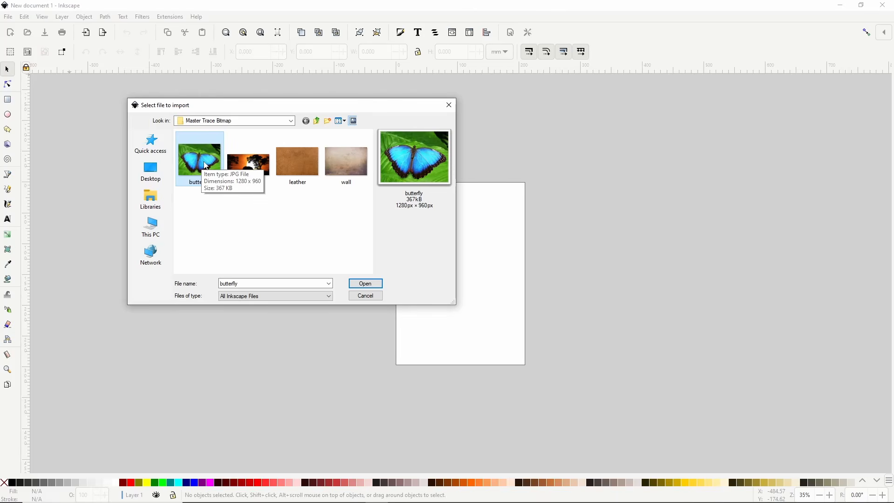
pyautogui.doubleClick(206, 166)
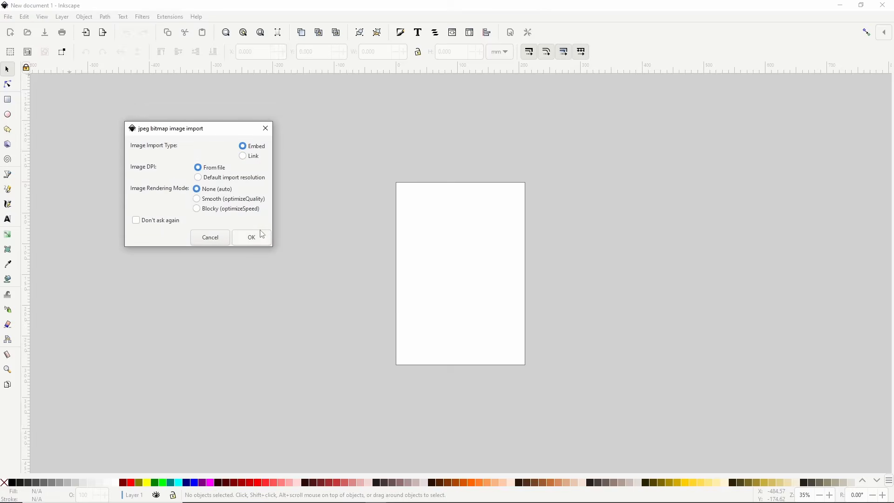
pyautogui.click(252, 238)
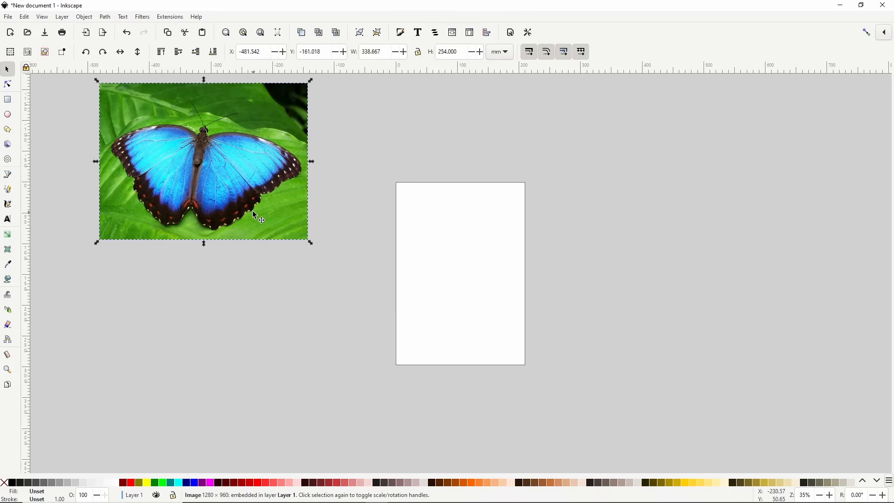
pyautogui.moveTo(259, 228); pyautogui.dragTo(245, 237)
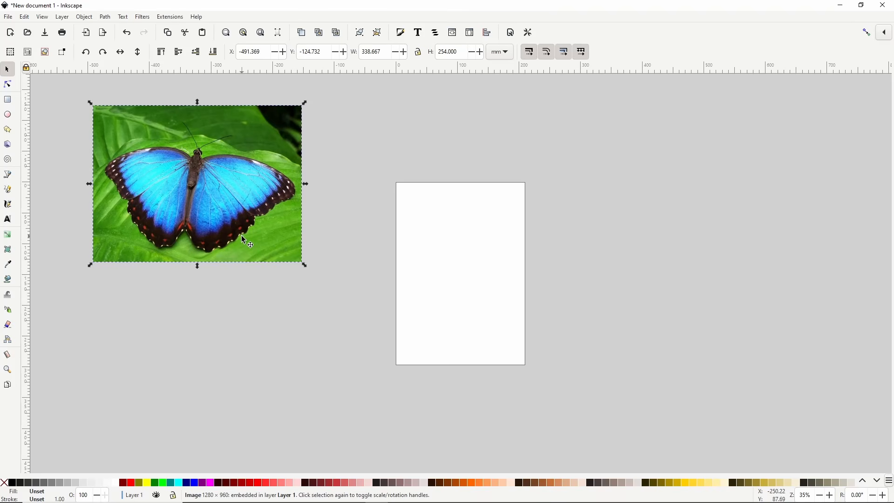
# - Open Trace Bitmap for the butterfly image
pyautogui.click(106, 17)
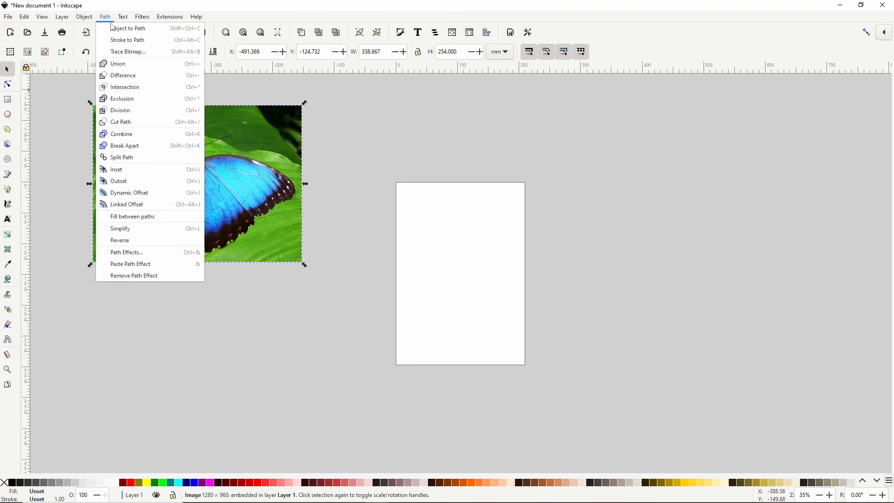
pyautogui.click(229, 14)
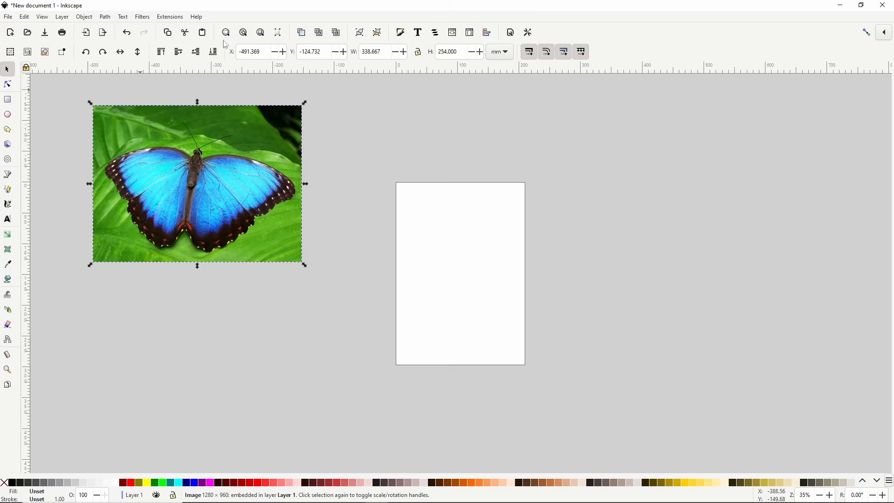
pyautogui.rightClick(199, 154)
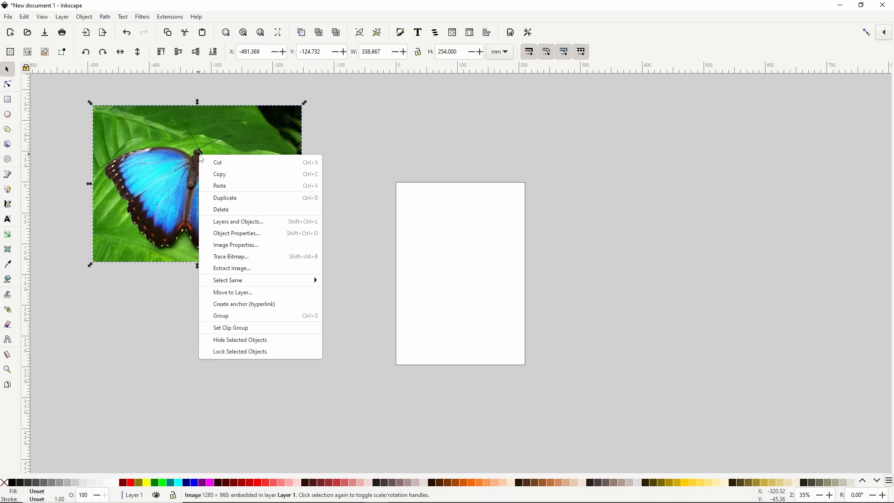
pyautogui.click(236, 257)
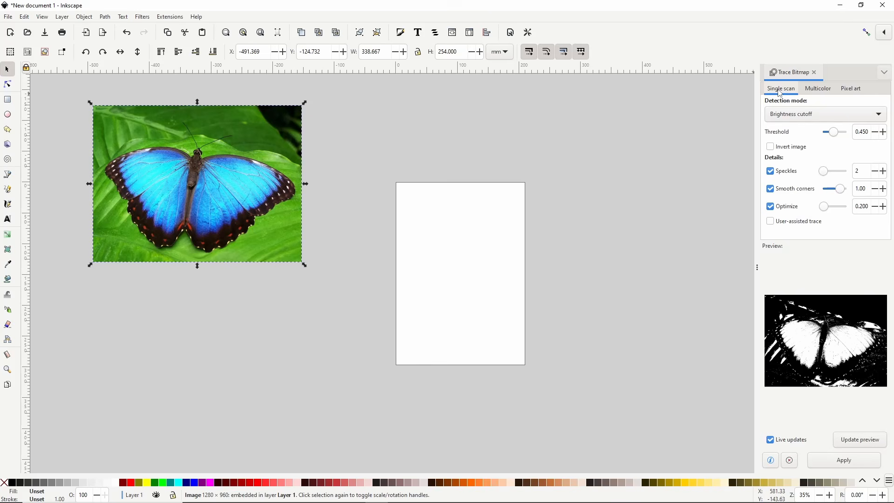
# - Examine the Multicolor and Pixel art tracing settings, ending on the Single scan settings
pyautogui.click(811, 93)
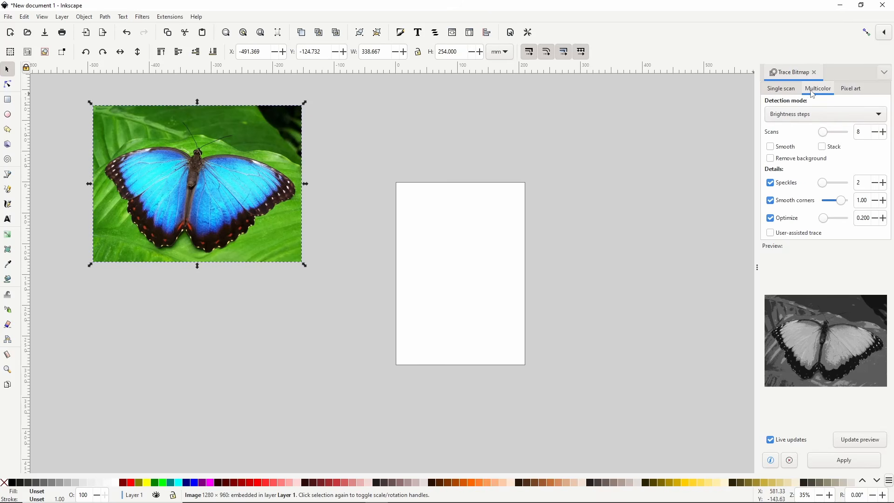
pyautogui.click(846, 91)
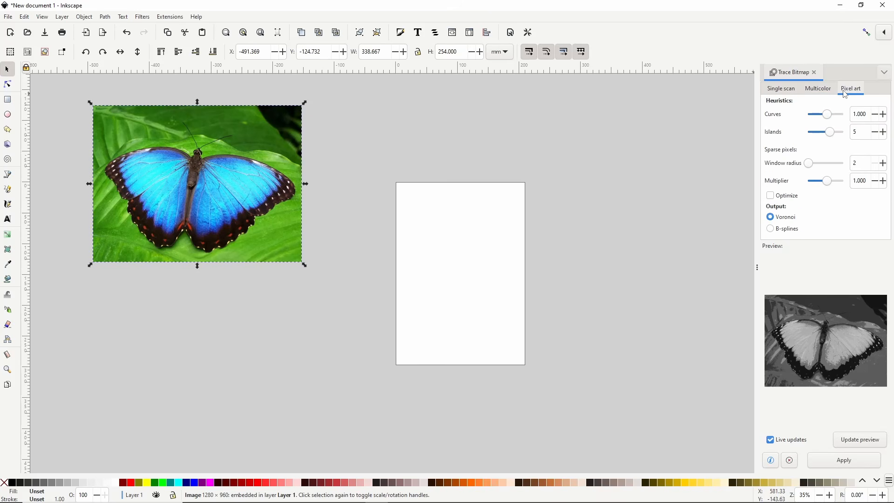
pyautogui.click(787, 89)
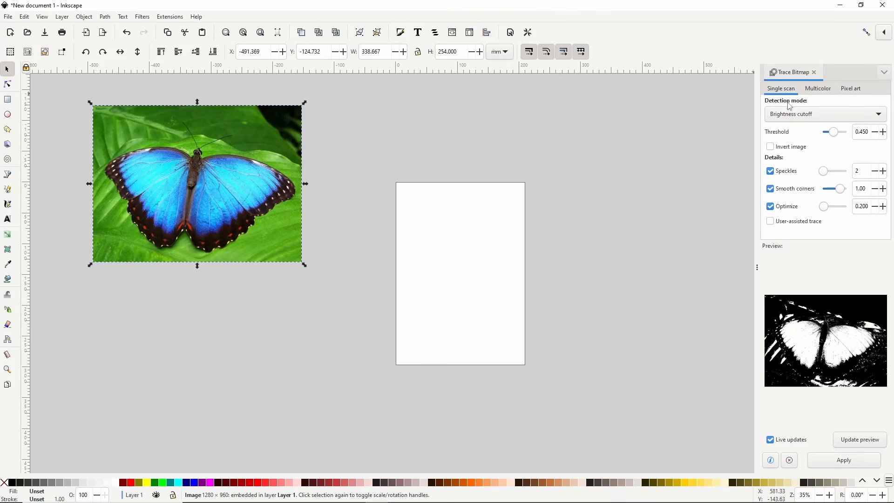
# - Trace the butterfly in Single scan with Brightness cutoff detection and move the traced path off the photo onto the page
pyautogui.click(808, 117)
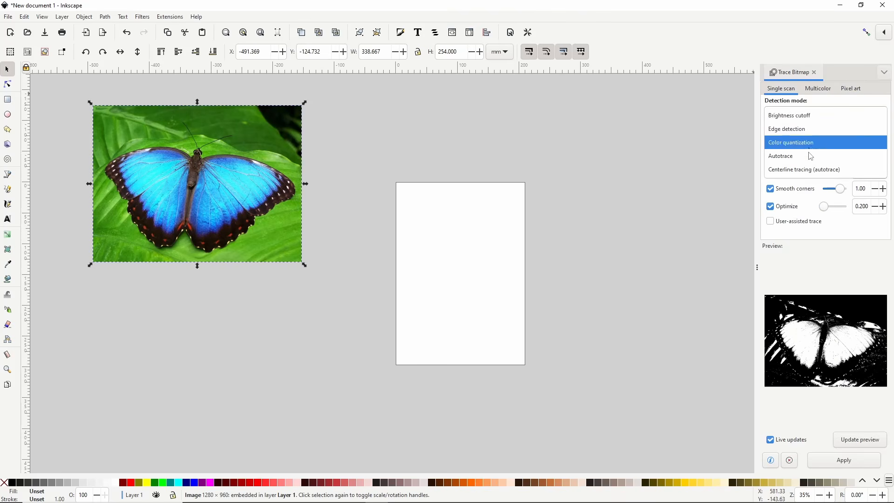
pyautogui.click(810, 119)
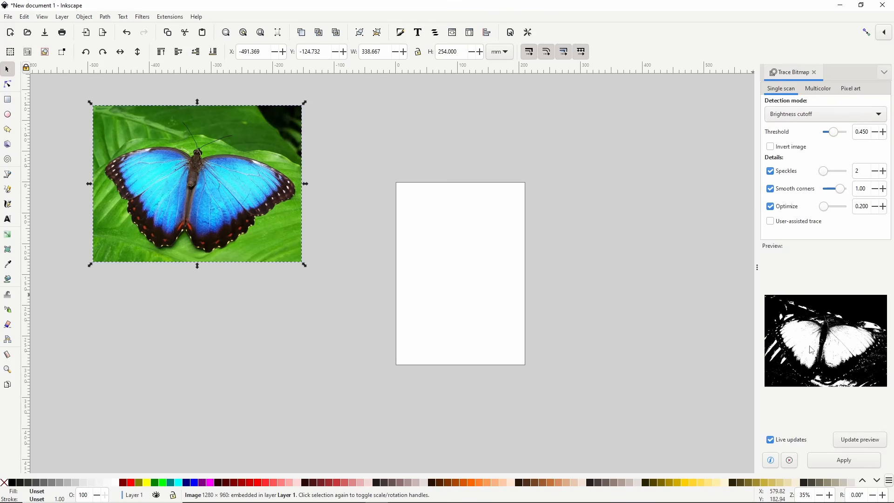
pyautogui.click(845, 461)
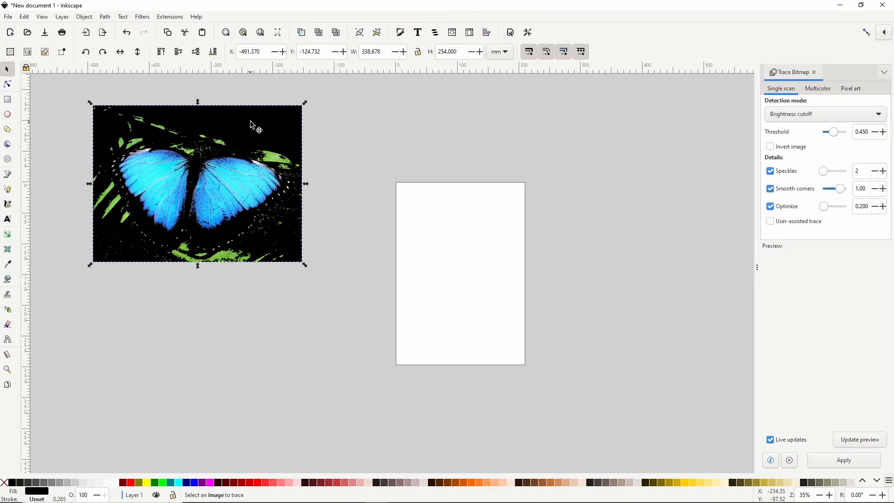
pyautogui.moveTo(298, 166)
pyautogui.mouseDown()
pyautogui.moveTo(351, 249)
pyautogui.moveTo(405, 278)
pyautogui.moveTo(392, 226)
pyautogui.moveTo(428, 240)
pyautogui.mouseUp()
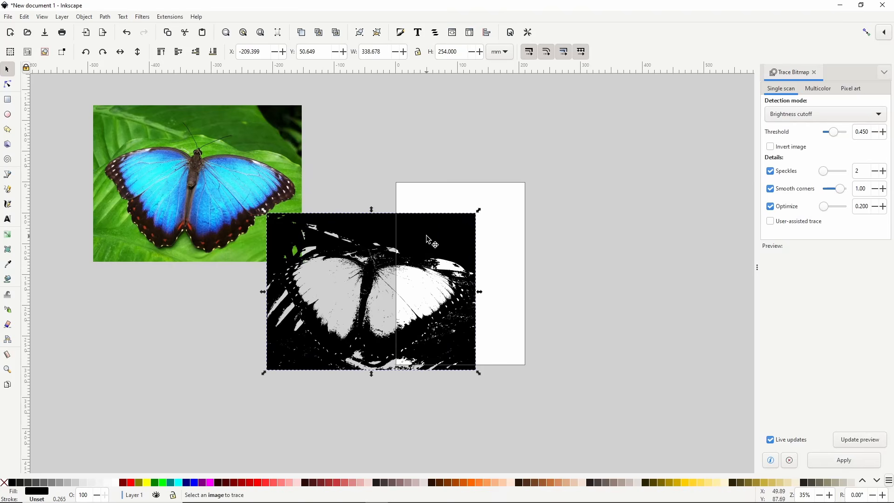
# - Fill the traced butterfly path with red and simplify it
pyautogui.click(131, 484)
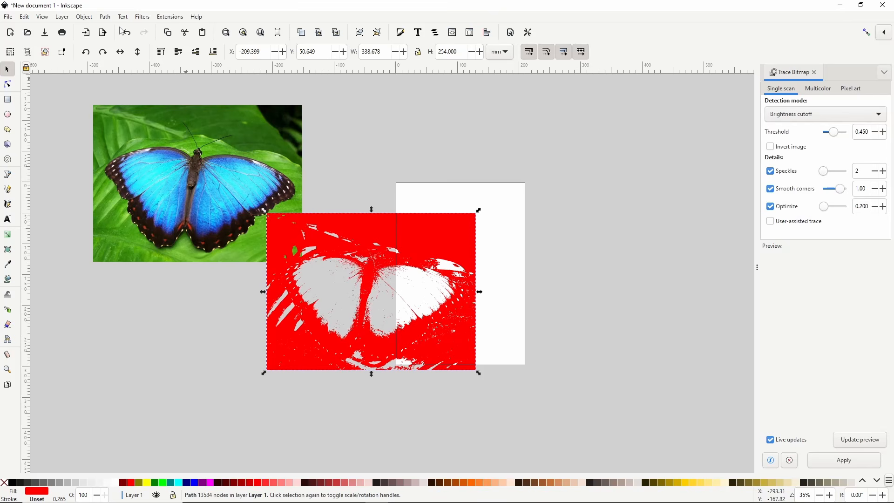
pyautogui.click(106, 18)
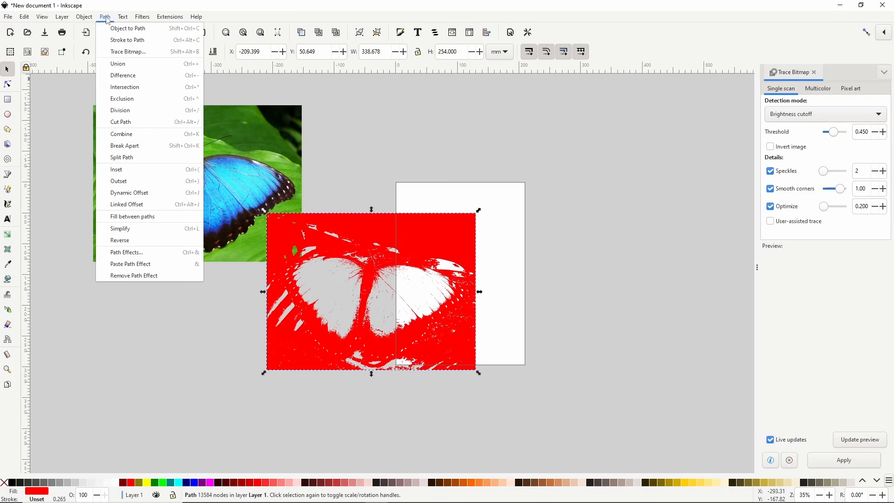
pyautogui.click(140, 229)
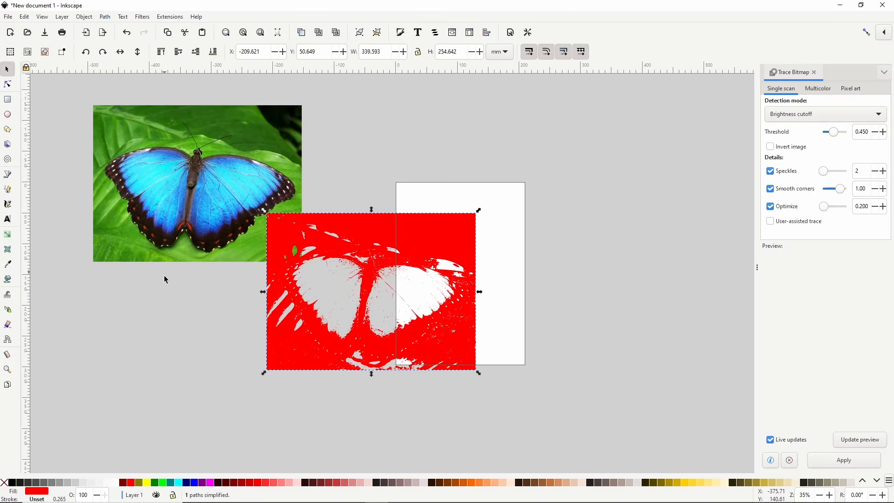
# - Cut an ellipse with radii of about 84 and 53 mm out of the red trace's upper right corner using Difference, and delete the resulting path
pyautogui.click(8, 114)
pyautogui.moveTo(395, 197); pyautogui.dragTo(498, 262)
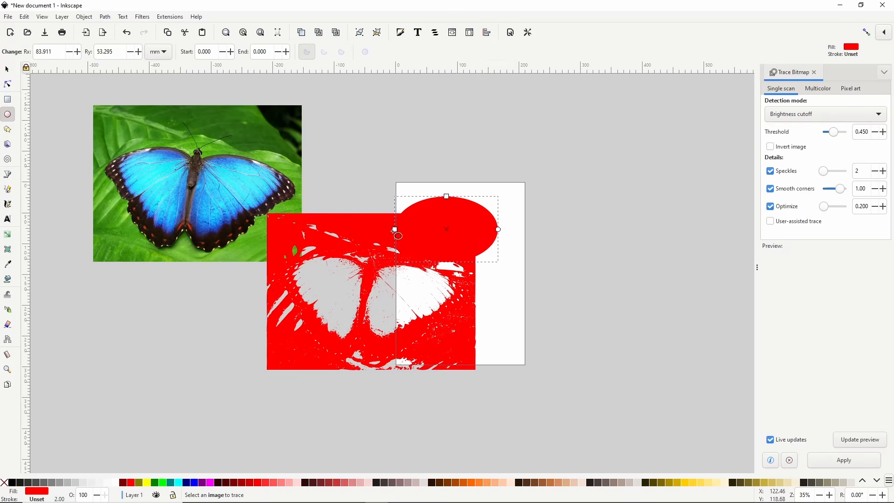
pyautogui.click(7, 69)
pyautogui.moveTo(557, 183); pyautogui.dragTo(247, 411)
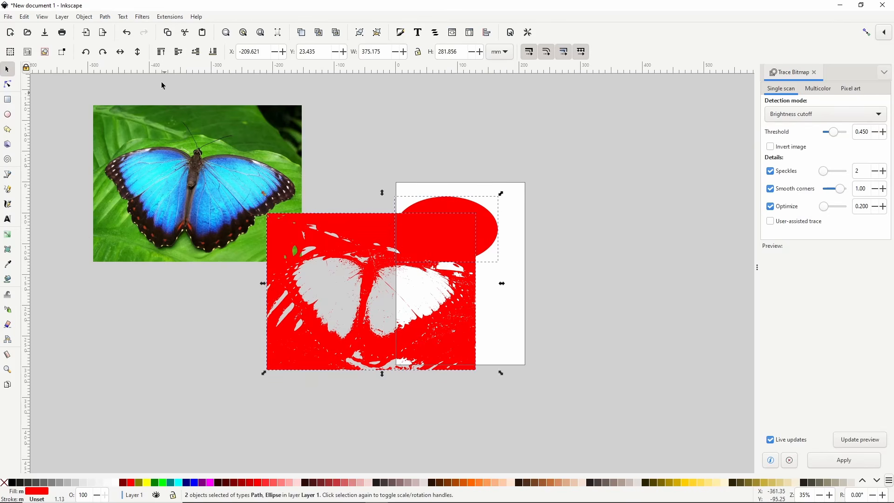
pyautogui.click(107, 18)
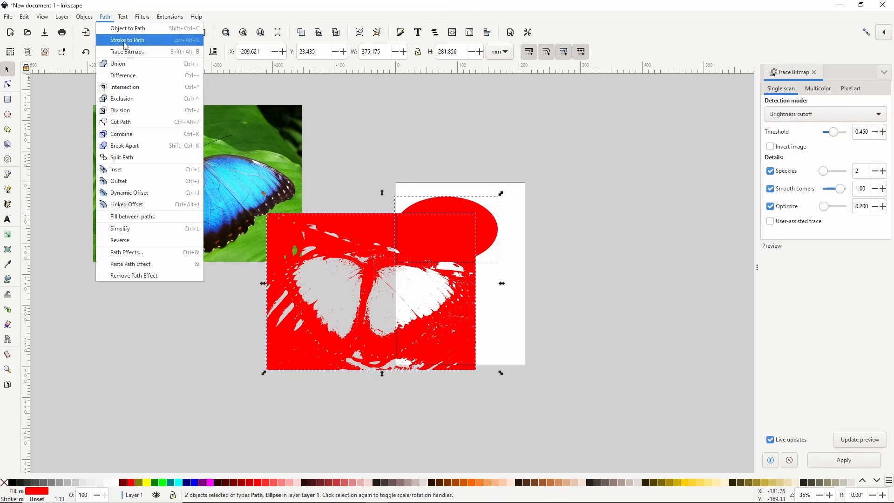
pyautogui.click(131, 77)
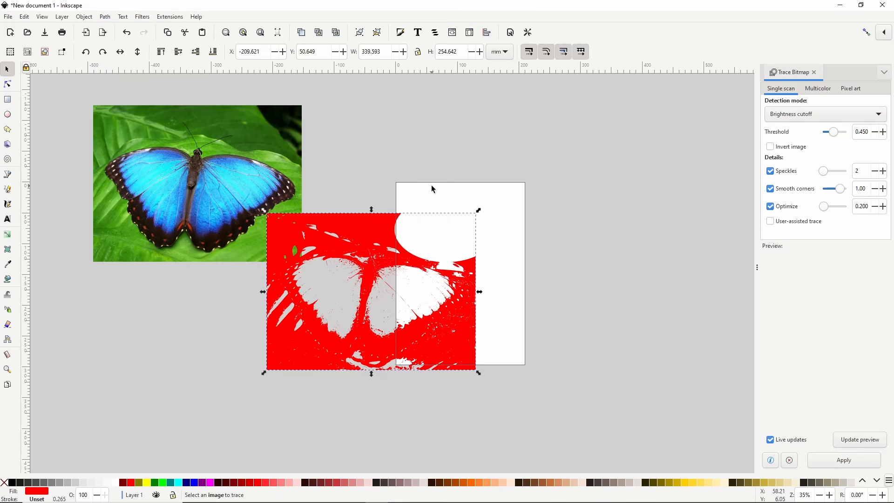
pyautogui.press('Delete')
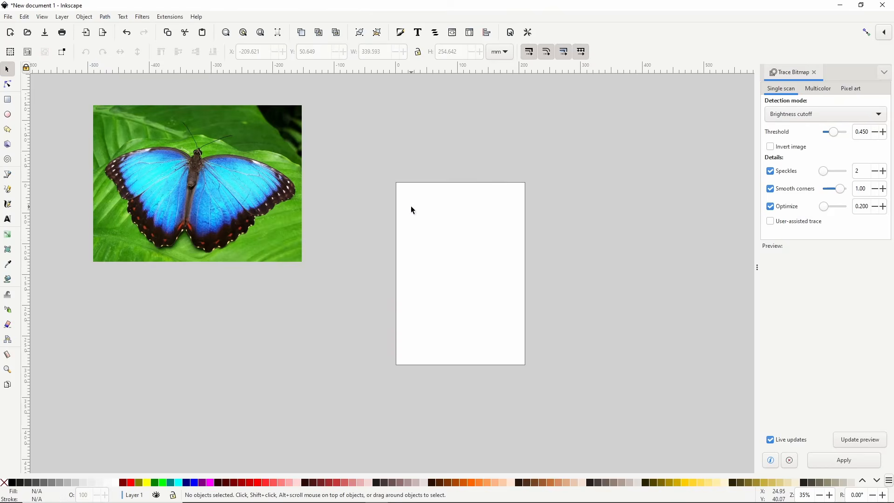
# - Select the butterfly image, try higher brightness cutoff thresholds in the trace preview and set the threshold to 0.380
pyautogui.click(220, 202)
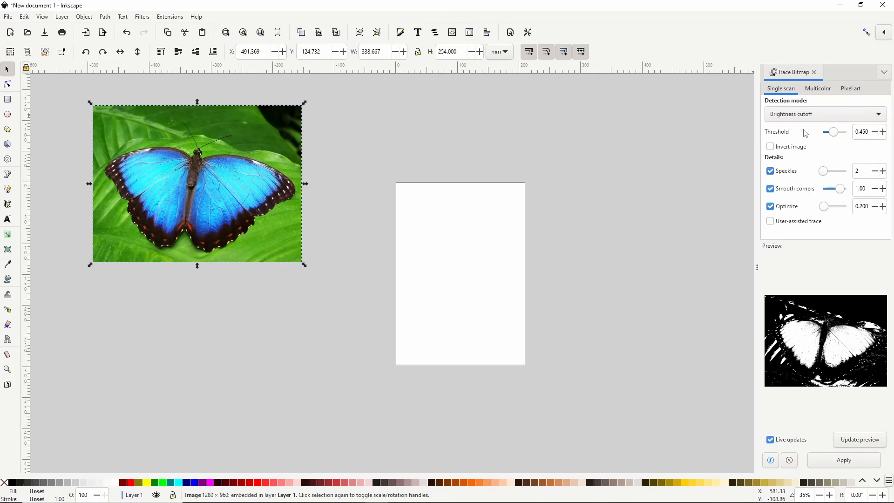
pyautogui.click(869, 131)
pyautogui.scroll(2, 869, 132)
pyautogui.scroll(10, 870, 132)
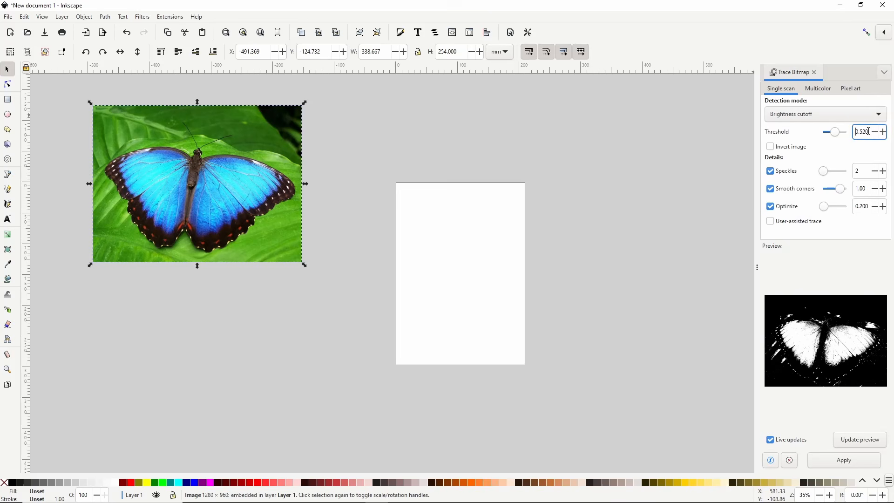
pyautogui.scroll(2, 870, 131)
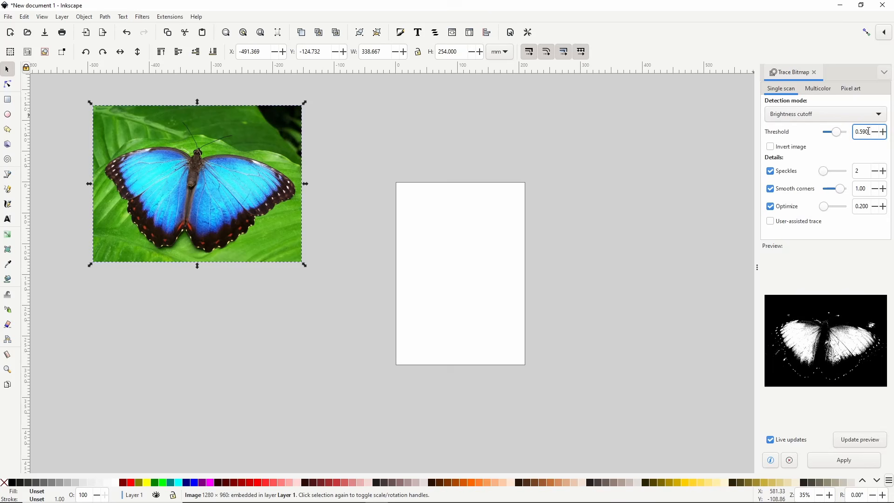
pyautogui.scroll(-18, 869, 131)
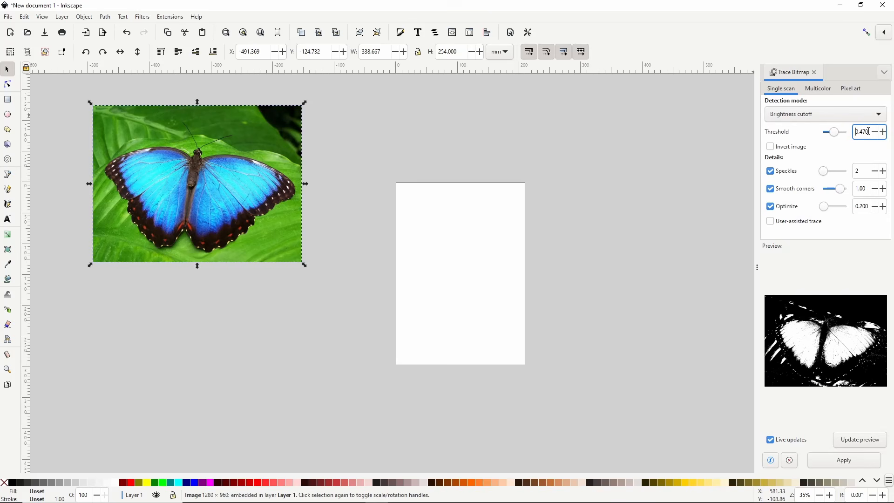
pyautogui.scroll(-3, 869, 131)
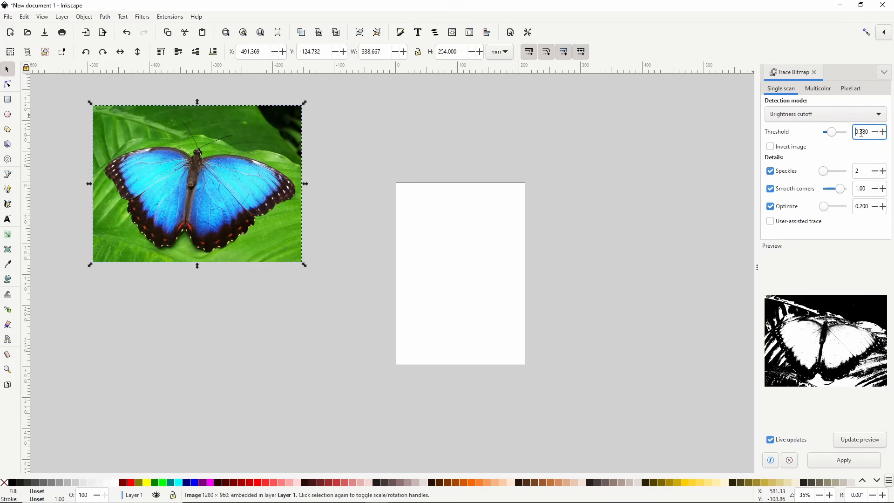
# - Trace the butterfly with Invert image enabled and move the new trace off the photo onto the page
pyautogui.click(788, 147)
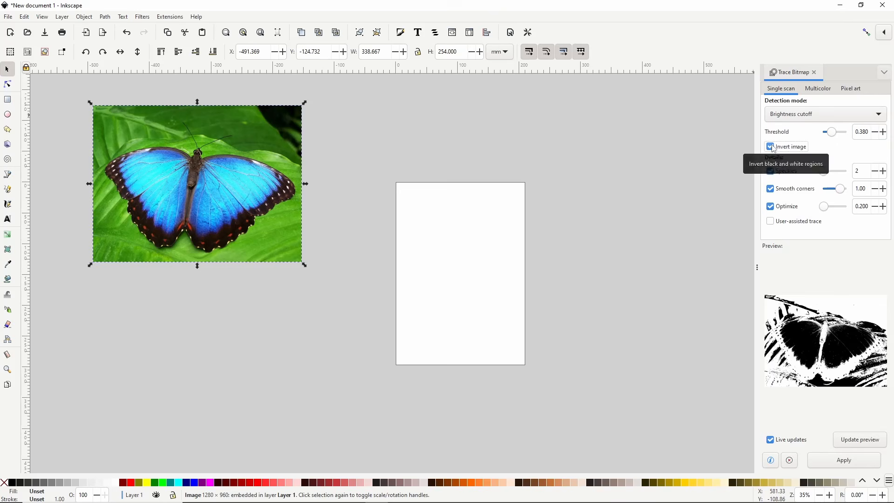
pyautogui.click(844, 461)
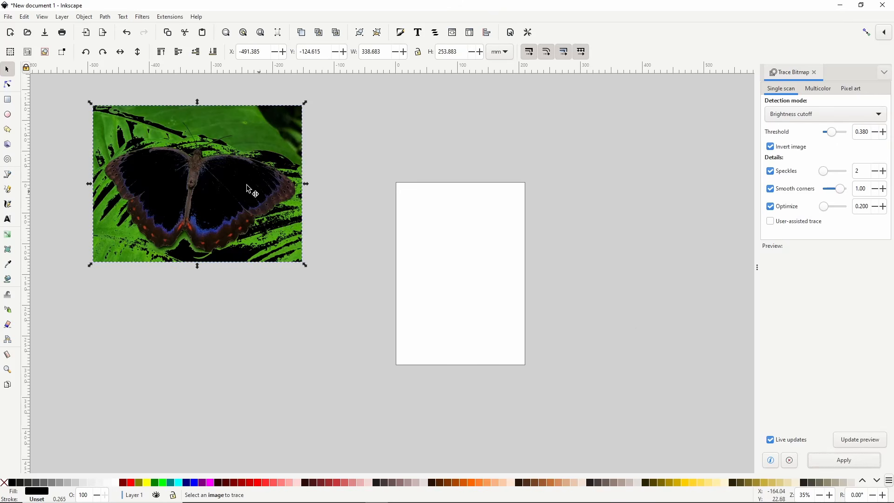
pyautogui.moveTo(261, 191)
pyautogui.mouseDown()
pyautogui.moveTo(323, 246)
pyautogui.moveTo(397, 282)
pyautogui.moveTo(417, 282)
pyautogui.mouseUp()
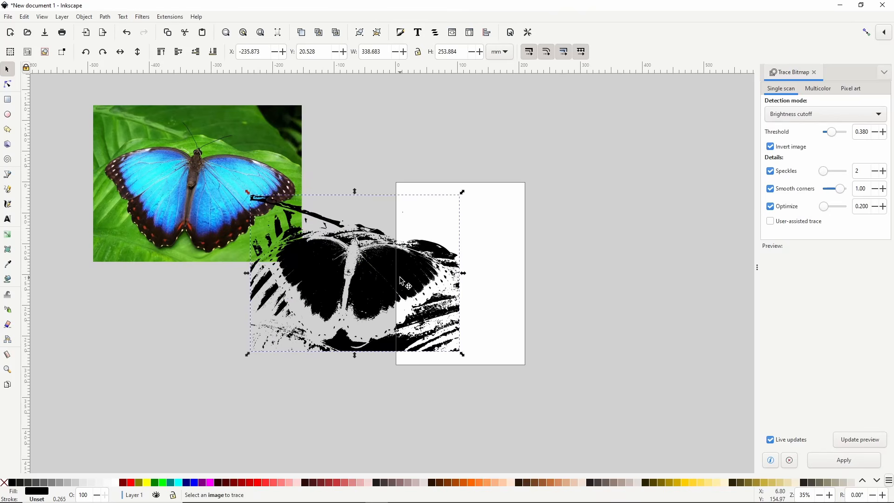
# - Delete the inverted trace, reselect the butterfly image and disable Invert image
pyautogui.press('Delete')
pyautogui.click(286, 217)
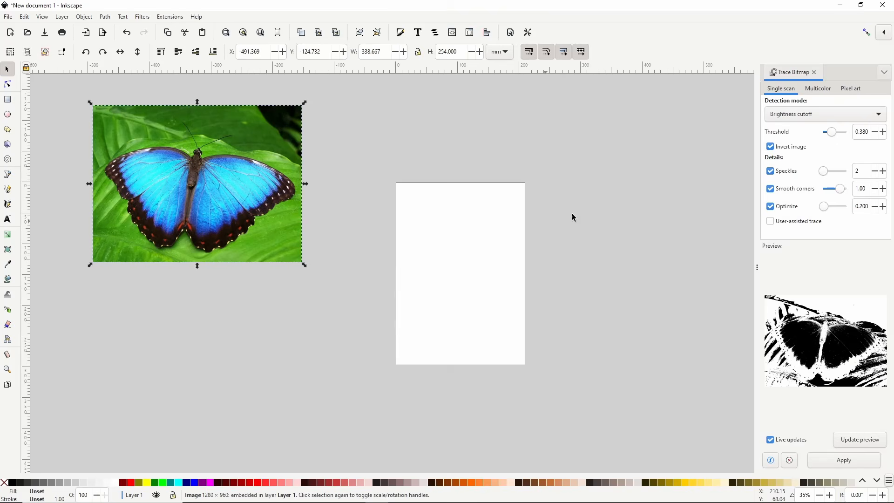
pyautogui.click(772, 148)
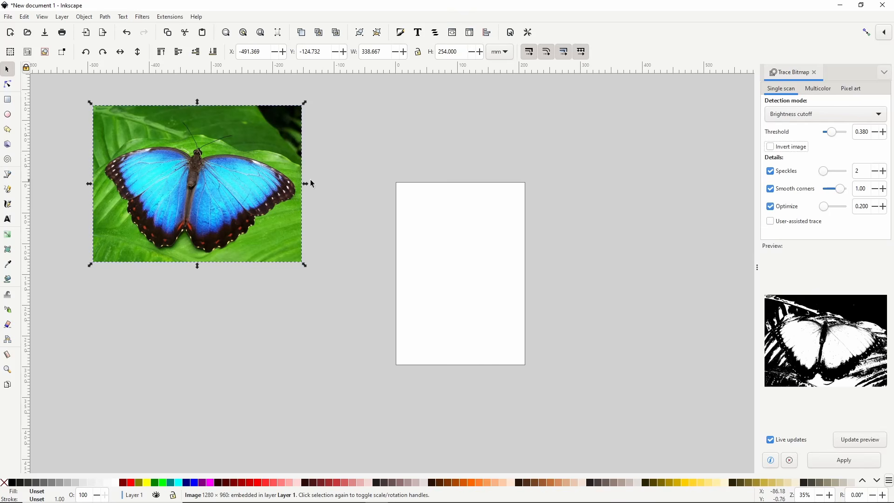
# - Draw a closed straight-segment outline around the butterfly and its antennae, about 324 by 233 mm, and fill it black
pyautogui.click(8, 175)
pyautogui.click(141, 140)
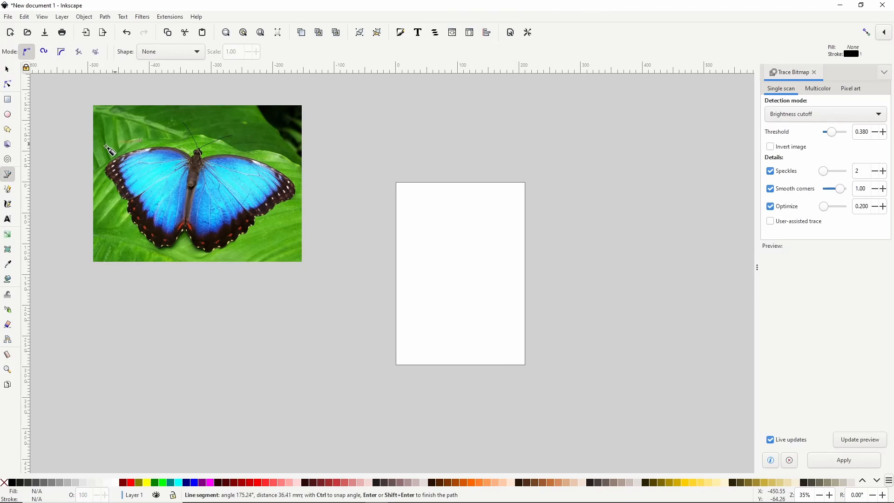
pyautogui.click(100, 147)
pyautogui.click(126, 226)
pyautogui.click(138, 247)
pyautogui.click(150, 256)
pyautogui.click(181, 254)
pyautogui.click(185, 247)
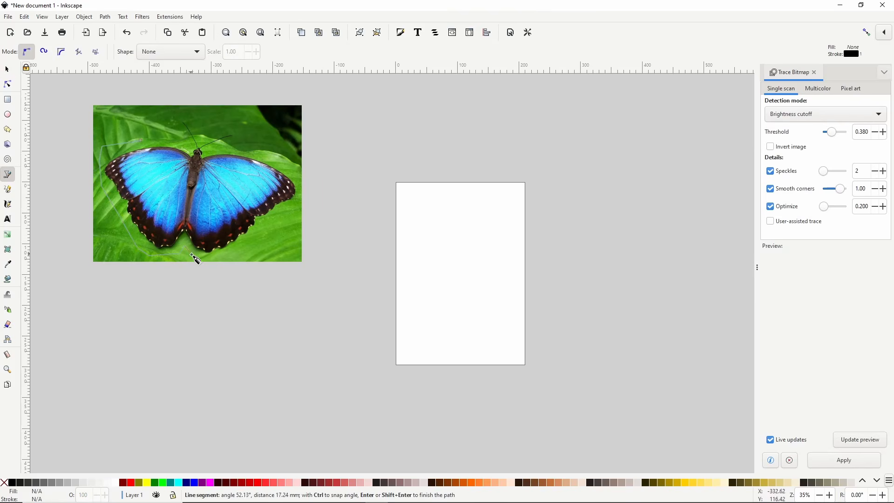
pyautogui.click(191, 255)
pyautogui.click(217, 259)
pyautogui.click(256, 239)
pyautogui.click(293, 208)
pyautogui.click(298, 202)
pyautogui.click(299, 166)
pyautogui.click(250, 146)
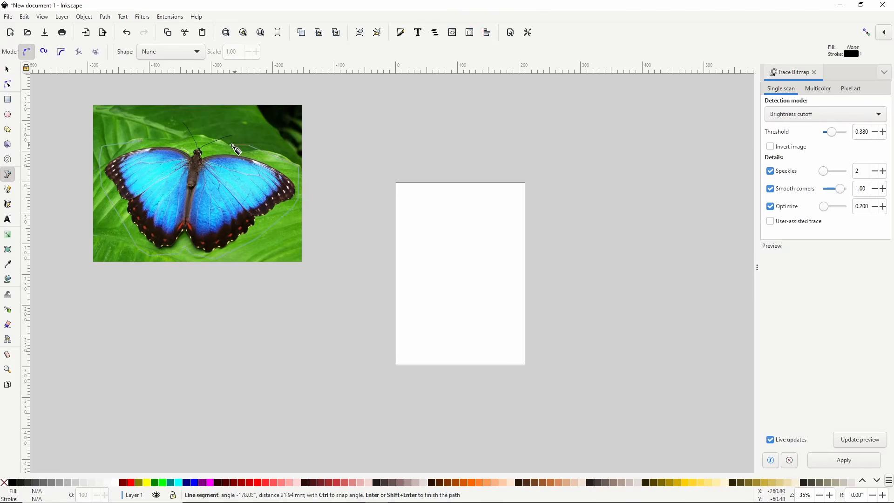
pyautogui.click(218, 145)
pyautogui.click(242, 135)
pyautogui.click(222, 127)
pyautogui.click(202, 137)
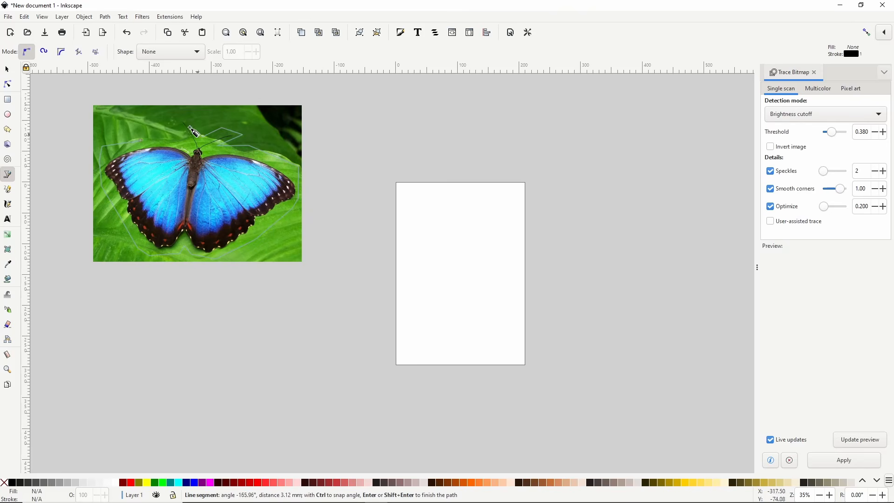
pyautogui.click(141, 140)
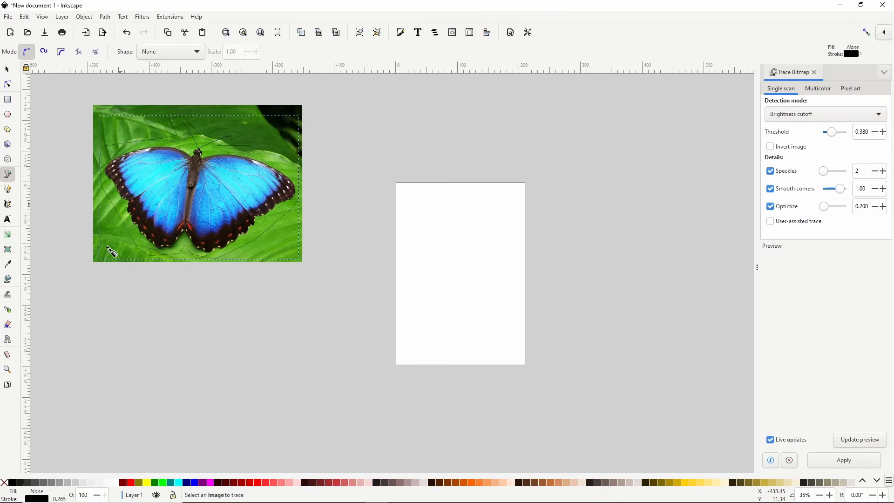
pyautogui.click(13, 482)
# - Trace the butterfly image together with the black outline using User-assisted trace, and move the outline onto the page and the trace below the photo
pyautogui.click(7, 69)
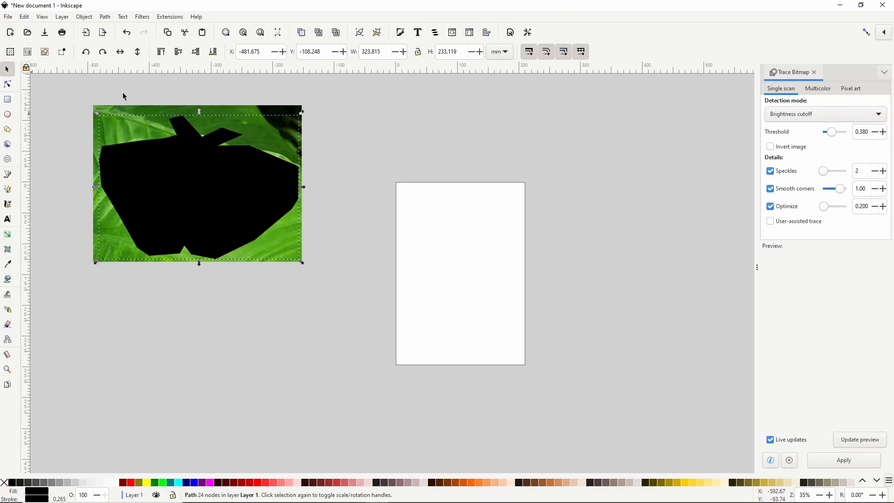
pyautogui.moveTo(115, 91); pyautogui.dragTo(86, 288)
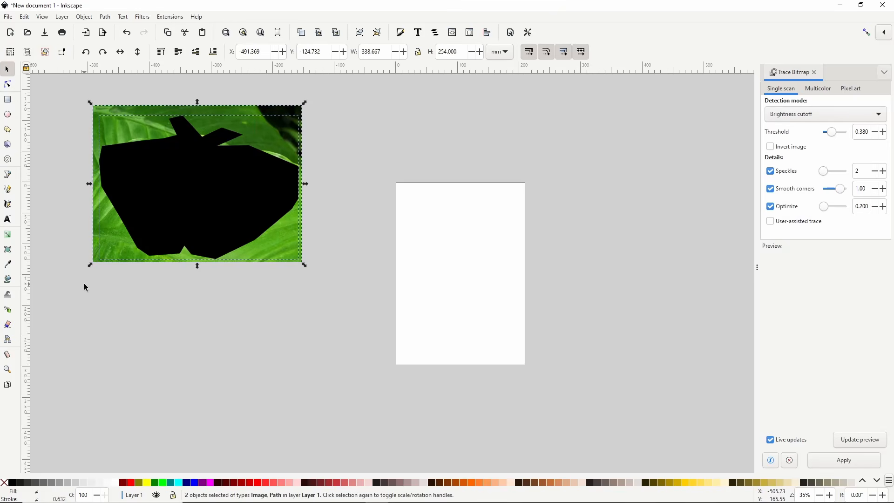
pyautogui.click(778, 223)
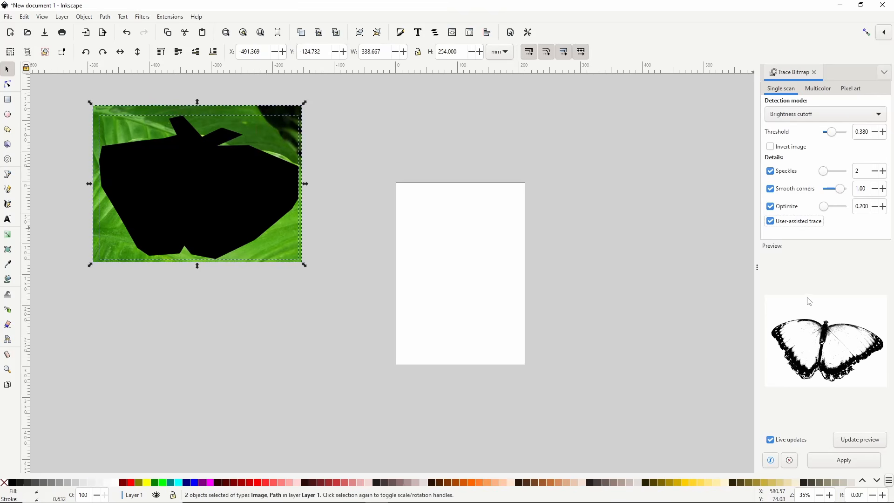
pyautogui.click(849, 462)
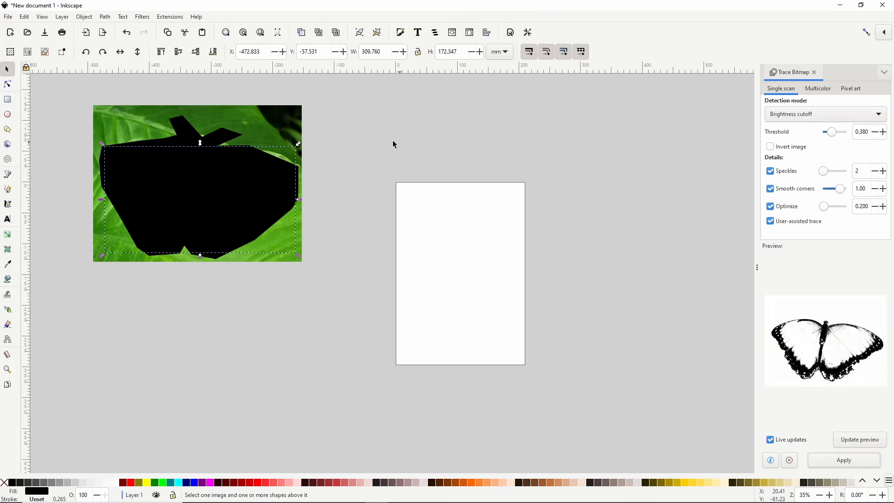
pyautogui.moveTo(247, 179)
pyautogui.mouseDown()
pyautogui.moveTo(281, 232)
pyautogui.moveTo(482, 247)
pyautogui.moveTo(514, 227)
pyautogui.mouseUp()
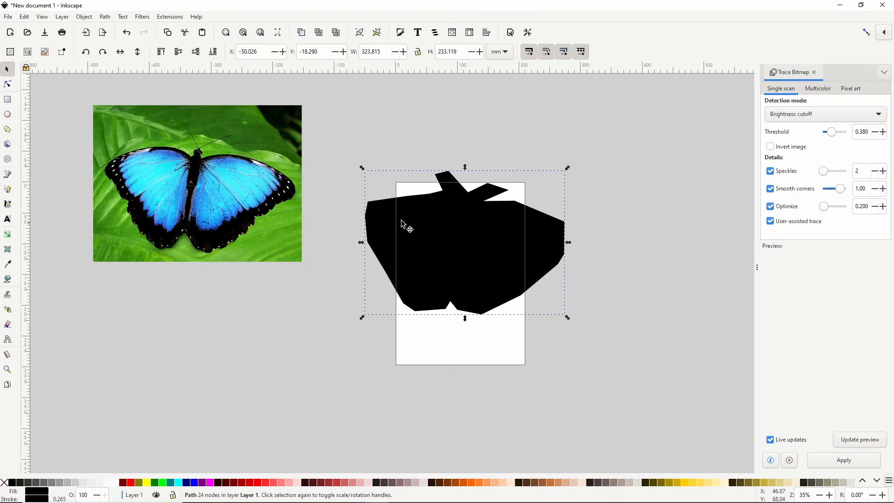
pyautogui.moveTo(254, 218)
pyautogui.mouseDown()
pyautogui.moveTo(298, 380)
pyautogui.moveTo(325, 398)
pyautogui.mouseUp()
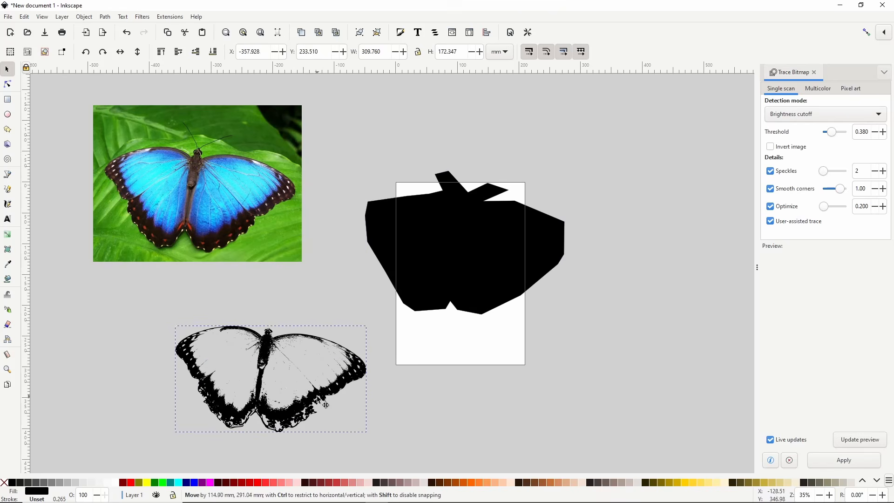
# - Draw two curved antennae upward from the head of the traced butterfly with the Pen tool
pyautogui.click(7, 174)
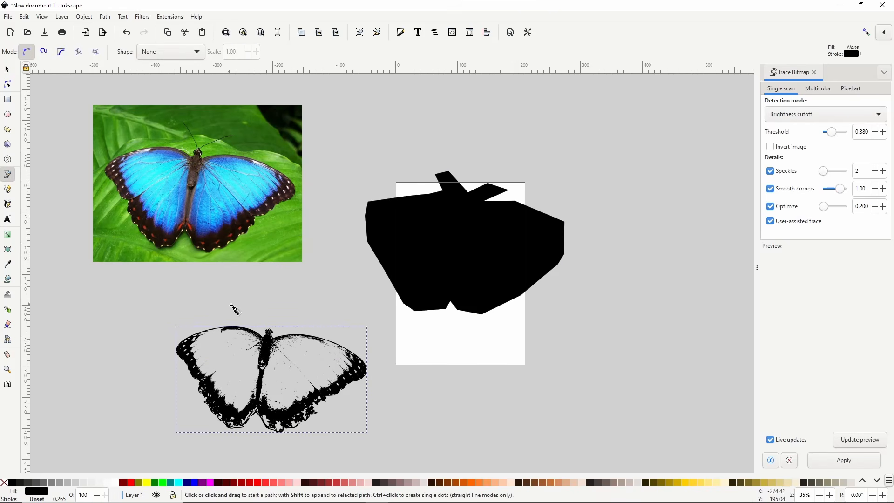
pyautogui.click(268, 332)
pyautogui.moveTo(259, 304)
pyautogui.mouseDown()
pyautogui.moveTo(247, 294)
pyautogui.moveTo(298, 293)
pyautogui.mouseUp()
pyautogui.press('Return')
pyautogui.click(271, 332)
pyautogui.press('Return')
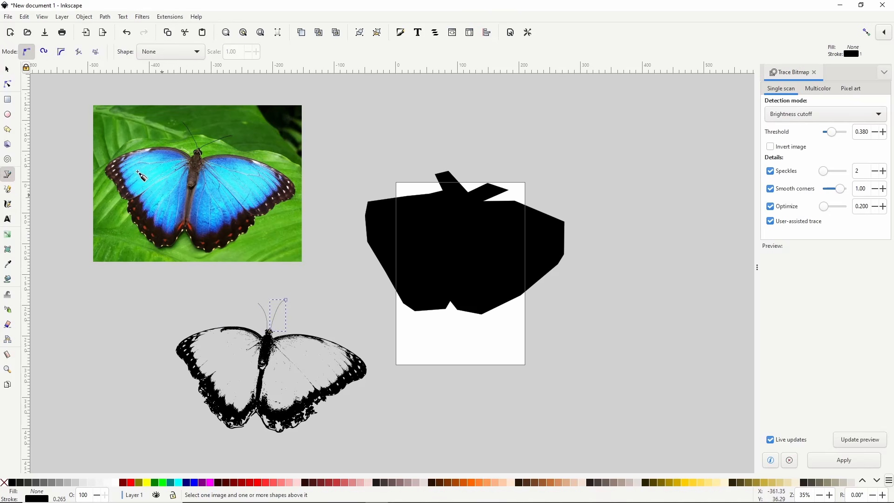
# - Delete the black shape, butterfly trace and antennae, reselect the butterfly image and disable User-assisted trace
pyautogui.click(8, 69)
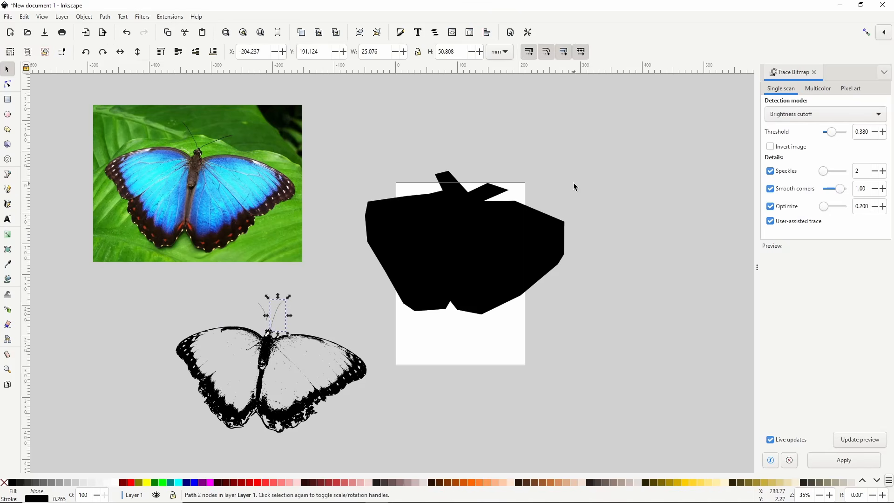
pyautogui.click(479, 280)
pyautogui.moveTo(399, 446)
pyautogui.mouseDown()
pyautogui.moveTo(124, 315)
pyautogui.moveTo(126, 283)
pyautogui.mouseUp()
pyautogui.press('Delete')
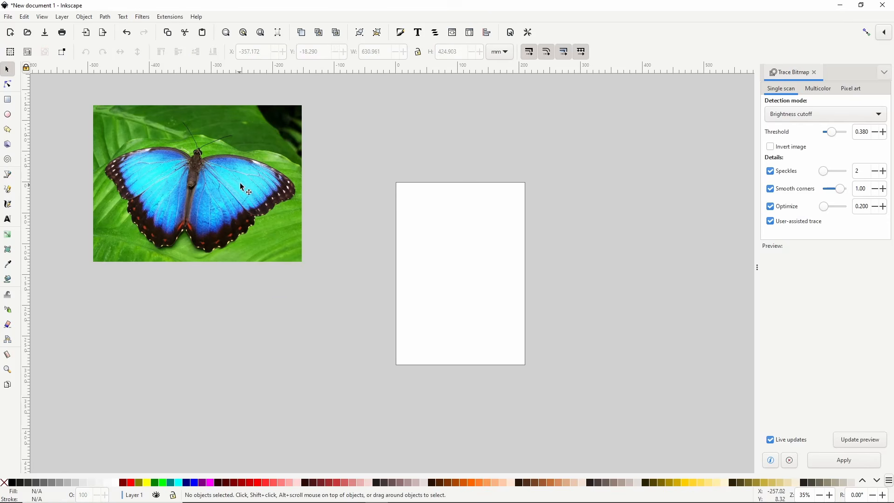
pyautogui.click(242, 187)
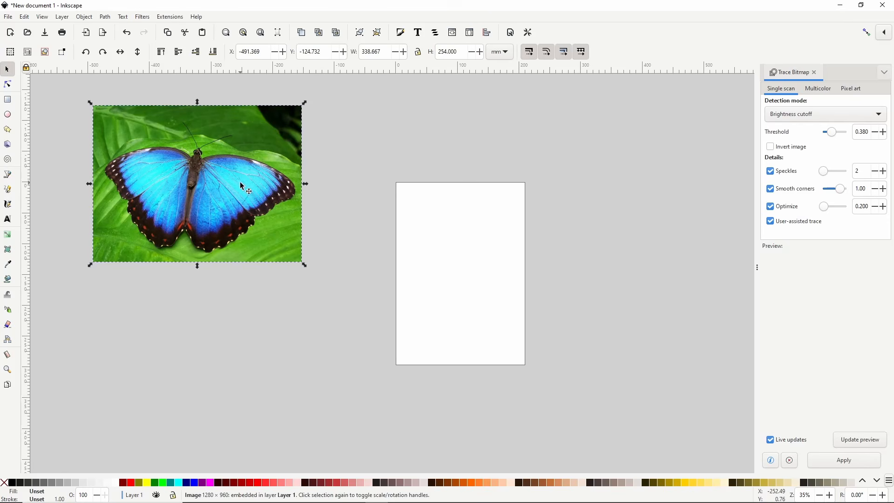
pyautogui.click(771, 222)
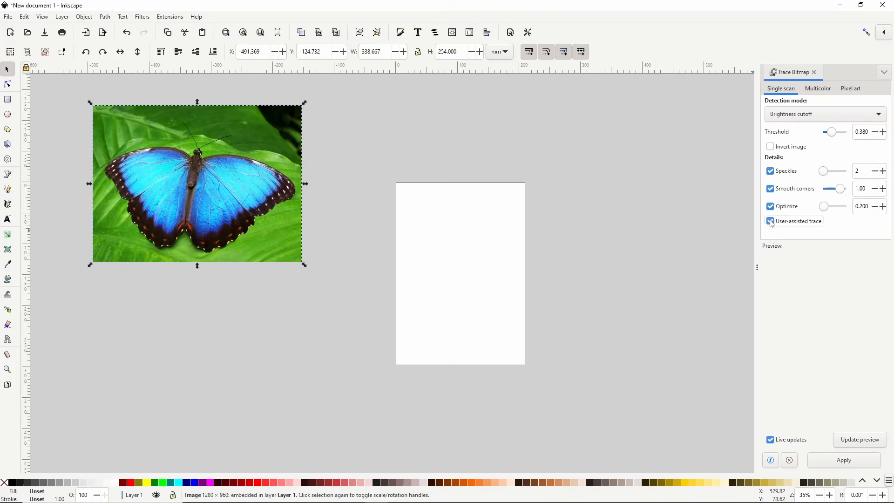
# - Trace the butterfly with Edge detection at an edge threshold of 0.350, then delete the trace and reselect the photo
pyautogui.click(787, 117)
pyautogui.click(789, 129)
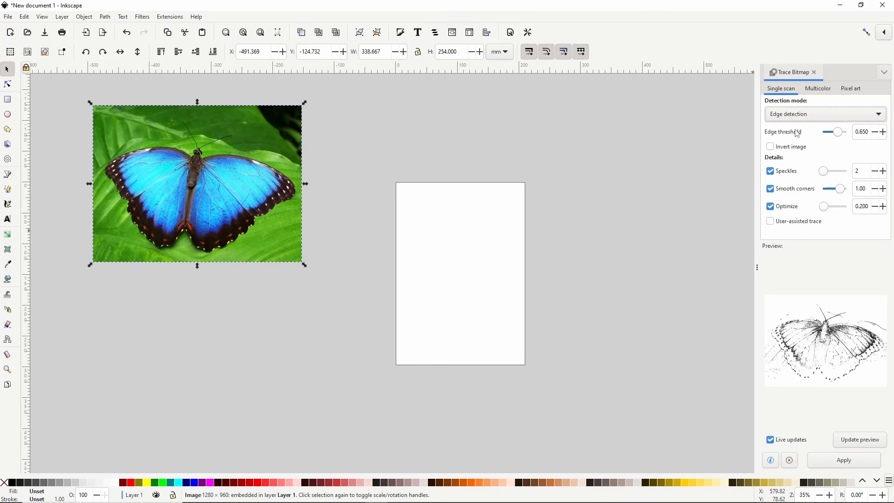
pyautogui.scroll(6, 862, 132)
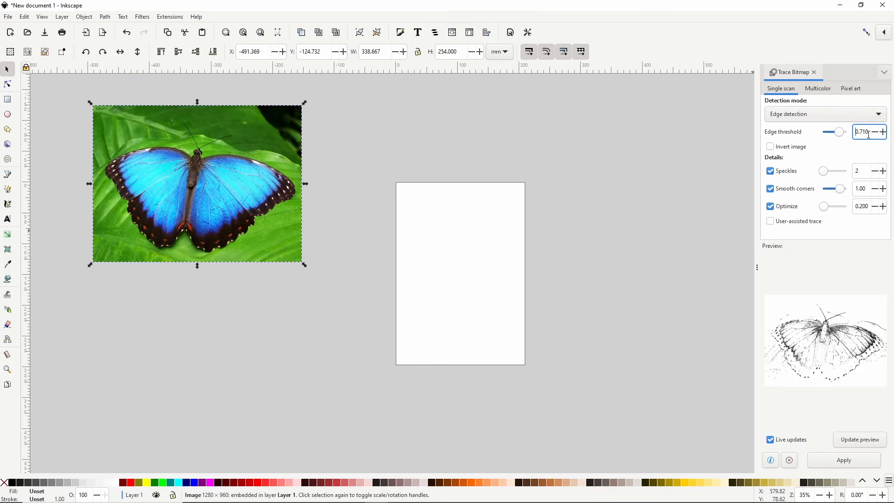
pyautogui.scroll(-20, 870, 135)
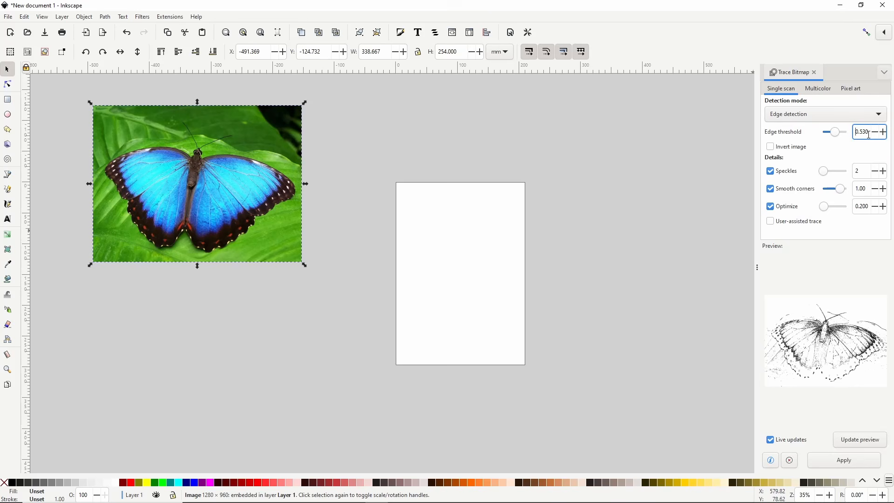
pyautogui.click(823, 462)
pyautogui.moveTo(307, 178); pyautogui.dragTo(473, 261)
pyautogui.press('Delete')
pyautogui.click(269, 201)
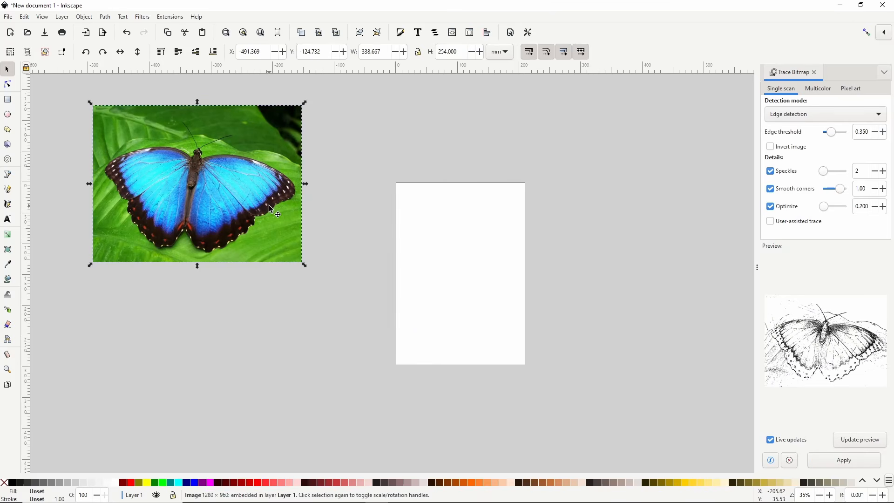
# - Preview the butterfly trace with Color quantization at different color counts, ending at 5 colors
pyautogui.click(786, 116)
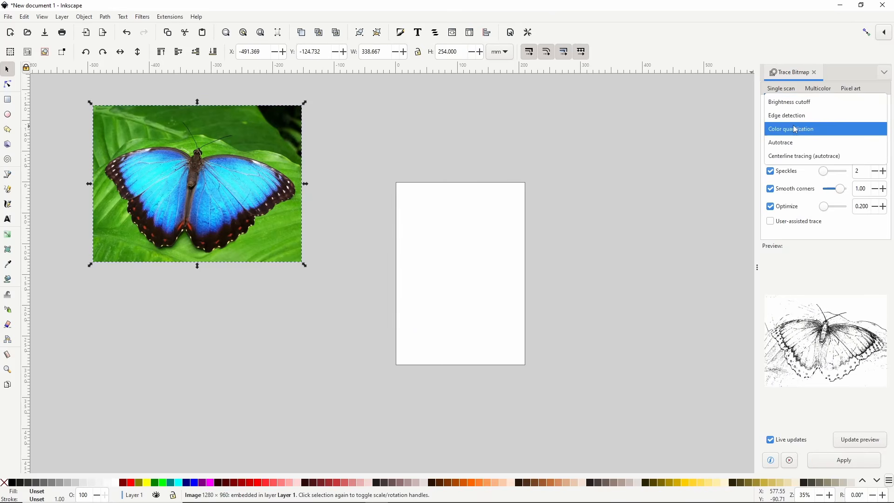
pyautogui.click(795, 129)
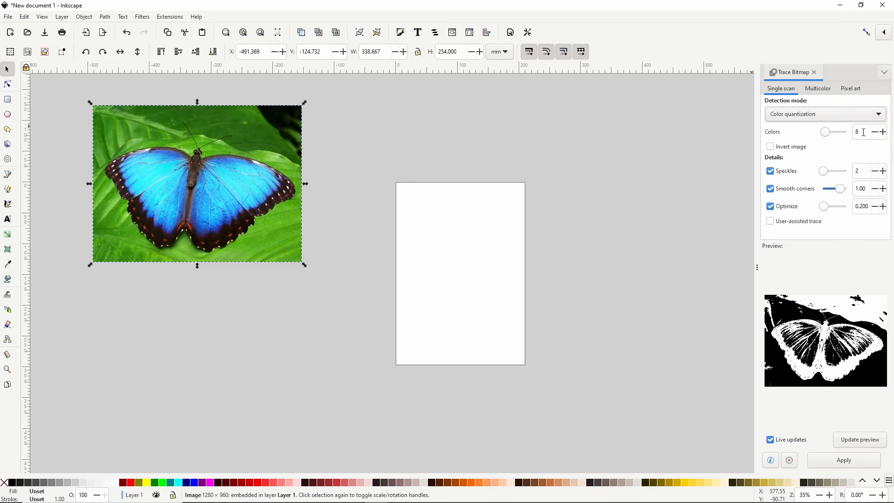
pyautogui.scroll(2, 864, 132)
pyautogui.scroll(-6, 865, 132)
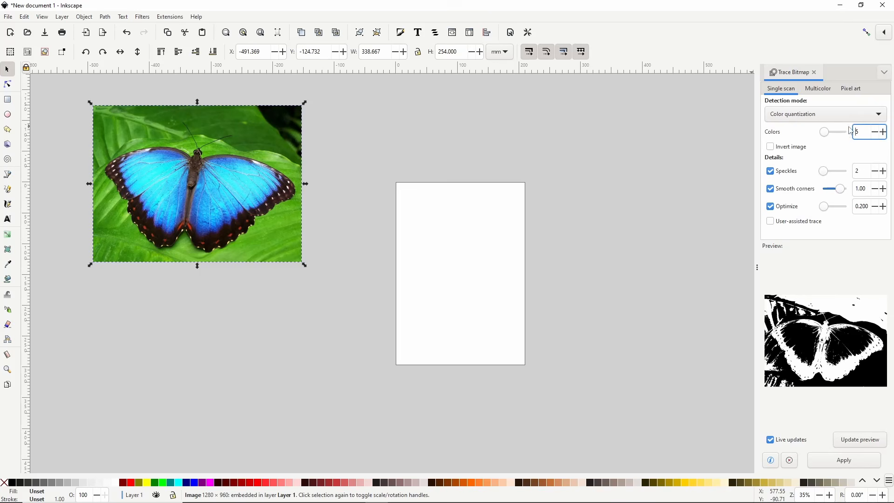
# - Trace the butterfly with Autotrace and move the trace onto the page, then delete it and reselect the photo
pyautogui.click(811, 116)
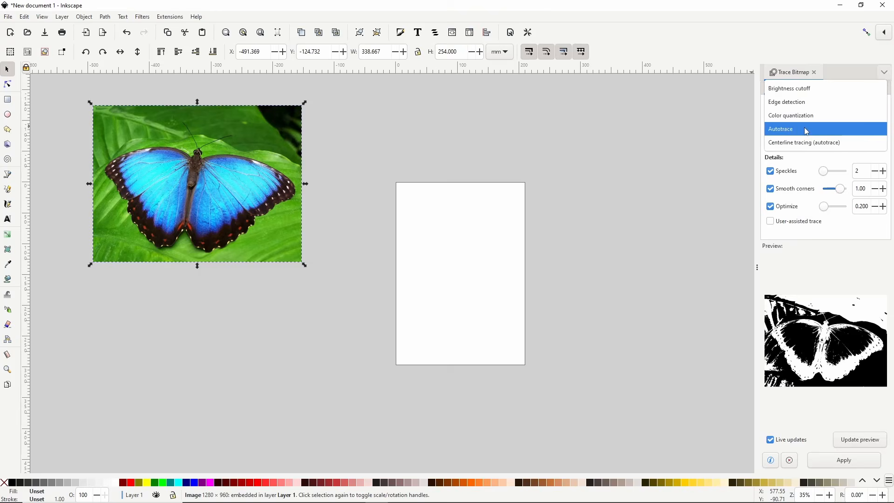
pyautogui.click(808, 132)
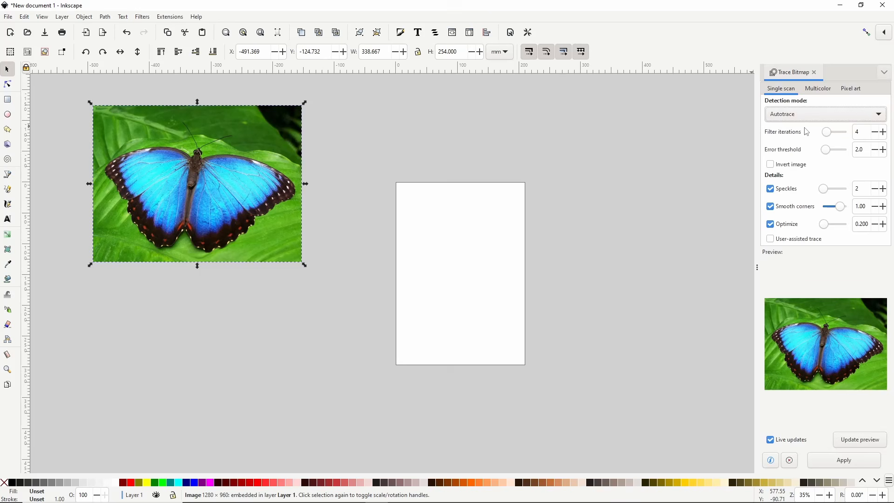
pyautogui.click(843, 463)
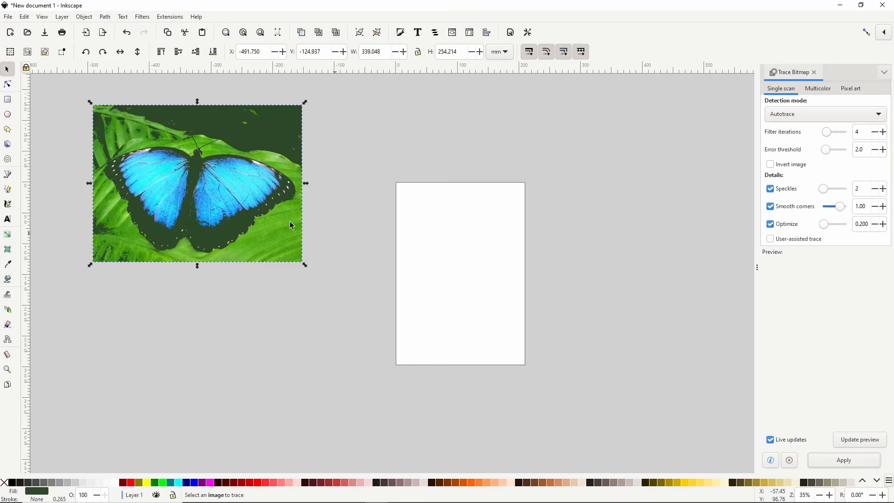
pyautogui.moveTo(255, 216)
pyautogui.mouseDown()
pyautogui.moveTo(399, 243)
pyautogui.moveTo(476, 271)
pyautogui.mouseUp()
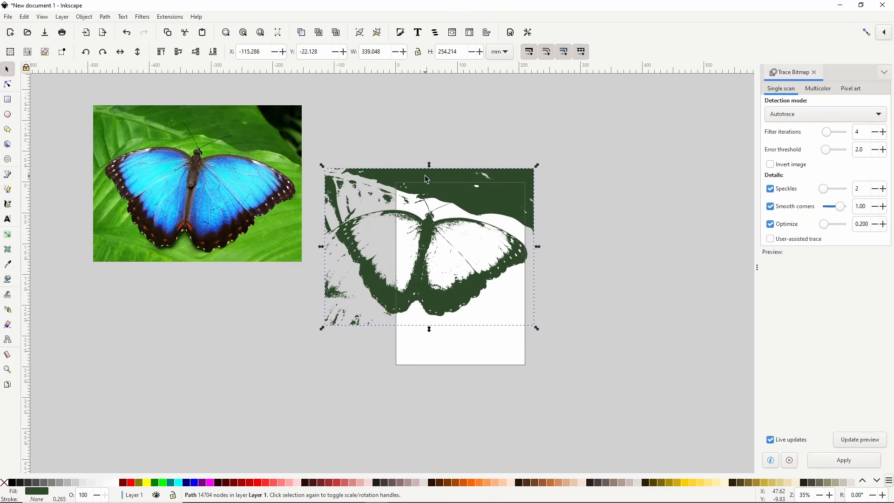
pyautogui.press('Delete')
pyautogui.click(266, 161)
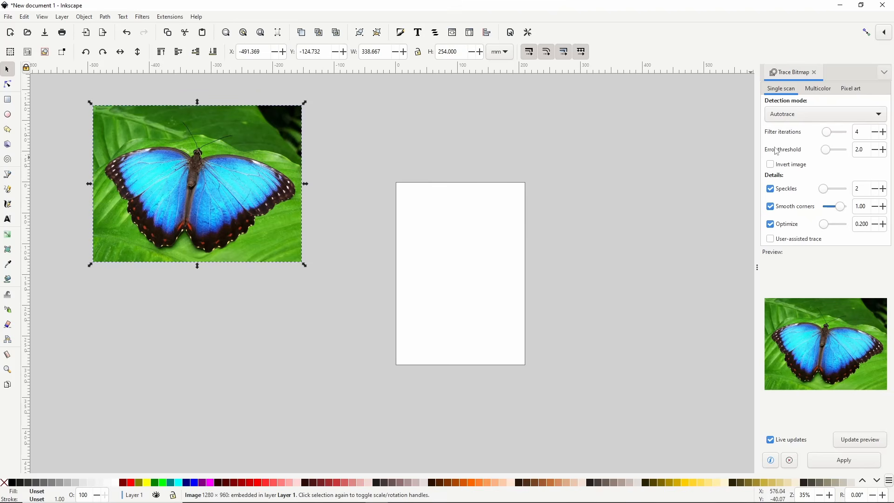
# - Retrace the butterfly with 7 filter iterations and an error threshold of 1.4, then delete the trace and reselect the photo
pyautogui.scroll(2, 864, 132)
pyautogui.scroll(1, 865, 132)
pyautogui.click(864, 149)
pyautogui.click(845, 460)
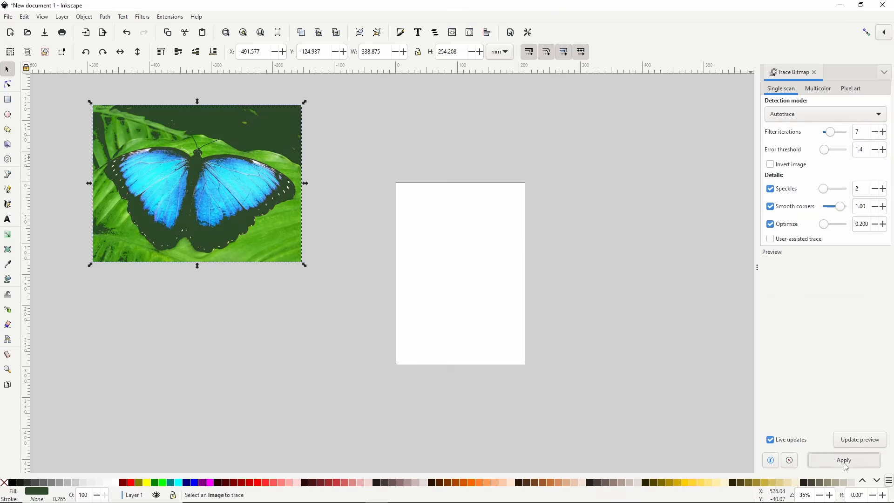
pyautogui.moveTo(287, 189); pyautogui.dragTo(511, 263)
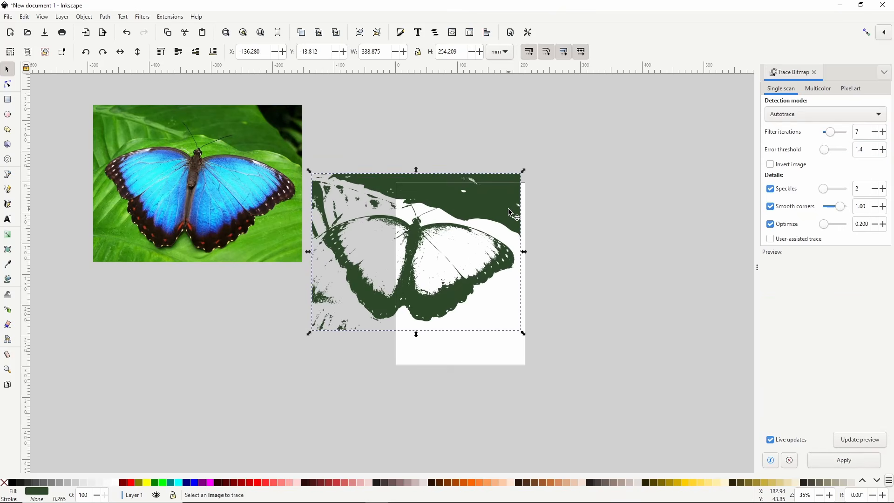
pyautogui.press('Delete')
pyautogui.click(267, 177)
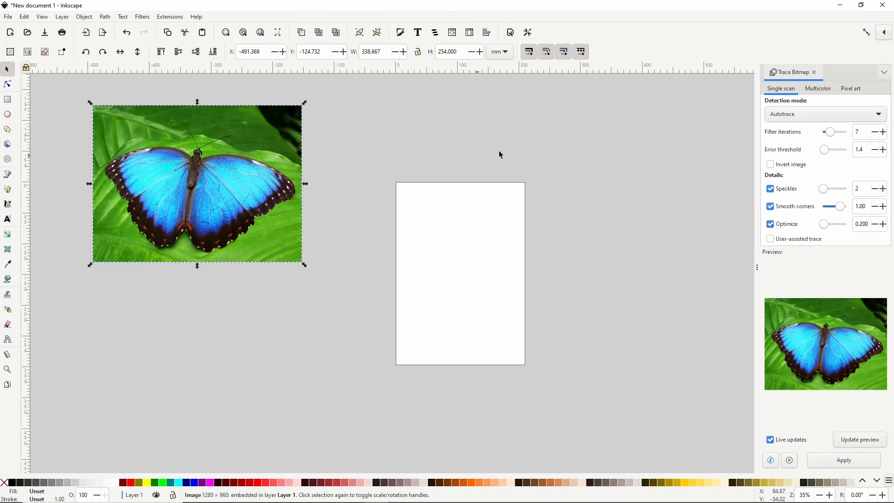
# - Trace the butterfly with Centerline tracing (autotrace) and move the resulting line trace onto the page
pyautogui.click(789, 114)
pyautogui.click(794, 129)
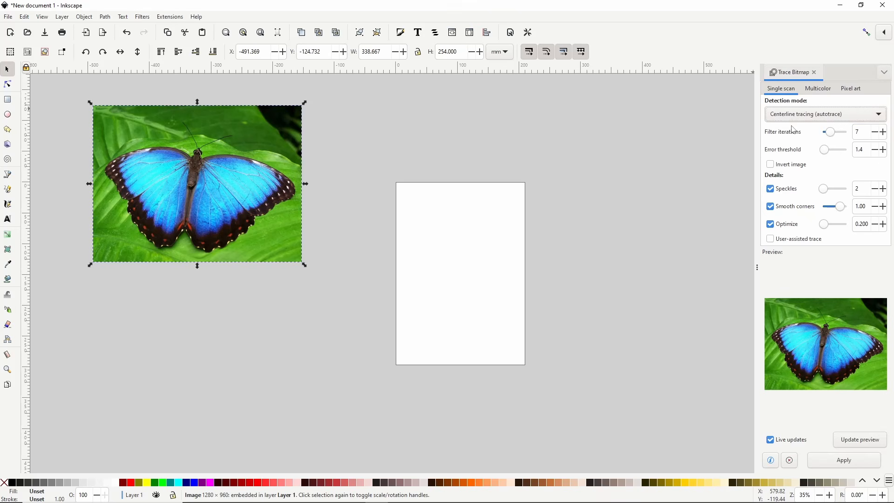
pyautogui.click(839, 465)
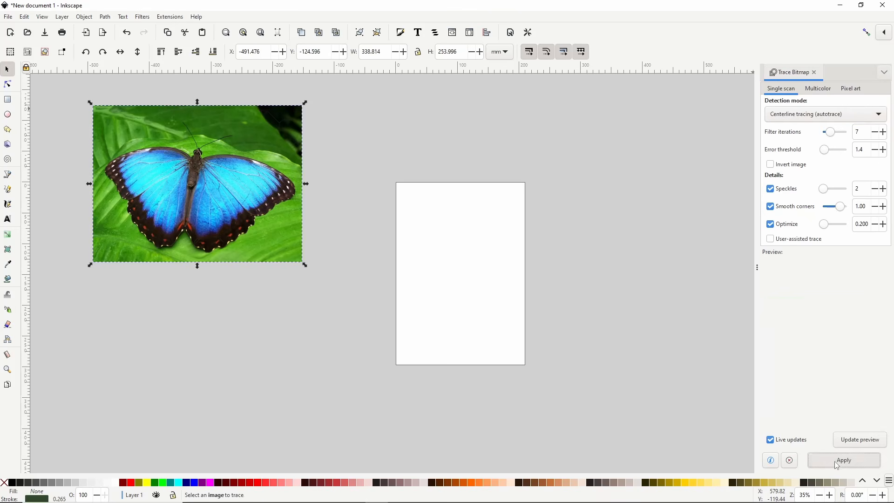
pyautogui.moveTo(277, 189)
pyautogui.mouseDown()
pyautogui.moveTo(383, 239)
pyautogui.moveTo(539, 263)
pyautogui.moveTo(502, 252)
pyautogui.mouseUp()
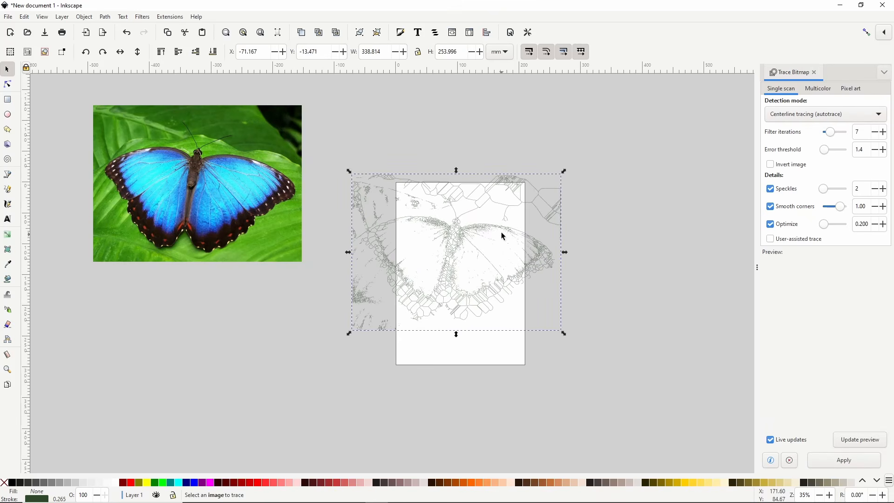
# - Delete the centerline trace, reselect the butterfly photo and set it up for Multicolor tracing in Brightness steps mode
pyautogui.press('Delete')
pyautogui.click(268, 205)
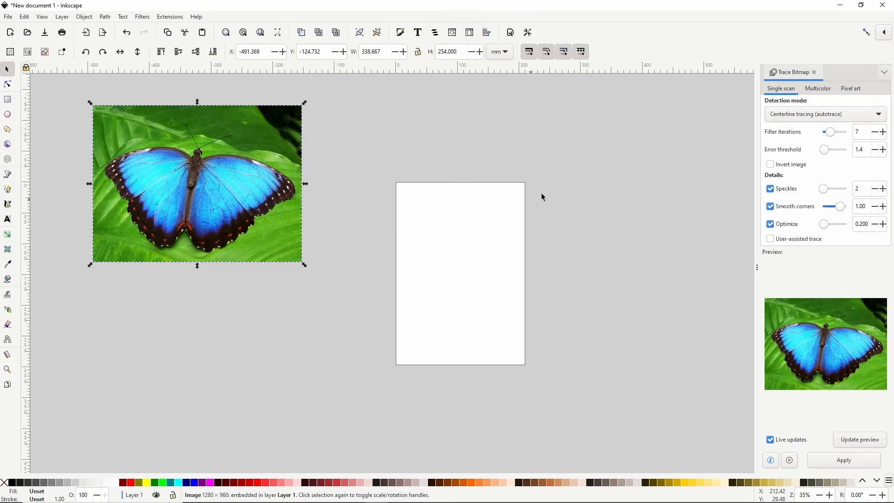
pyautogui.click(821, 89)
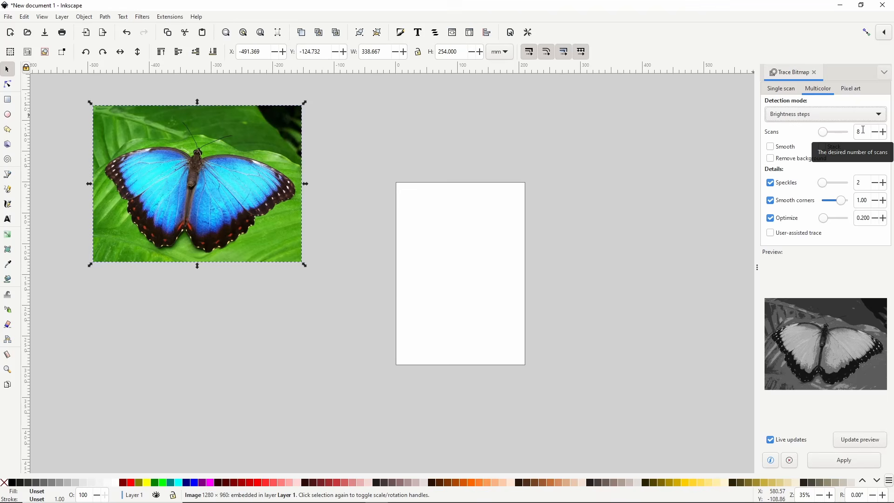
pyautogui.click(820, 113)
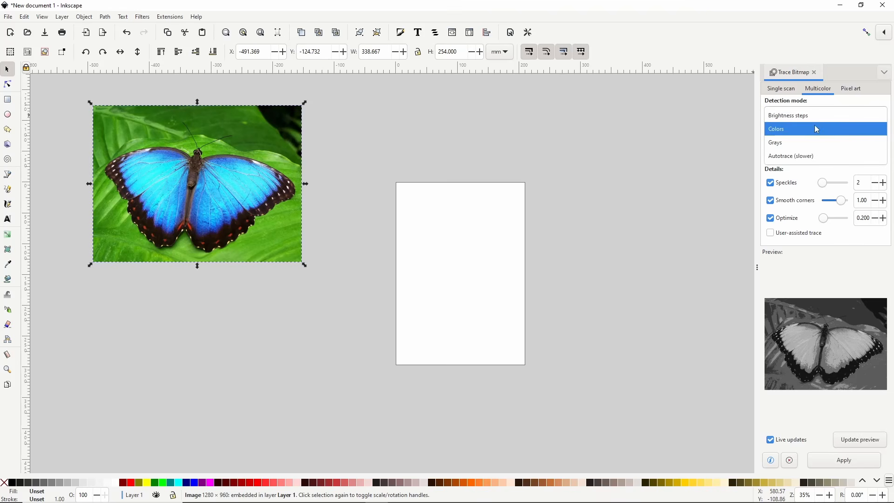
pyautogui.click(817, 119)
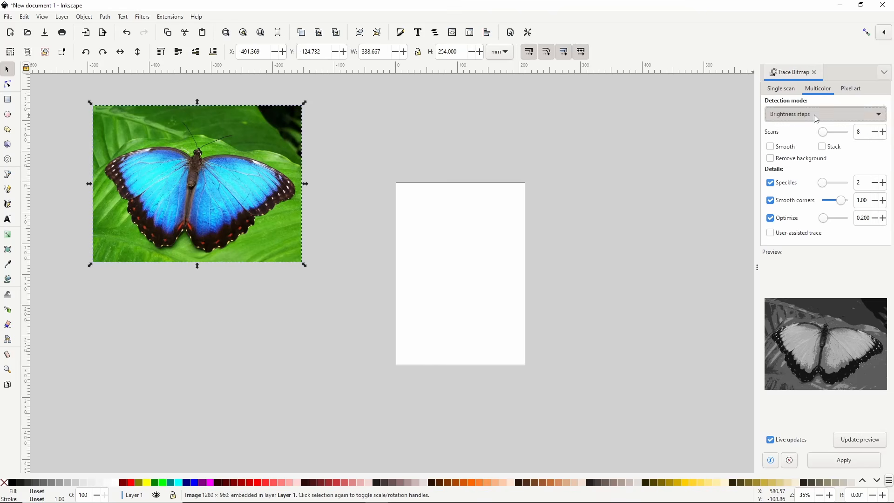
# - Trace the butterfly with 8 brightness-step scans and pull individual tone paths out of the resulting group
pyautogui.click(844, 460)
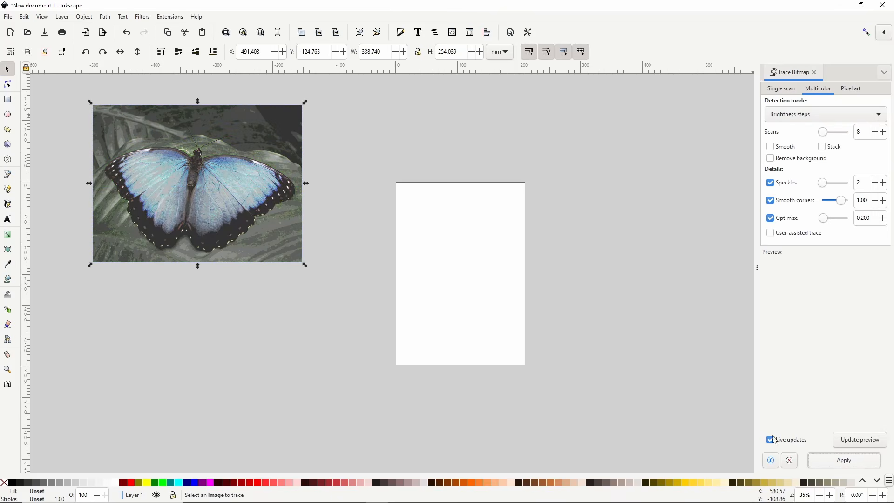
pyautogui.moveTo(272, 204)
pyautogui.mouseDown()
pyautogui.moveTo(377, 273)
pyautogui.moveTo(459, 288)
pyautogui.mouseUp()
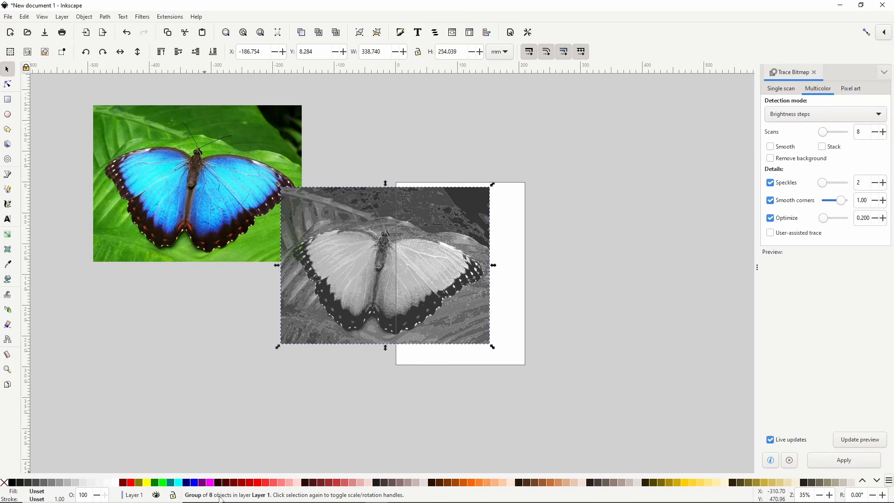
pyautogui.doubleClick(396, 317)
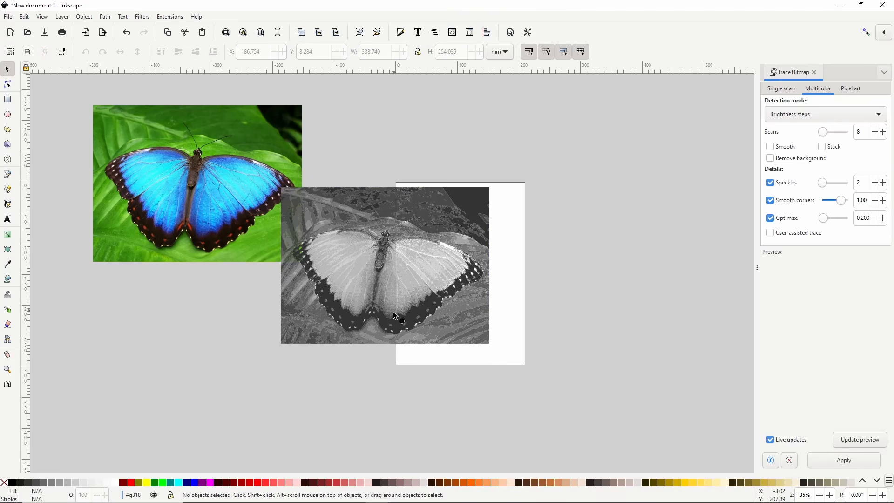
pyautogui.click(467, 216)
pyautogui.moveTo(456, 209)
pyautogui.mouseDown()
pyautogui.moveTo(474, 193)
pyautogui.moveTo(446, 380)
pyautogui.moveTo(404, 413)
pyautogui.moveTo(376, 411)
pyautogui.mouseUp()
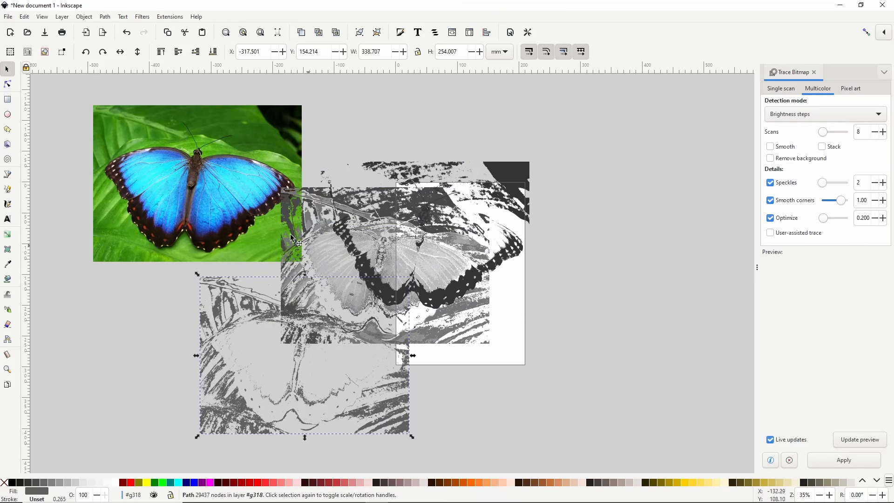
# - Delete the entire 8-scan trace group and reselect the butterfly photo
pyautogui.click(218, 199)
pyautogui.click(393, 240)
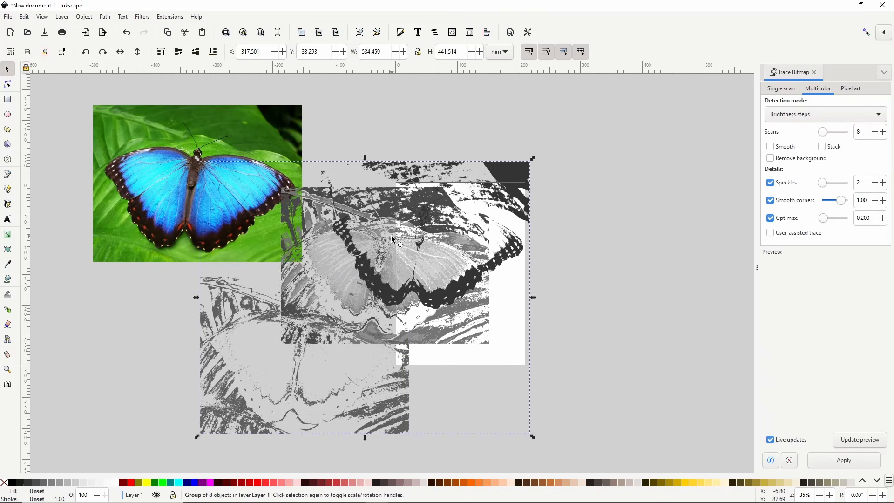
pyautogui.press('Delete')
pyautogui.click(262, 196)
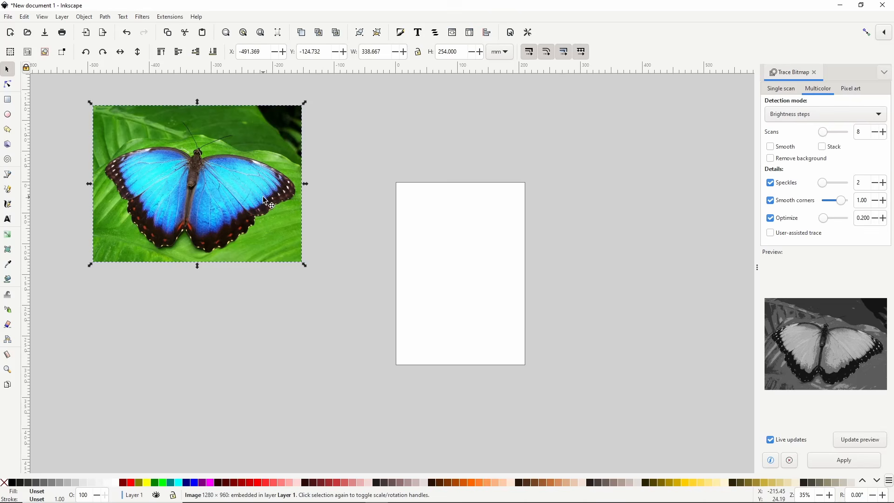
# - Preview the Brightness steps trace with 12 scans, then reduce Scans to 5 with Smooth switched off
pyautogui.click(865, 131)
pyautogui.scroll(2, 865, 132)
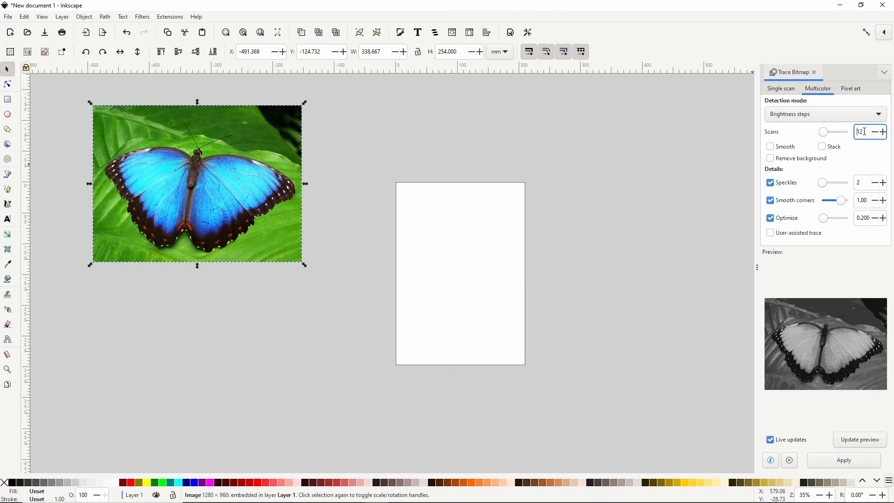
pyautogui.scroll(-5, 865, 131)
pyautogui.scroll(-3, 865, 131)
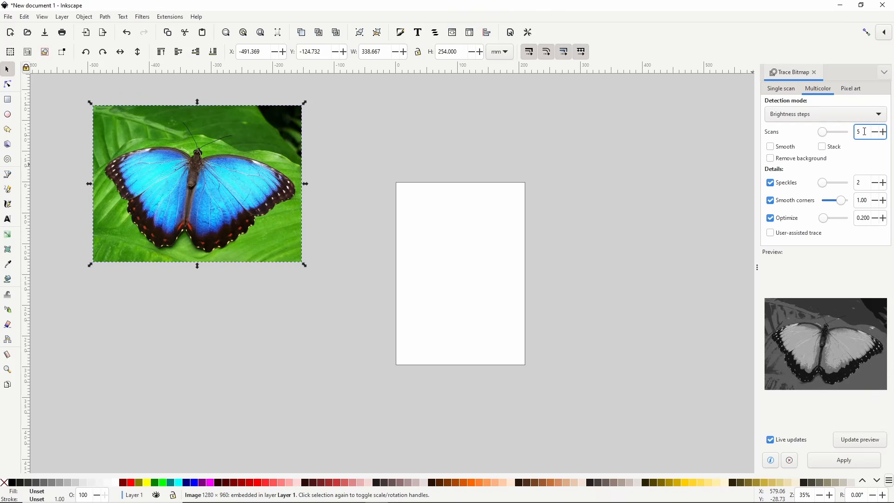
pyautogui.click(780, 148)
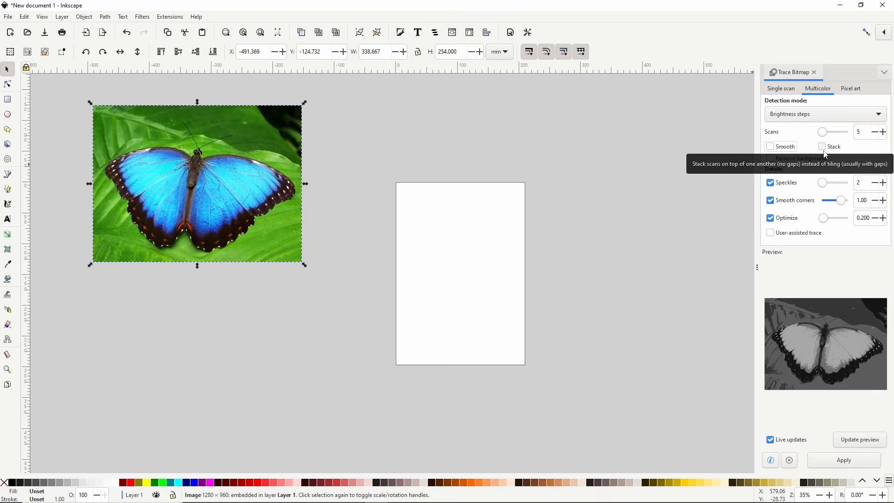
# - Trace the butterfly with 5 unstacked brightness scans, move the trace aside, then delete it and reselect the photo
pyautogui.click(843, 465)
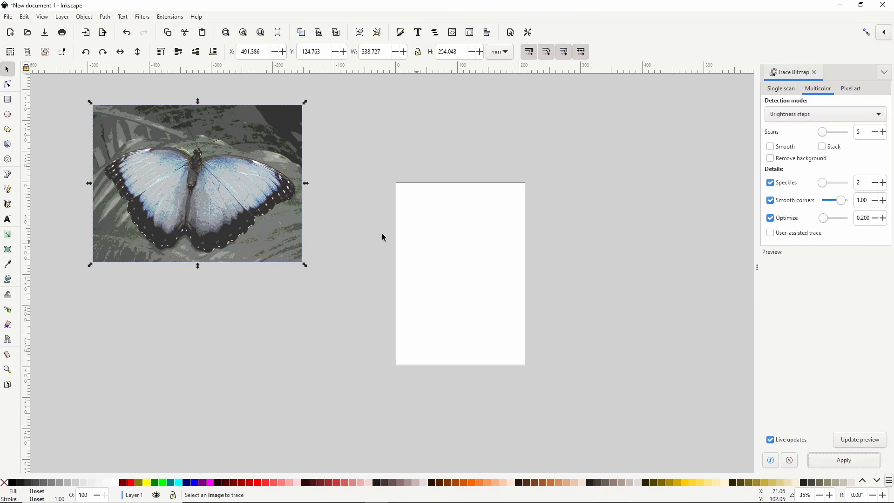
pyautogui.moveTo(265, 220)
pyautogui.mouseDown()
pyautogui.moveTo(294, 235)
pyautogui.moveTo(300, 201)
pyautogui.moveTo(350, 218)
pyautogui.mouseUp()
pyautogui.press('Delete')
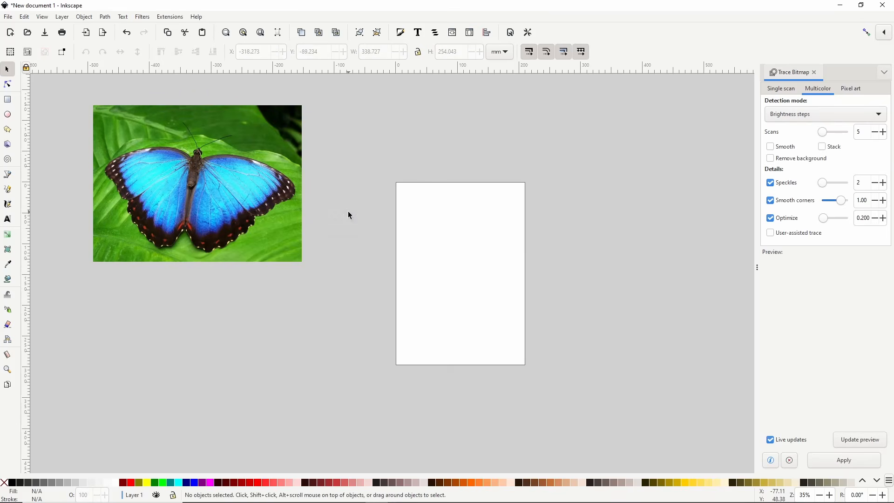
pyautogui.click(288, 197)
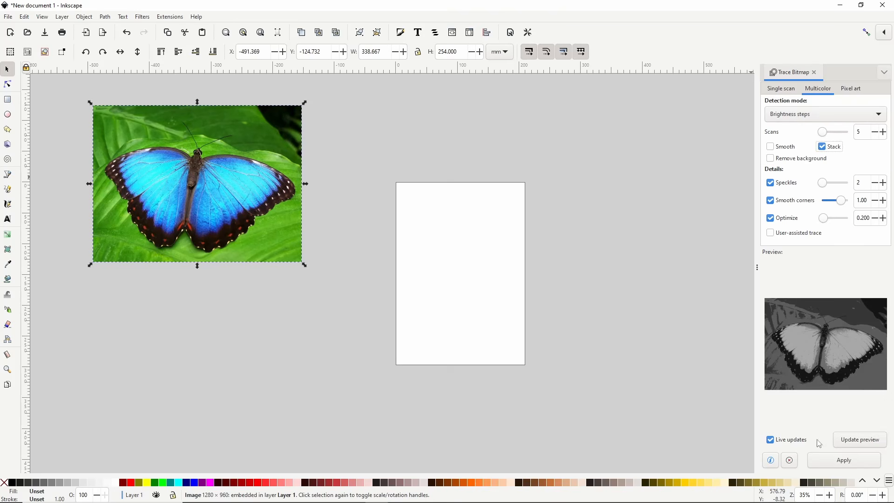
# - Retrace the butterfly with 5 stacked brightness scans, then delete the trace and reselect the photo
pyautogui.click(834, 465)
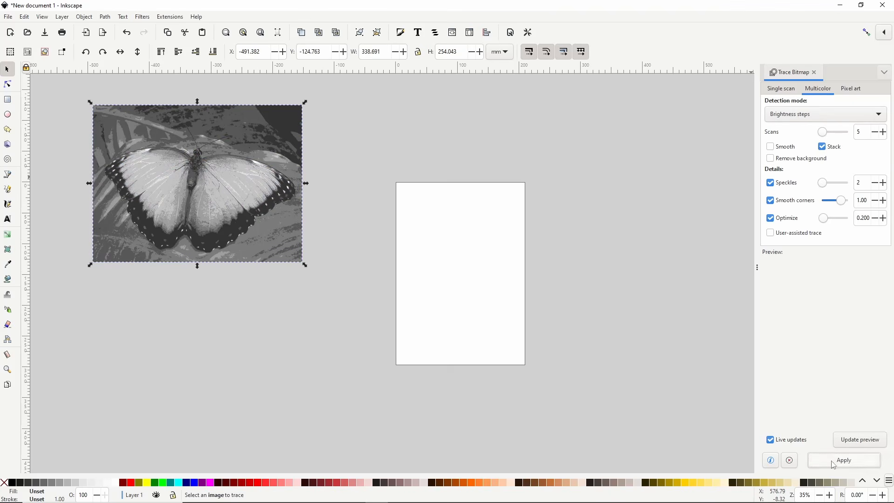
pyautogui.moveTo(252, 211)
pyautogui.mouseDown()
pyautogui.moveTo(271, 207)
pyautogui.moveTo(259, 202)
pyautogui.moveTo(312, 226)
pyautogui.moveTo(395, 239)
pyautogui.mouseUp()
pyautogui.press('Delete')
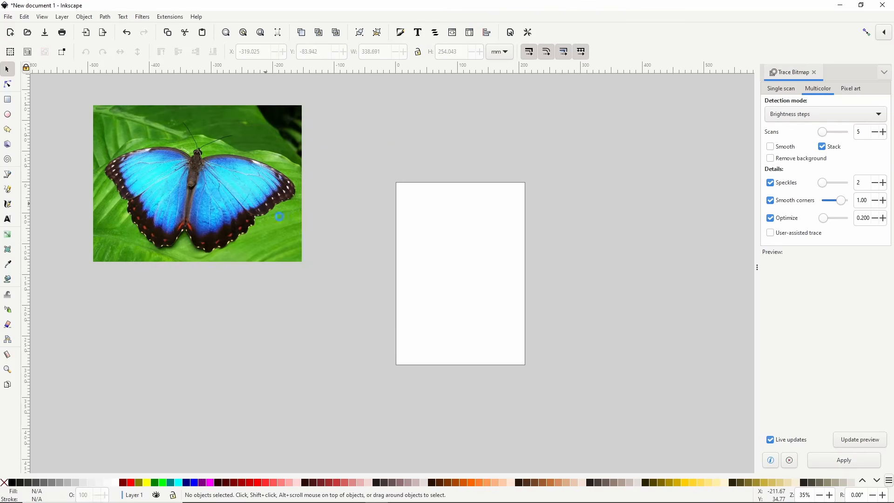
pyautogui.click(279, 215)
# - Turn off Stack, leave Remove background off and change the Multicolor detection mode to Colors
pyautogui.click(822, 149)
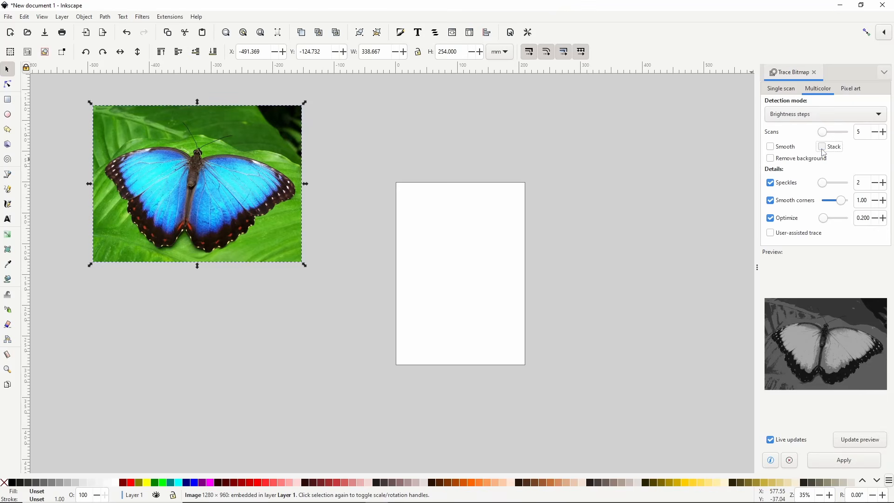
pyautogui.click(774, 158)
pyautogui.click(809, 113)
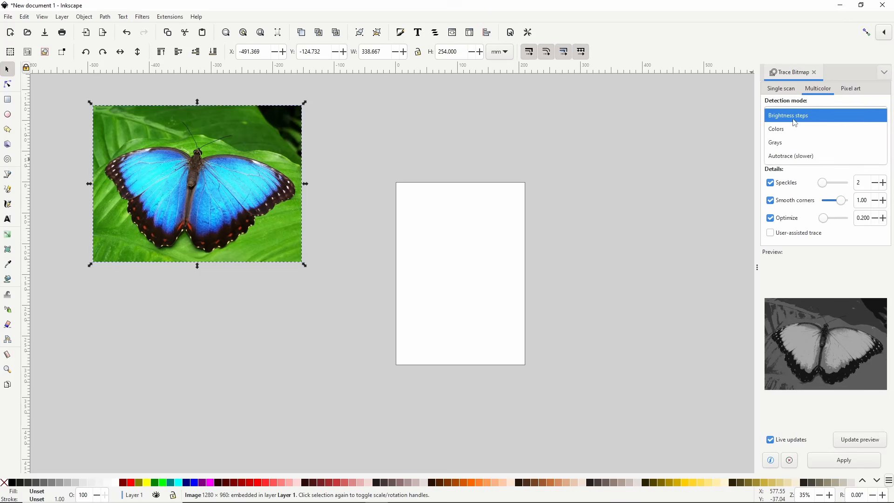
pyautogui.click(794, 129)
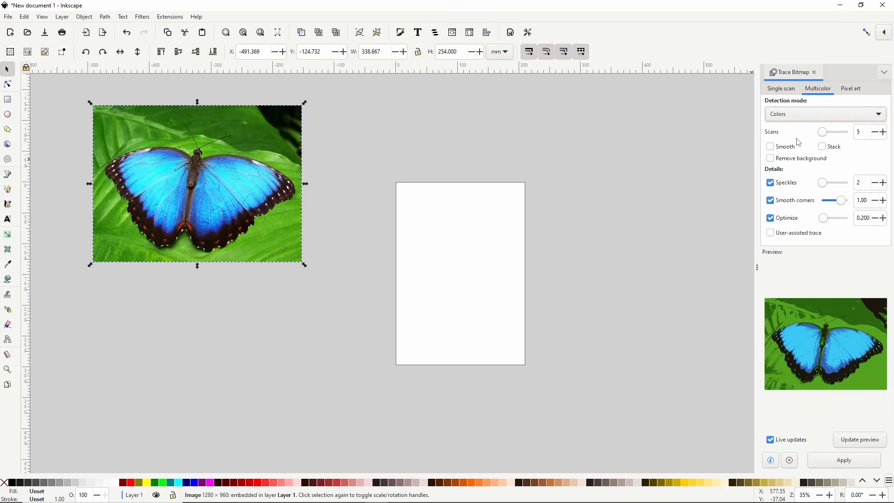
# - Trace the butterfly in Colors mode with 5 scans, move the trace off the photo, then delete it and reselect the photo
pyautogui.click(850, 464)
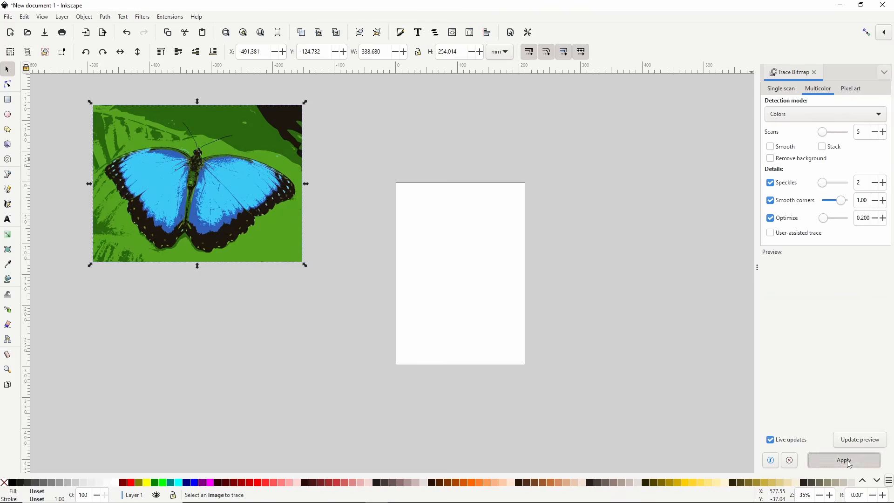
pyautogui.moveTo(288, 232)
pyautogui.mouseDown()
pyautogui.moveTo(376, 262)
pyautogui.moveTo(453, 255)
pyautogui.moveTo(446, 242)
pyautogui.mouseUp()
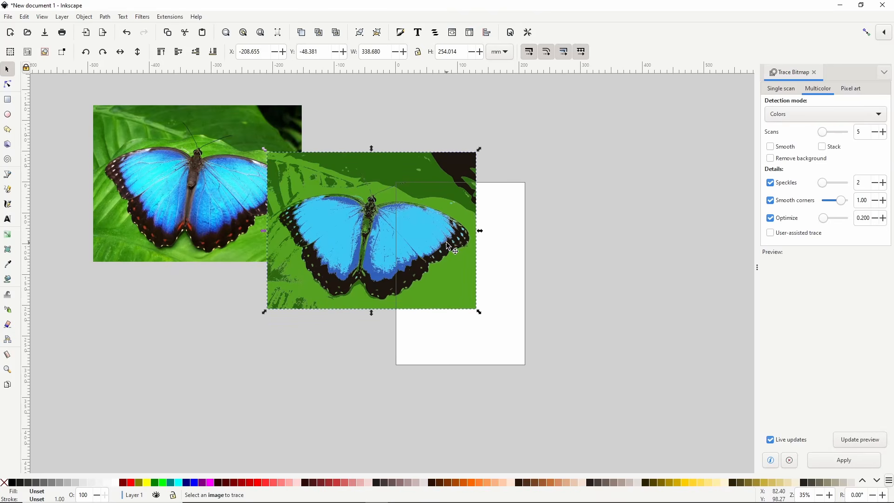
pyautogui.press('Delete')
pyautogui.click(286, 201)
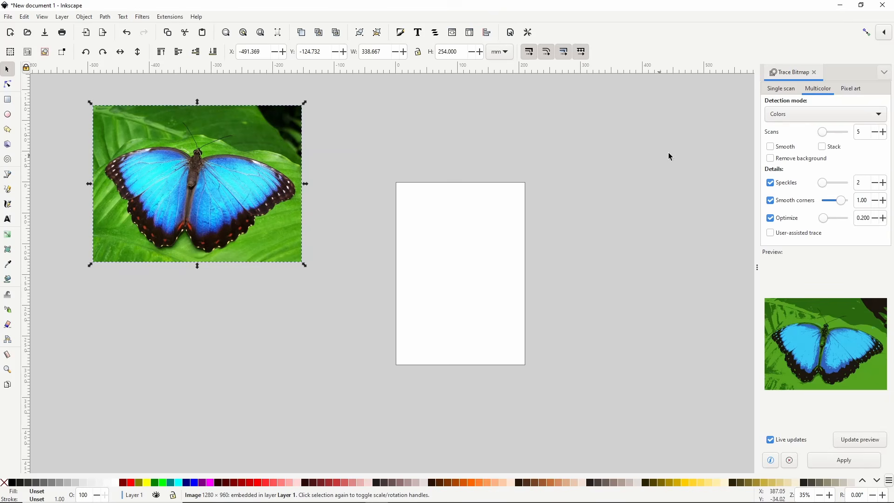
# - Preview the butterfly trace in Grays mode and check the Autotrace (slower) option without choosing it
pyautogui.click(785, 119)
pyautogui.click(787, 131)
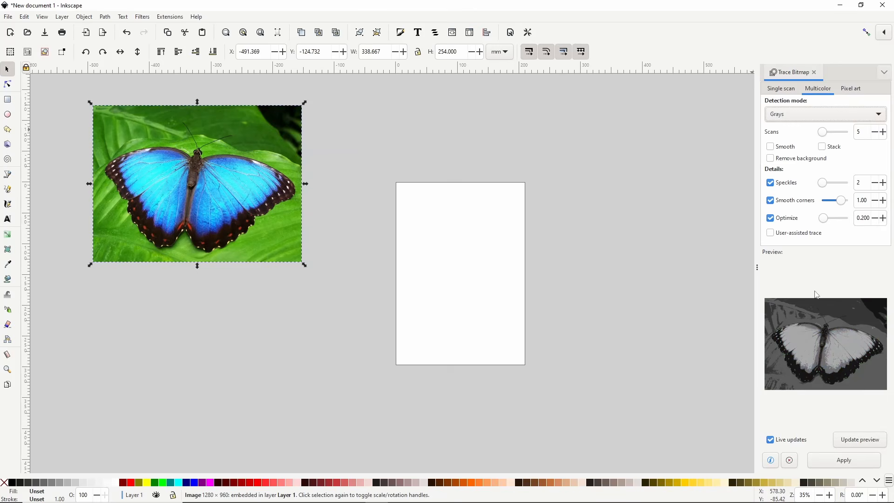
pyautogui.click(797, 116)
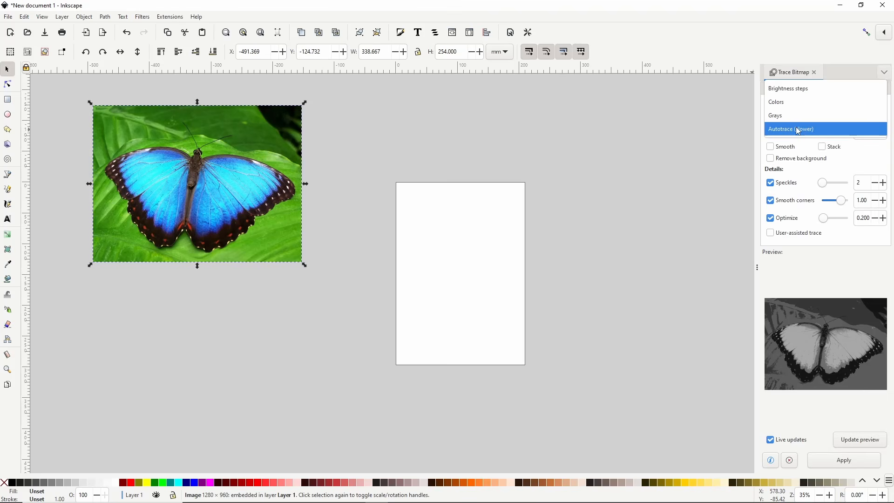
pyautogui.click(839, 75)
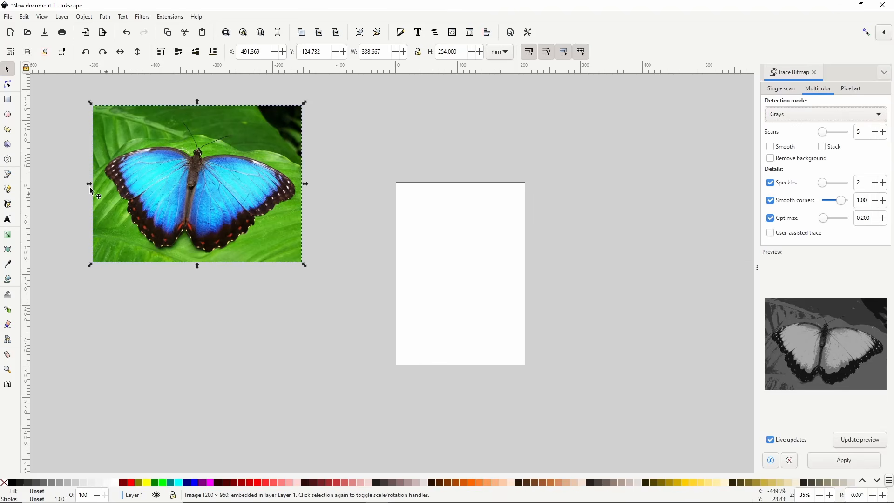
# - Draw a closed straight-segment outline around the butterfly with the Pen tool, about 325 by 203 mm
pyautogui.click(8, 175)
pyautogui.click(126, 142)
pyautogui.click(100, 151)
pyautogui.click(98, 179)
pyautogui.click(136, 244)
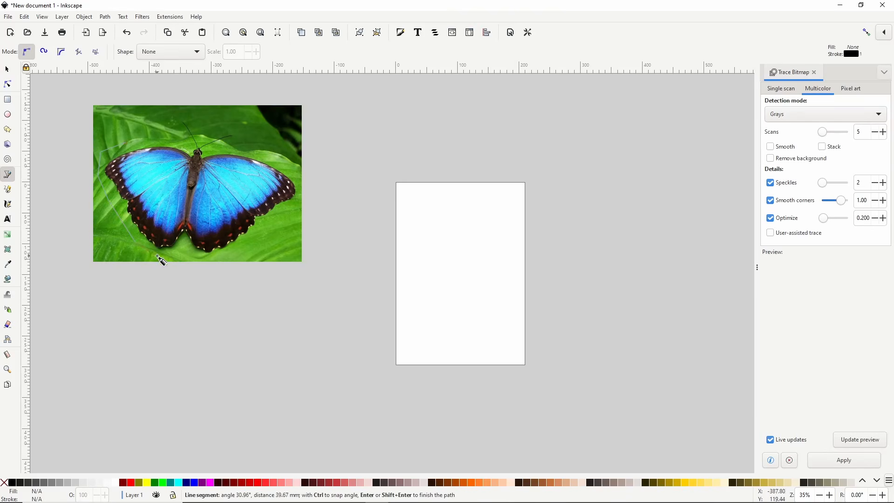
pyautogui.click(158, 255)
pyautogui.click(180, 250)
pyautogui.click(199, 261)
pyautogui.click(220, 258)
pyautogui.moveTo(258, 242); pyautogui.dragTo(262, 241)
pyautogui.click(295, 204)
pyautogui.click(293, 160)
pyautogui.click(253, 149)
pyautogui.click(205, 138)
pyautogui.click(168, 137)
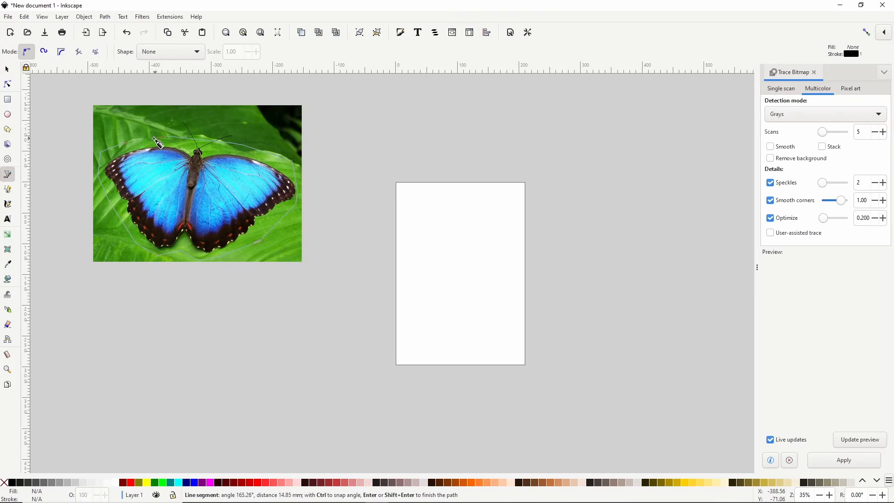
pyautogui.click(124, 144)
# - Fill the butterfly outline with black and add the photo to the selection
pyautogui.click(9, 68)
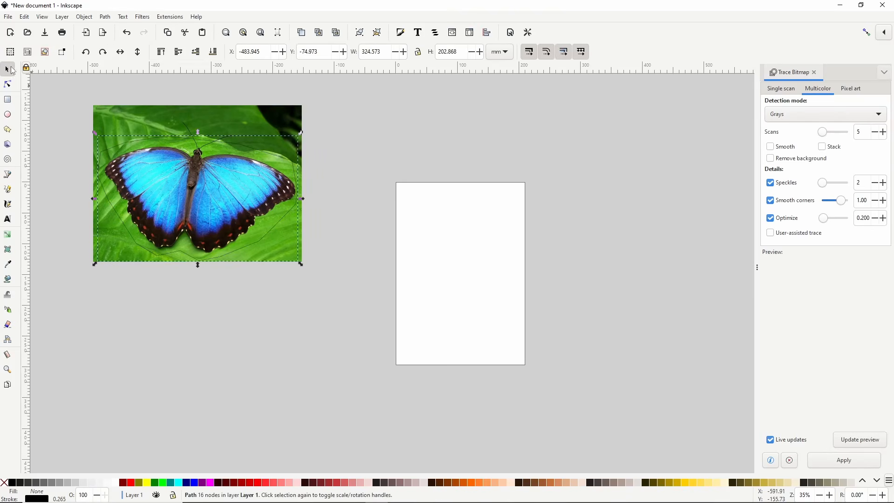
pyautogui.click(11, 481)
pyautogui.keyDown('shift'); pyautogui.click(294, 136); pyautogui.keyUp('shift')
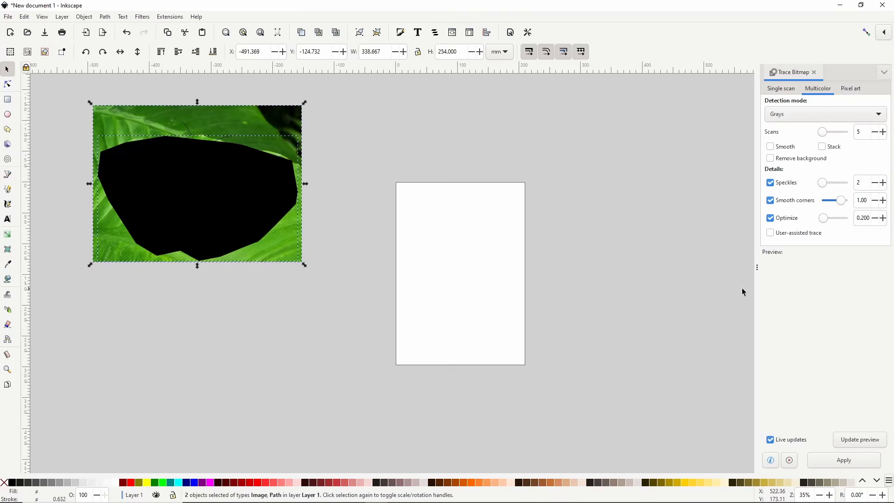
# - Enable User-assisted trace and trace the photo with the black shape in Colors mode
pyautogui.click(779, 235)
pyautogui.click(796, 114)
pyautogui.click(795, 104)
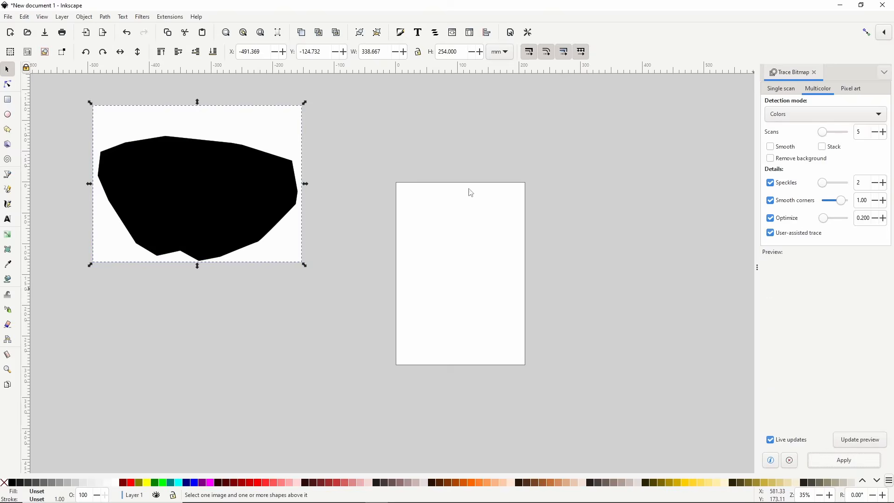
# - Move the black shape and the trace off the photo, then undo the moves and the trace and reselect photo and shape
pyautogui.moveTo(270, 231); pyautogui.dragTo(278, 377)
pyautogui.moveTo(169, 143)
pyautogui.mouseDown()
pyautogui.moveTo(366, 179)
pyautogui.moveTo(377, 190)
pyautogui.mouseUp()
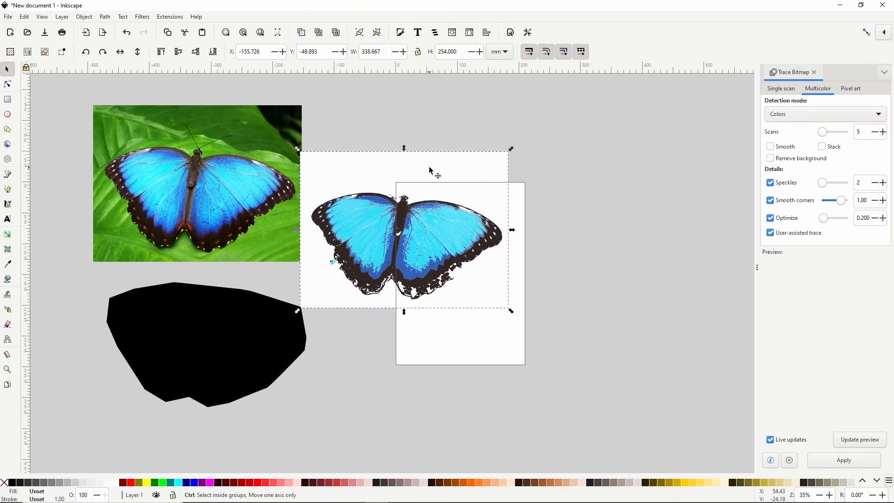
pyautogui.hotkey('ctrl', 'z')
pyautogui.hotkey('ctrl', 'z')
pyautogui.hotkey('ctrl', 'z')
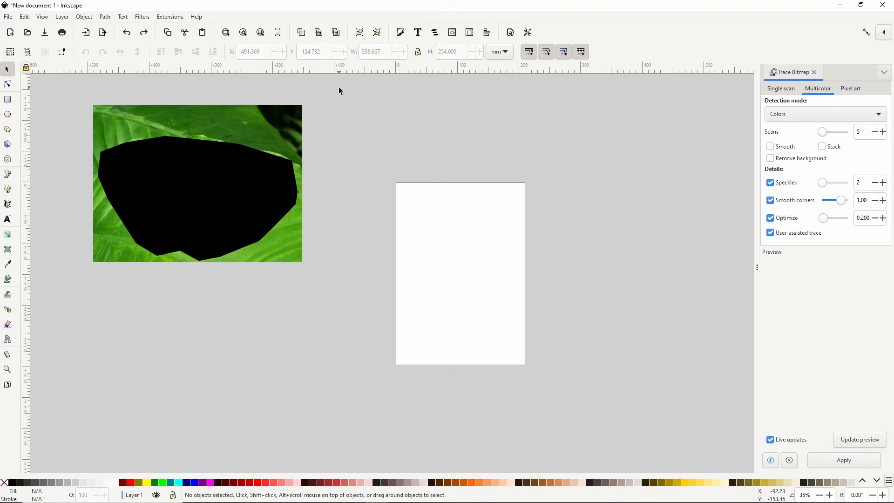
pyautogui.moveTo(339, 87); pyautogui.dragTo(57, 297)
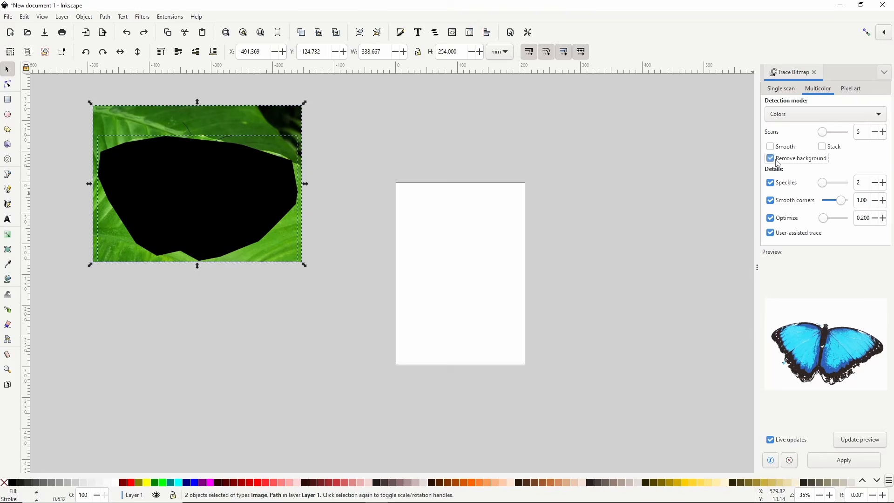
# - Trace the butterfly with the background removed, deleting the black shape and moving the trace off the photo onto the page
pyautogui.click(832, 457)
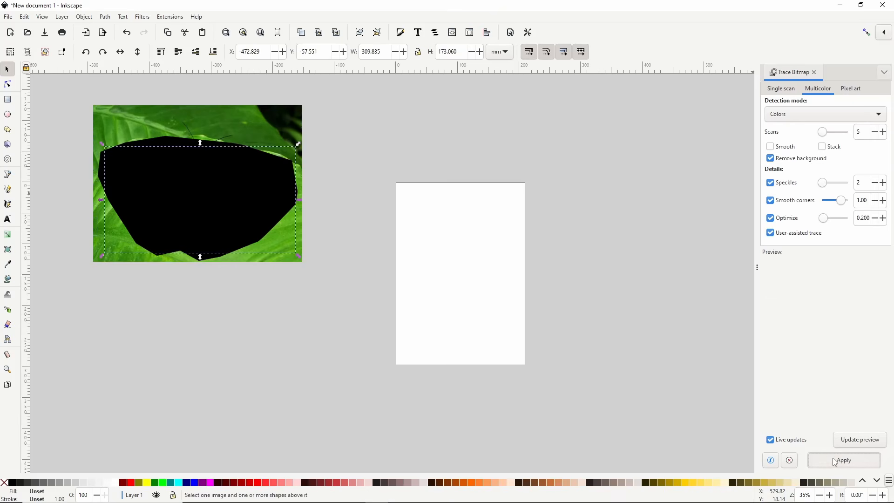
pyautogui.moveTo(281, 159)
pyautogui.mouseDown()
pyautogui.moveTo(264, 295)
pyautogui.moveTo(277, 325)
pyautogui.moveTo(278, 291)
pyautogui.mouseUp()
pyautogui.press('Delete')
pyautogui.moveTo(234, 195)
pyautogui.mouseDown()
pyautogui.moveTo(356, 234)
pyautogui.moveTo(474, 236)
pyautogui.mouseUp()
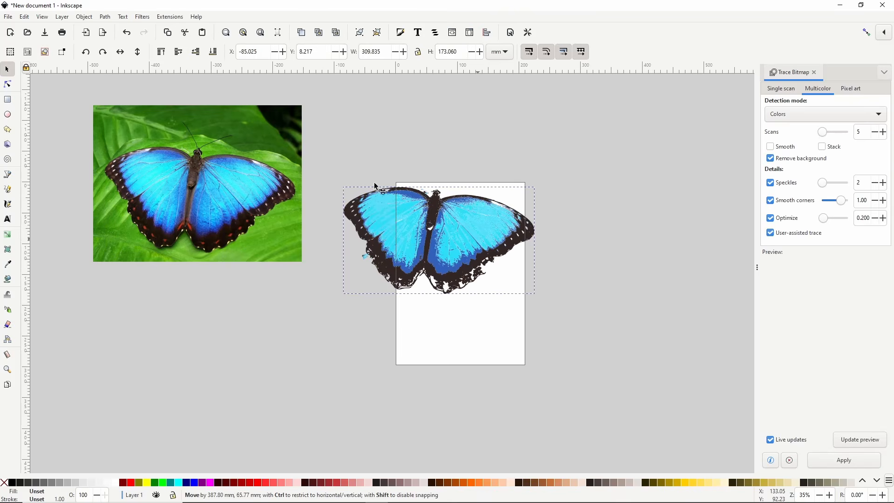
pyautogui.click(568, 159)
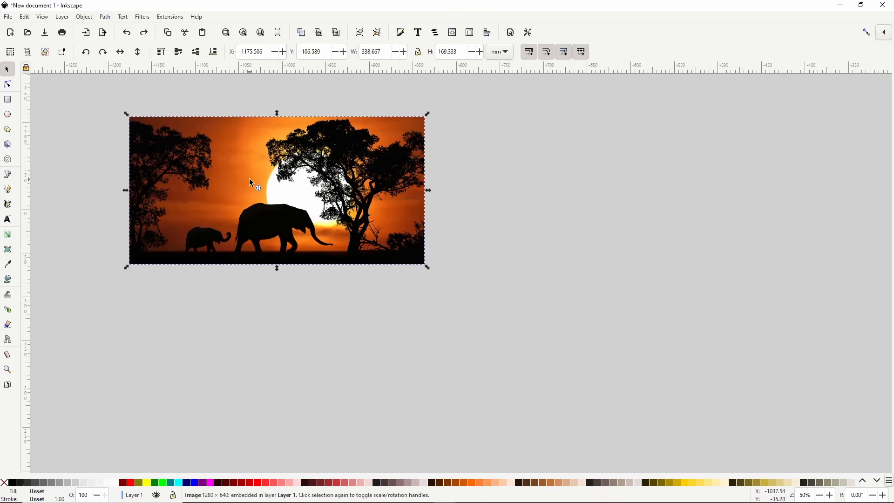
# - Trace the elephant sunset image as a single scan using Brightness cutoff with a threshold of 0.090
pyautogui.rightClick(259, 192)
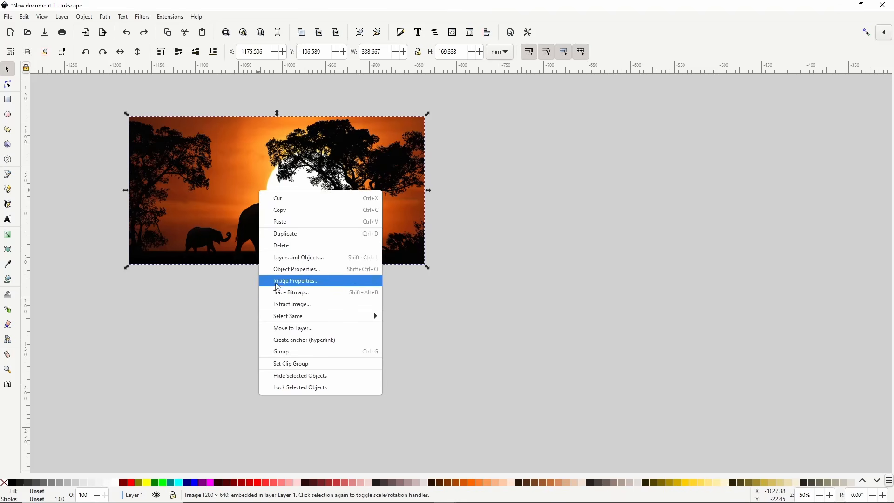
pyautogui.click(291, 292)
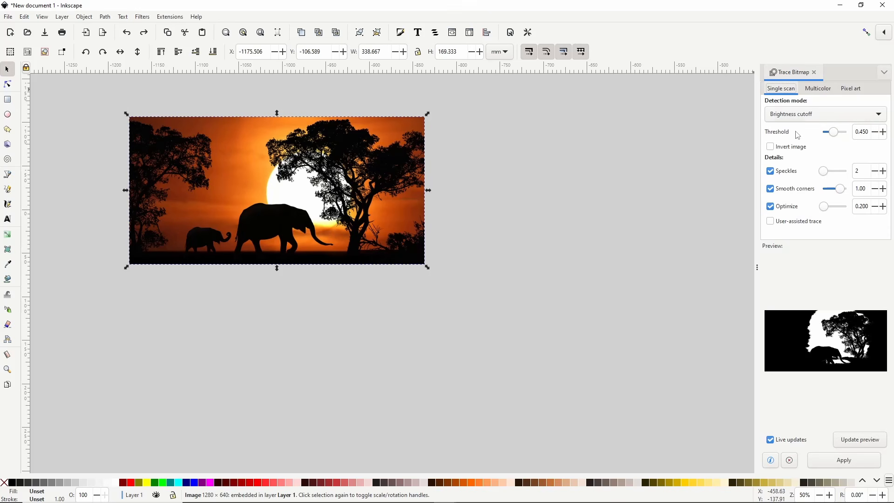
pyautogui.click(866, 132)
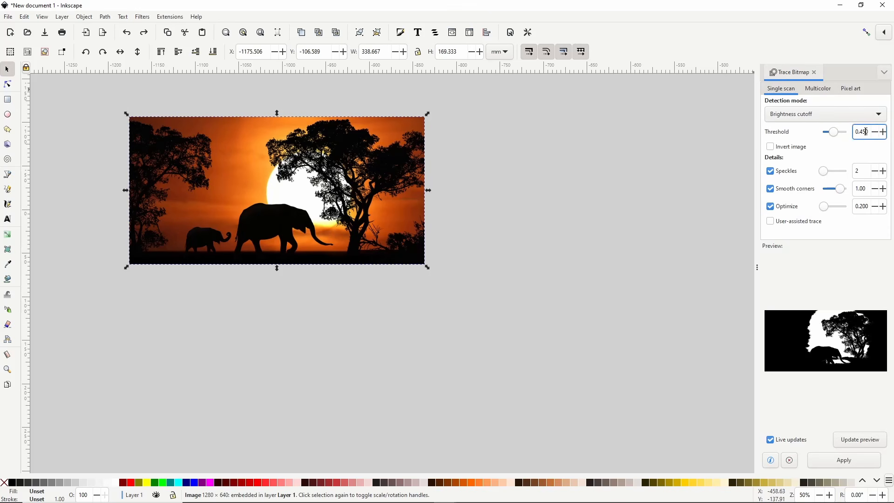
pyautogui.scroll(-10, 867, 132)
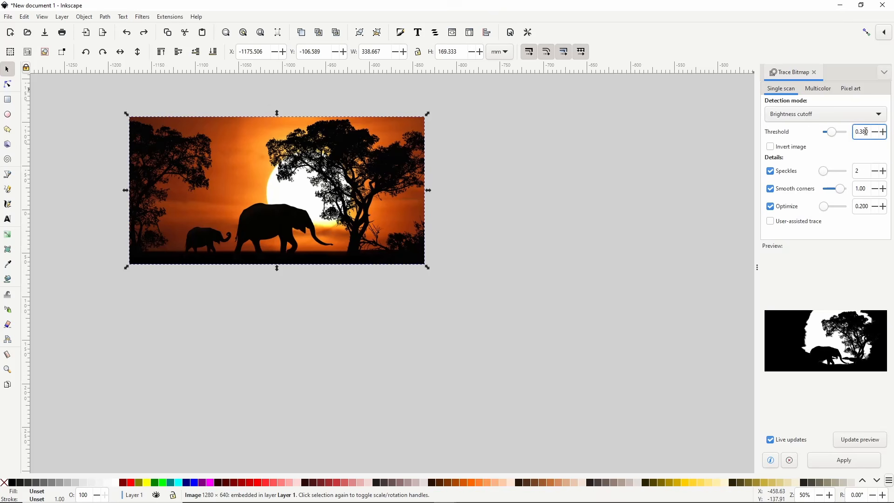
pyautogui.scroll(-11, 866, 131)
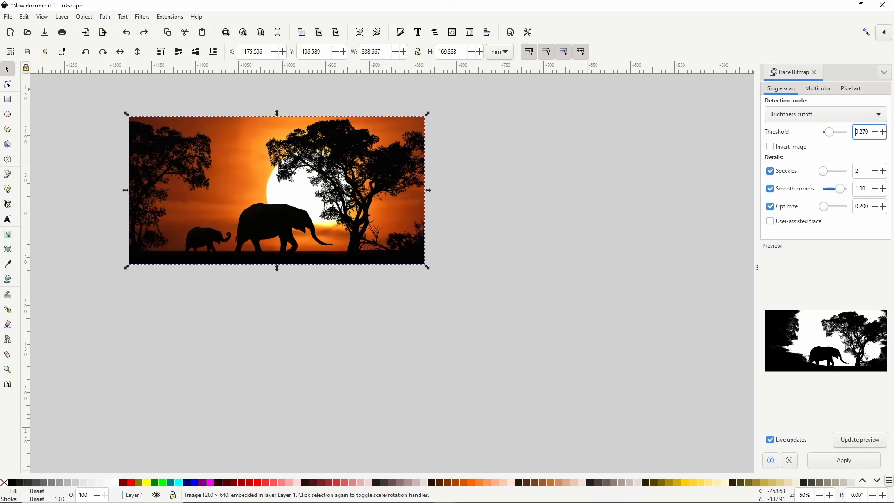
pyautogui.scroll(-9, 867, 132)
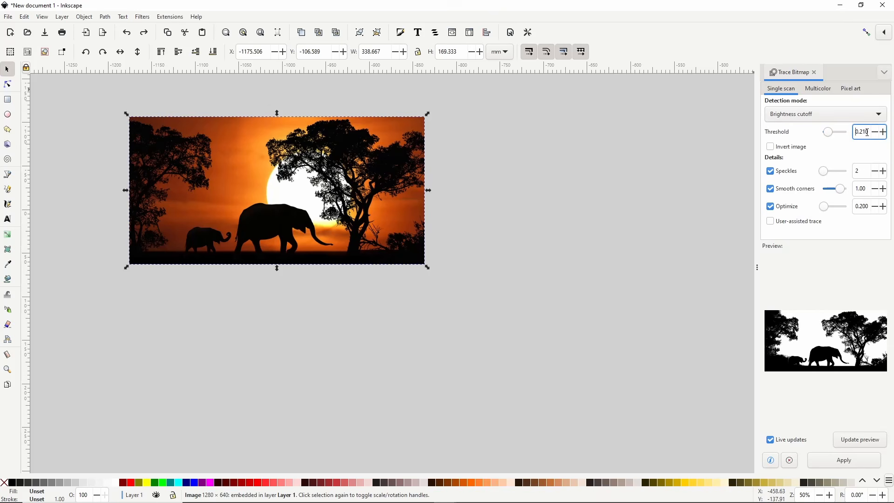
pyautogui.scroll(-6, 868, 132)
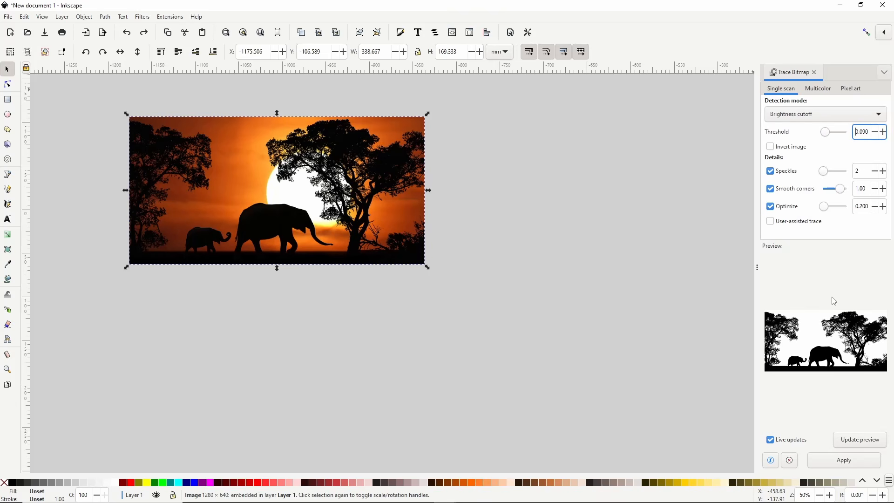
pyautogui.click(832, 459)
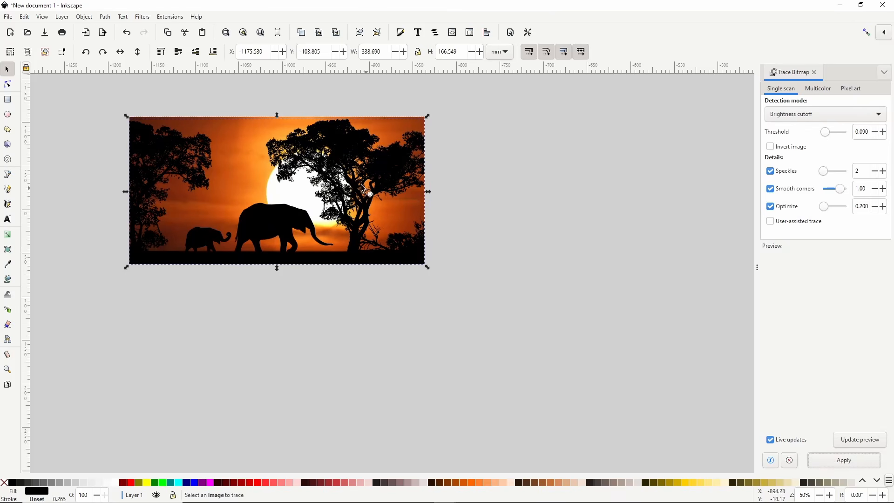
# - Move the black silhouette trace off the sunset photo and delete the photo
pyautogui.moveTo(367, 205); pyautogui.dragTo(431, 311)
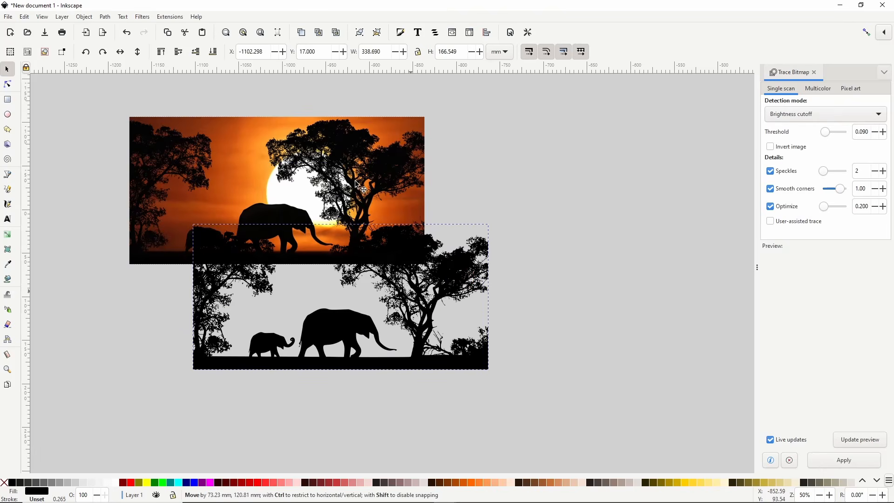
pyautogui.click(359, 183)
pyautogui.press('Delete')
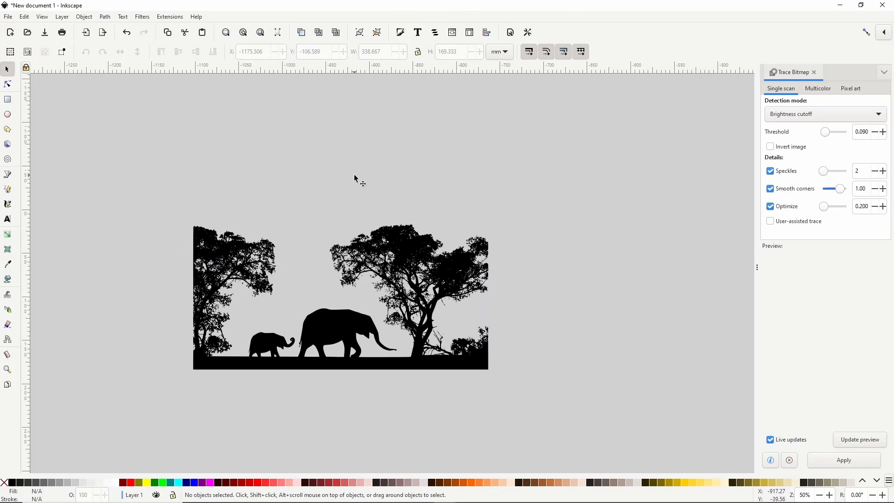
pyautogui.moveTo(363, 189); pyautogui.dragTo(390, 150)
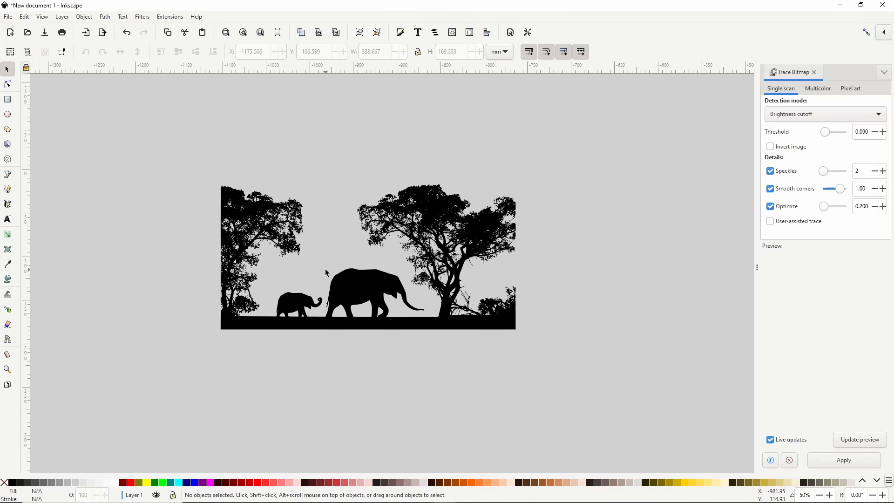
# - Draw a circle about 46.5 mm in diameter between the trees above the elephants and fill it with black
pyautogui.click(8, 115)
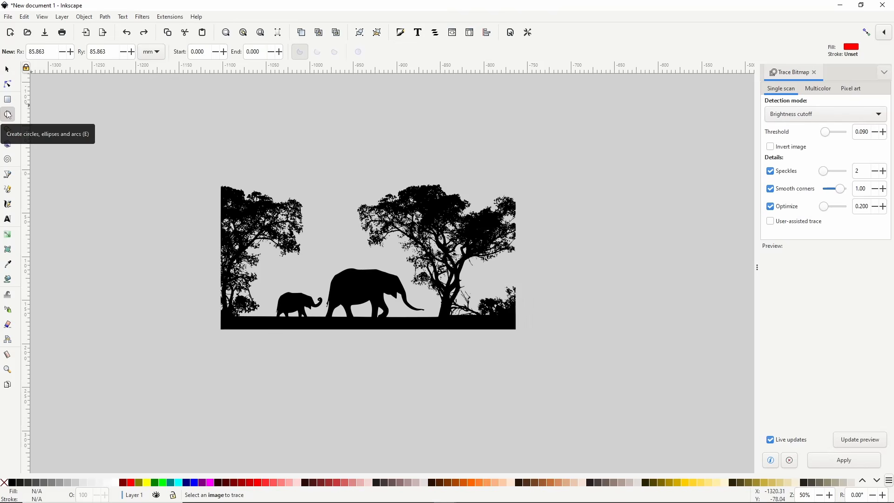
pyautogui.moveTo(310, 214); pyautogui.dragTo(351, 253)
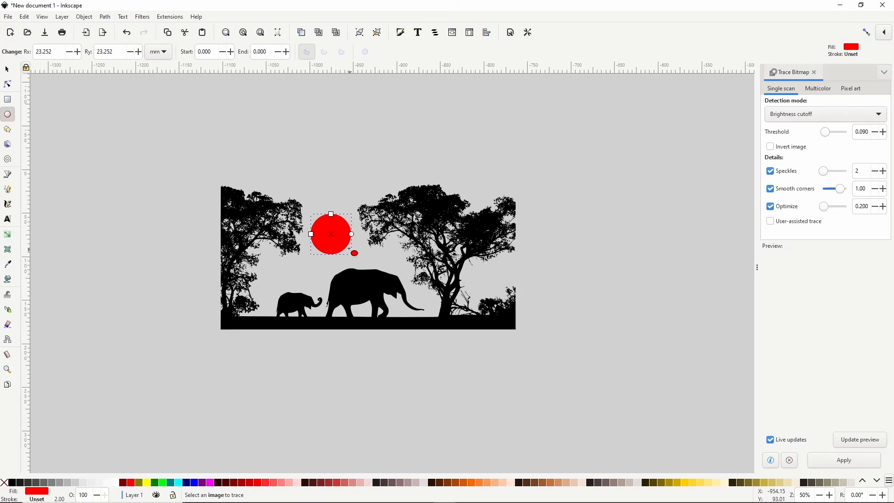
pyautogui.click(18, 484)
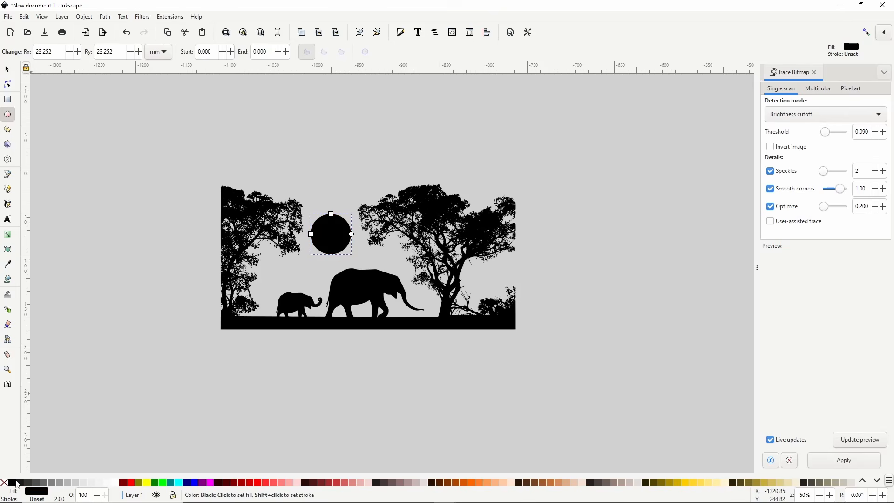
# - Unite the black circle and the elephant silhouette into one path with Union
pyautogui.click(8, 70)
pyautogui.moveTo(159, 134); pyautogui.dragTo(558, 357)
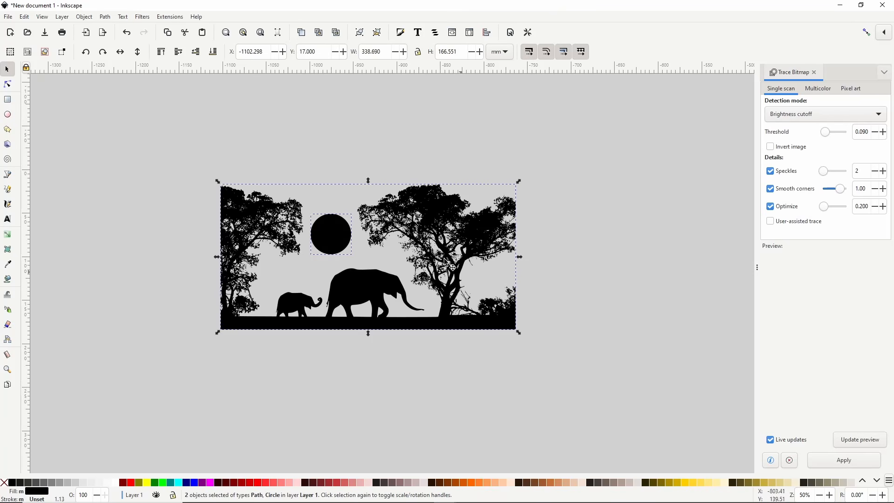
pyautogui.click(106, 17)
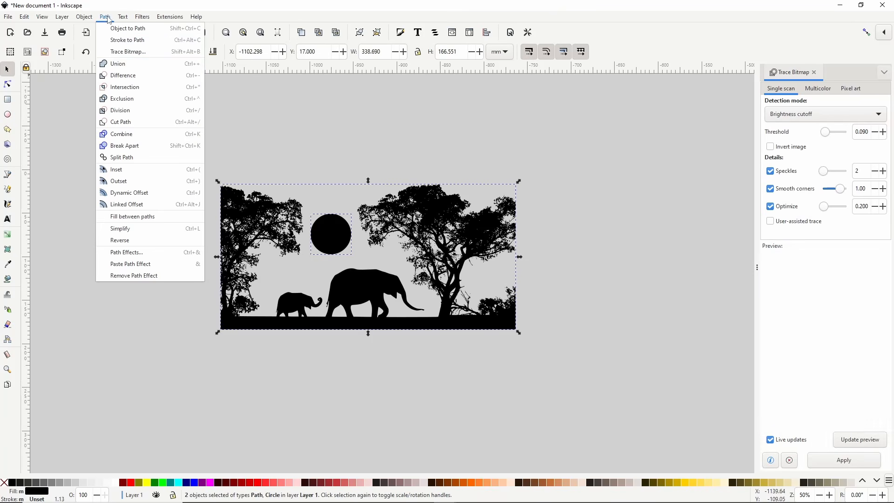
pyautogui.click(127, 65)
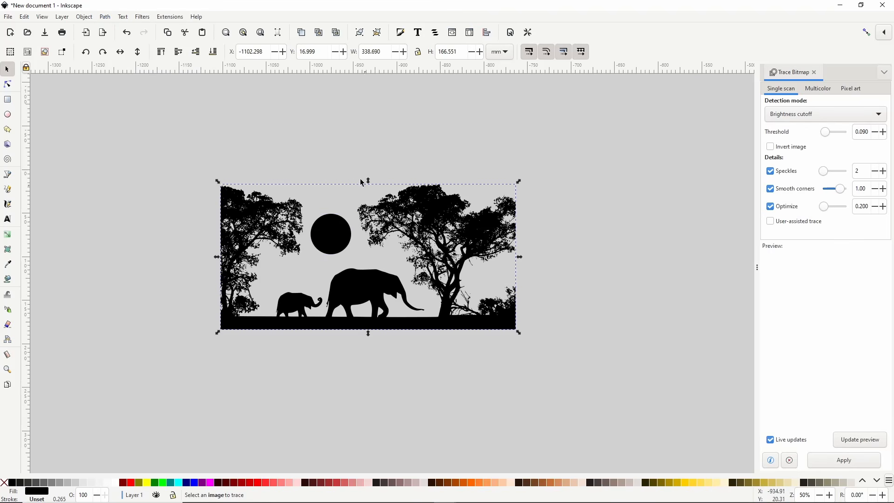
# - Draw a black circle about 225 mm in diameter in the empty canvas area to the left of the silhouette
pyautogui.moveTo(145, 250); pyautogui.dragTo(468, 238)
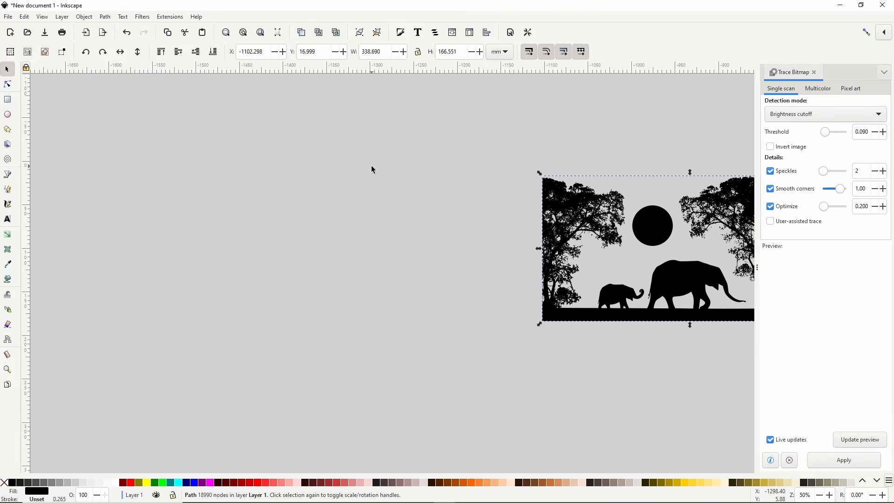
pyautogui.click(7, 114)
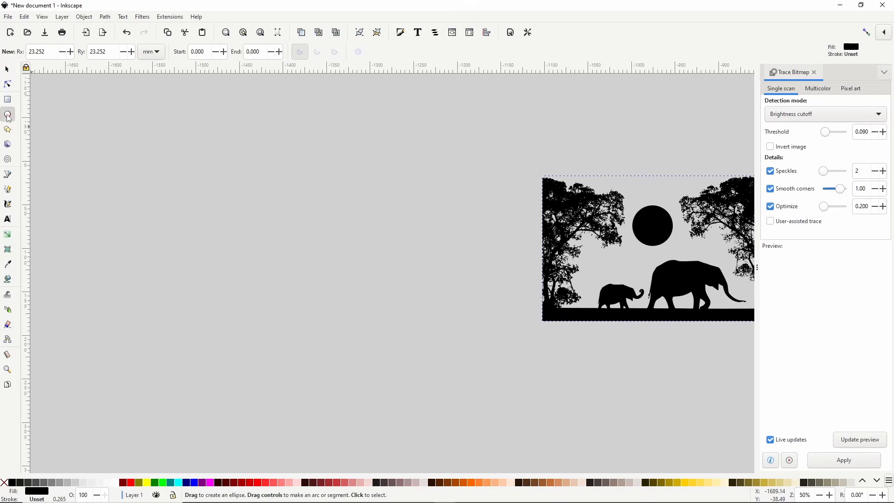
pyautogui.moveTo(139, 154); pyautogui.dragTo(375, 353)
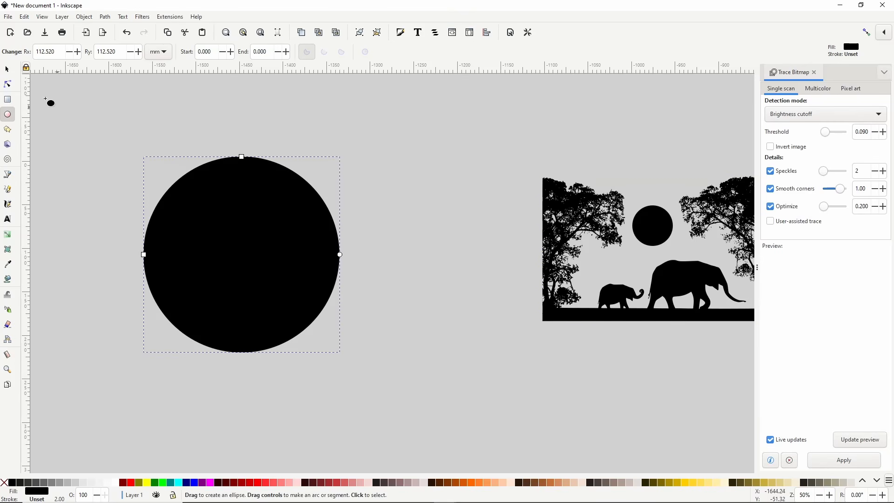
# - Duplicate the large black circle, fill the copy with red and shrink it about its center to about 177 mm
pyautogui.click(7, 69)
pyautogui.rightClick(240, 229)
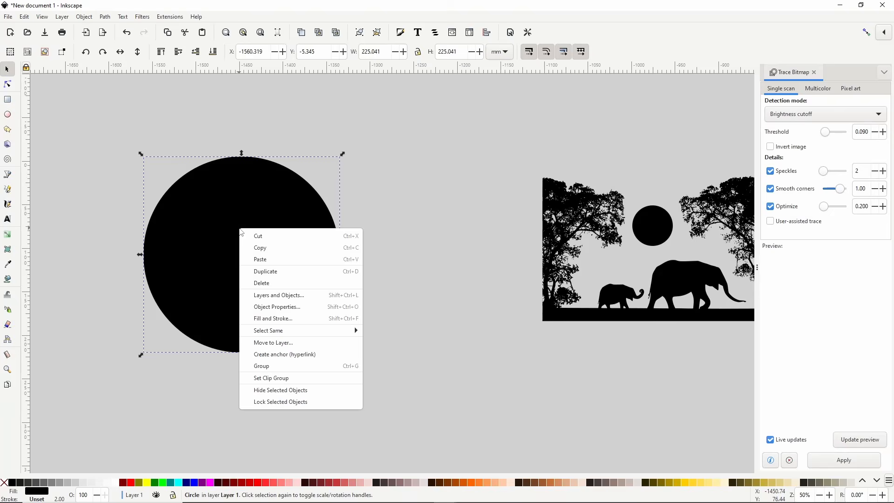
pyautogui.click(270, 271)
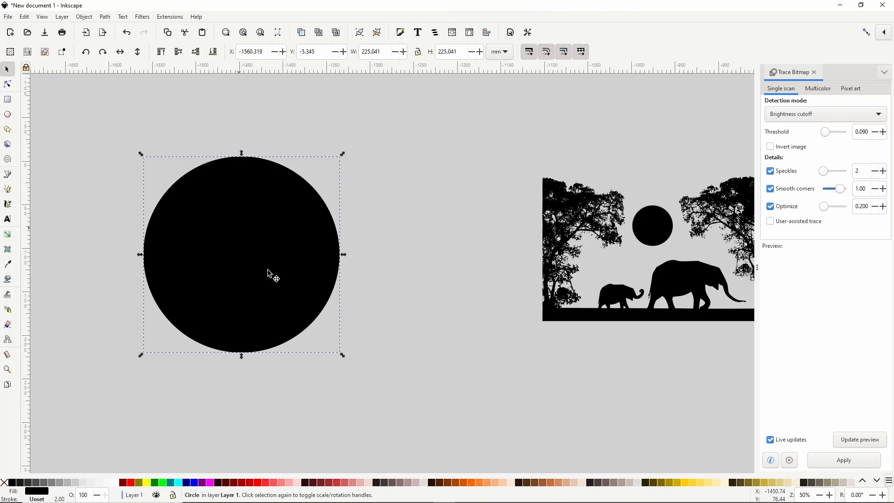
pyautogui.click(133, 483)
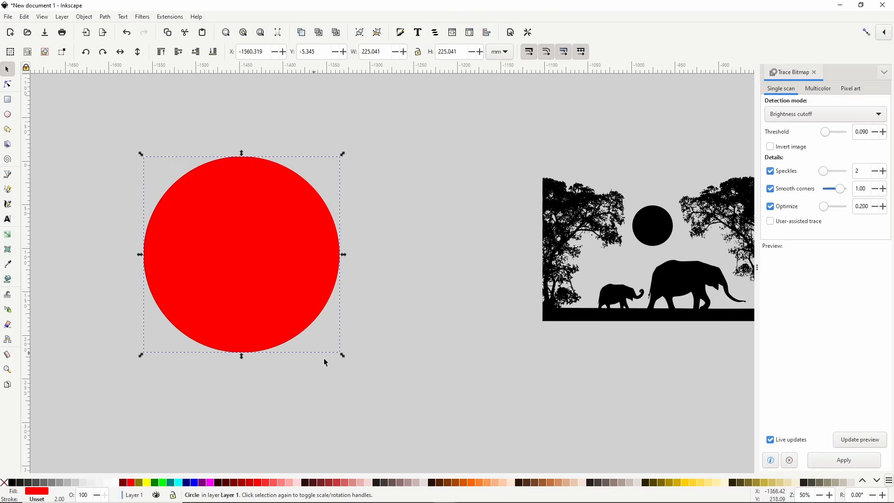
pyautogui.moveTo(343, 357); pyautogui.dragTo(321, 342)
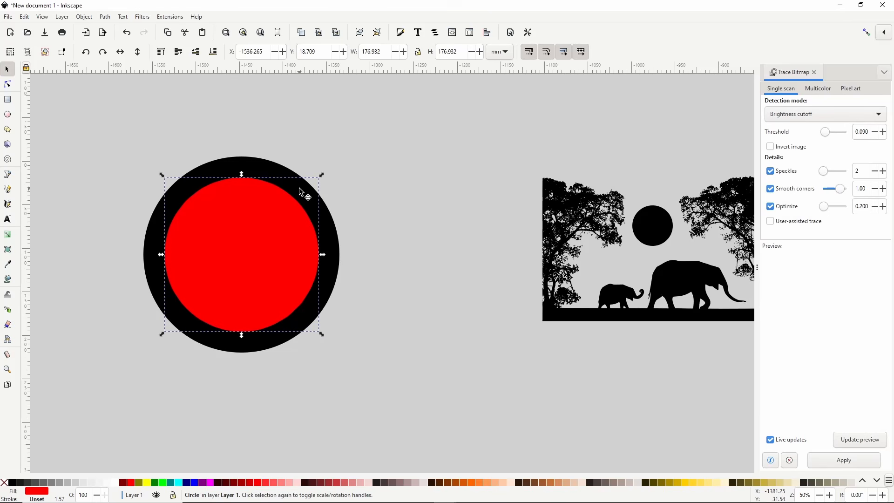
# - Duplicate the red circle as an unfilled circle with a white stroke and enlarge it about its center to about 196 mm
pyautogui.rightClick(270, 233)
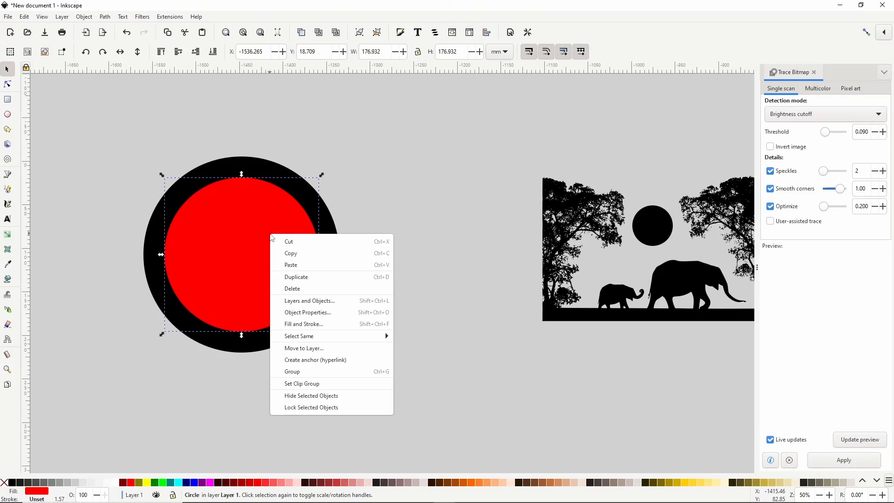
pyautogui.click(286, 275)
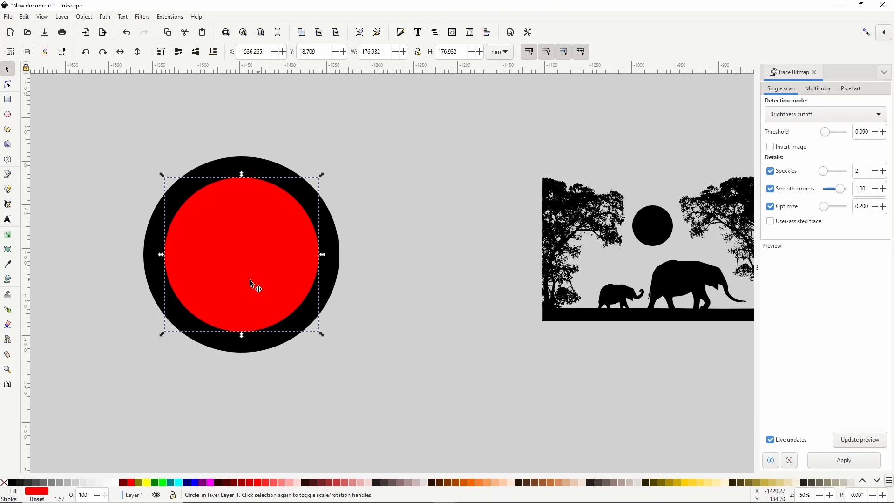
pyautogui.click(5, 483)
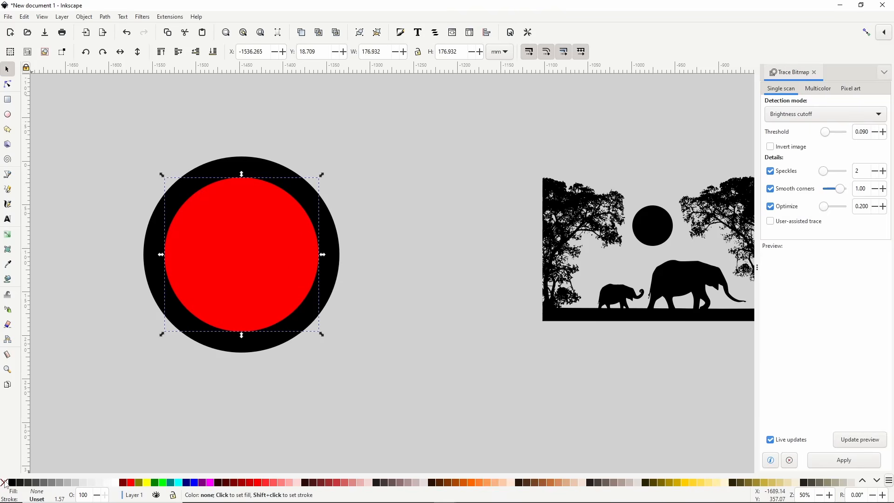
pyautogui.keyDown('shift'); pyautogui.click(117, 487); pyautogui.keyUp('shift')
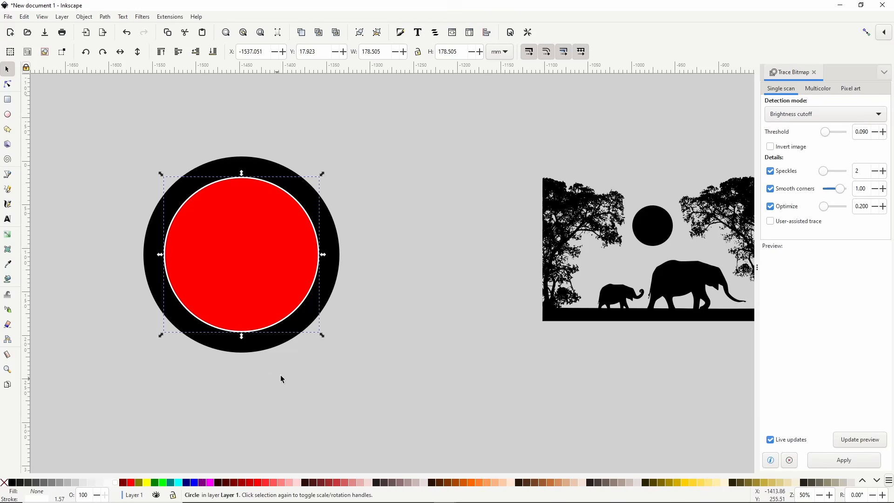
pyautogui.moveTo(322, 334); pyautogui.dragTo(328, 346)
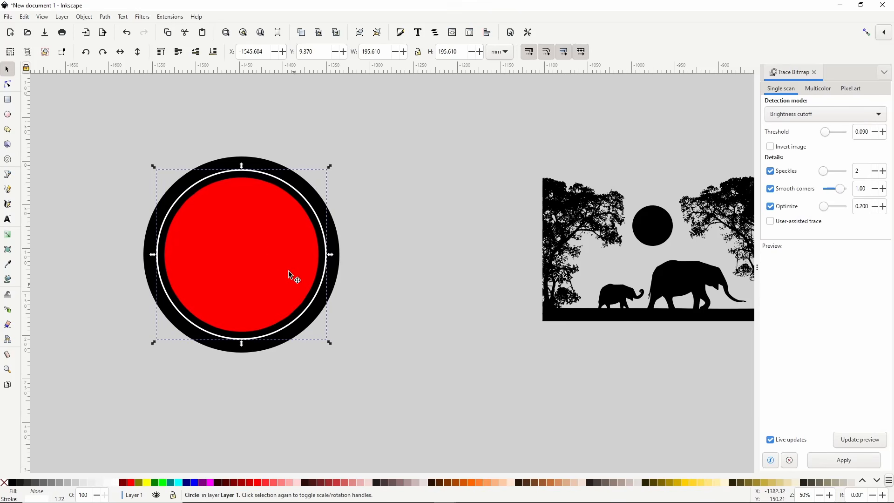
# - Subtract the red circle from the large black circle with Difference to form a ring
pyautogui.click(273, 252)
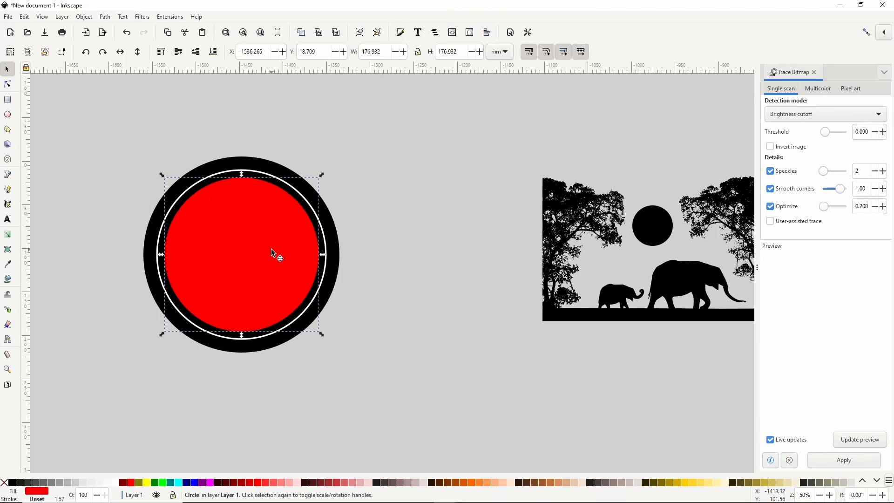
pyautogui.keyDown('shift'); pyautogui.click(266, 164); pyautogui.keyUp('shift')
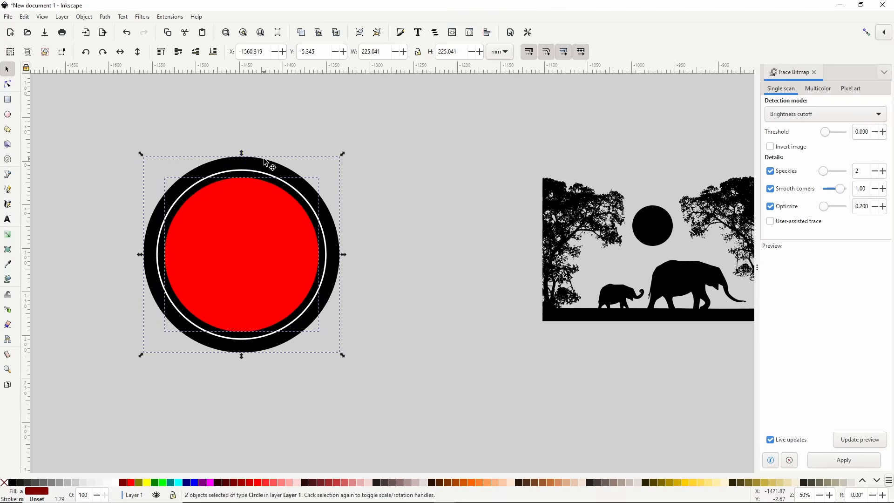
pyautogui.click(106, 17)
pyautogui.click(129, 79)
# - Add the text "INKSCAPE MASTER SERIES" in the empty area above and left of the ring and fill it with red
pyautogui.click(8, 222)
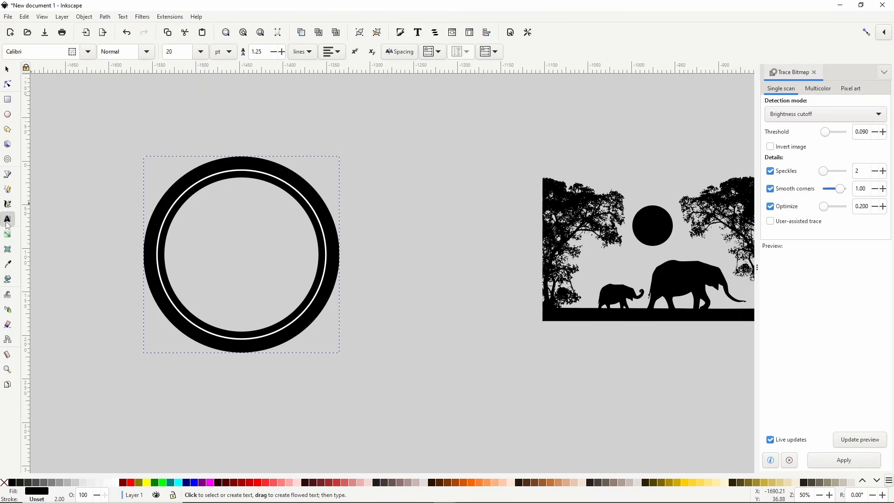
pyautogui.click(65, 121)
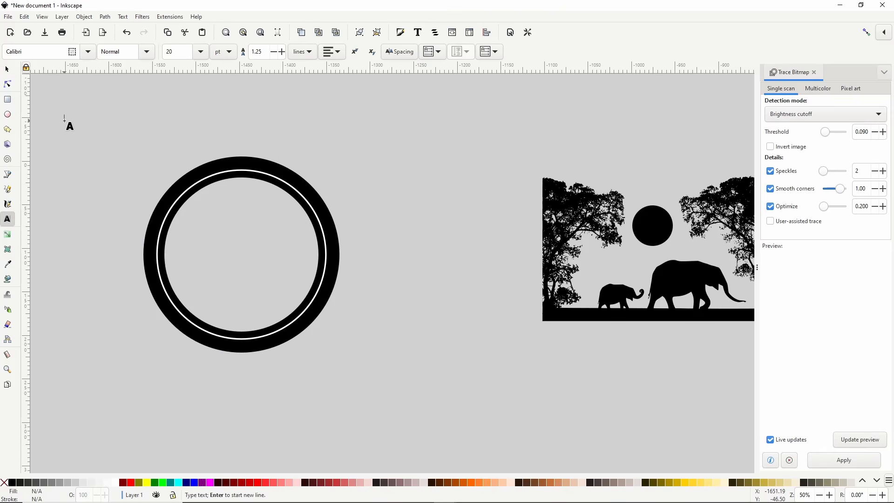
pyautogui.write('El')
pyautogui.write('KSCAPE')
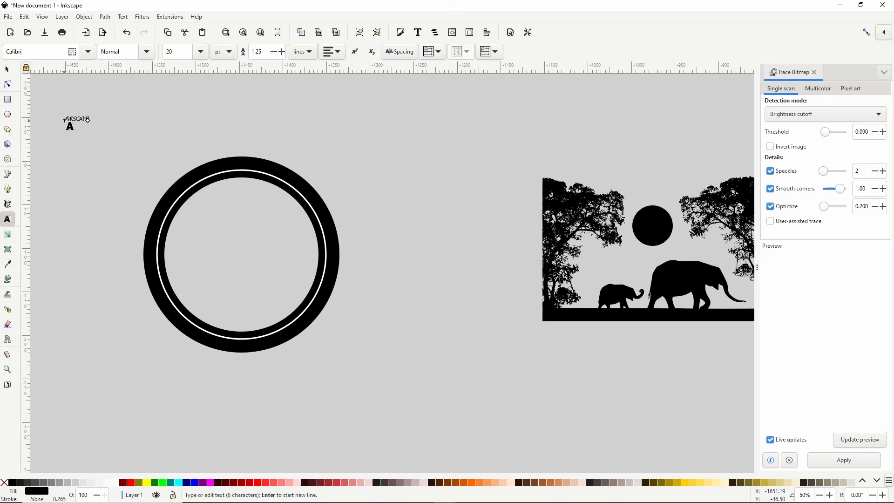
pyautogui.write(' MASTER SERI')
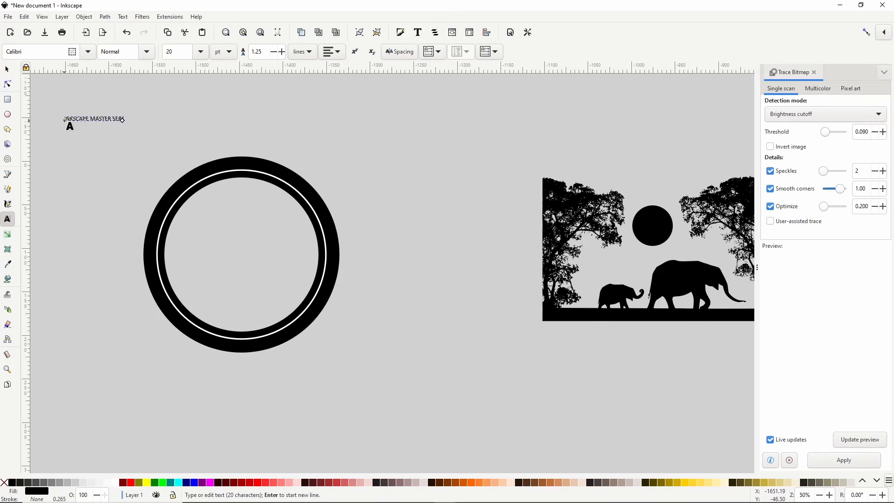
pyautogui.write('ES')
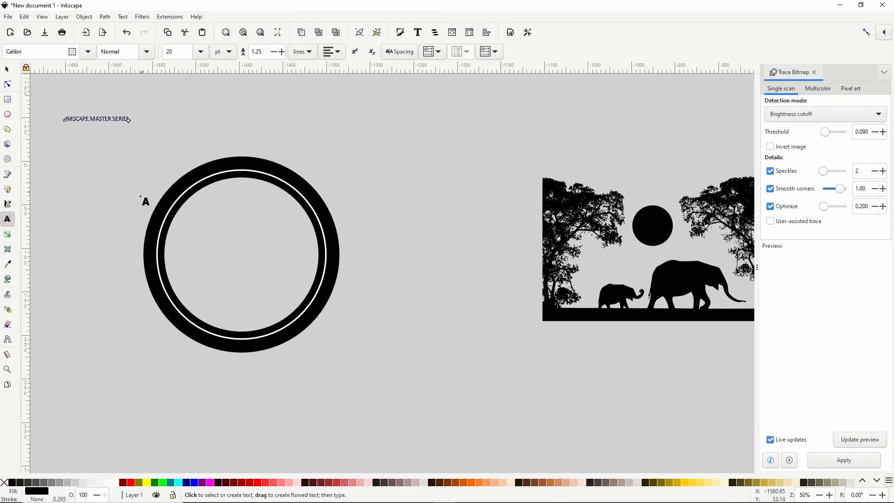
pyautogui.click(131, 485)
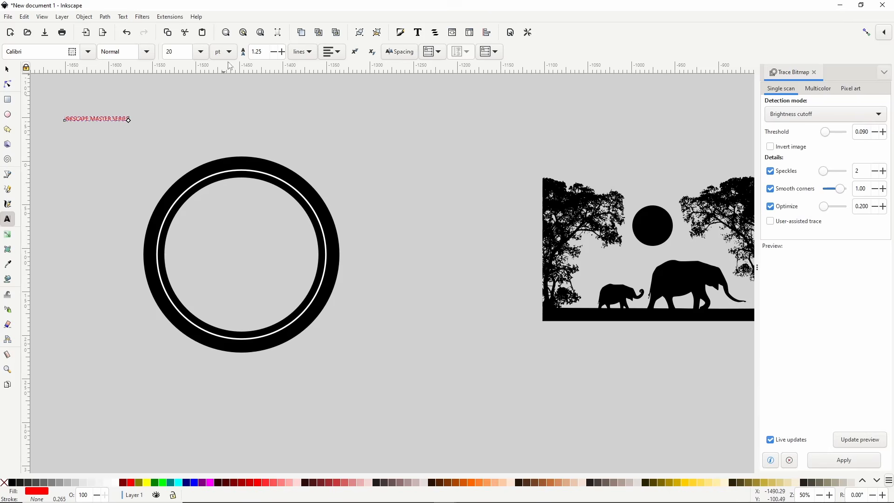
# - Center-align the red text and enlarge it proportionally to about 184 mm wide
pyautogui.click(343, 53)
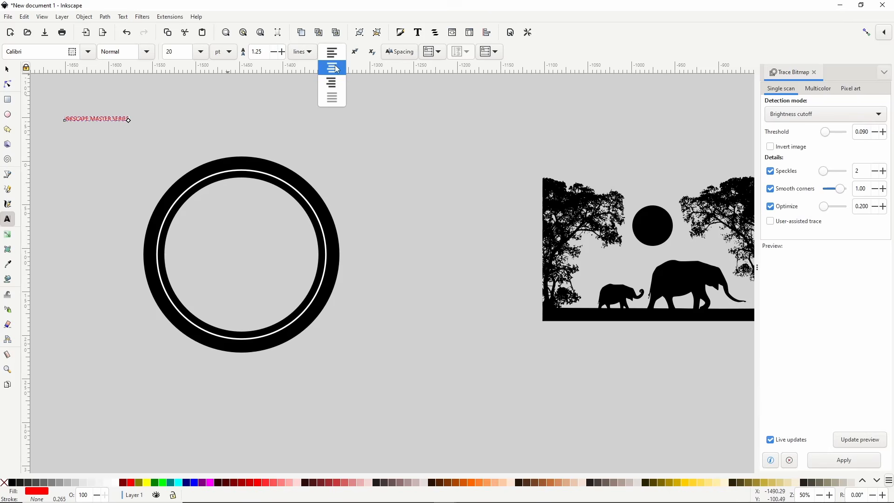
pyautogui.click(337, 70)
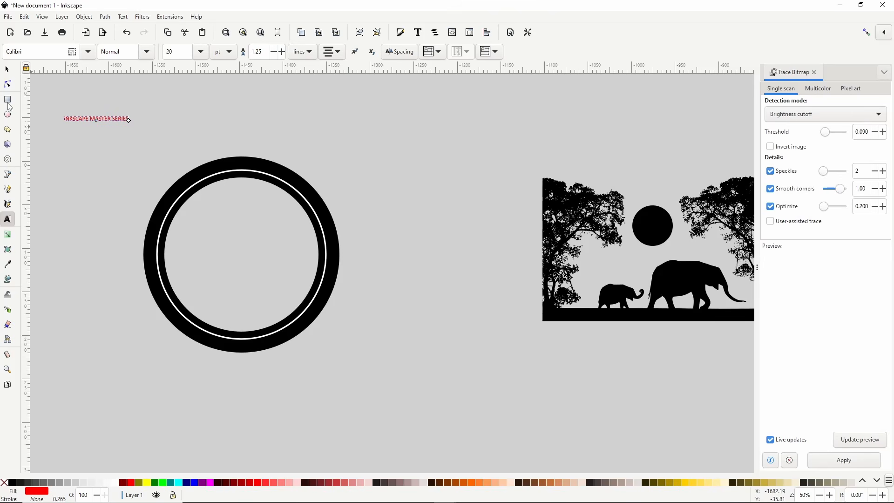
pyautogui.click(8, 70)
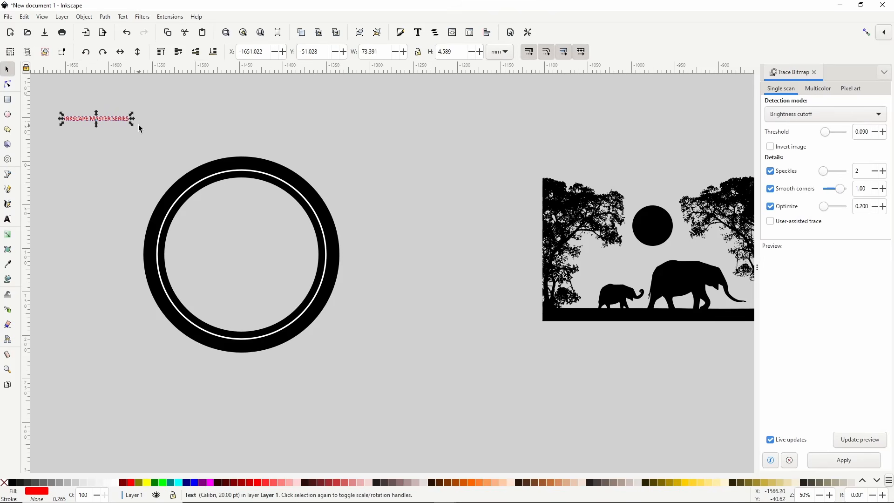
pyautogui.moveTo(133, 123); pyautogui.dragTo(229, 159)
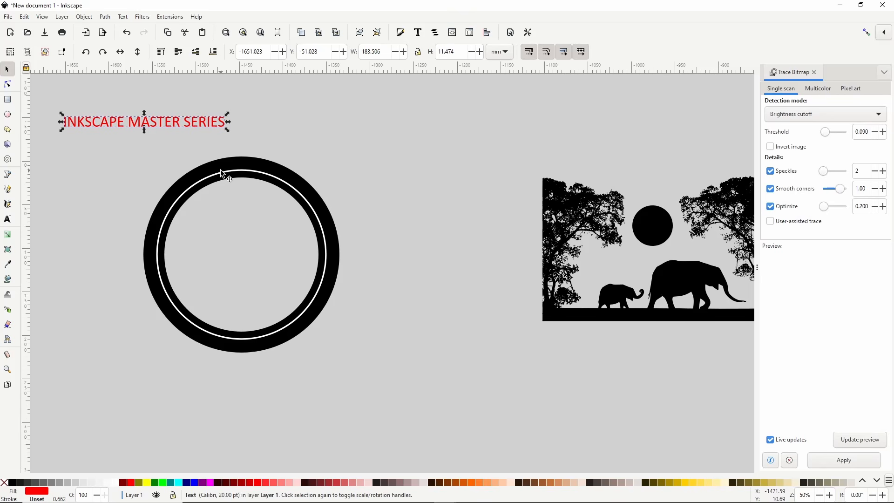
# - Put the red text on the thin white circle as its path
pyautogui.keyDown('shift'); pyautogui.click(219, 173); pyautogui.keyUp('shift')
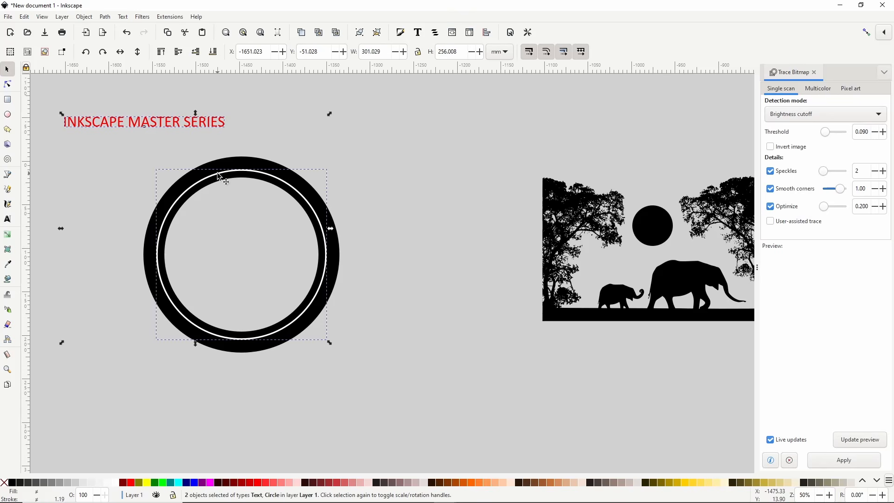
pyautogui.click(124, 18)
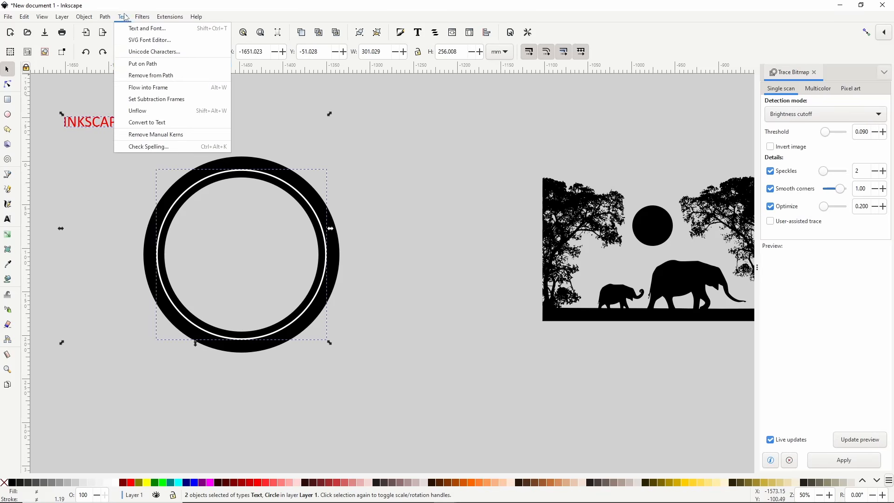
pyautogui.click(147, 68)
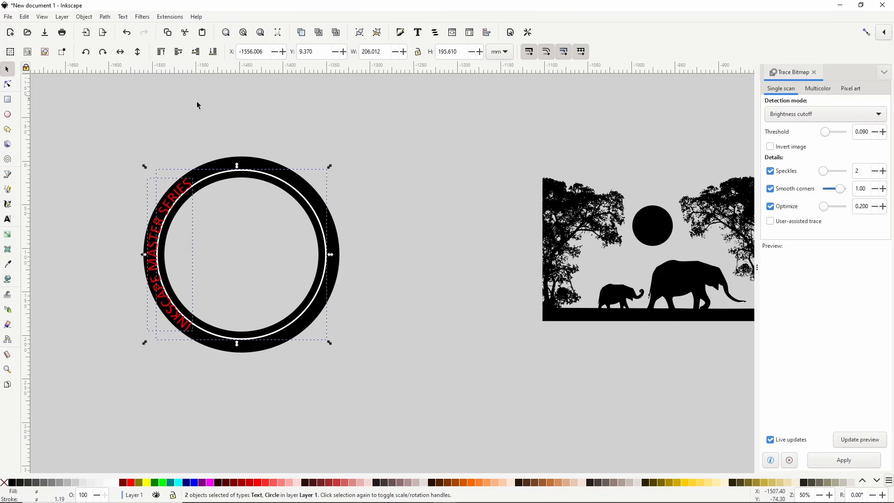
# - Rotate the white circle a quarter turn clockwise so the text arcs over the ring's top, and shrink it about its center to about 191 mm
pyautogui.click(238, 171)
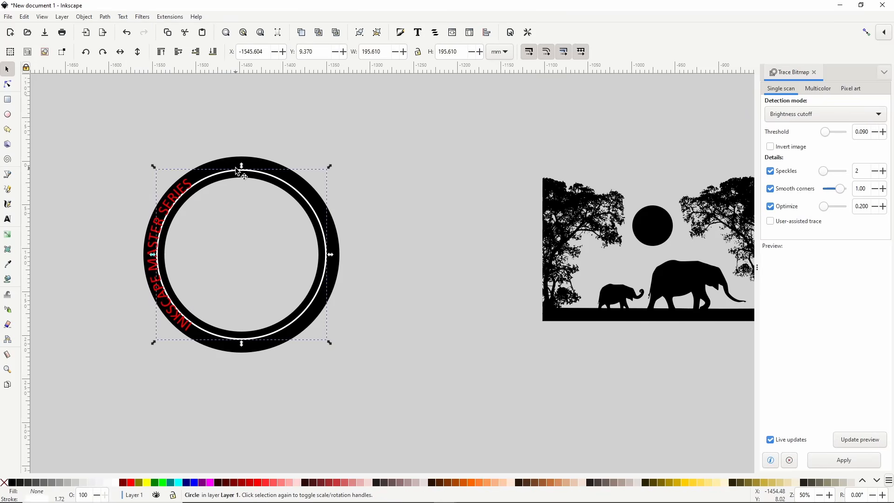
pyautogui.click(237, 171)
pyautogui.moveTo(347, 212); pyautogui.dragTo(309, 327)
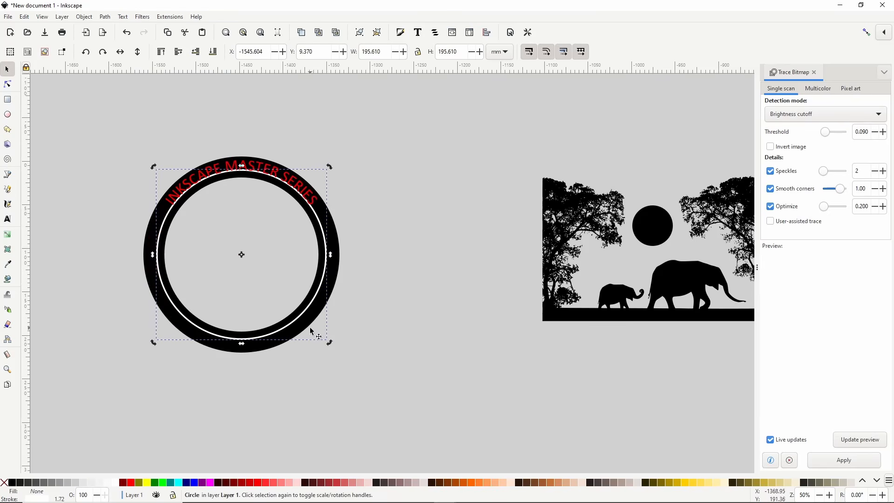
pyautogui.click(317, 297)
pyautogui.moveTo(329, 343); pyautogui.dragTo(329, 347)
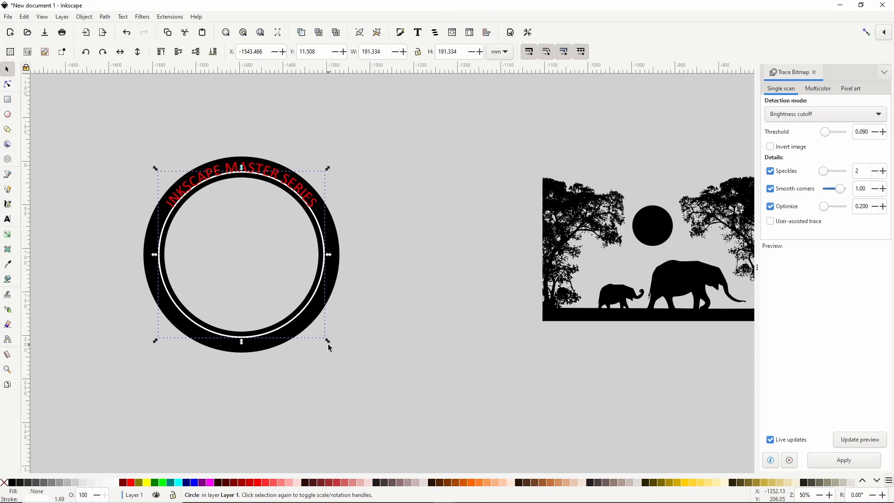
# - Set the letter spacing of the curved text to 5
pyautogui.doubleClick(266, 169)
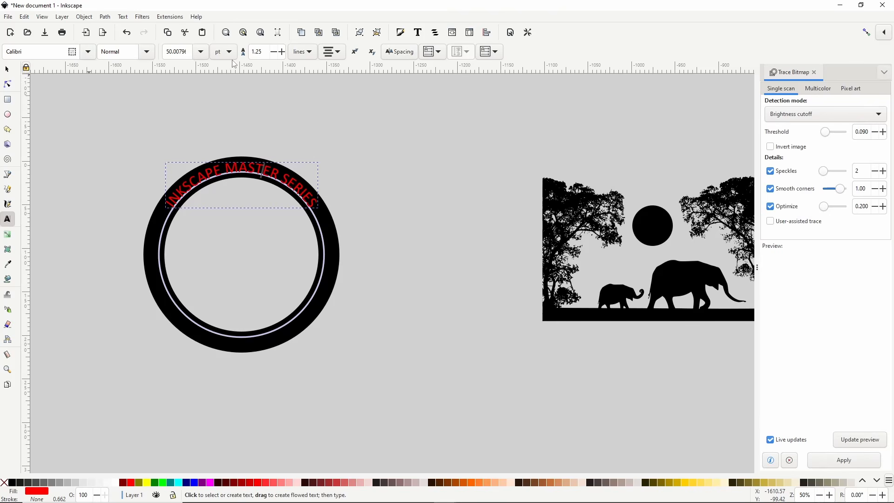
pyautogui.click(401, 52)
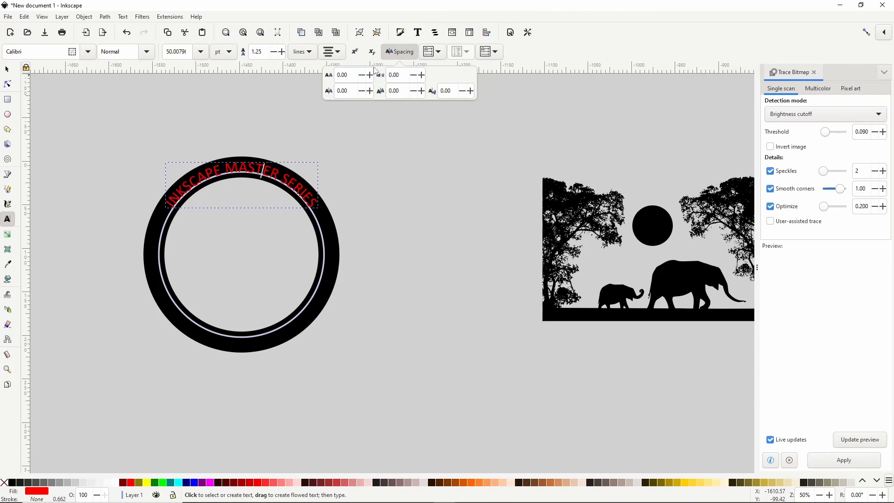
pyautogui.tripleClick(350, 76)
pyautogui.write('5')
pyautogui.press('Return')
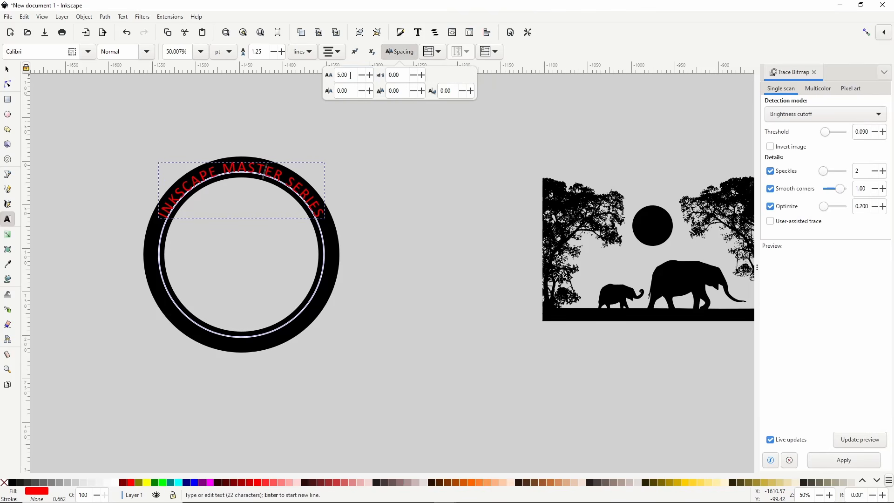
# - Try word spacings of 4 and 6 on the curved text and settle on 10
pyautogui.tripleClick(400, 76)
pyautogui.write('4')
pyautogui.press('Return')
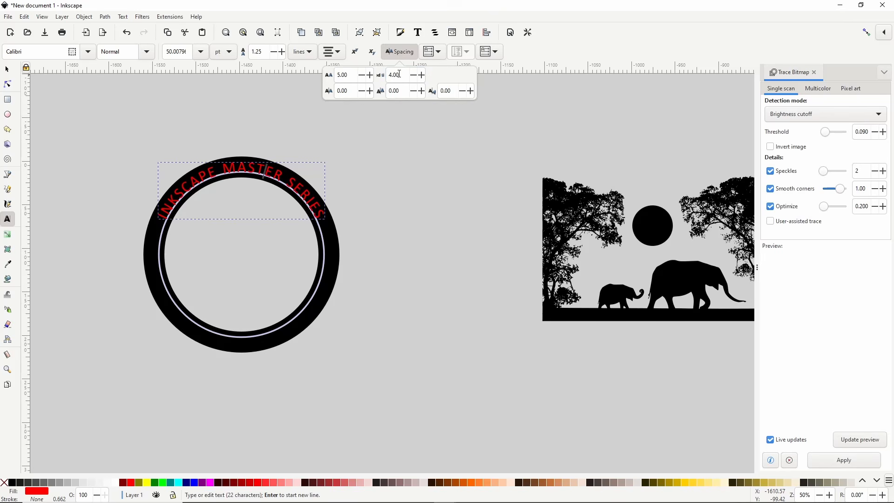
pyautogui.tripleClick(400, 75)
pyautogui.write('6')
pyautogui.press('Return')
pyautogui.doubleClick(400, 75)
pyautogui.tripleClick(399, 75)
pyautogui.write('10')
pyautogui.press('Return')
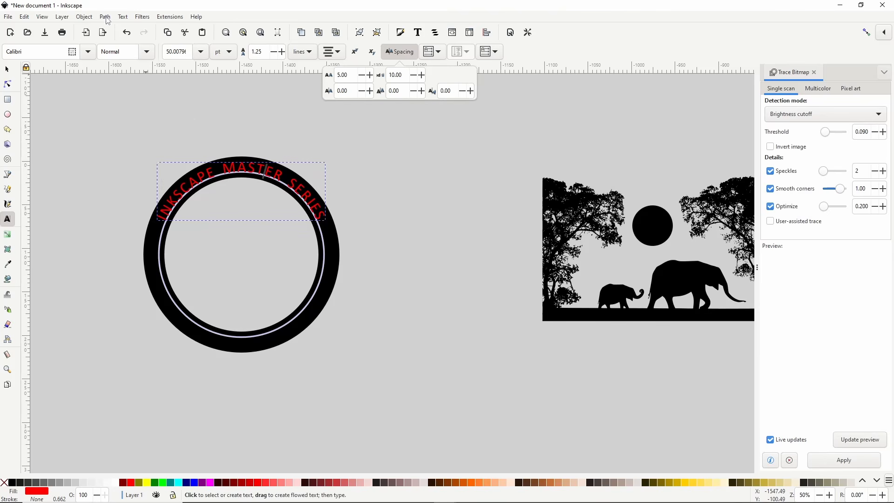
# - Convert the curved text to paths and enlarge the white circle about its center to about 203 mm
pyautogui.click(105, 17)
pyautogui.click(115, 30)
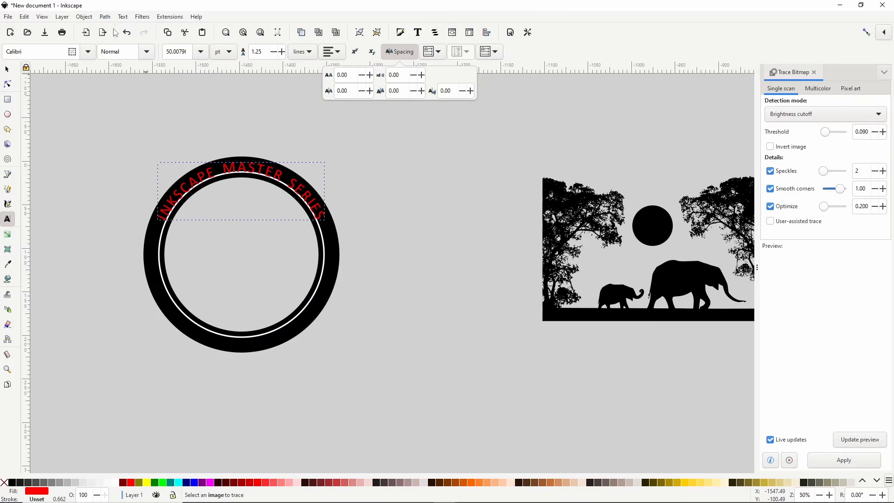
pyautogui.click(7, 69)
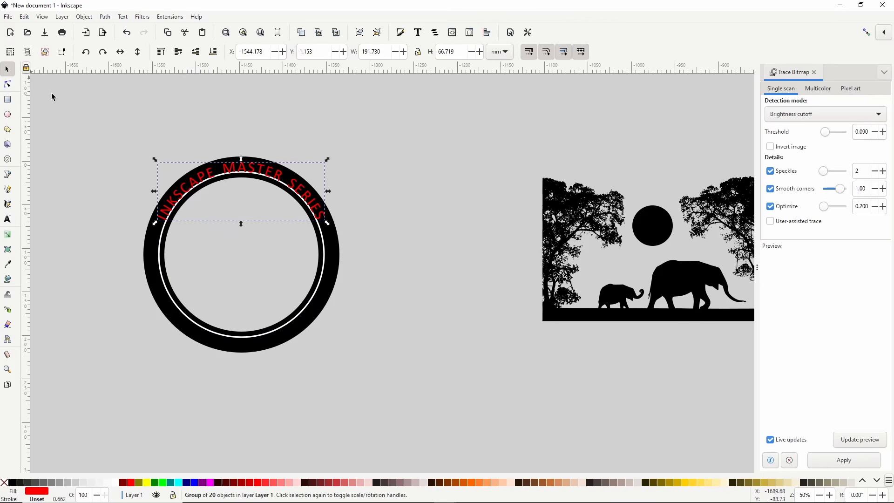
pyautogui.click(156, 255)
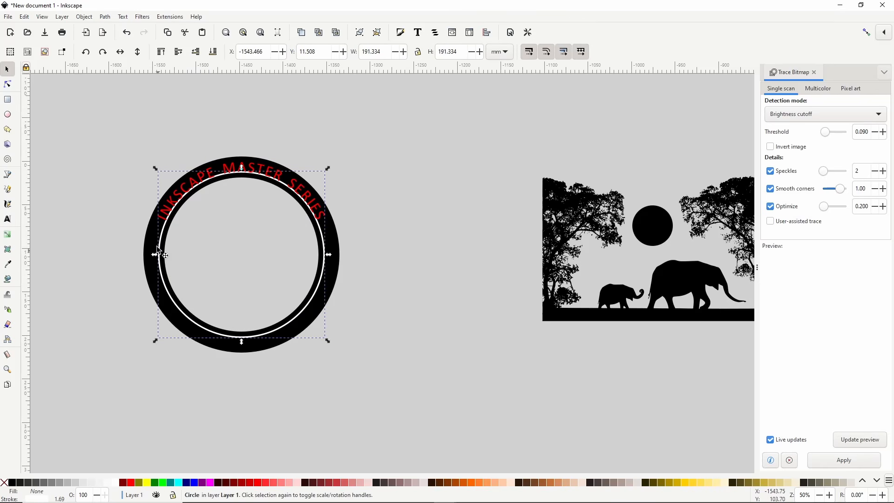
pyautogui.moveTo(155, 169); pyautogui.dragTo(149, 163)
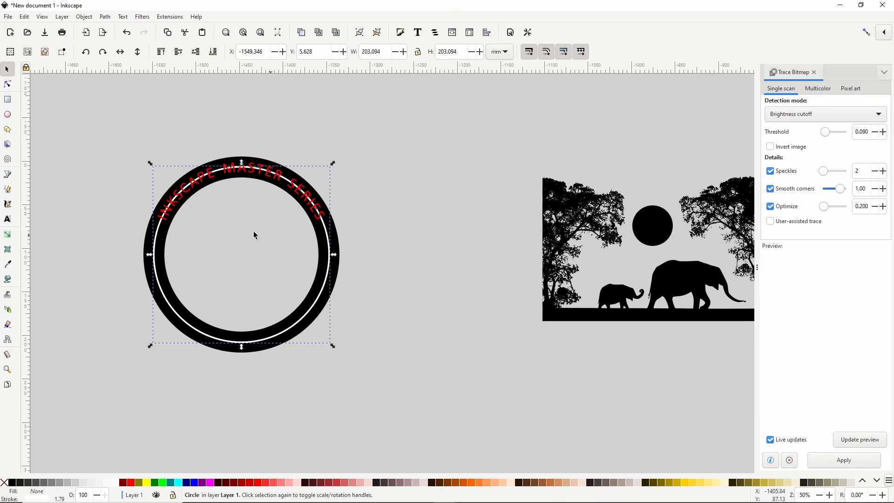
# - Draw a red five-pointed star about 28 mm wide to the left of the ring and remove its stroke
pyautogui.click(9, 132)
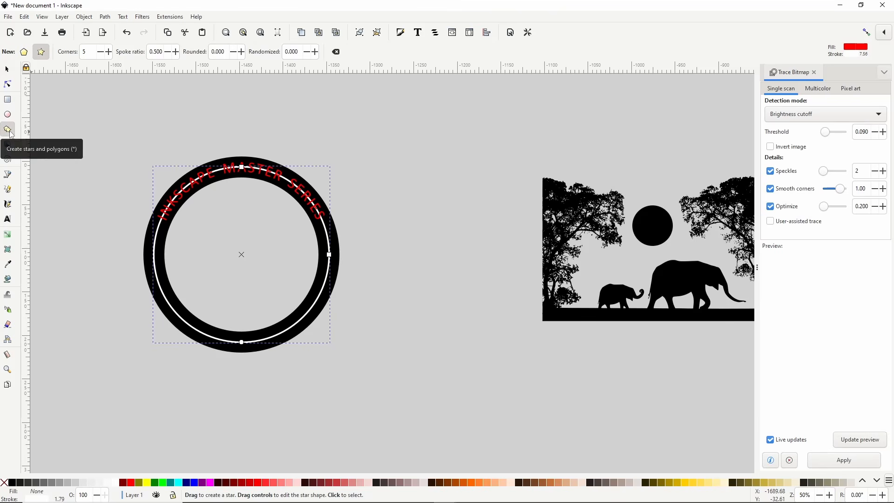
pyautogui.press('Escape')
pyautogui.moveTo(84, 170)
pyautogui.mouseDown()
pyautogui.moveTo(96, 181)
pyautogui.moveTo(84, 181)
pyautogui.mouseUp()
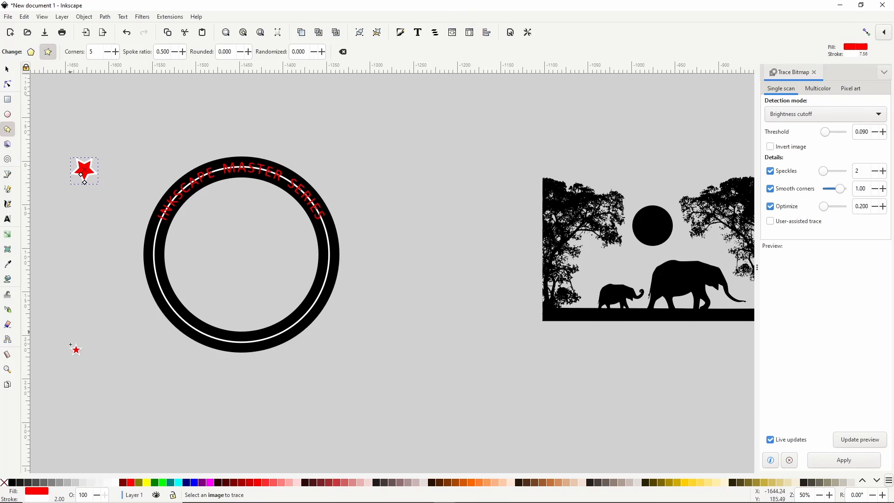
pyautogui.keyDown('shift'); pyautogui.click(3, 483); pyautogui.keyUp('shift')
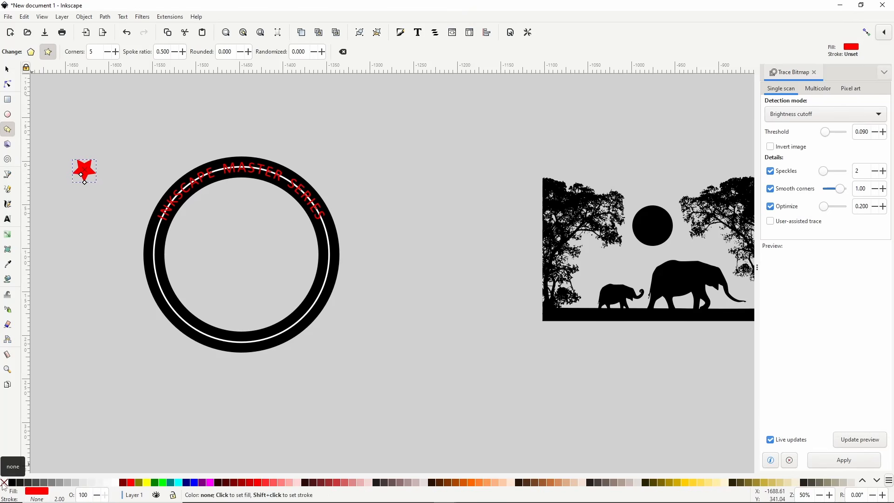
# - Duplicate the star, shrink the copy to about 21 mm wide and place it directly above the original
pyautogui.click(9, 69)
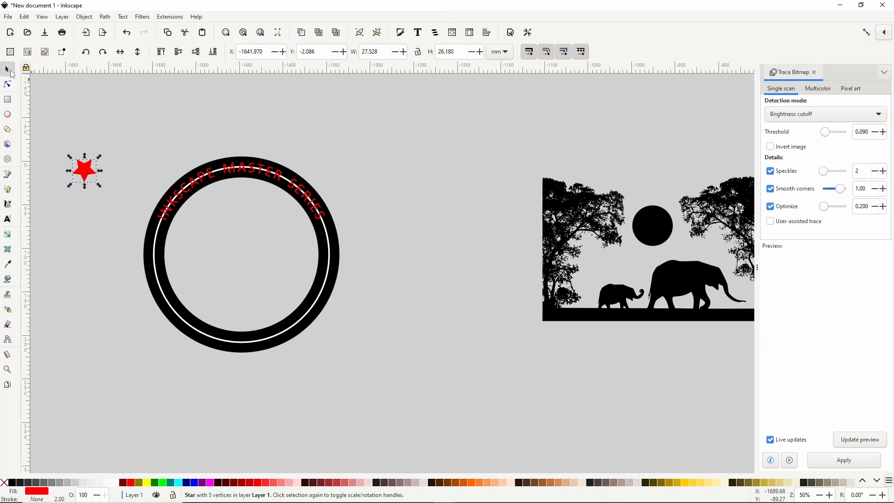
pyautogui.rightClick(82, 171)
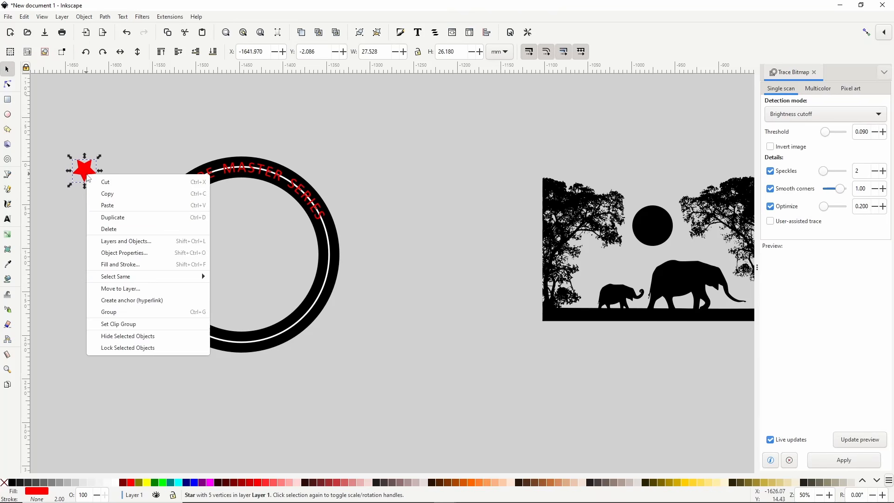
pyautogui.click(105, 217)
pyautogui.moveTo(85, 177); pyautogui.dragTo(96, 160)
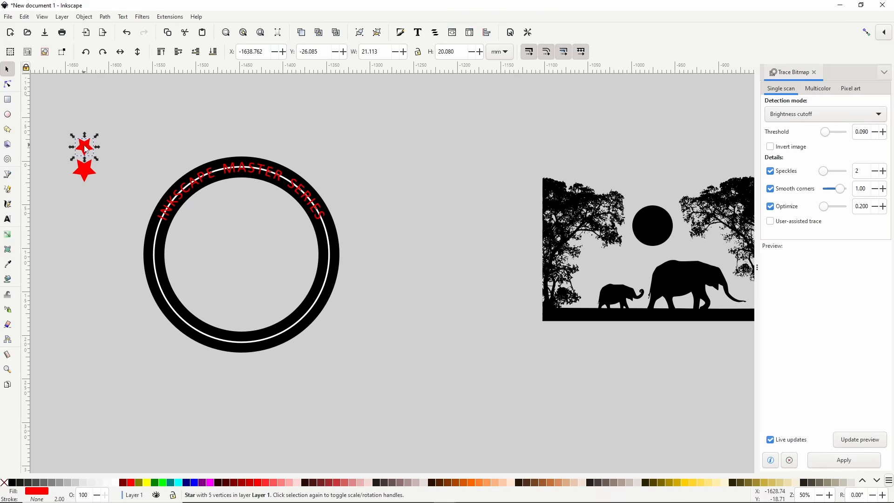
# - Duplicate the small star and place the copy directly below the large star
pyautogui.rightClick(85, 149)
pyautogui.click(96, 177)
pyautogui.moveTo(88, 146); pyautogui.dragTo(91, 199)
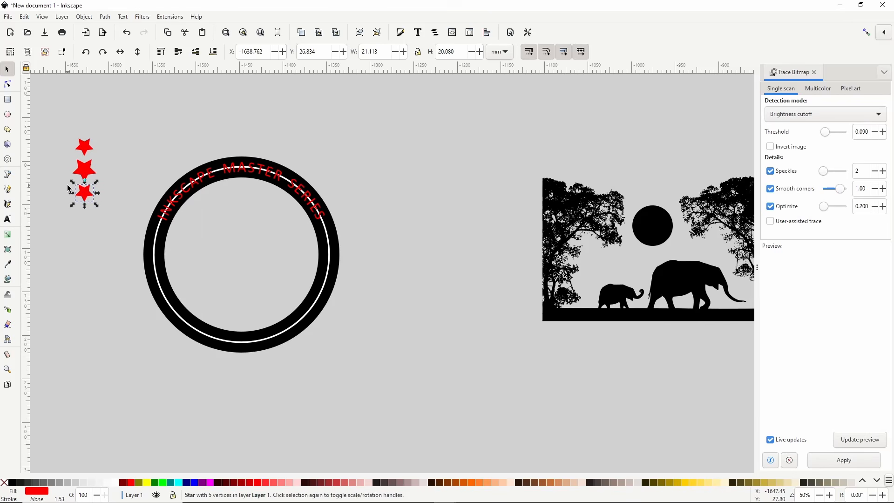
# - Select all three stars and distribute their centers evenly in the vertical direction
pyautogui.moveTo(64, 133); pyautogui.dragTo(110, 213)
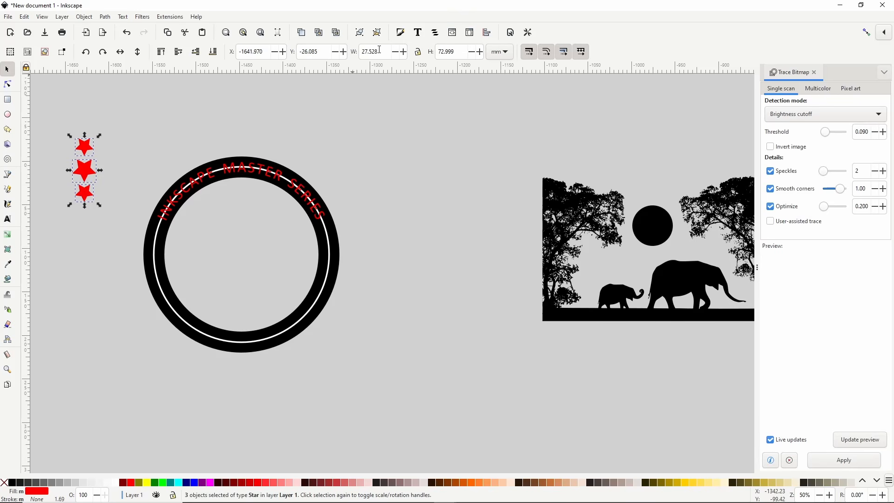
pyautogui.click(487, 33)
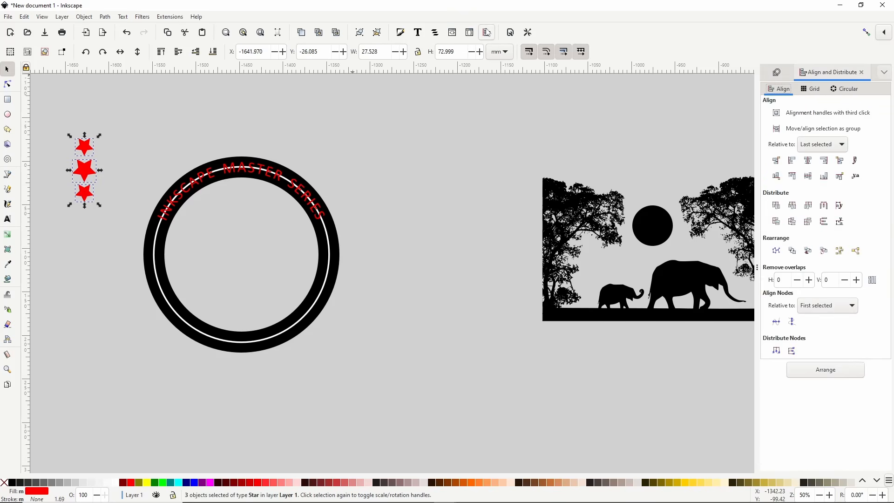
pyautogui.click(792, 222)
# - Unite the three stars outside the ring into one path and convert the thin white circle to a path
pyautogui.click(106, 17)
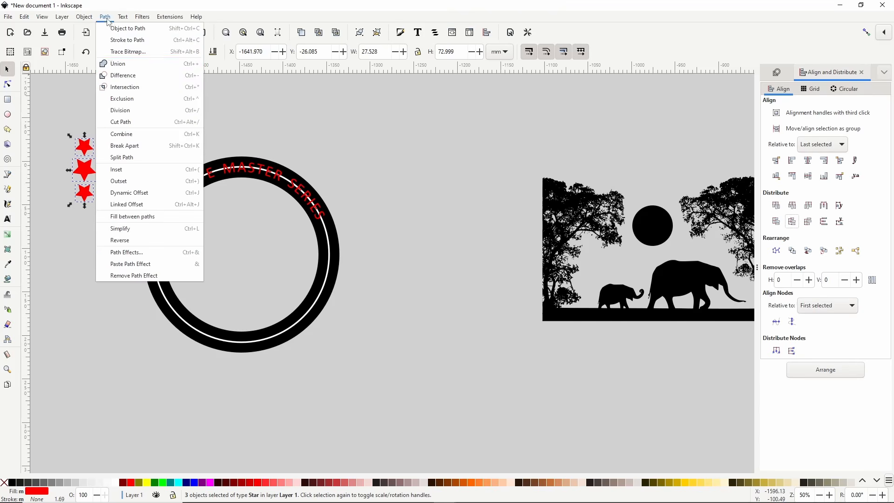
pyautogui.click(114, 63)
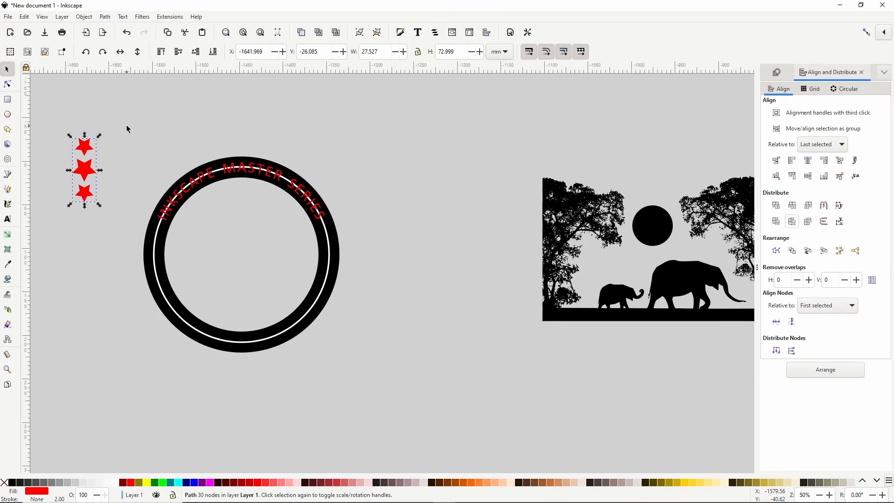
pyautogui.click(159, 235)
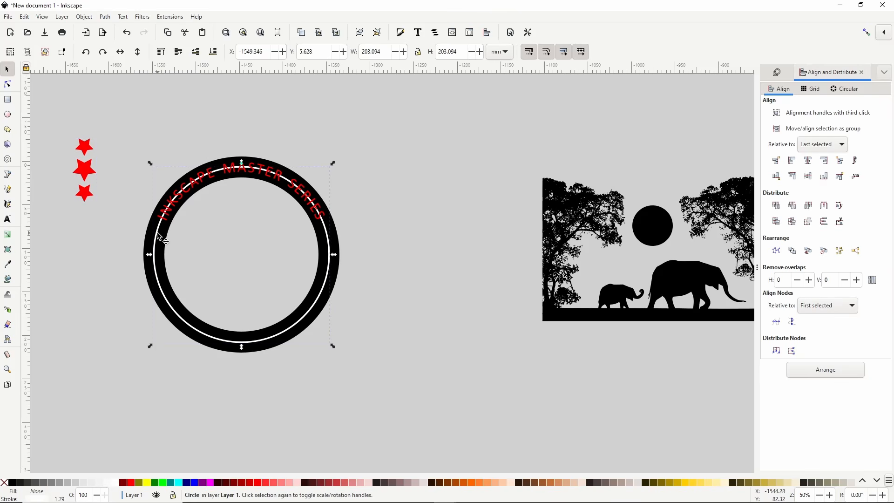
pyautogui.click(105, 17)
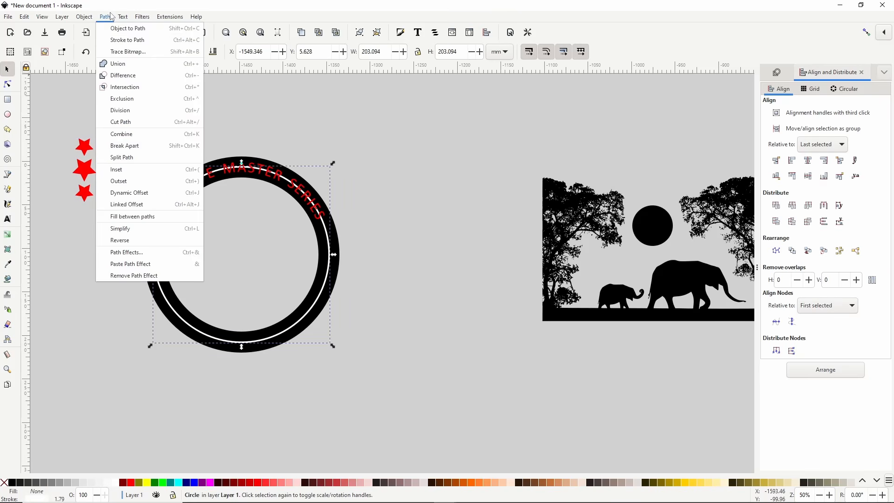
pyautogui.click(114, 29)
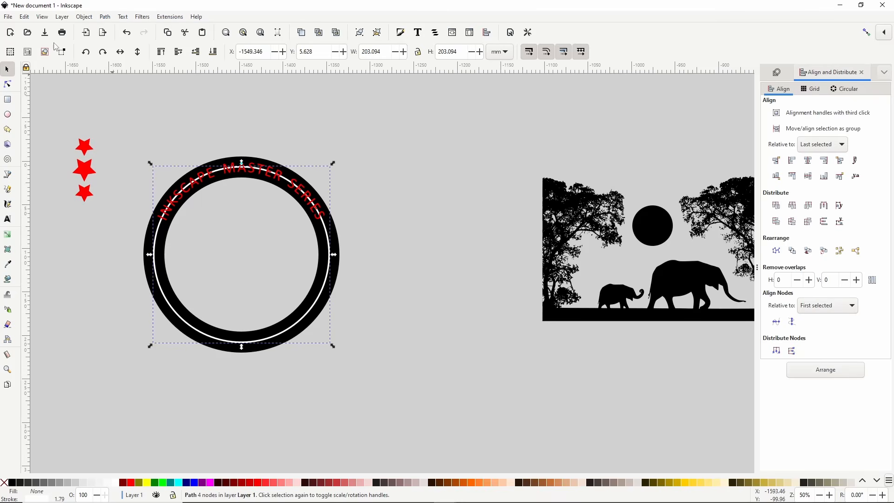
# - Select all four nodes of the white circle and add a Pattern Along Path effect to it
pyautogui.click(8, 84)
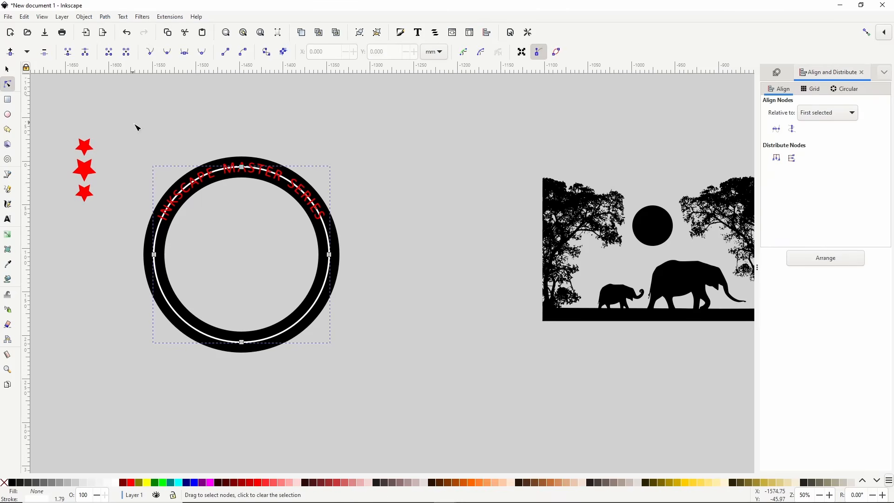
pyautogui.moveTo(136, 128); pyautogui.dragTo(352, 358)
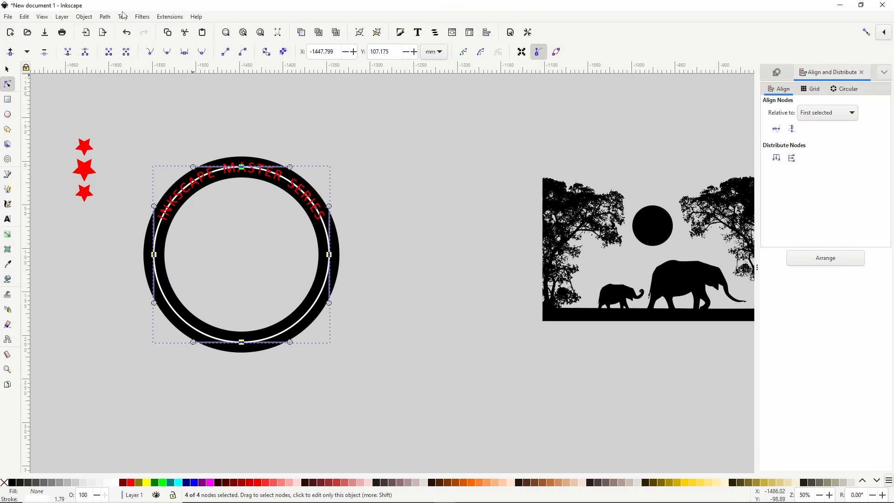
pyautogui.click(106, 19)
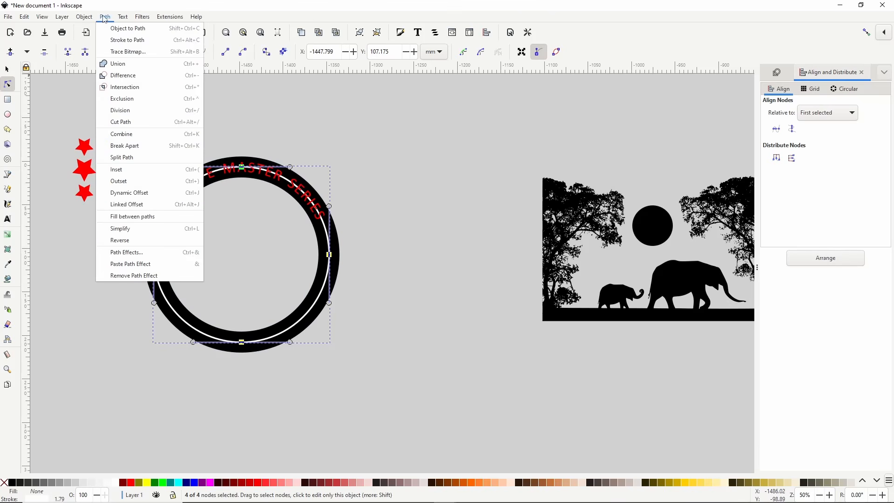
pyautogui.click(124, 252)
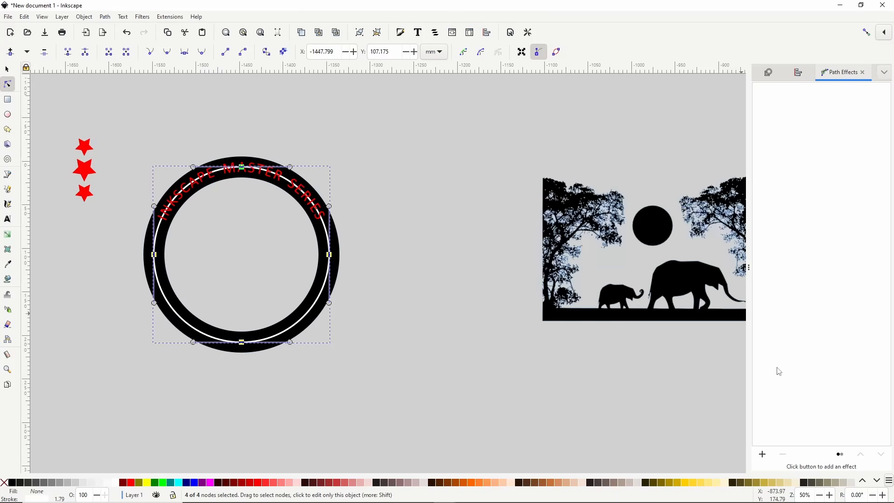
pyautogui.click(764, 455)
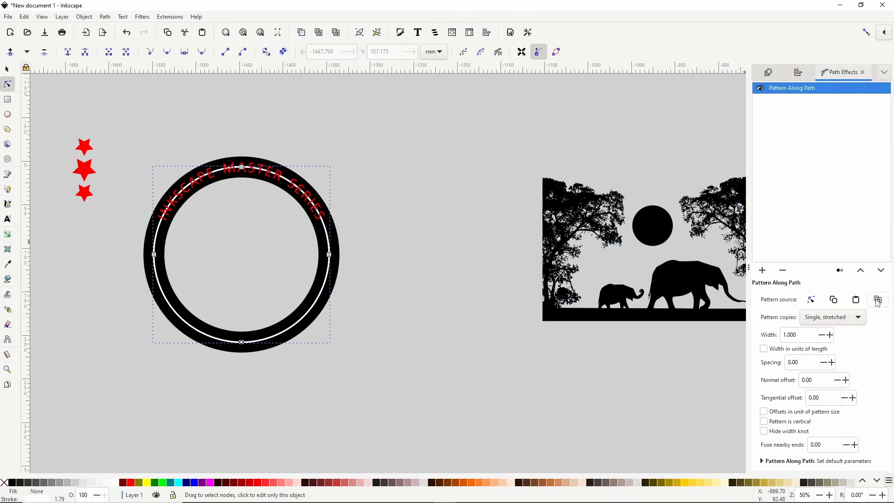
# - Link the copied stars as the pattern with Single copies, then fill the result red and remove its stroke
pyautogui.click(878, 302)
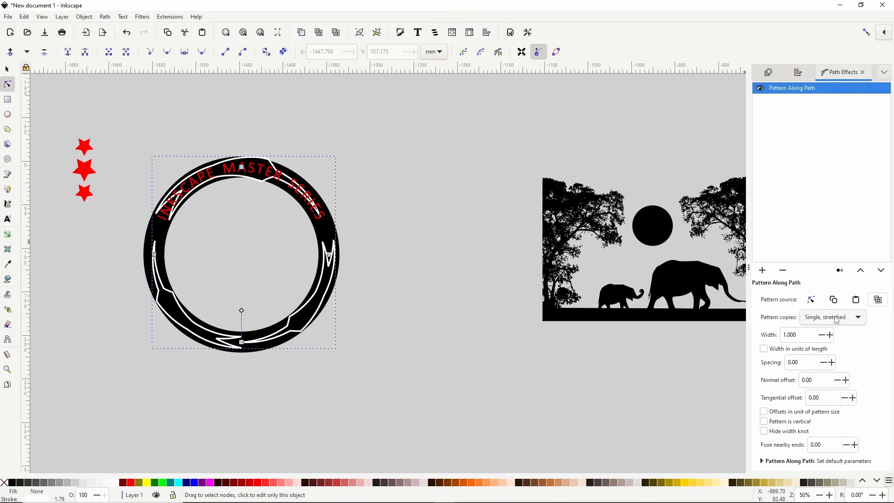
pyautogui.click(830, 318)
pyautogui.click(831, 308)
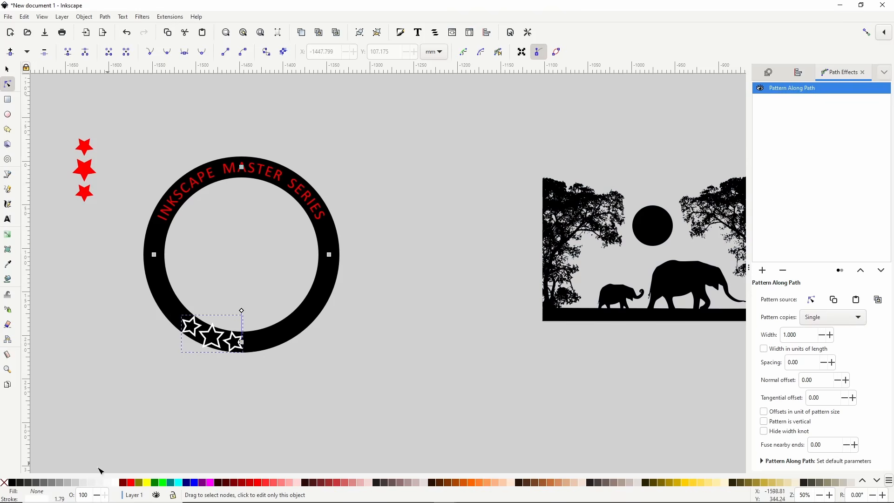
pyautogui.click(133, 485)
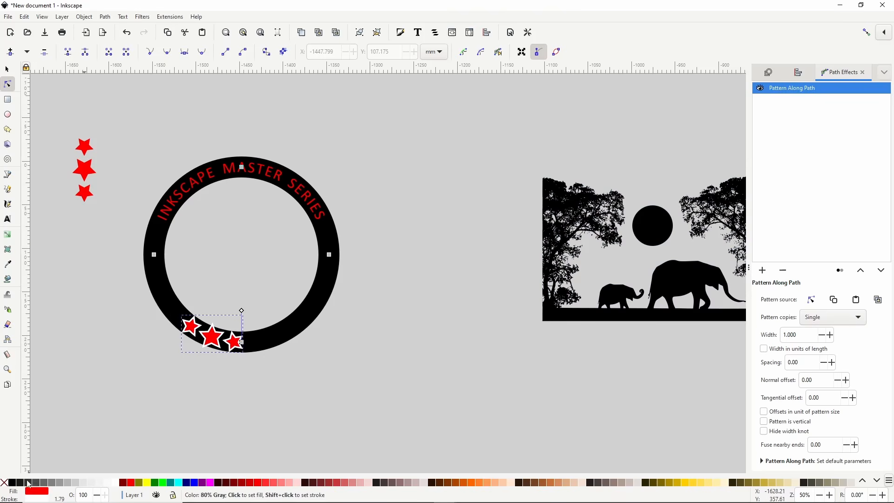
pyautogui.keyDown('shift'); pyautogui.click(5, 483); pyautogui.keyUp('shift')
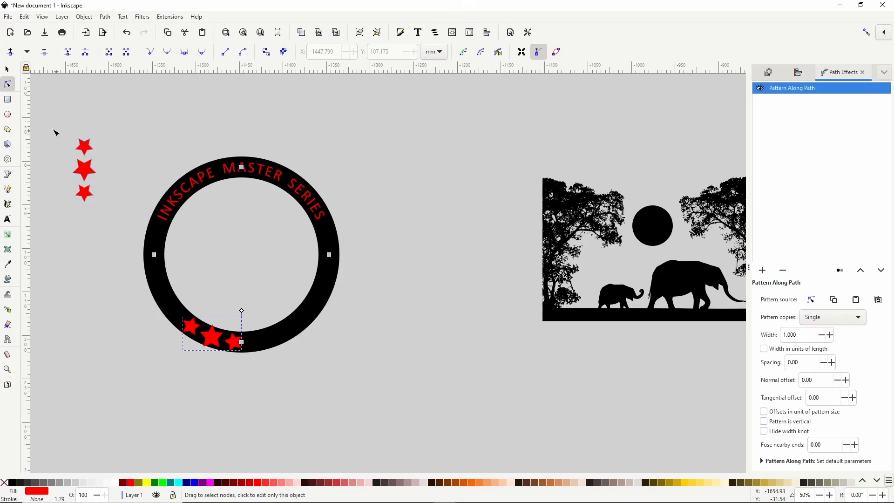
# - Shrink the original column of stars outside the ring about its center to about 19 mm wide
pyautogui.click(7, 69)
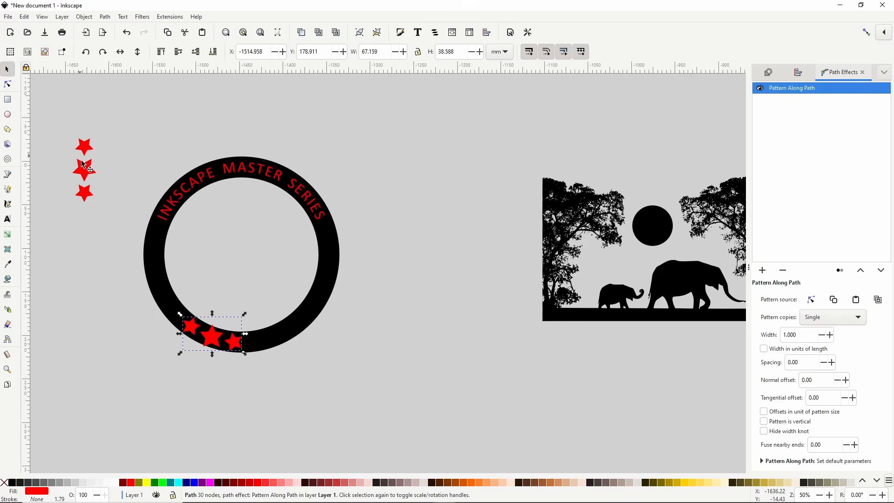
pyautogui.click(86, 171)
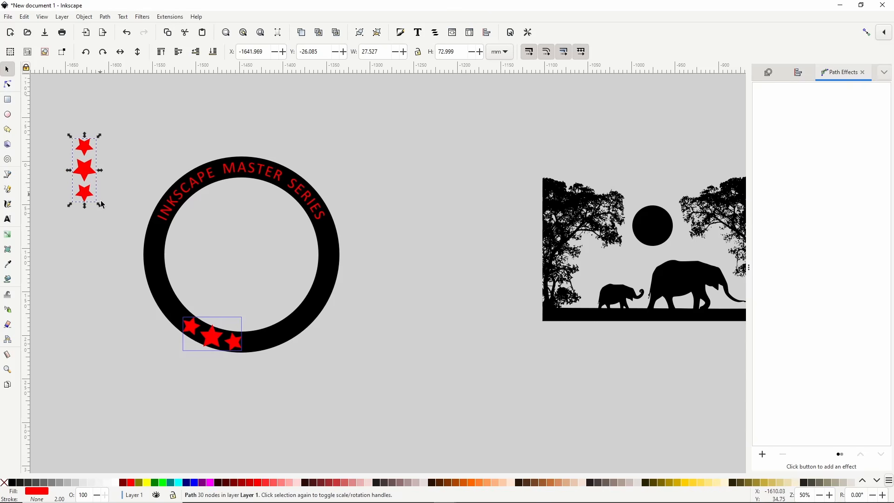
pyautogui.moveTo(103, 208); pyautogui.dragTo(98, 205)
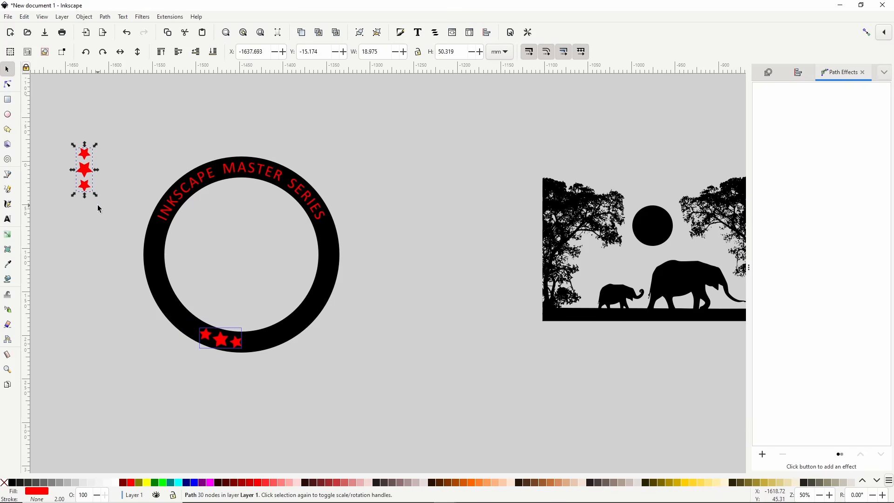
# - Try tangential offsets of 30, 200, 160 and 130 for the star pattern on the ring
pyautogui.click(235, 346)
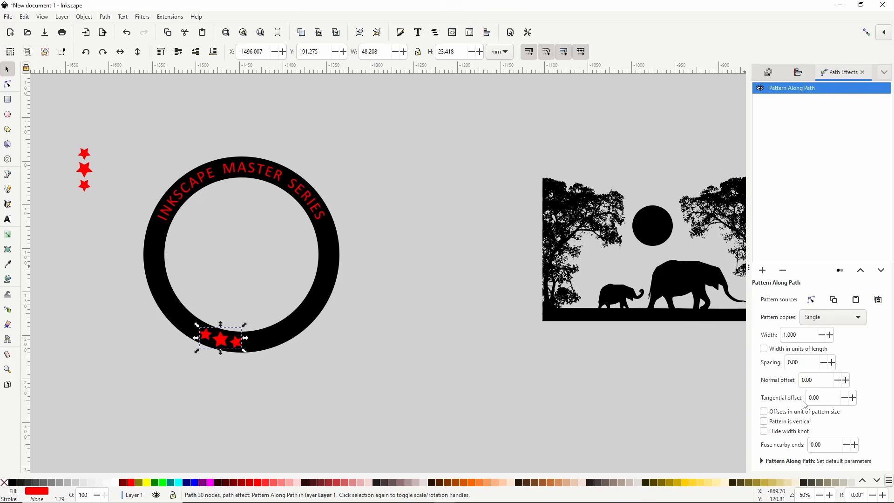
pyautogui.tripleClick(820, 398)
pyautogui.write('30')
pyautogui.press('Return')
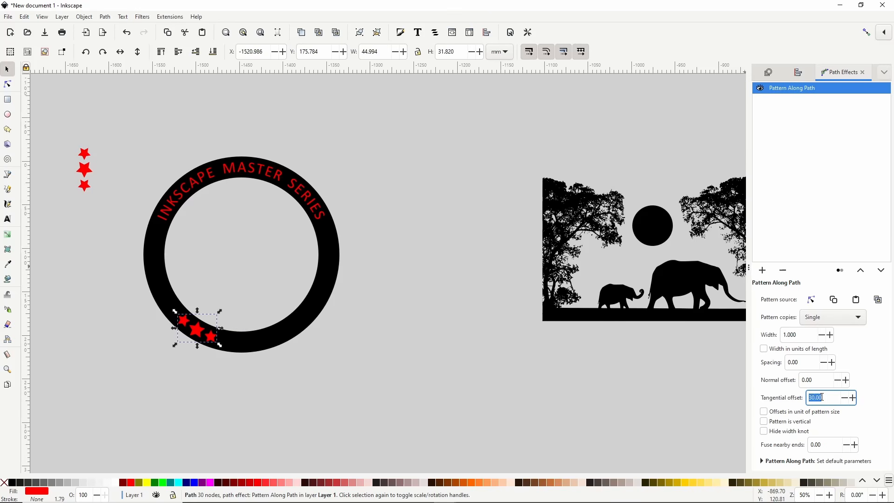
pyautogui.write('200')
pyautogui.press('Return')
pyautogui.tripleClick(822, 400)
pyautogui.write('160')
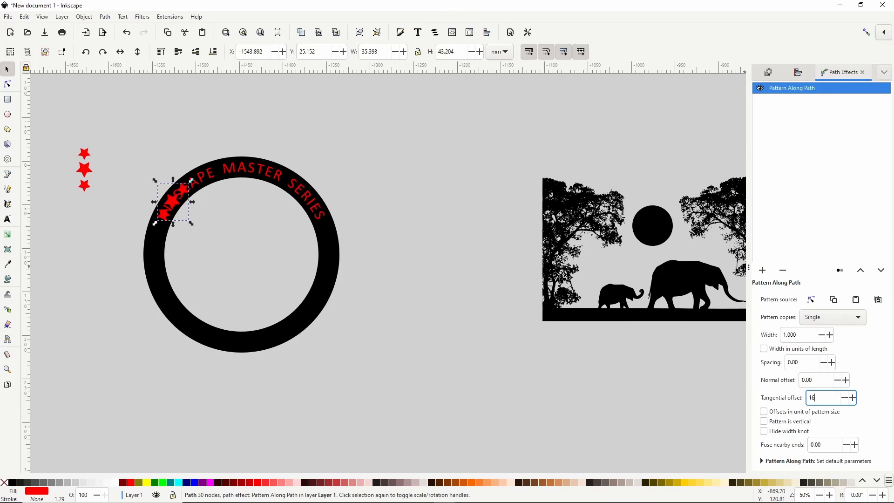
pyautogui.press('Return')
pyautogui.tripleClick(822, 400)
pyautogui.write('130')
pyautogui.press('Return')
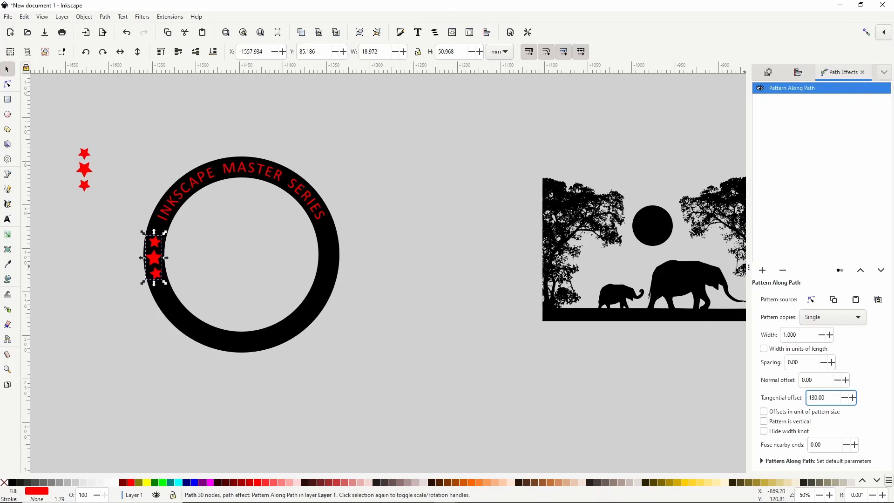
# - Set the star pattern's tangential offset to 140 and convert the stars on the ring to a plain path
pyautogui.tripleClick(828, 398)
pyautogui.write('140')
pyautogui.press('Return')
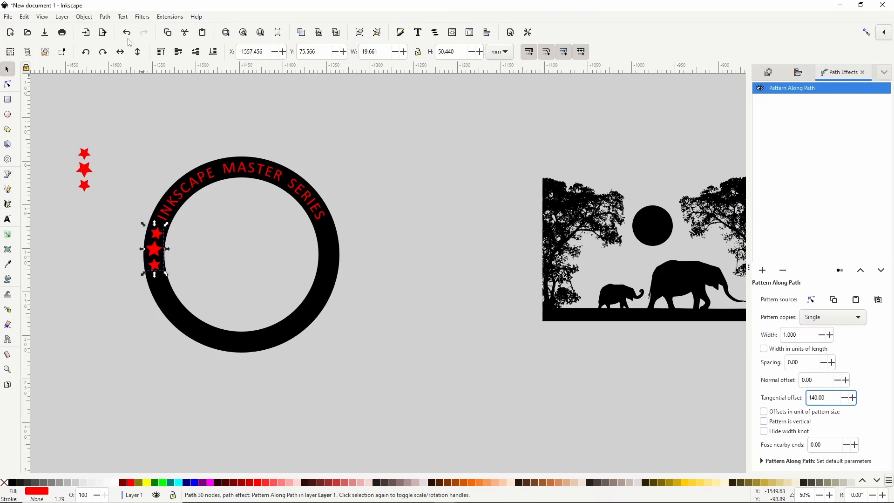
pyautogui.click(114, 17)
pyautogui.click(115, 29)
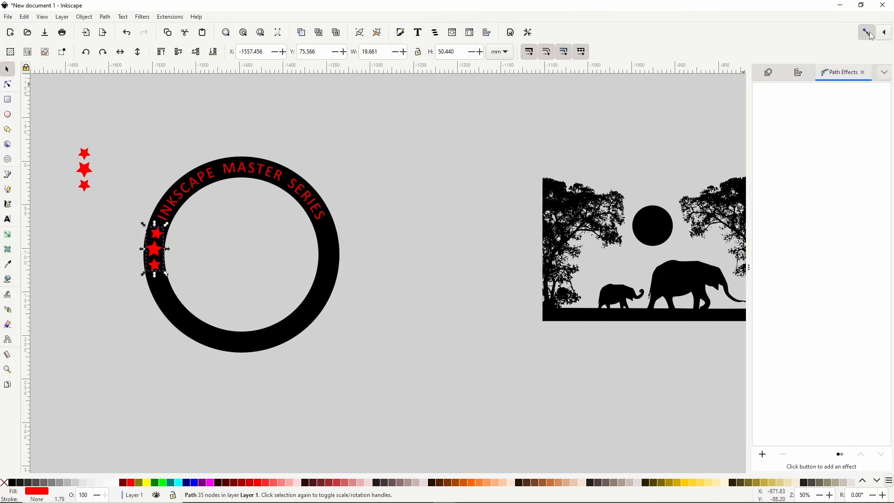
# - Enable snapping to object rotation centers and move the rotation center of the stars on the ring to the ring's center
pyautogui.click(884, 34)
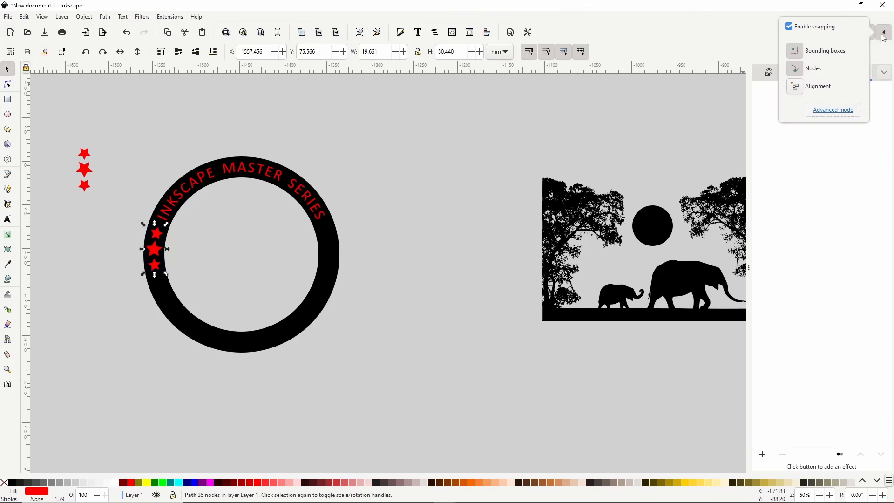
pyautogui.click(834, 110)
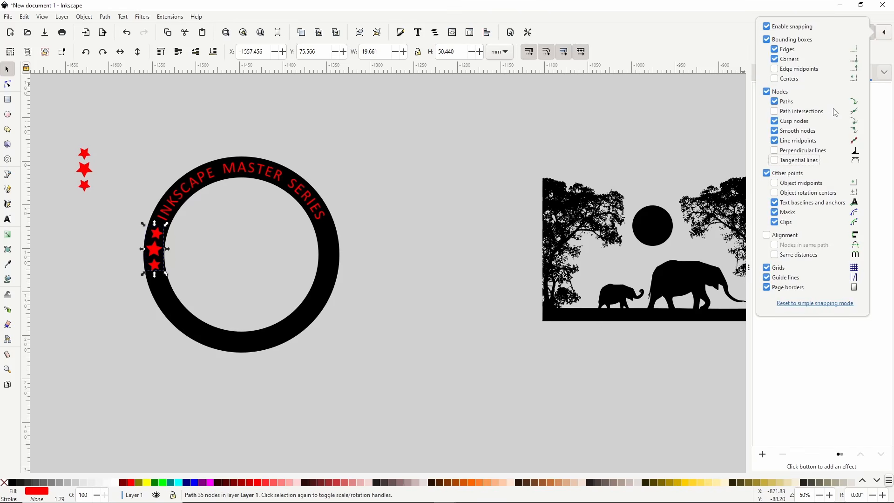
pyautogui.click(780, 195)
pyautogui.click(100, 239)
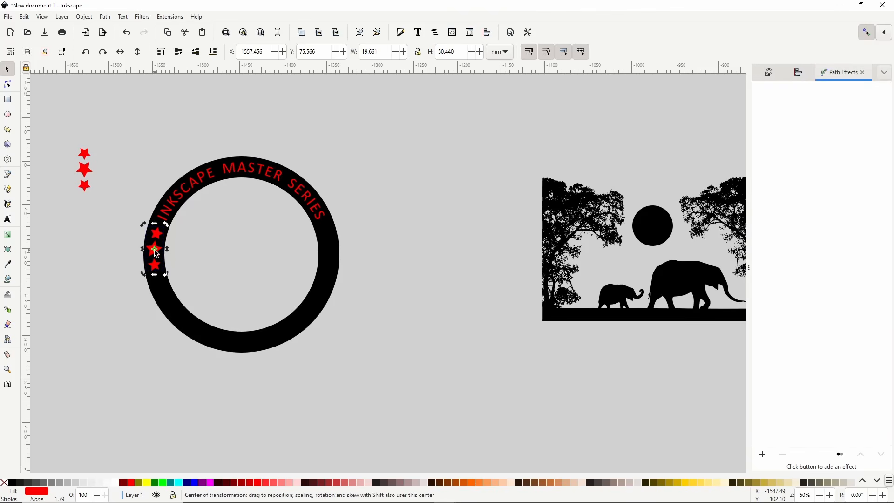
pyautogui.click(161, 264)
pyautogui.moveTo(159, 251); pyautogui.dragTo(244, 254)
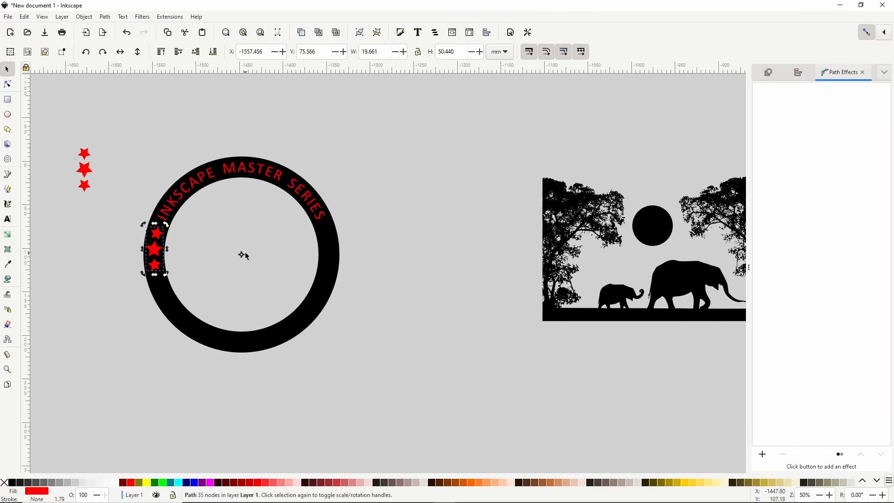
# - Duplicate the stars on the ring and flip the copy horizontally about the ring's center to the opposite side
pyautogui.rightClick(161, 252)
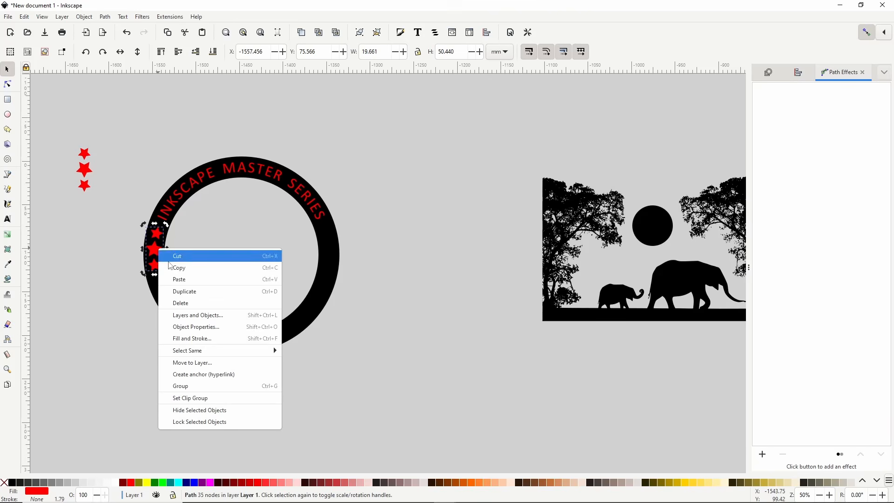
pyautogui.click(195, 292)
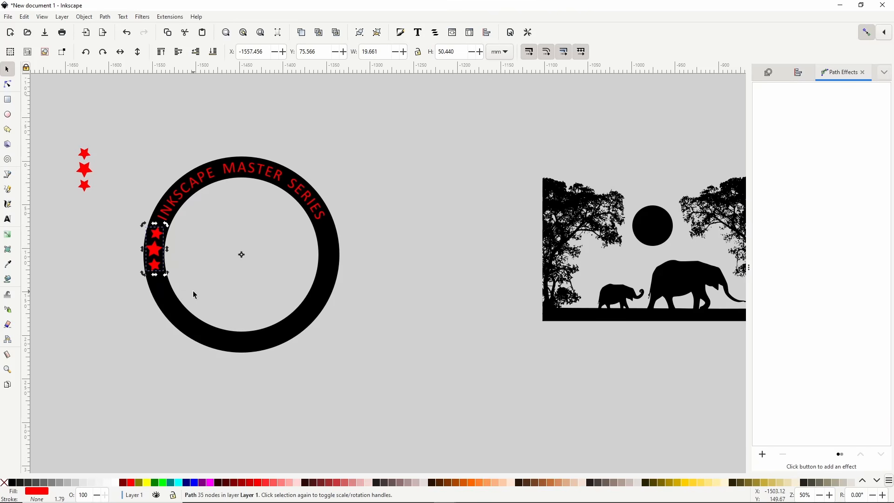
pyautogui.press('h')
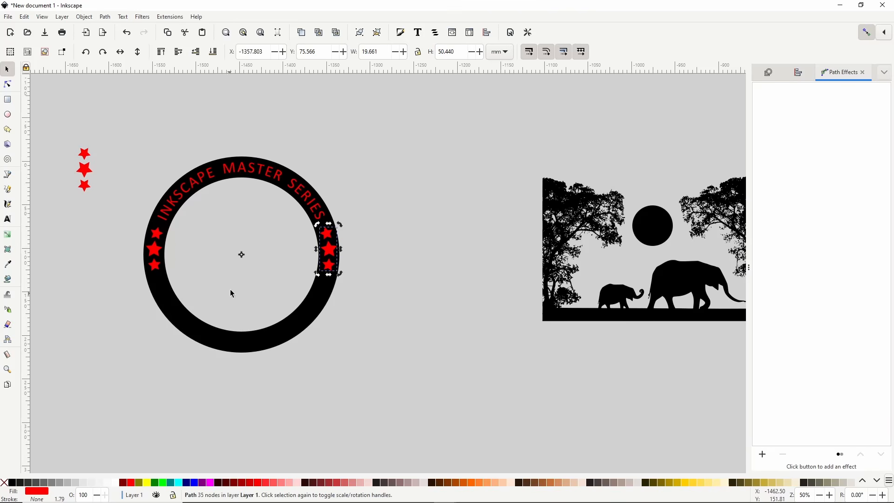
# - Ungroup the curved INKSCAPE MASTER SERIES lettering and union it with both sets of stars on the ring into one path
pyautogui.click(252, 174)
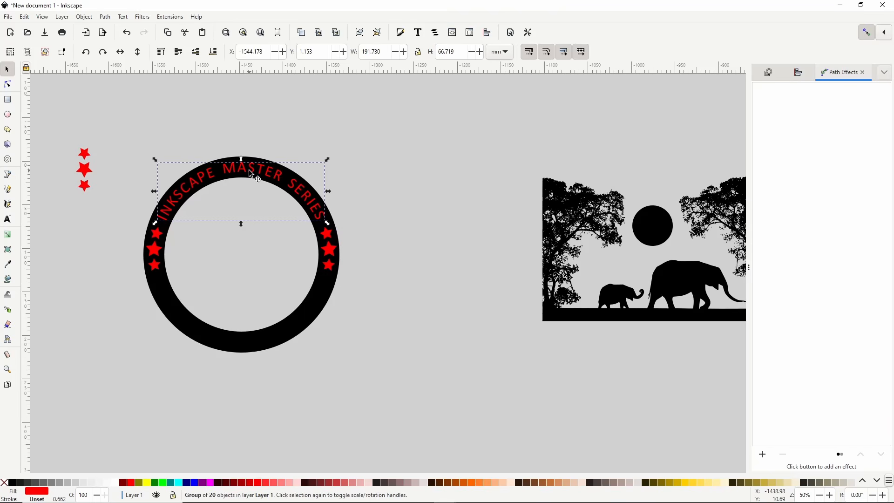
pyautogui.rightClick(252, 175)
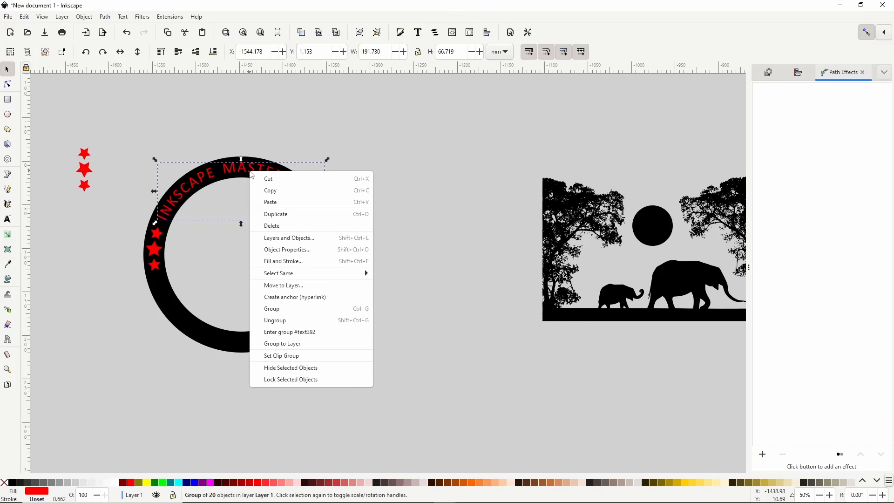
pyautogui.click(278, 321)
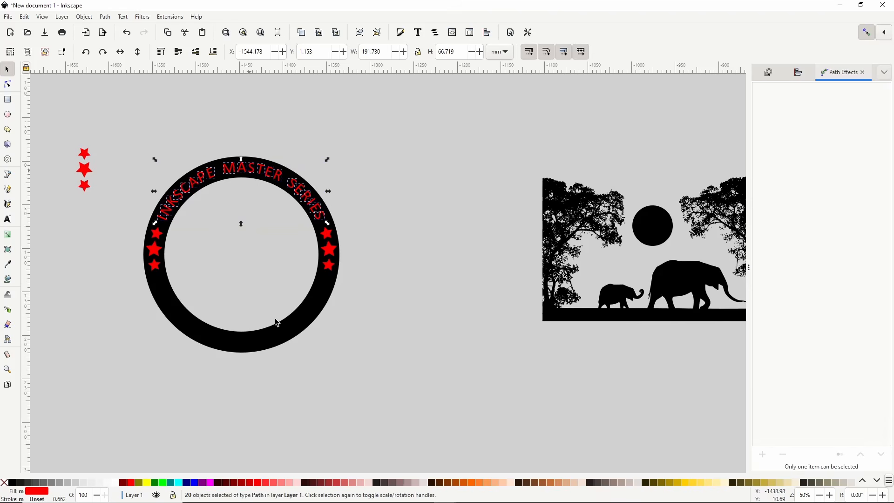
pyautogui.keyDown('shift'); pyautogui.click(161, 259); pyautogui.keyUp('shift')
pyautogui.keyDown('shift'); pyautogui.click(332, 258); pyautogui.keyUp('shift')
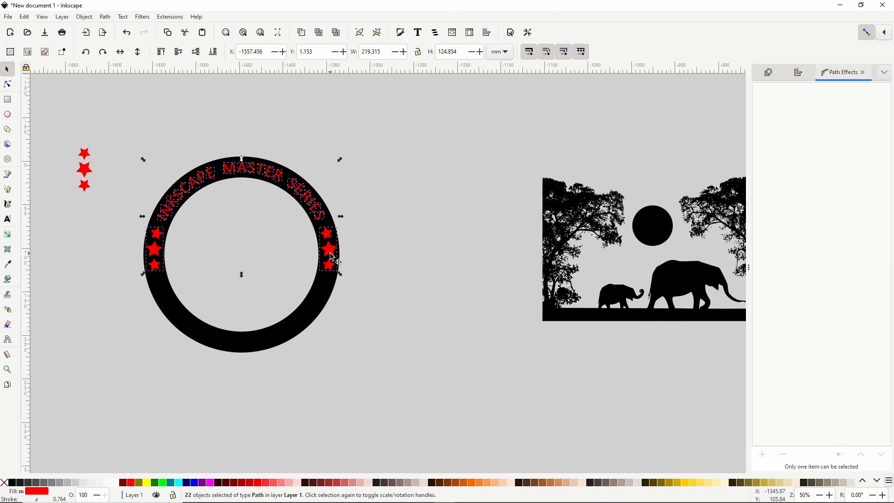
pyautogui.click(111, 18)
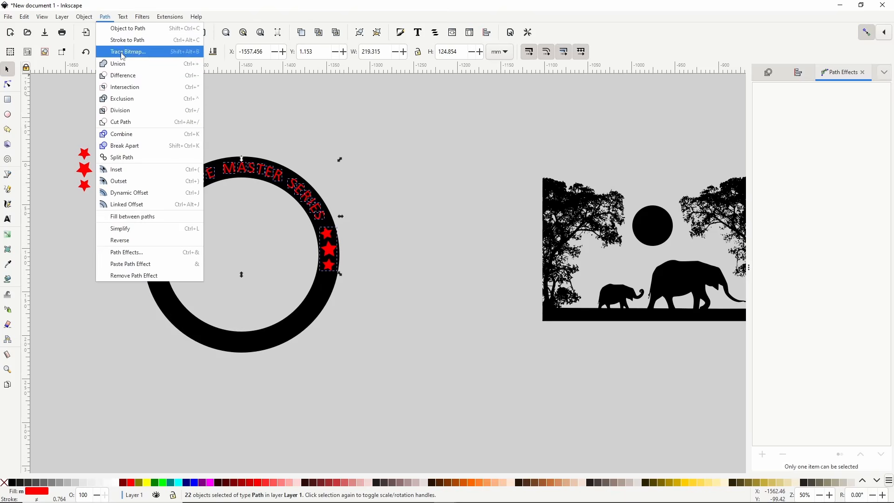
pyautogui.click(128, 63)
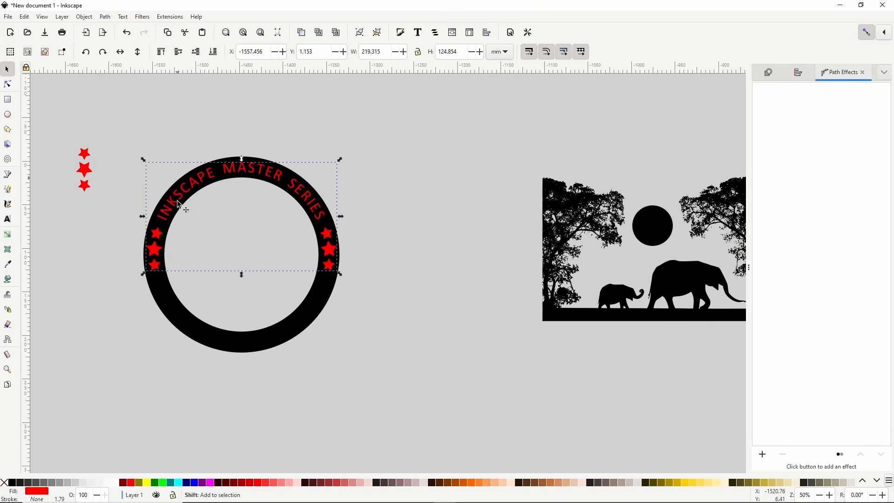
# - Cut the lettering and stars out of the black ring with Difference, and delete the spare red stars beside the ring
pyautogui.keyDown('shift'); pyautogui.click(181, 314); pyautogui.keyUp('shift')
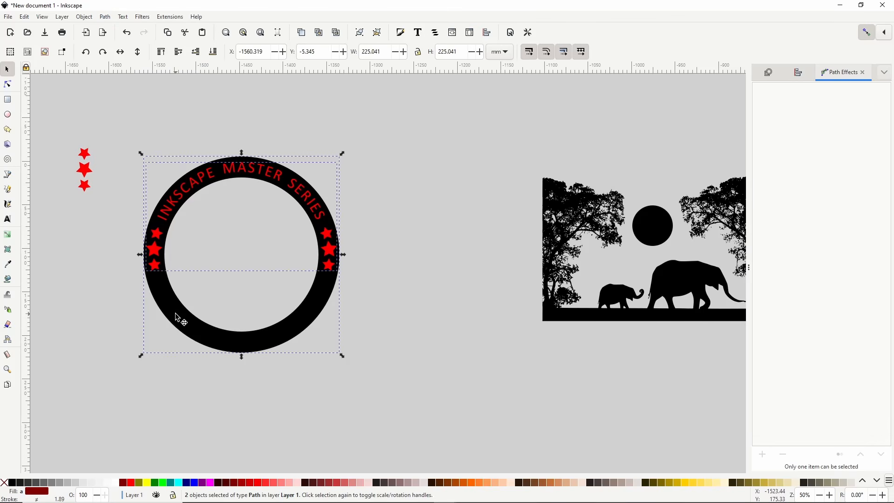
pyautogui.click(111, 19)
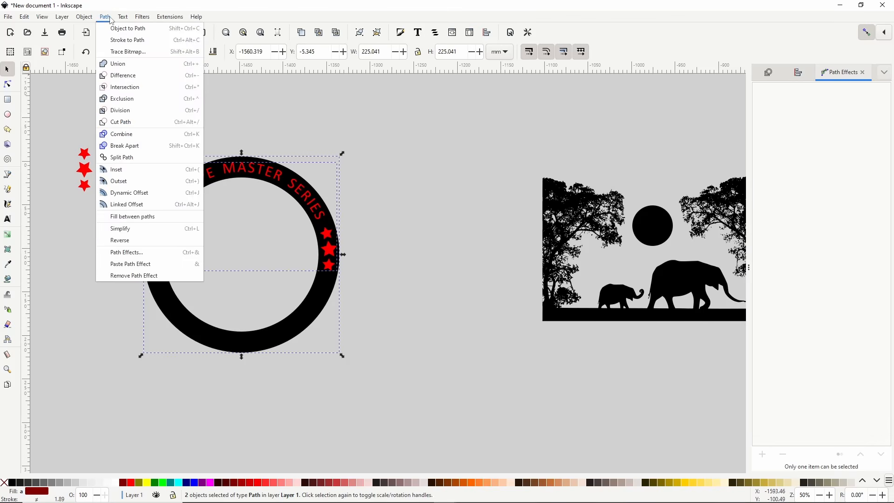
pyautogui.click(125, 80)
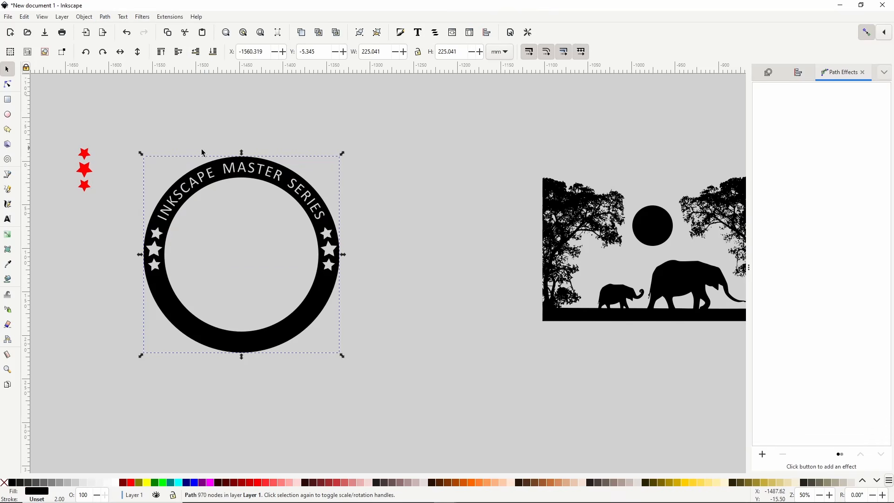
pyautogui.click(91, 173)
pyautogui.press('Delete')
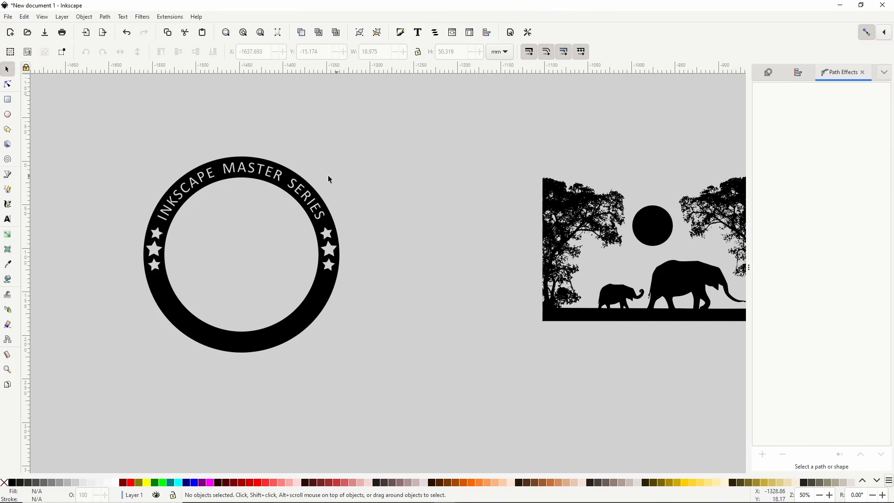
# - Draw a red circle from the ring's center and enlarge it about its center to about 168 mm, just inside the ring
pyautogui.click(8, 115)
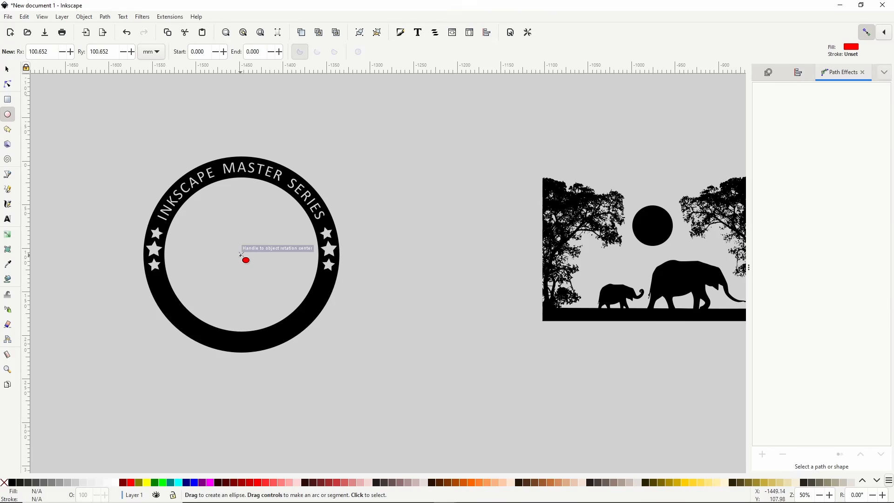
pyautogui.moveTo(242, 255); pyautogui.dragTo(265, 278)
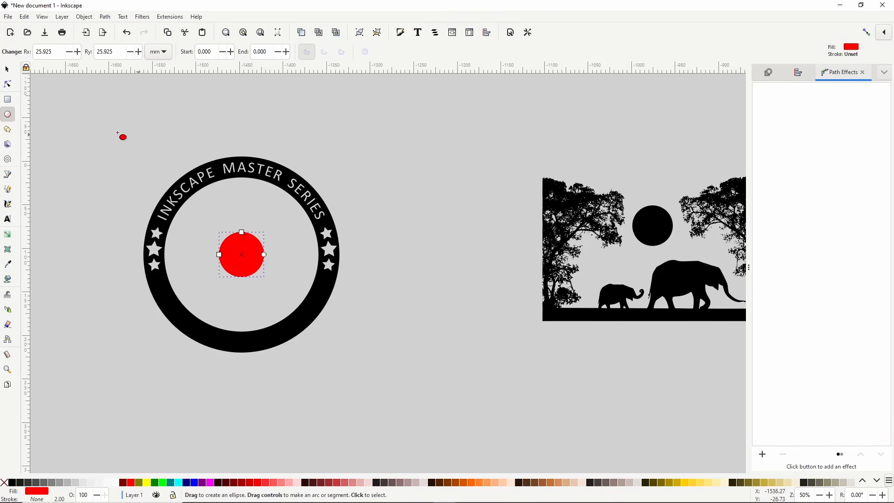
pyautogui.click(8, 70)
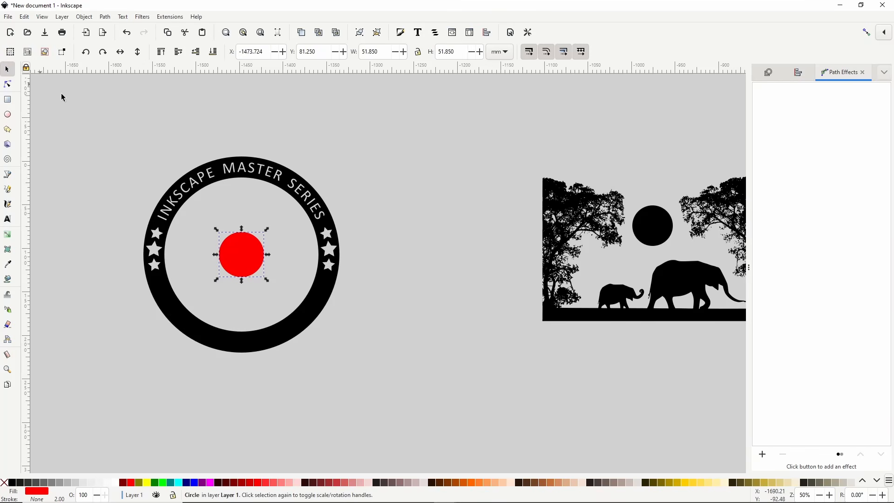
pyautogui.moveTo(269, 285); pyautogui.dragTo(316, 331)
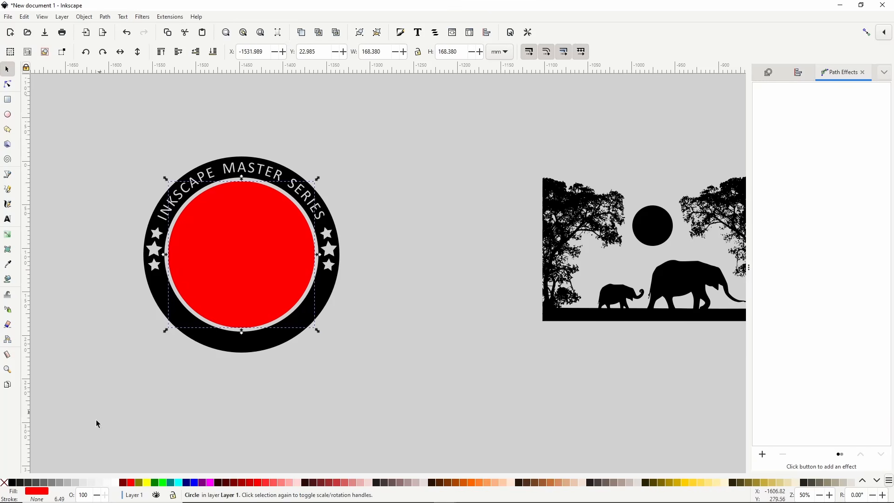
# - Set the red circle's opacity to 50%
pyautogui.click(89, 496)
pyautogui.write('50')
pyautogui.press('Return')
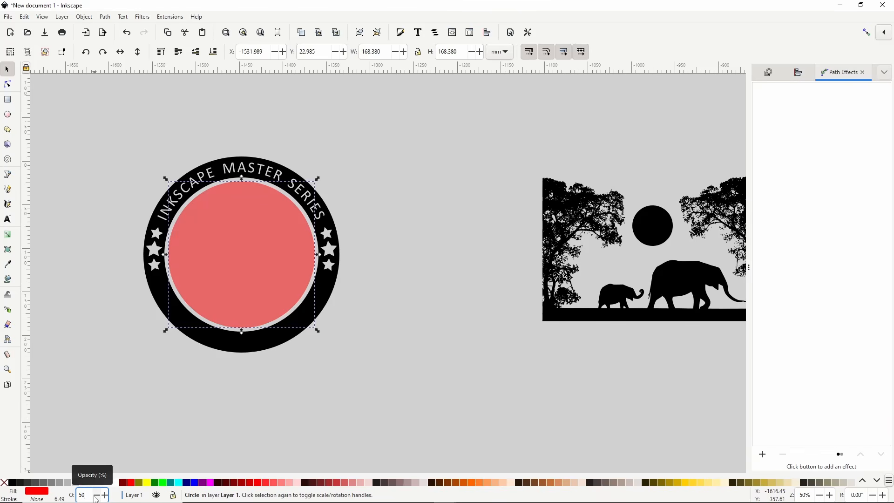
# - Move the elephant scene over the badge's red circle and scale it proportionally to about 284 mm wide
pyautogui.moveTo(557, 265); pyautogui.dragTo(134, 222)
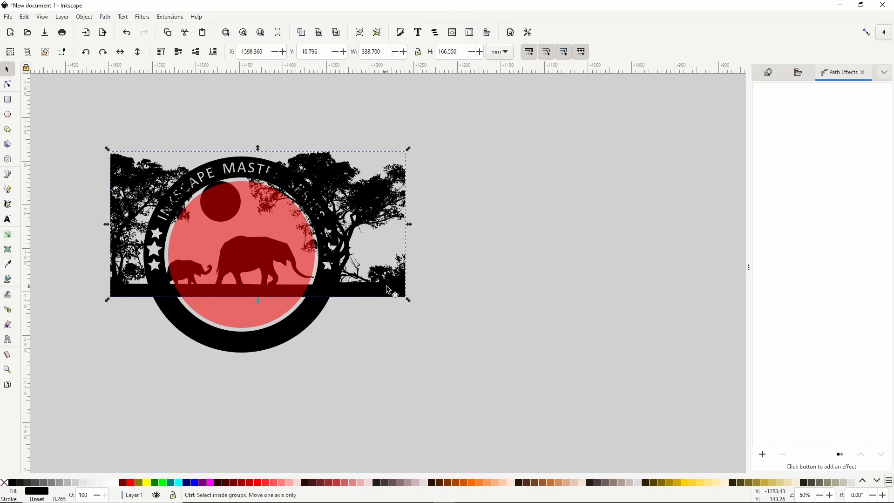
pyautogui.moveTo(409, 302); pyautogui.dragTo(391, 288)
pyautogui.moveTo(356, 212); pyautogui.dragTo(358, 211)
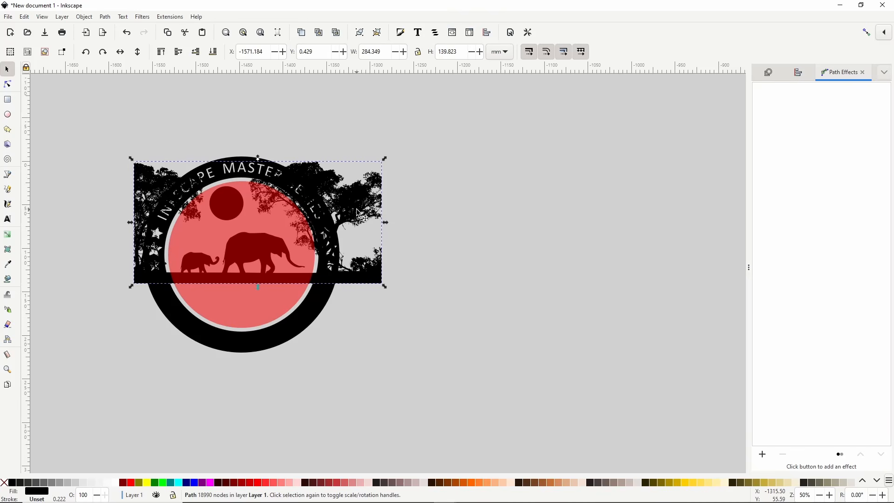
# - Trim the elephant scene to the red circle with the path Intersection operation
pyautogui.keyDown('shift'); pyautogui.click(257, 295); pyautogui.keyUp('shift')
pyautogui.click(106, 17)
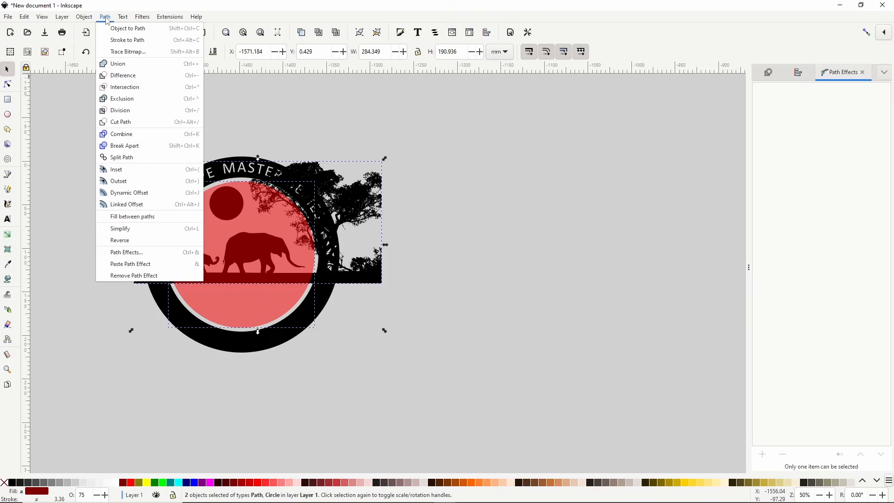
pyautogui.click(128, 88)
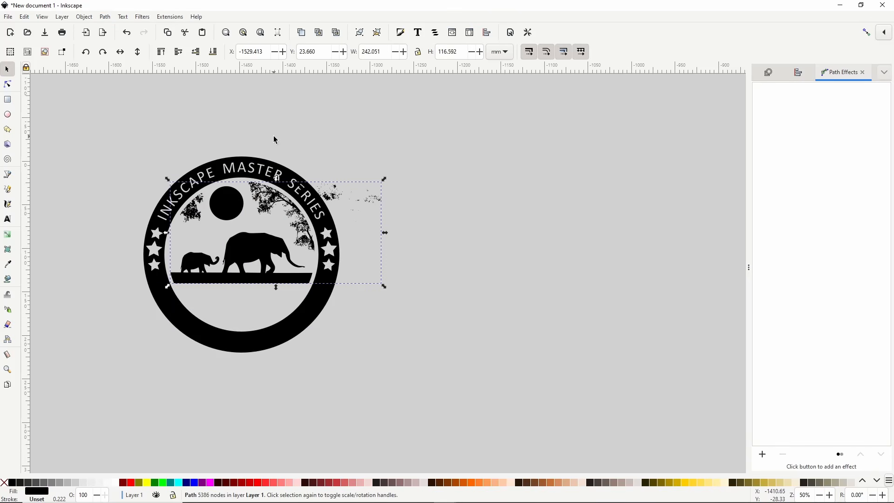
# - Draw a closed Pen path around the stray tree fragments extending past the badge's upper right
pyautogui.click(8, 175)
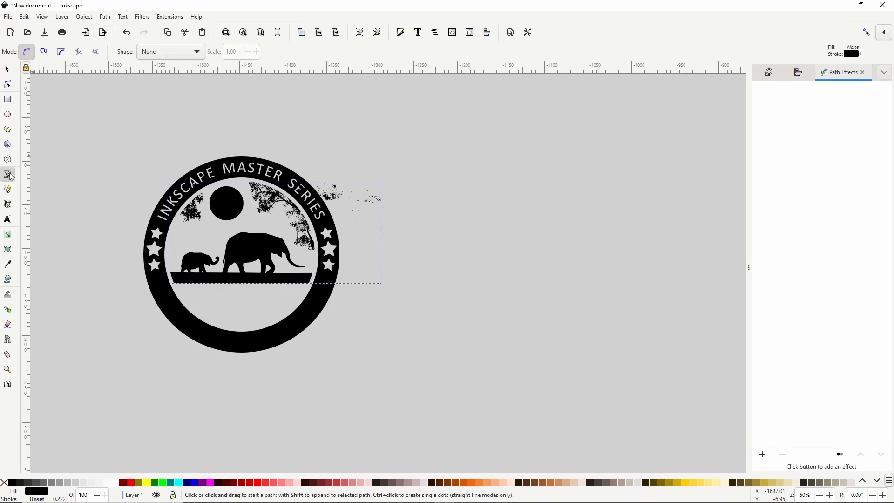
pyautogui.click(303, 163)
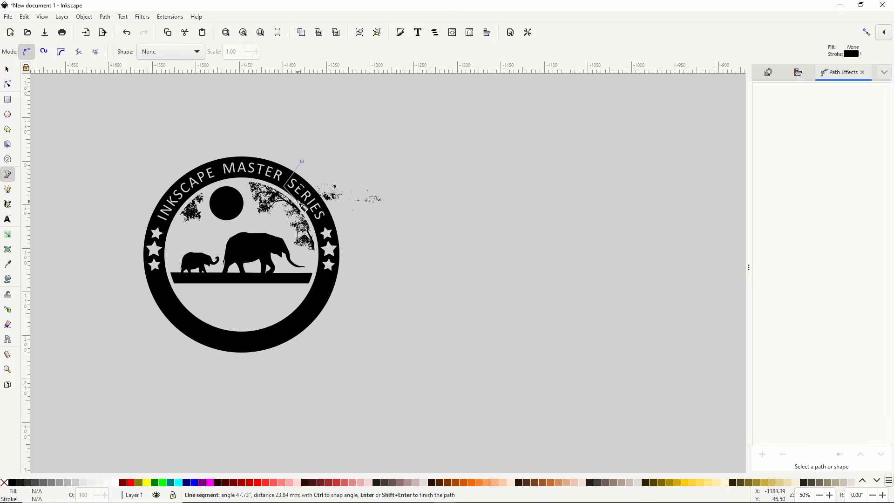
pyautogui.click(369, 240)
pyautogui.click(411, 202)
pyautogui.moveTo(399, 165); pyautogui.dragTo(388, 164)
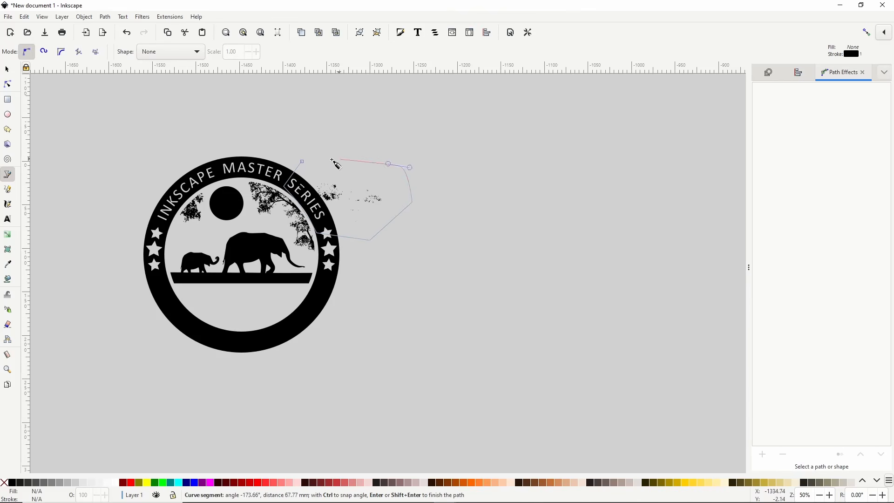
pyautogui.click(302, 162)
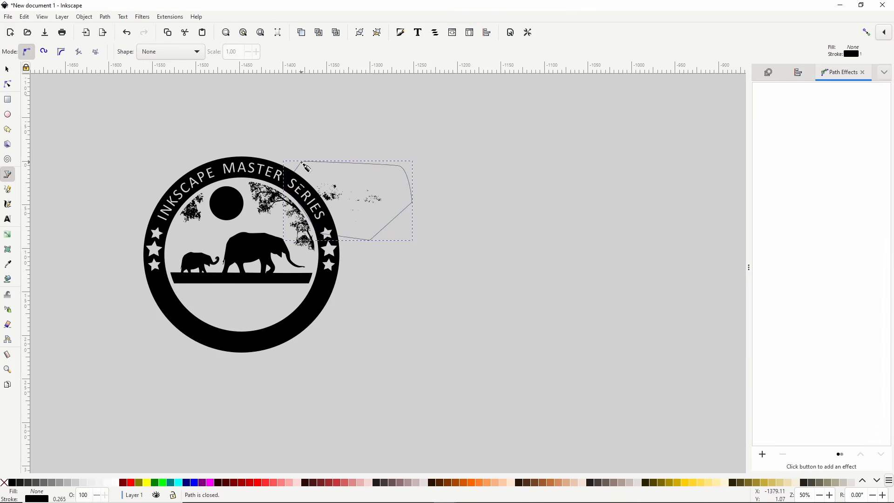
# - Subtract the drawn outline from the elephant scene with Difference to remove the stray fragments
pyautogui.click(7, 69)
pyautogui.keyDown('shift'); pyautogui.click(336, 194); pyautogui.keyUp('shift')
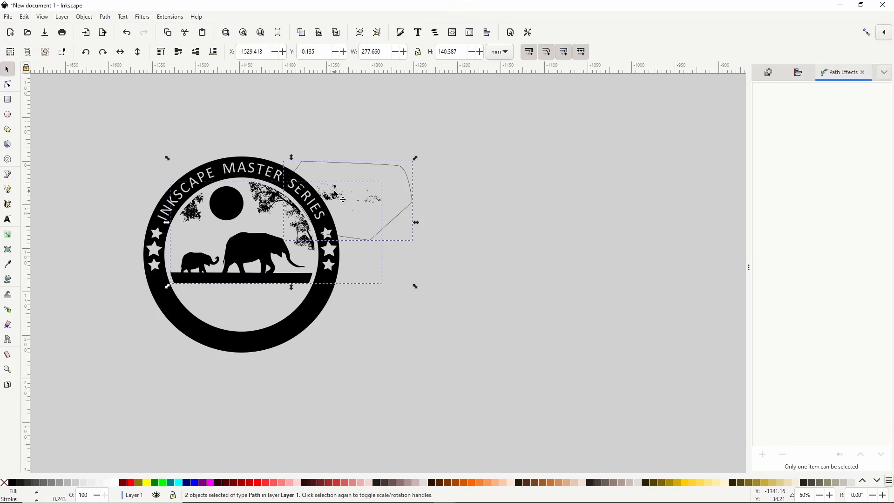
pyautogui.click(105, 16)
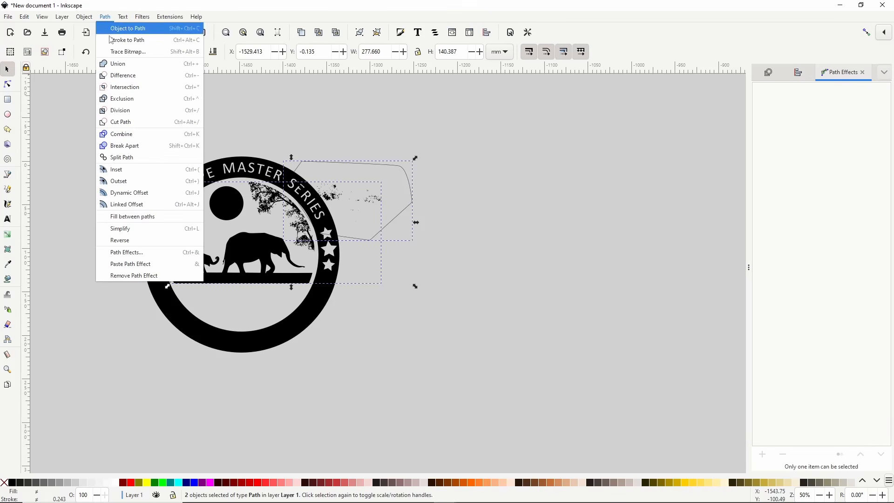
pyautogui.click(126, 77)
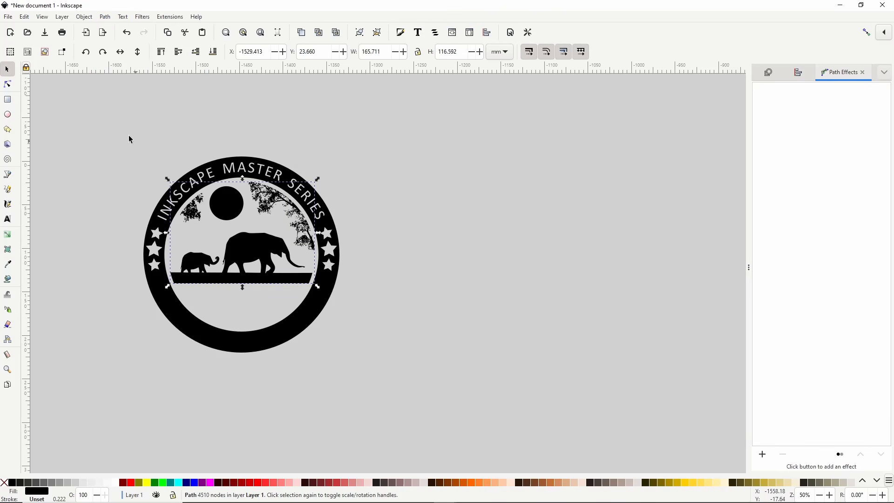
# - Merge the trimmed elephant scene and the lettered ring into one path with Union
pyautogui.moveTo(117, 132); pyautogui.dragTo(364, 368)
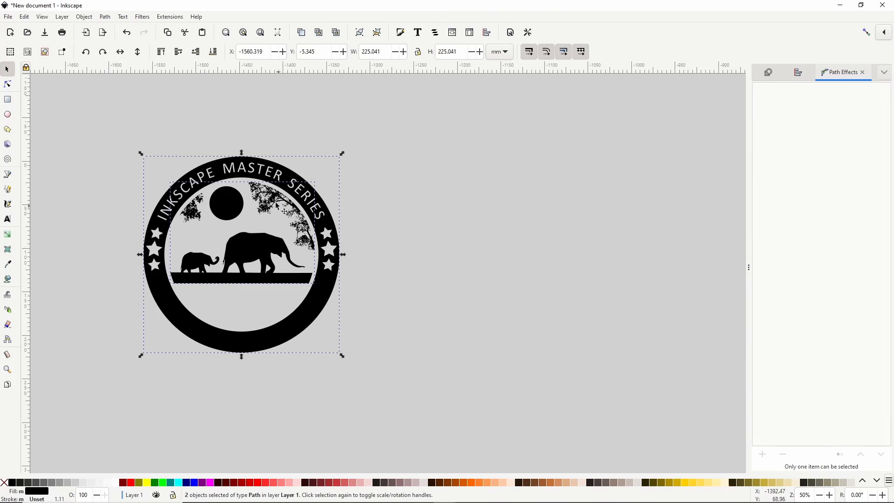
pyautogui.click(105, 17)
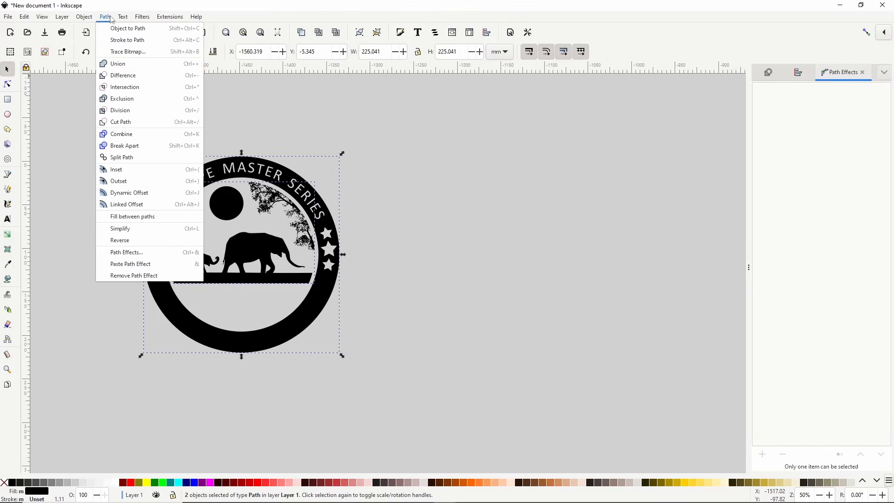
pyautogui.click(124, 66)
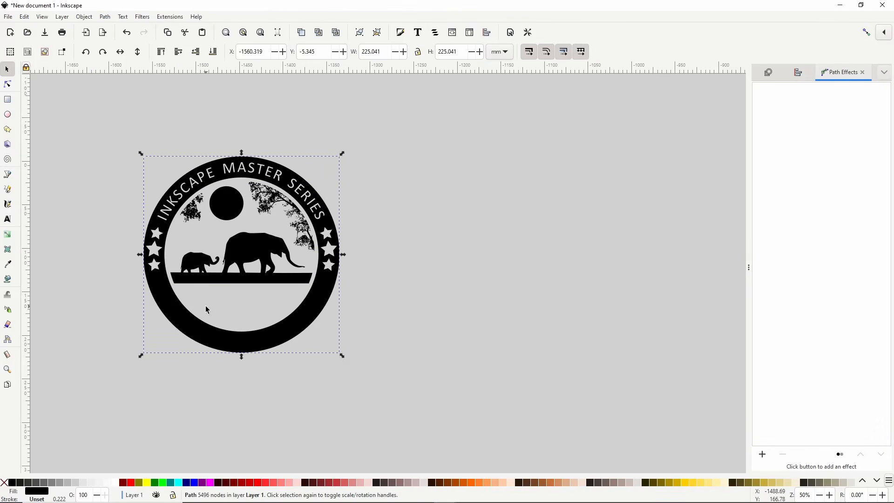
# - Draw a rectangle about 182 by 47 mm beside the badge and make it solid black at 100% opacity
pyautogui.click(9, 100)
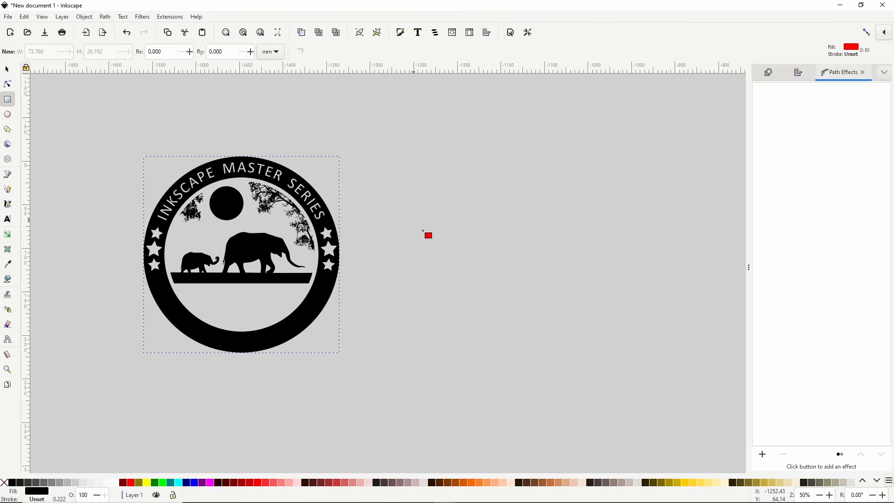
pyautogui.moveTo(412, 216); pyautogui.dragTo(573, 258)
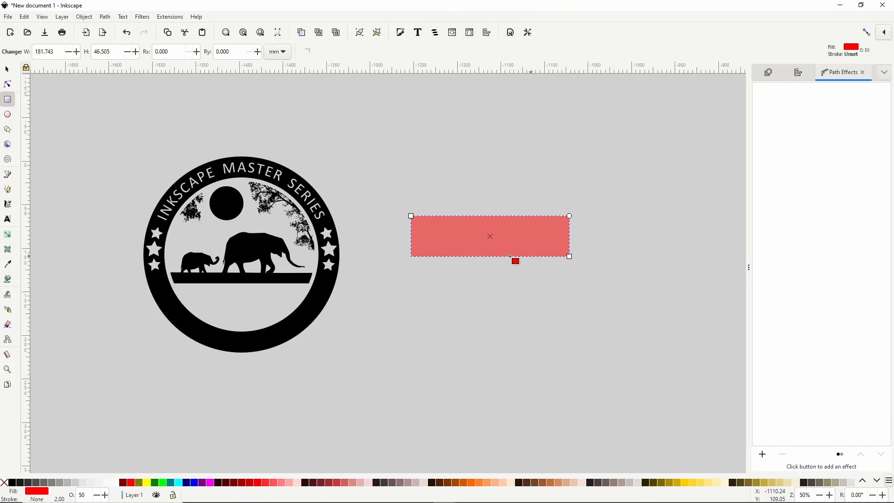
pyautogui.click(15, 483)
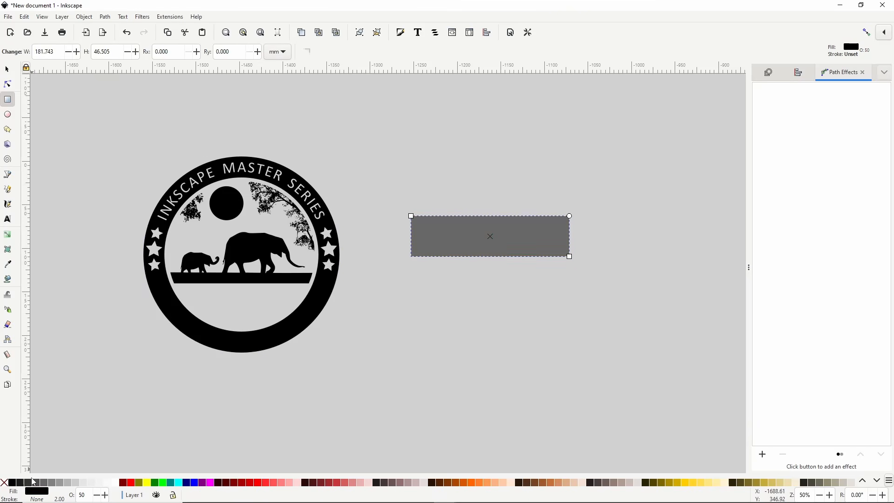
pyautogui.doubleClick(86, 494)
pyautogui.write('100')
pyautogui.press('Return')
pyautogui.click(6, 69)
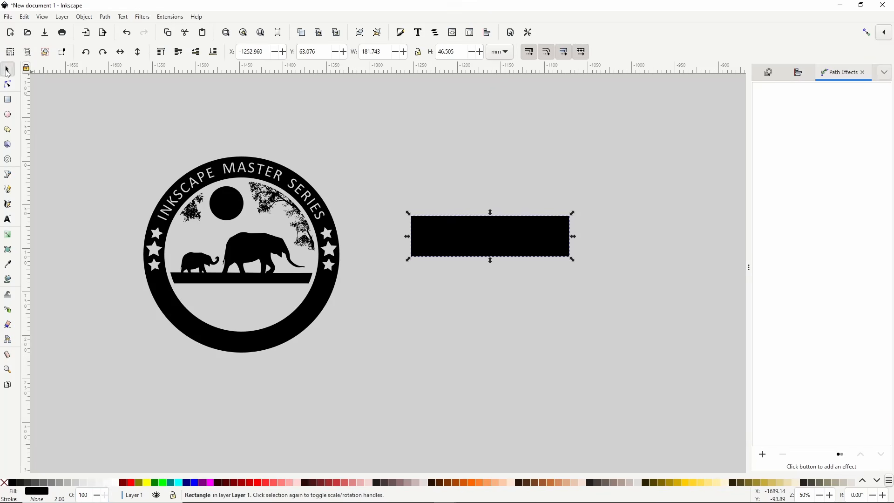
# - Duplicate the black rectangle, narrow the copy to about 68 mm, and offset it over the original's upper left end
pyautogui.rightClick(478, 245)
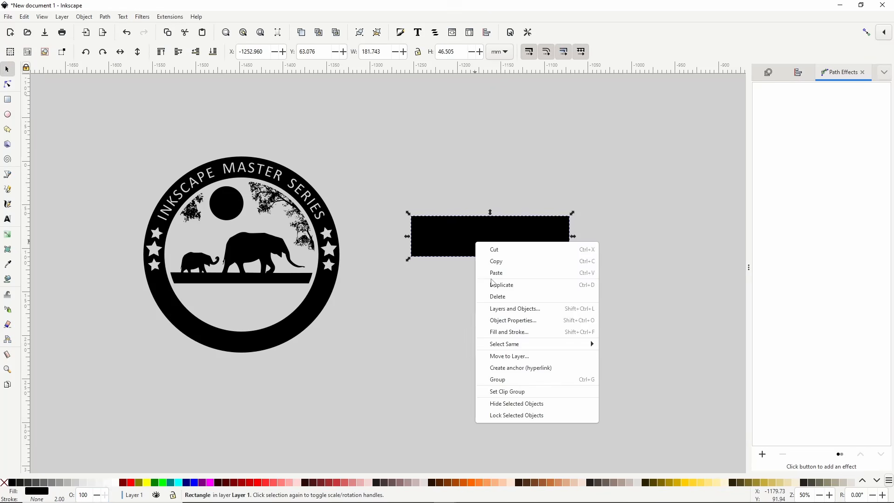
pyautogui.click(493, 281)
pyautogui.moveTo(506, 253); pyautogui.dragTo(355, 227)
pyautogui.moveTo(263, 222); pyautogui.dragTo(360, 229)
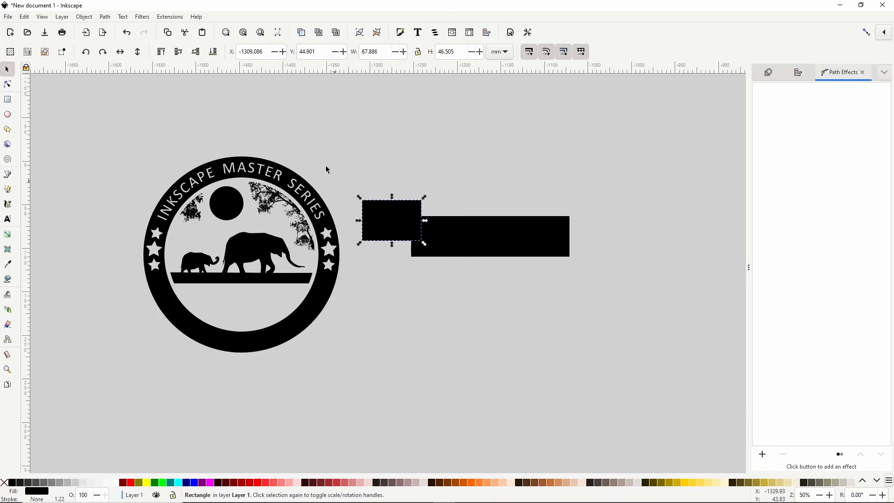
# - Convert the small rectangle to a path and pull a new midpoint node on its outer edge inward about 26 mm as a notch
pyautogui.click(106, 16)
pyautogui.click(111, 27)
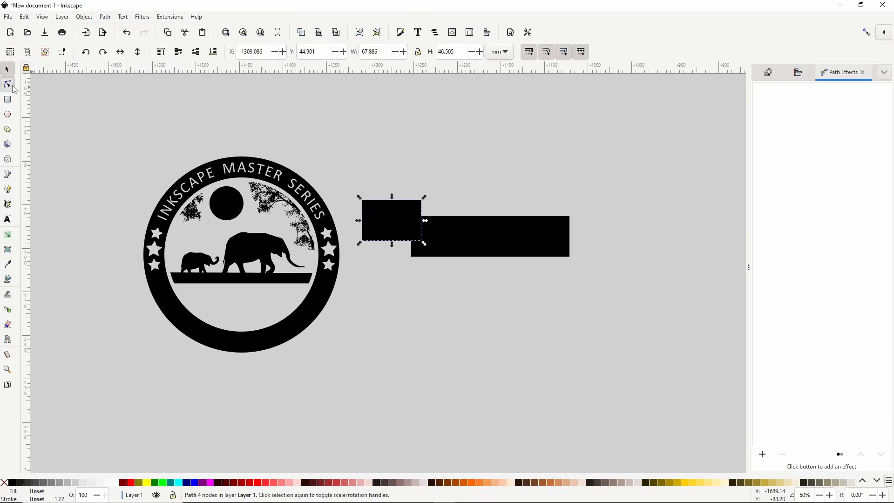
pyautogui.click(8, 85)
pyautogui.moveTo(348, 183); pyautogui.dragTo(380, 266)
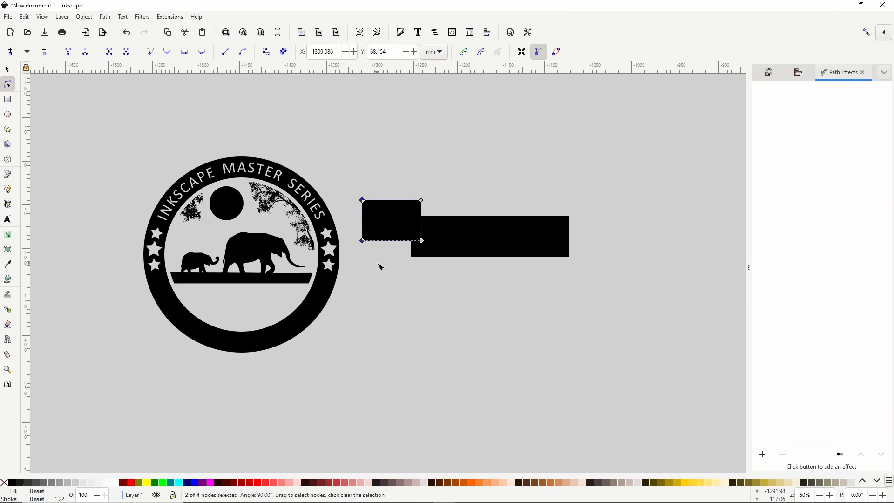
pyautogui.click(12, 52)
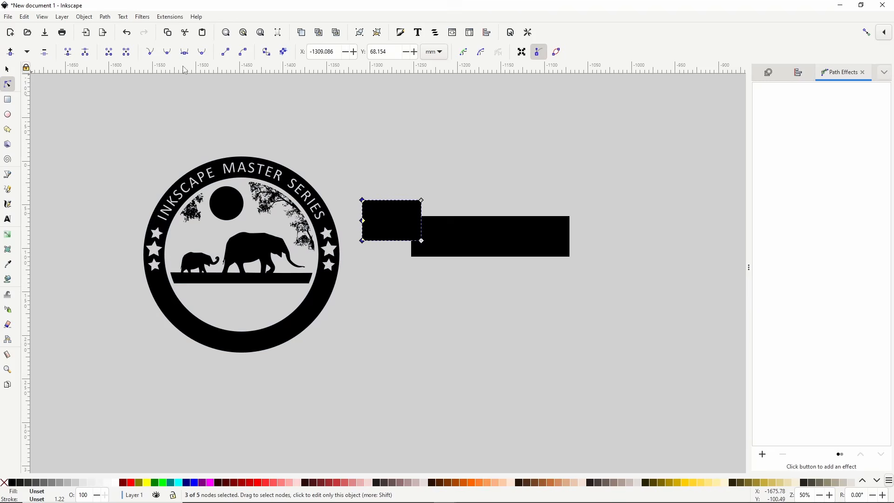
pyautogui.moveTo(363, 221); pyautogui.dragTo(389, 228)
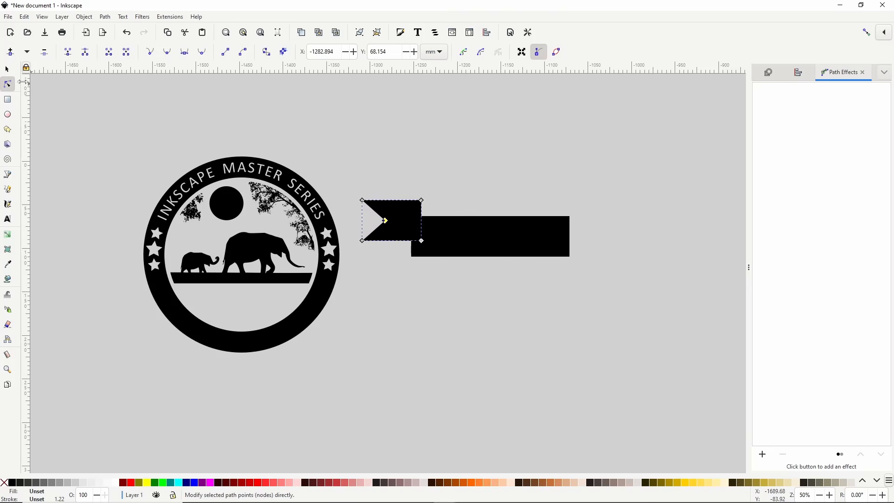
# - Duplicate the notched ribbon tail, flip the copy horizontally, and place it level at the banner's right end
pyautogui.click(7, 69)
pyautogui.rightClick(399, 225)
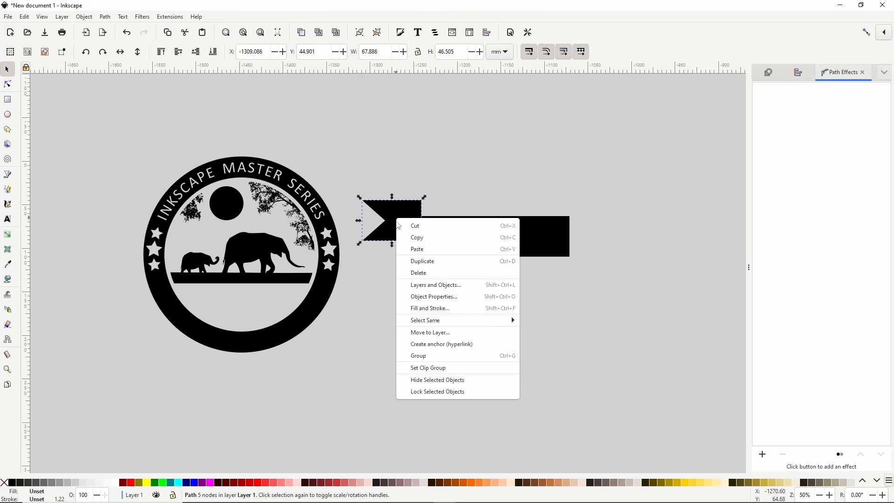
pyautogui.click(415, 261)
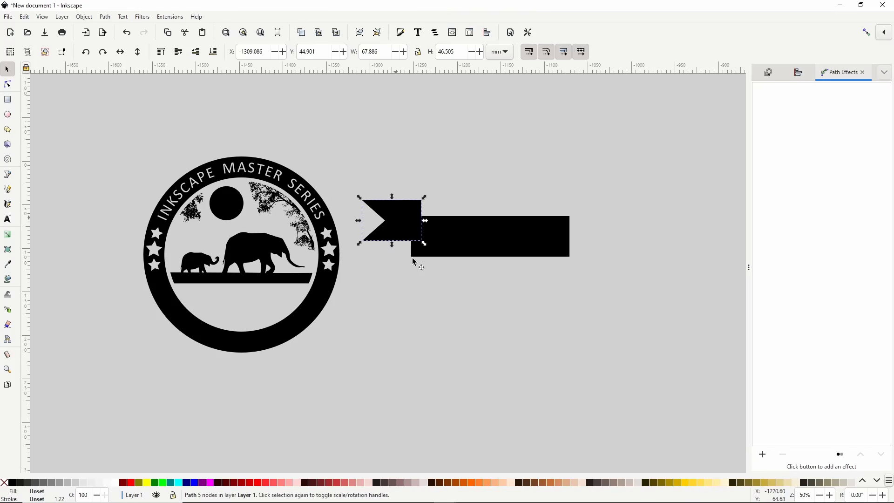
pyautogui.press('h')
pyautogui.moveTo(416, 234); pyautogui.dragTo(601, 236)
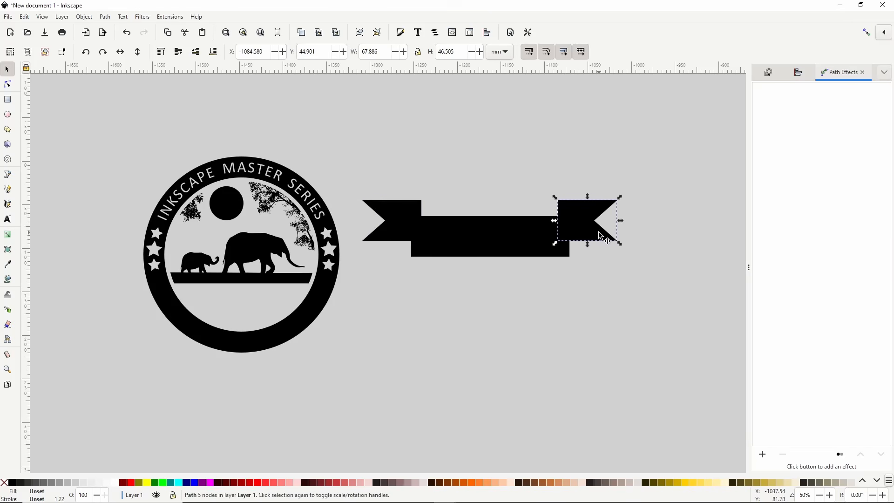
# - Distribute the centers of the three banner pieces evenly in the horizontal direction
pyautogui.moveTo(352, 179); pyautogui.dragTo(641, 283)
pyautogui.click(797, 74)
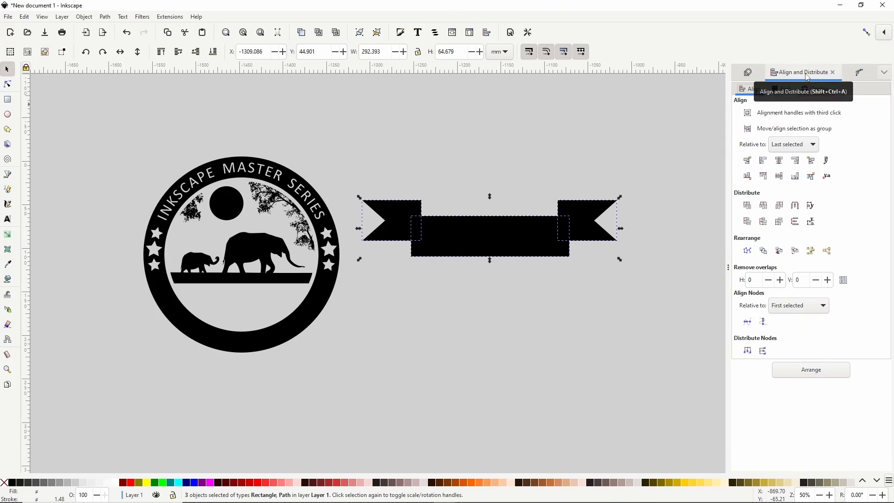
pyautogui.click(769, 204)
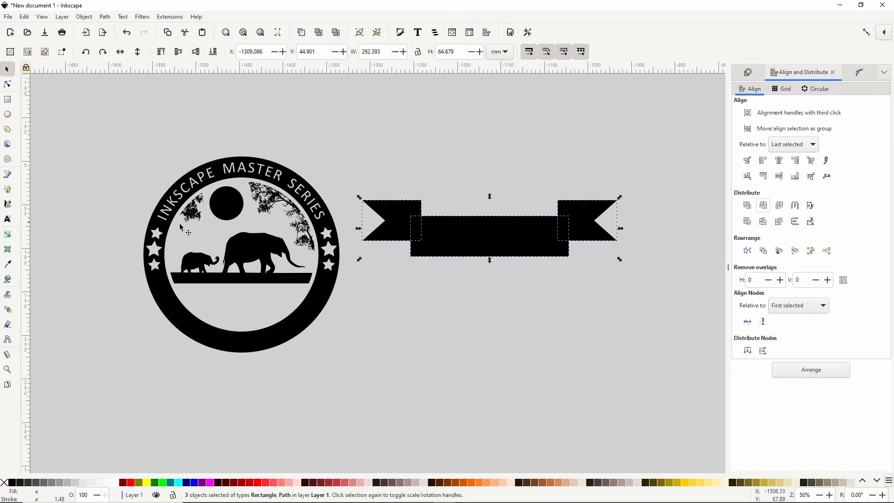
# - Add the text "TRACE BITMAP" below the banner
pyautogui.click(8, 219)
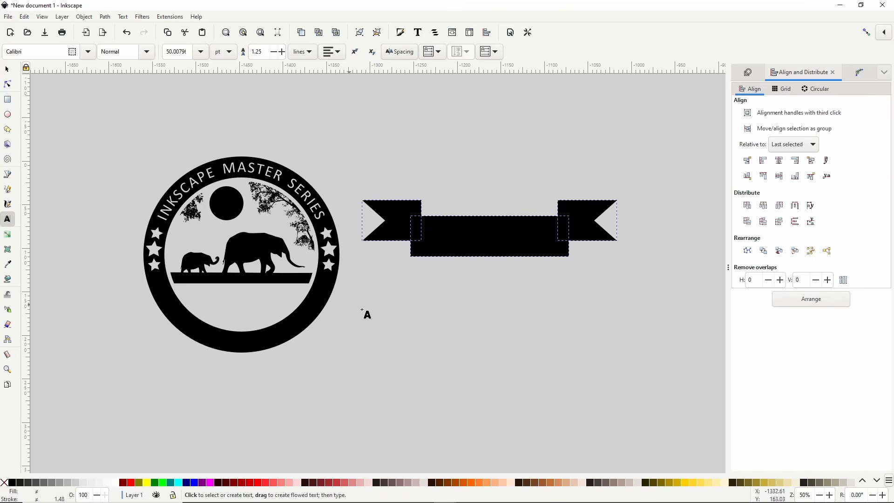
pyautogui.click(395, 323)
pyautogui.write('TRAD')
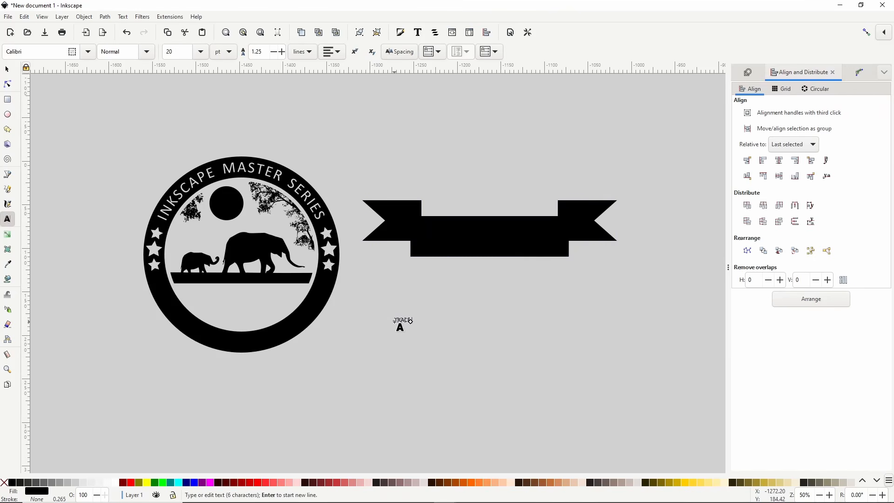
pyautogui.write('E BITMAP')
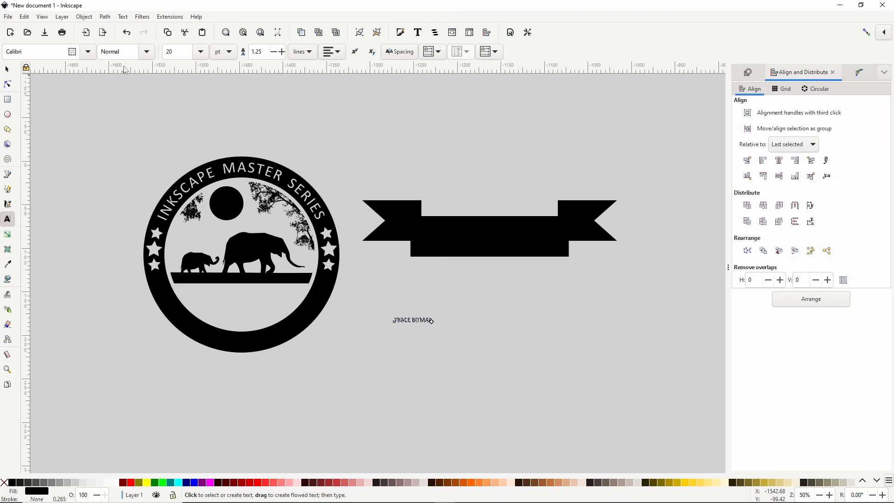
# - Set the font of the "TRACE BITMAP" text to Pacifico
pyautogui.click(87, 52)
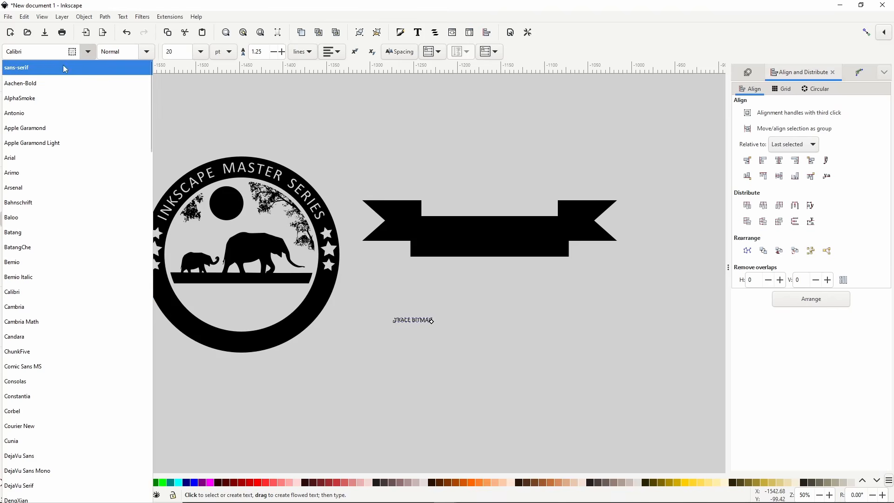
pyautogui.click(54, 54)
pyautogui.doubleClick(54, 54)
pyautogui.write('paci')
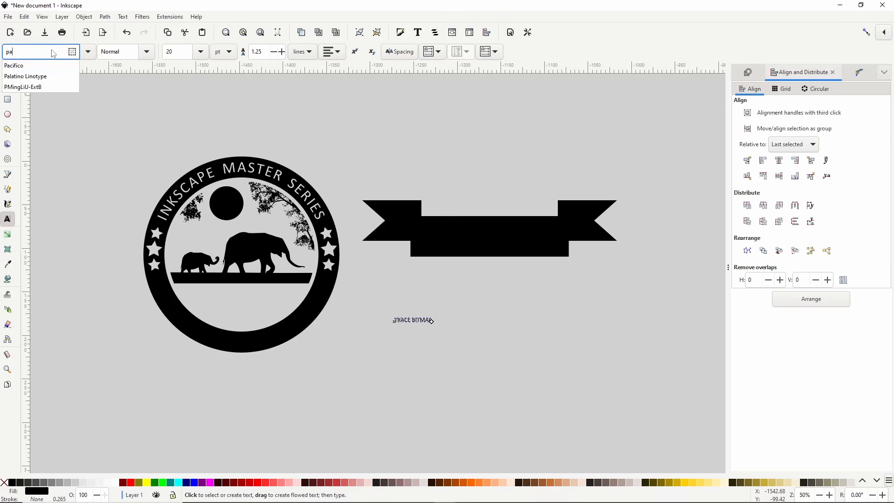
pyautogui.click(41, 66)
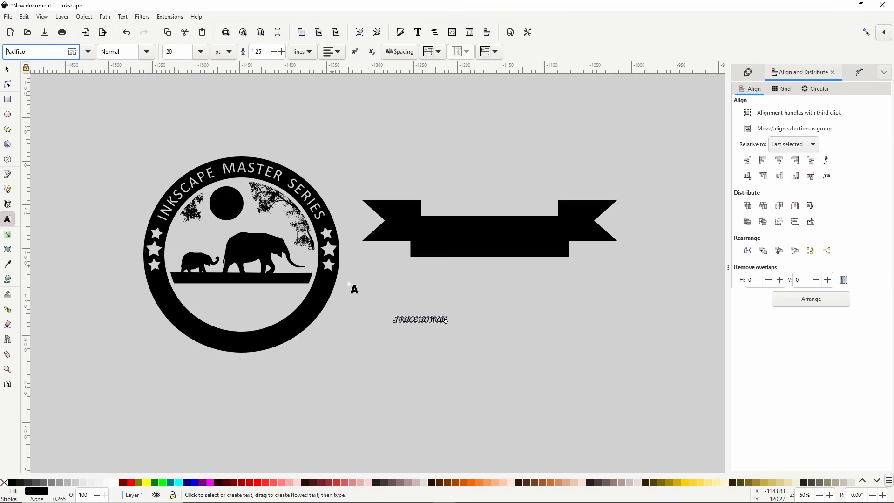
# - Set the spacing between words of the "TRACE BITMAP" text to 15 px
pyautogui.scroll(2, 479, 349)
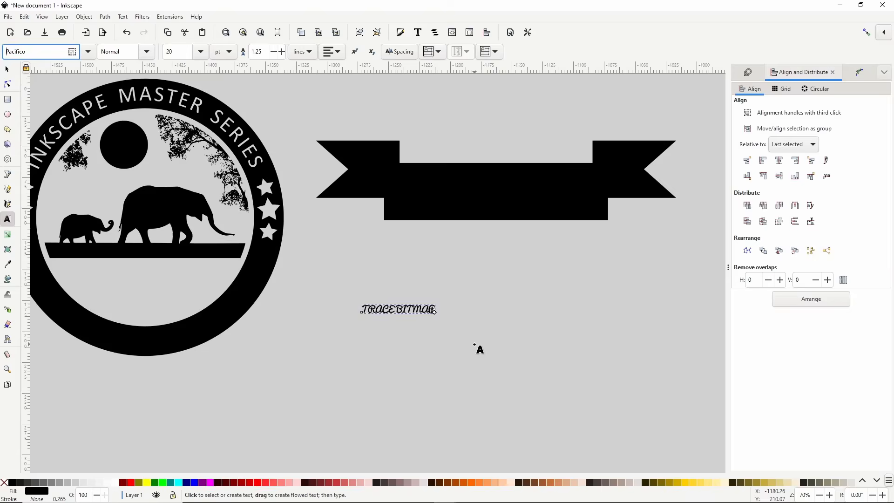
pyautogui.scroll(-2, 354, 294)
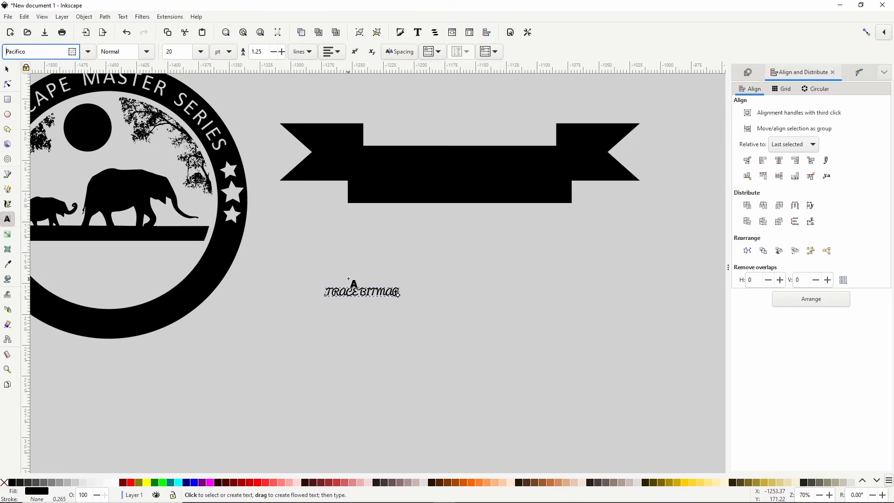
pyautogui.click(401, 54)
pyautogui.click(401, 75)
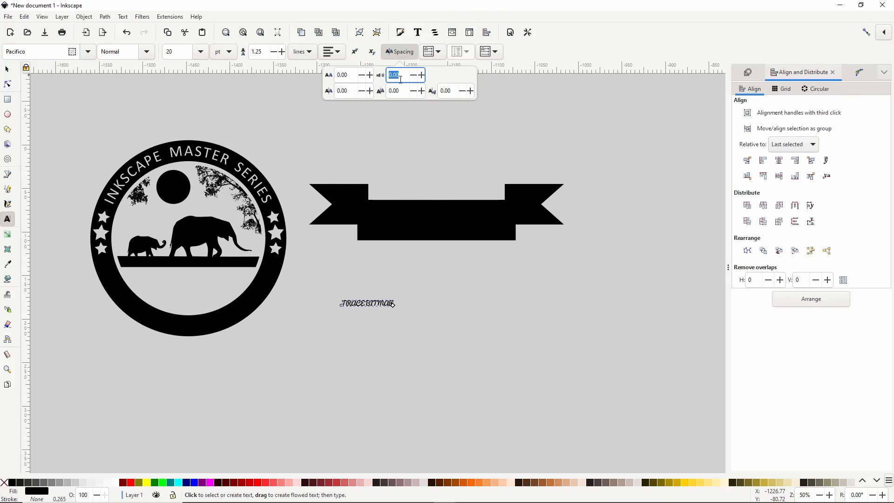
pyautogui.press('Return')
pyautogui.doubleClick(401, 78)
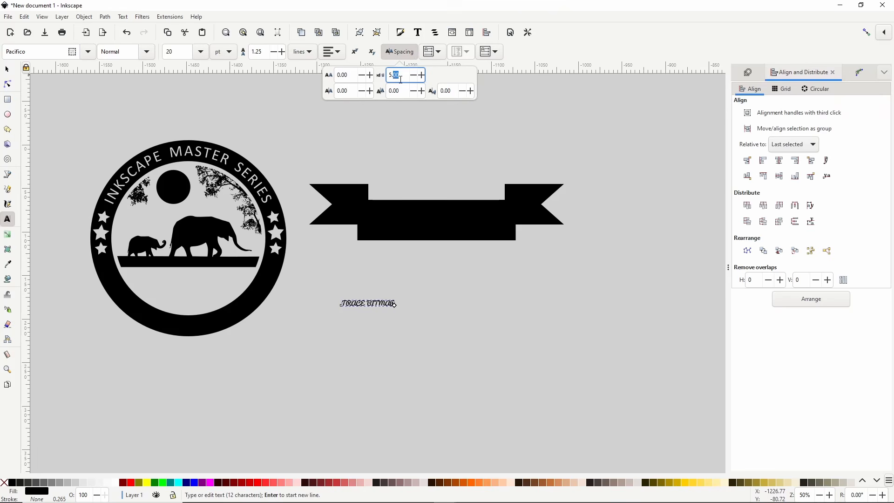
pyautogui.write('15')
pyautogui.press('Return')
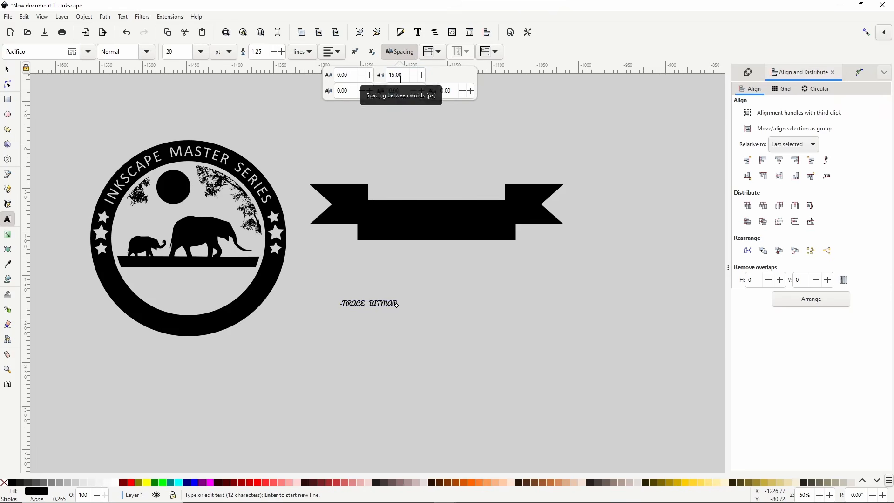
# - Enlarge the "TRACE BITMAP" text proportionally to about 167 mm wide and fill it with red (#FF0000)
pyautogui.click(8, 70)
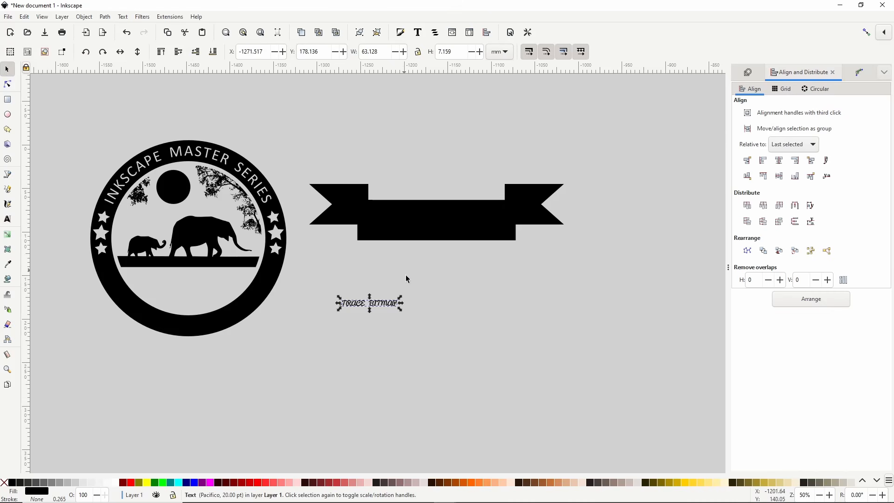
pyautogui.moveTo(402, 309); pyautogui.dragTo(489, 339)
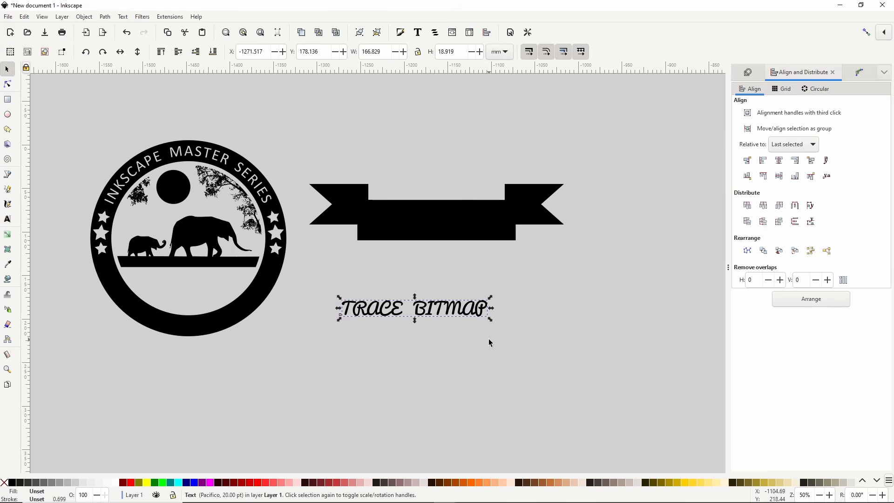
pyautogui.click(133, 484)
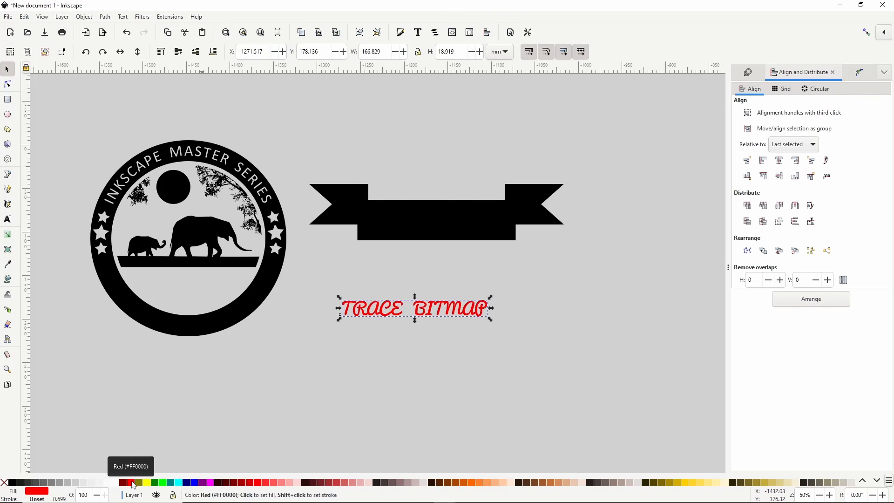
# - Center the red text horizontally and vertically on the banner's middle rectangle
pyautogui.keyDown('shift'); pyautogui.click(435, 228); pyautogui.keyUp('shift')
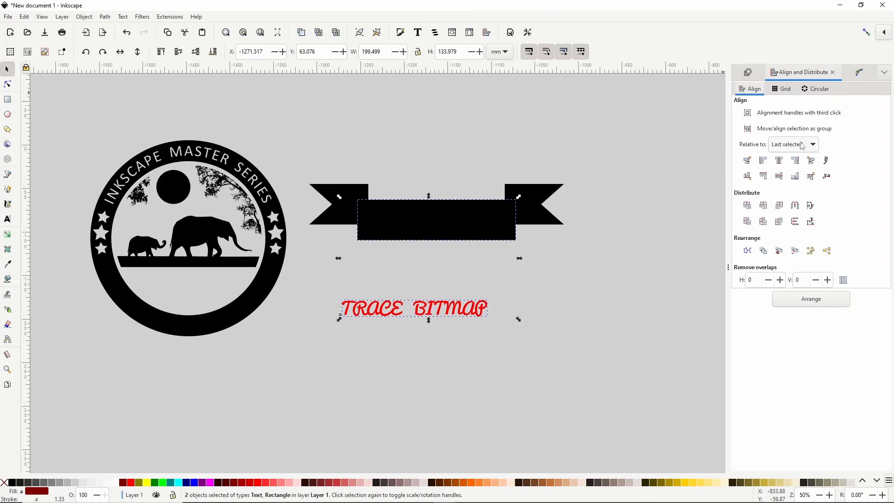
pyautogui.click(779, 160)
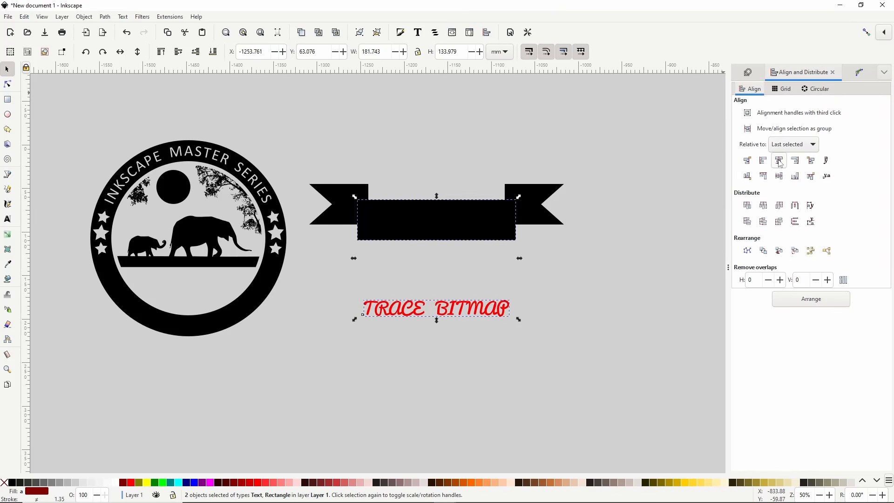
pyautogui.click(779, 176)
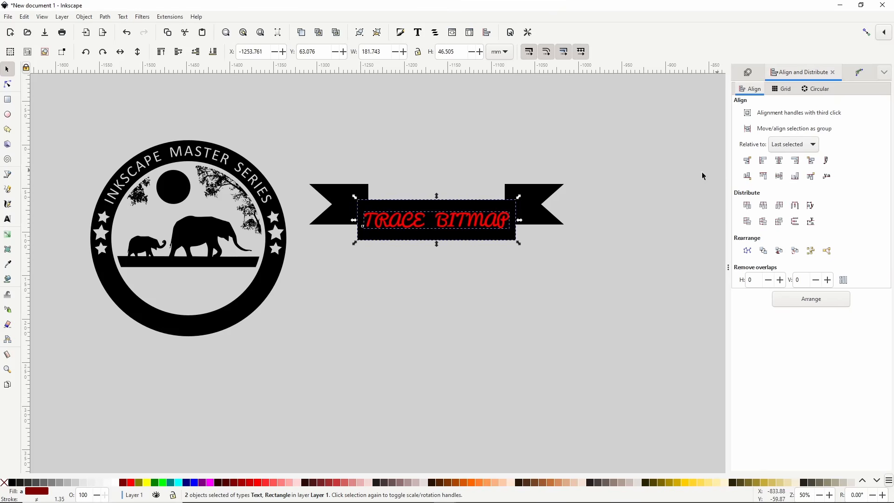
# - Scale the "TRACE BITMAP" text about its center to about 165 mm wide and convert it to paths
pyautogui.click(504, 224)
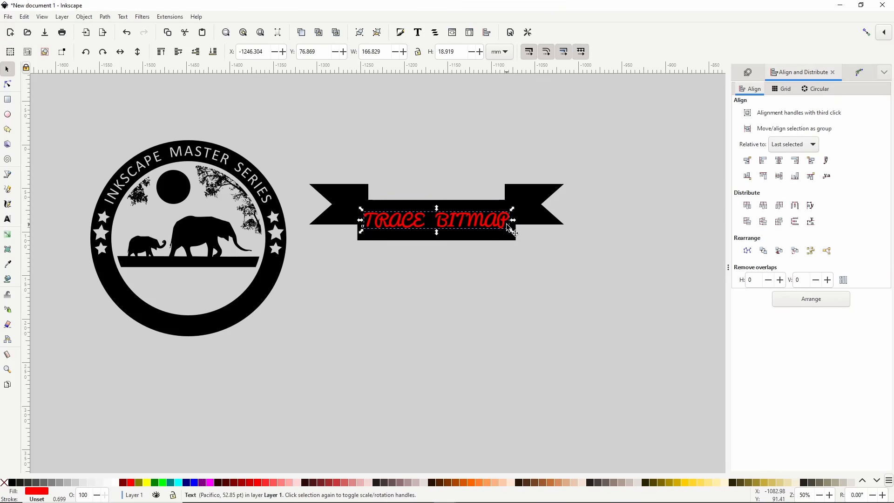
pyautogui.moveTo(512, 231); pyautogui.dragTo(514, 237)
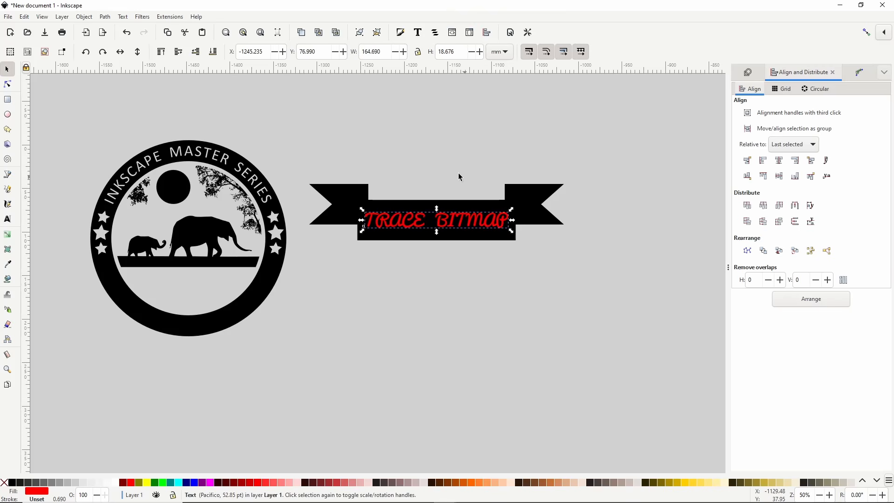
pyautogui.click(104, 17)
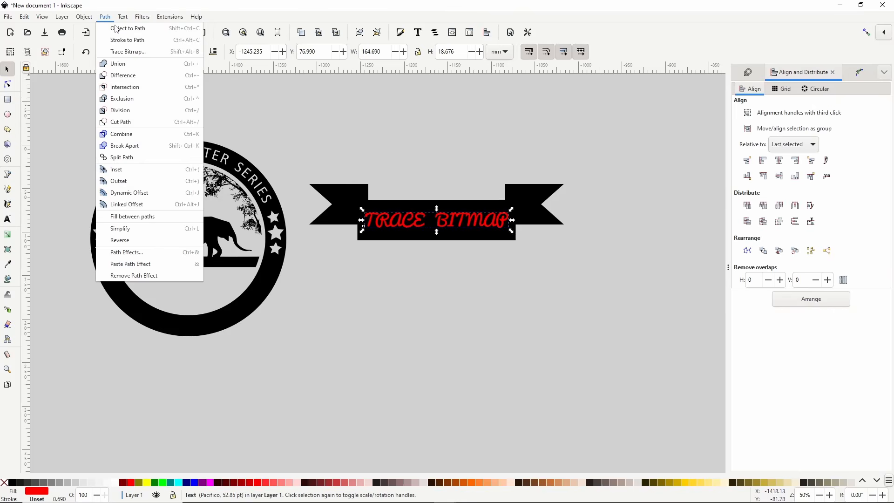
pyautogui.click(116, 29)
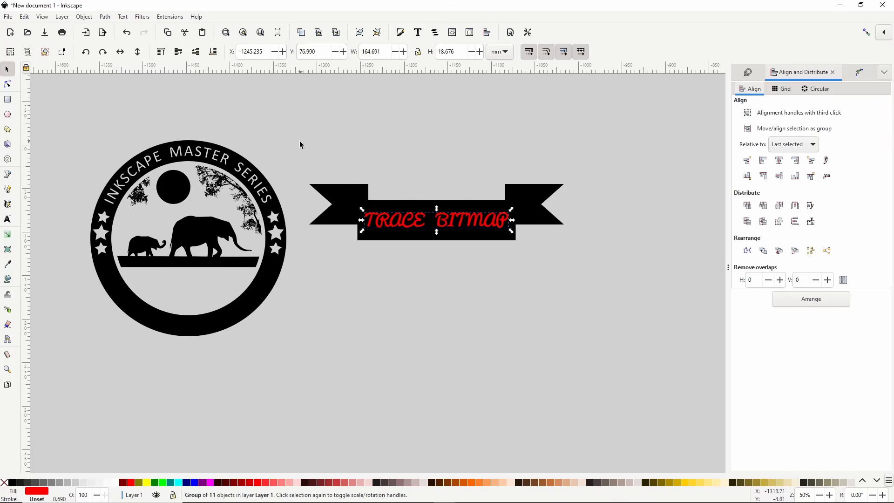
# - Group the three banner pieces together with the "TRACE BITMAP" lettering
pyautogui.moveTo(300, 140); pyautogui.dragTo(584, 261)
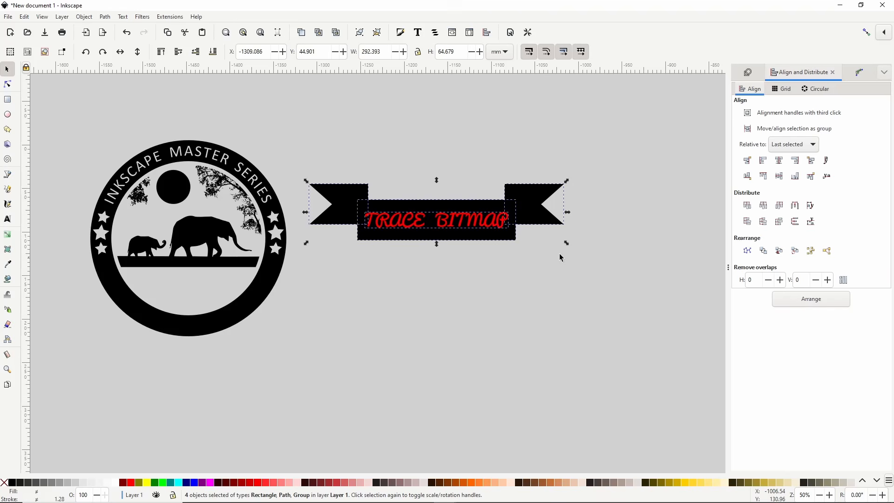
pyautogui.rightClick(452, 231)
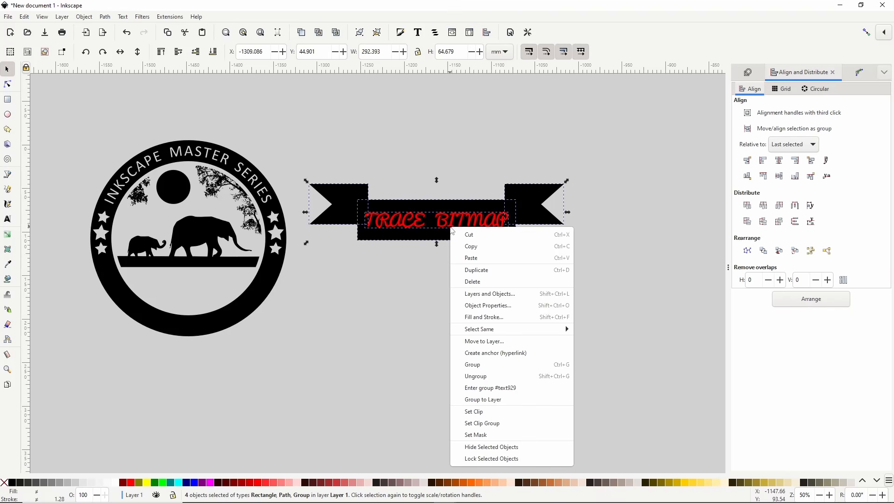
pyautogui.click(480, 364)
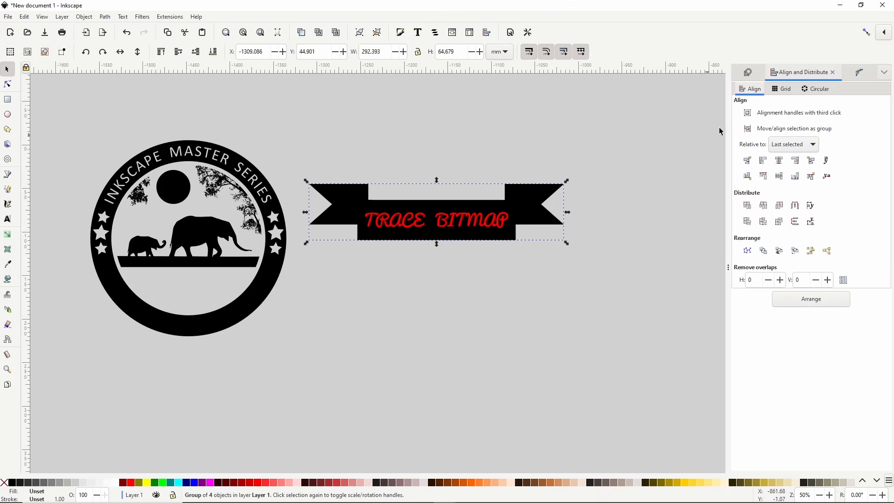
# - Apply the Bend path effect to the grouped banner
pyautogui.click(867, 73)
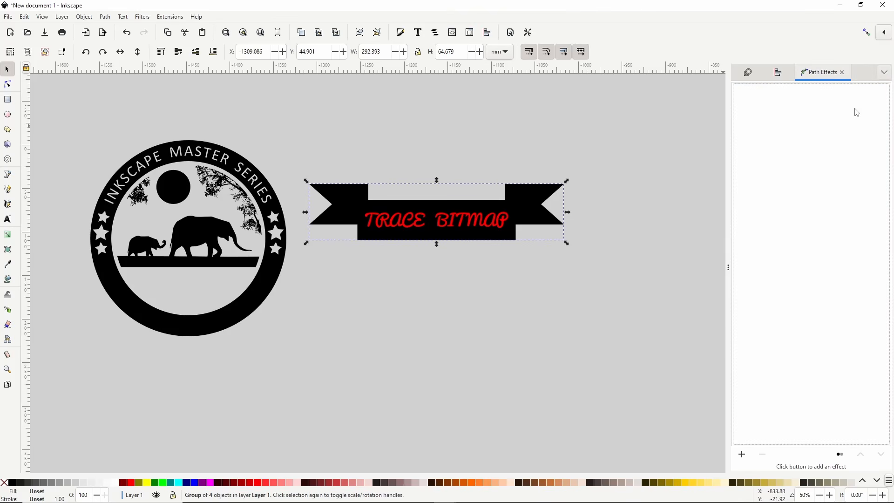
pyautogui.click(742, 453)
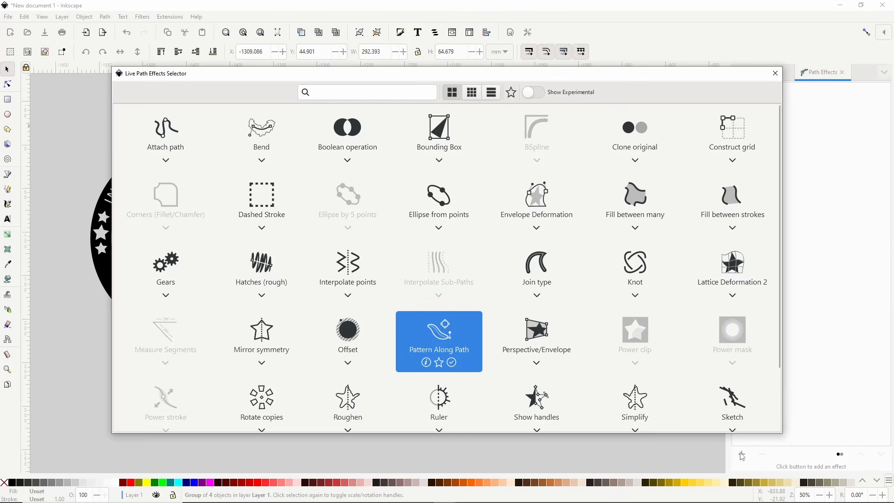
pyautogui.doubleClick(262, 144)
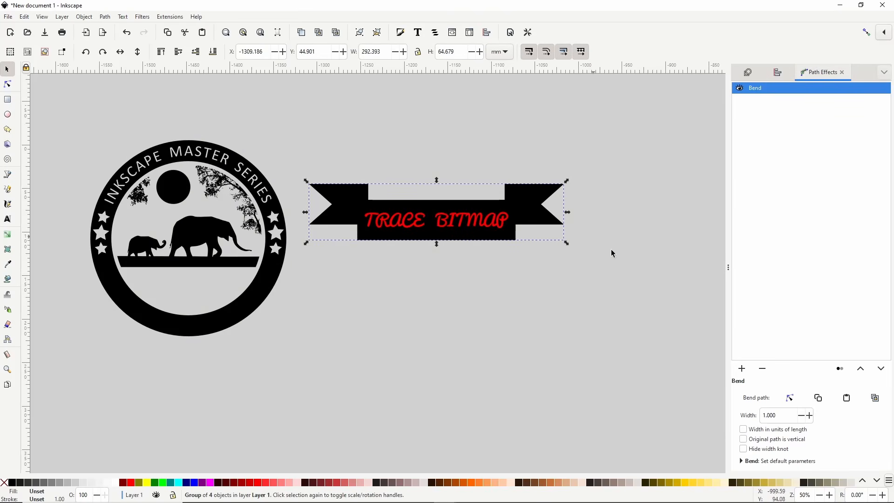
# - Insert a node at the middle of the banner's bend path and make it symmetric
pyautogui.click(790, 398)
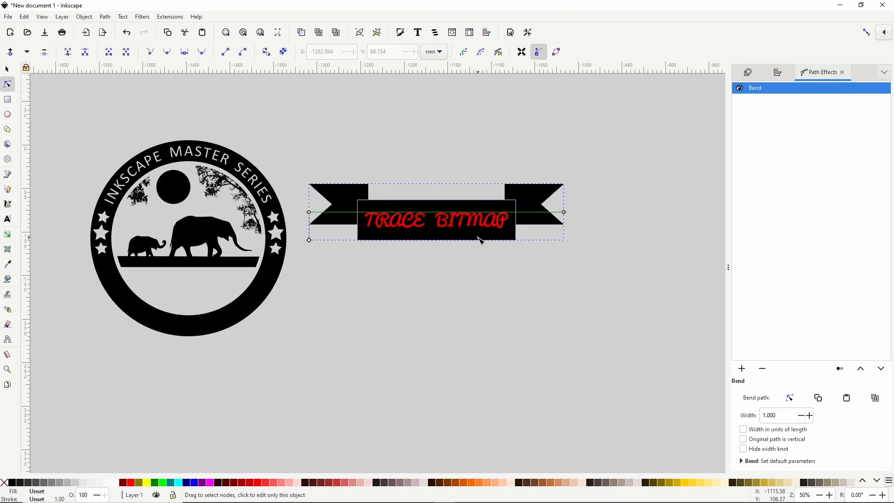
pyautogui.moveTo(296, 196); pyautogui.dragTo(585, 224)
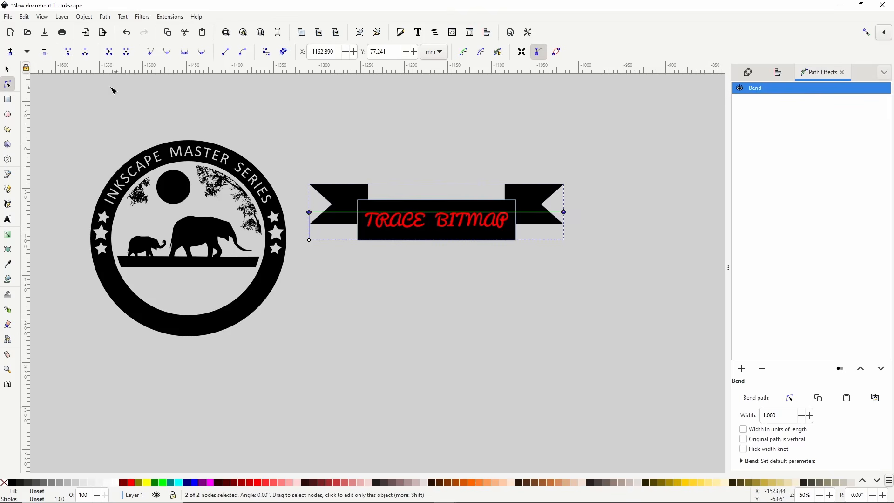
pyautogui.click(10, 52)
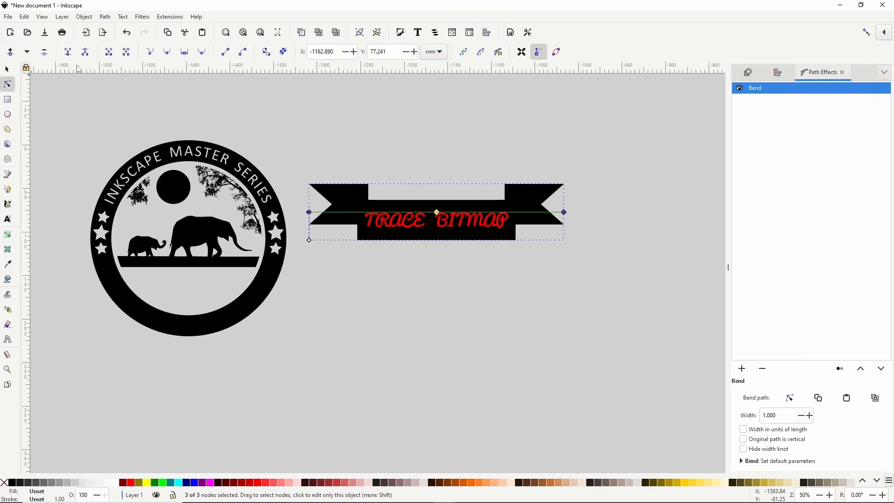
pyautogui.click(437, 212)
pyautogui.click(185, 52)
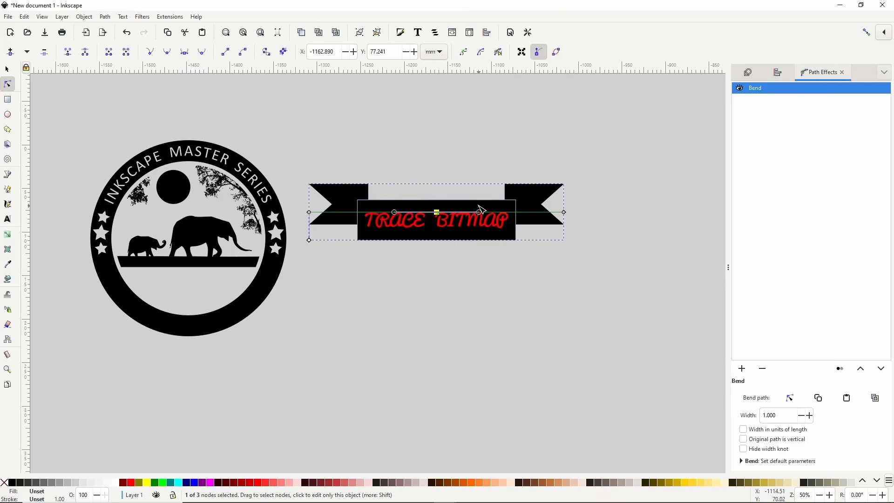
# - Lengthen the middle node's handles and raise it about 21 mm to arch the banner, then convert the bent group to paths
pyautogui.moveTo(480, 212); pyautogui.dragTo(501, 218)
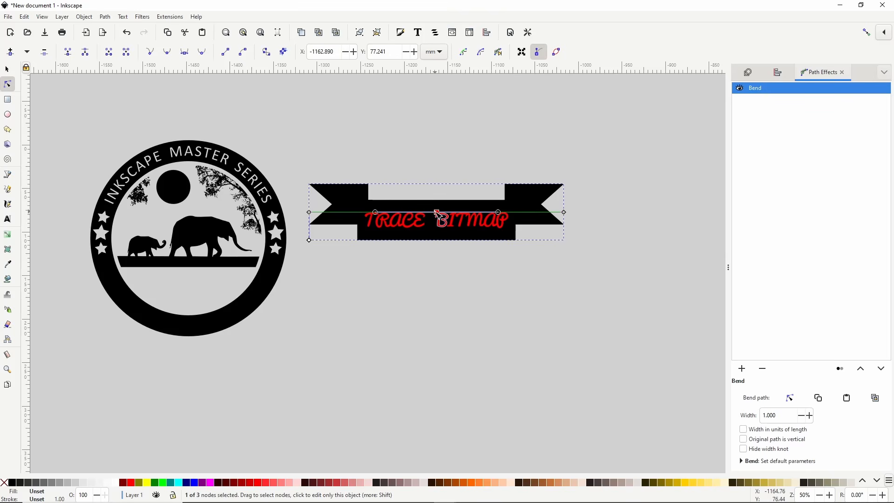
pyautogui.moveTo(437, 213); pyautogui.dragTo(437, 193)
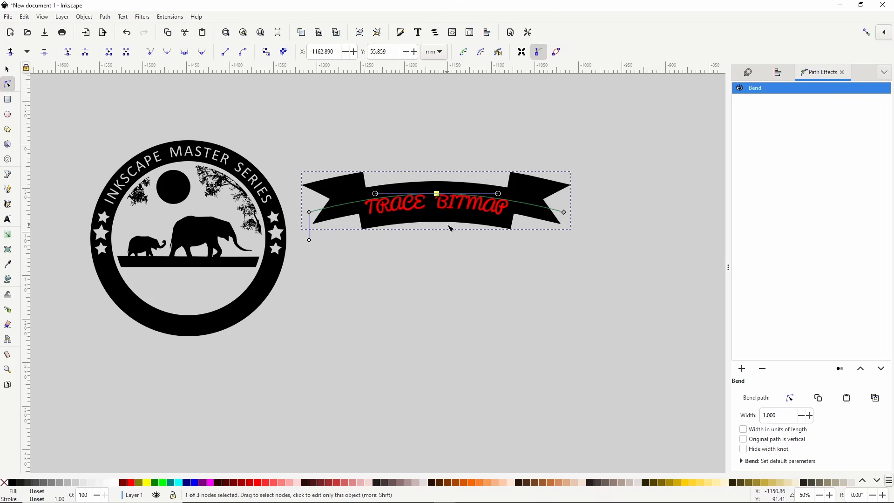
pyautogui.click(105, 17)
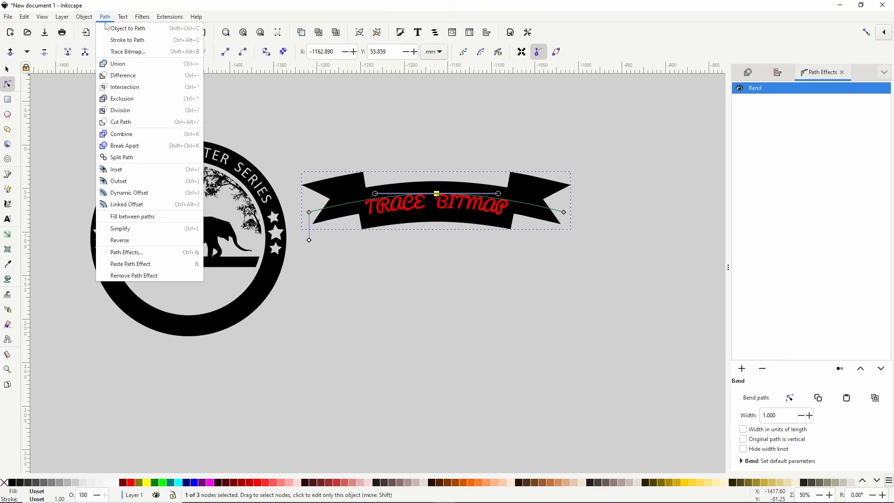
pyautogui.click(114, 32)
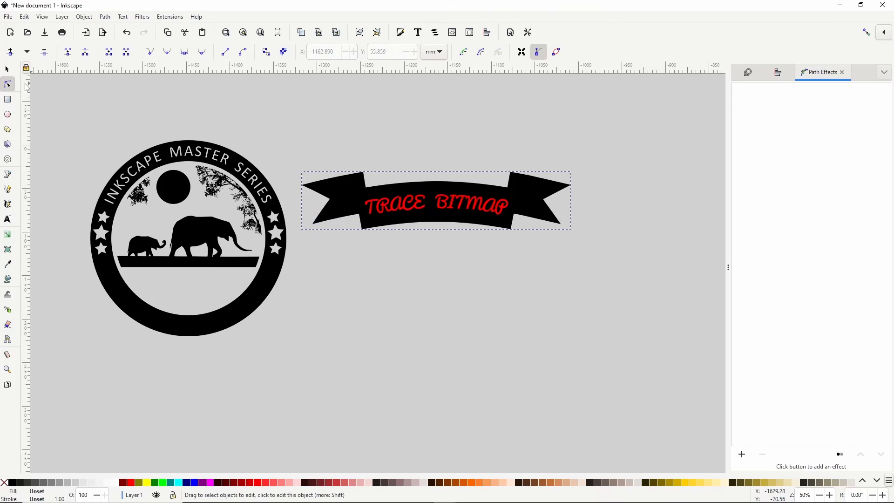
# - Move the arched banner over the lower part of the circular badge
pyautogui.click(9, 71)
pyautogui.moveTo(195, 202); pyautogui.dragTo(263, 203)
pyautogui.moveTo(473, 199); pyautogui.dragTo(226, 283)
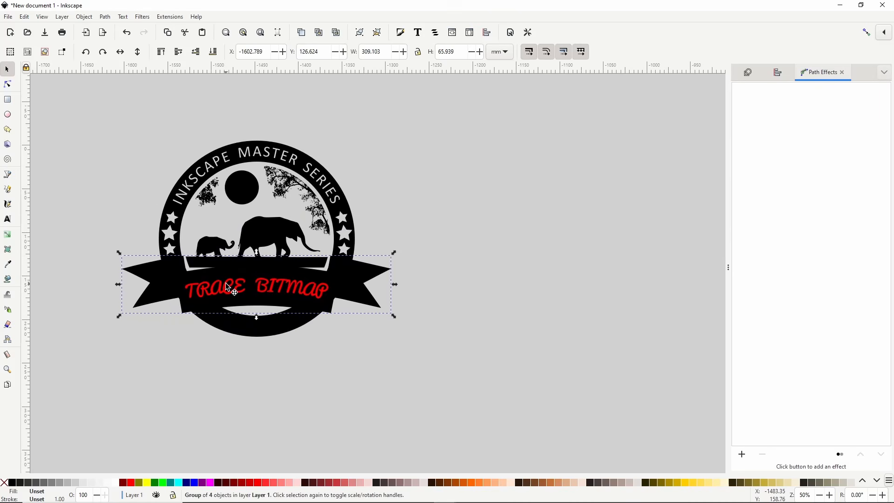
# - Resize the banner on the badge to about 431 mm wide and 81 mm high
pyautogui.moveTo(393, 316); pyautogui.dragTo(446, 335)
pyautogui.moveTo(303, 302); pyautogui.dragTo(301, 298)
pyautogui.moveTo(256, 336); pyautogui.dragTo(261, 305)
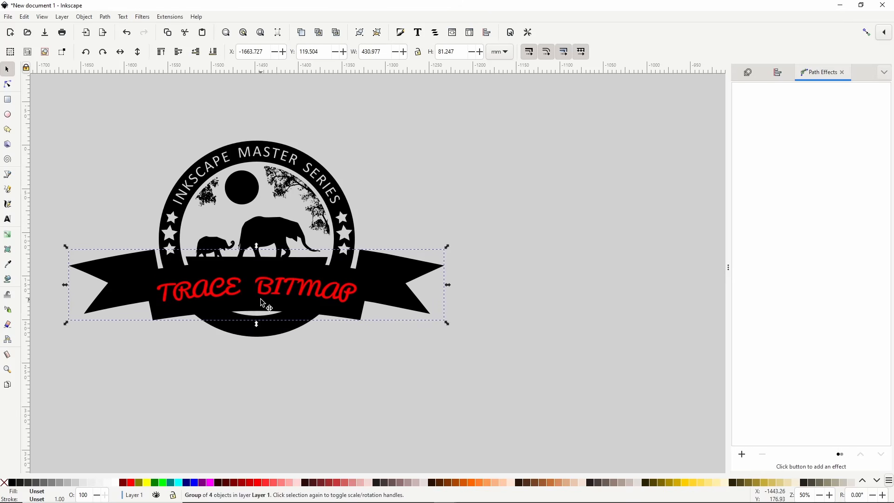
# - Center the banner horizontally on the badge's ring and select only the banner group
pyautogui.keyDown('shift'); pyautogui.click(343, 262); pyautogui.keyUp('shift')
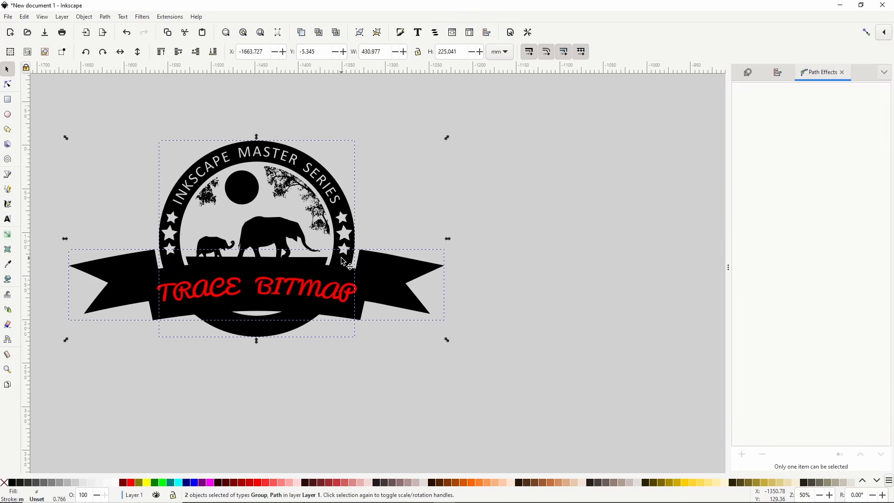
pyautogui.click(777, 73)
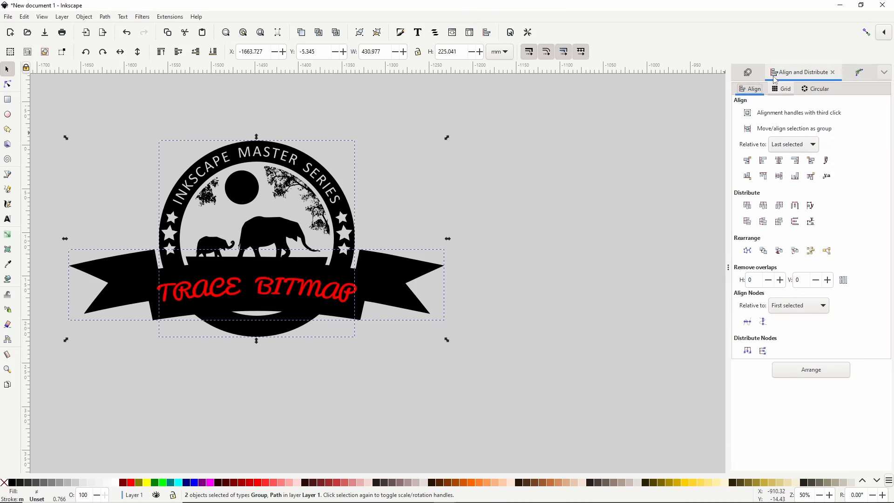
pyautogui.click(780, 161)
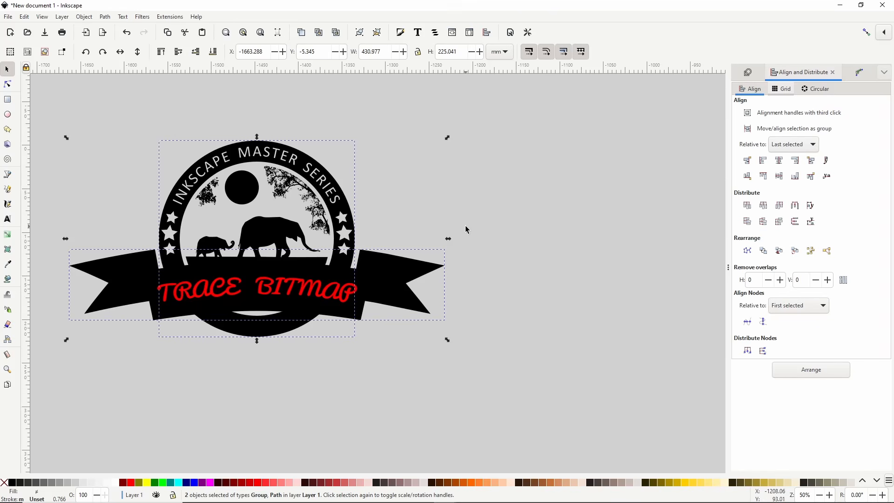
pyautogui.click(411, 263)
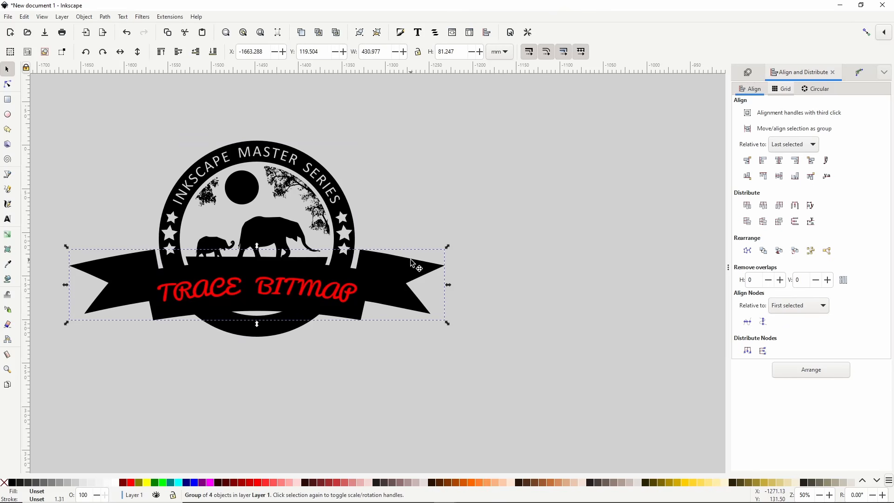
# - Nudge the banner group about 1 mm to the left and ungroup it into its separate parts
pyautogui.press('Left')
pyautogui.press('Left')
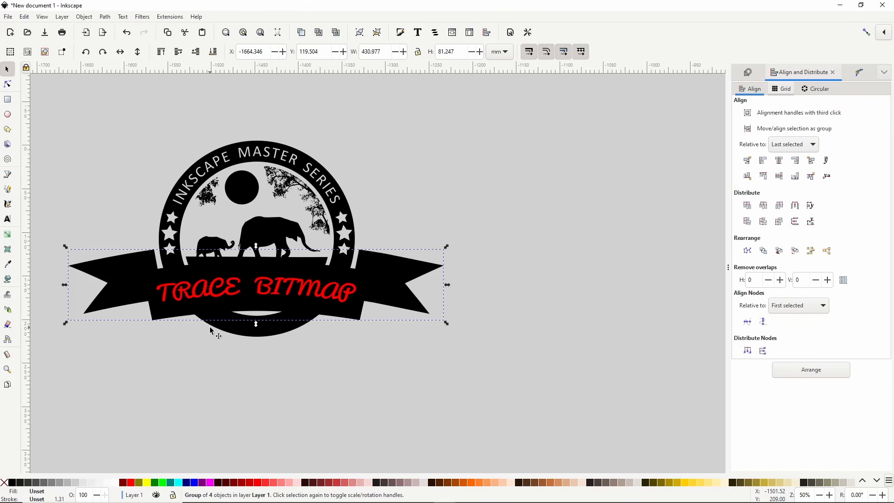
pyautogui.rightClick(232, 298)
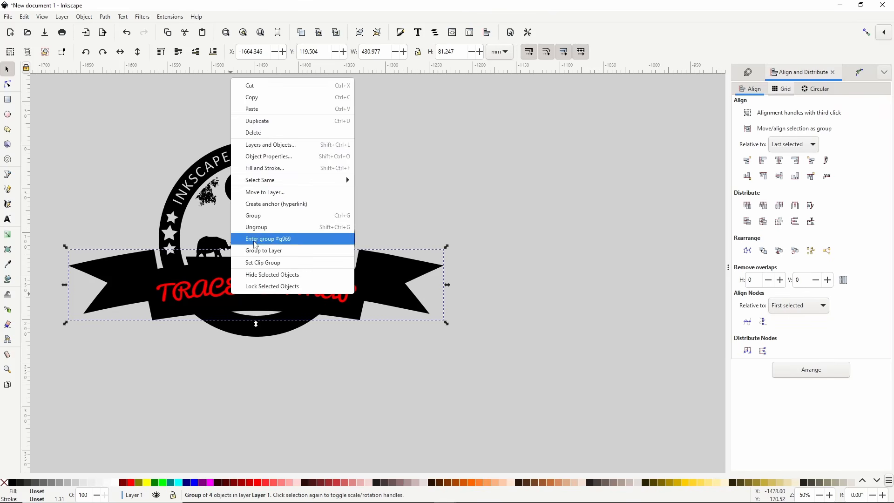
pyautogui.click(259, 228)
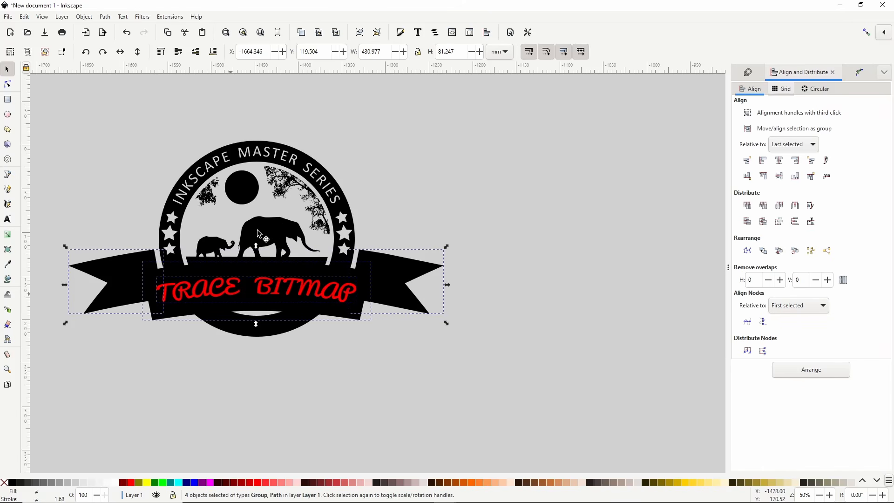
# - Duplicate the banner's central panel and give the copy a white stroke and 50% opacity
pyautogui.click(378, 356)
pyautogui.click(358, 317)
pyautogui.rightClick(359, 317)
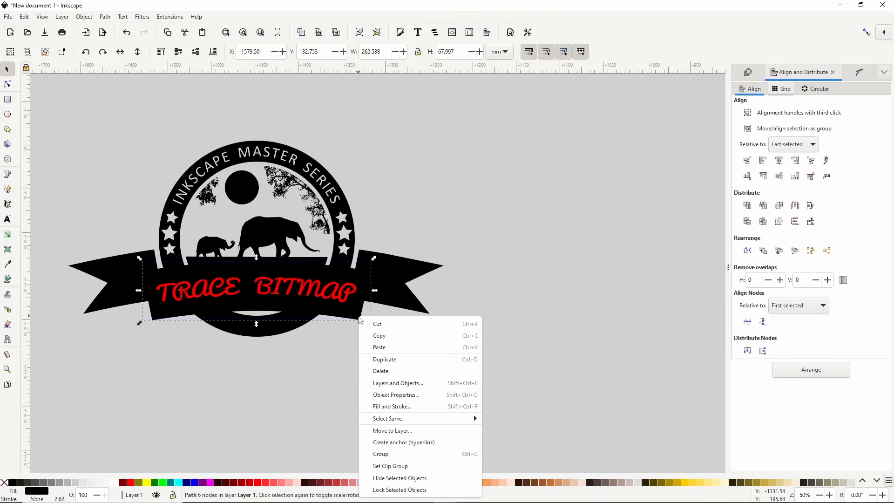
pyautogui.click(385, 360)
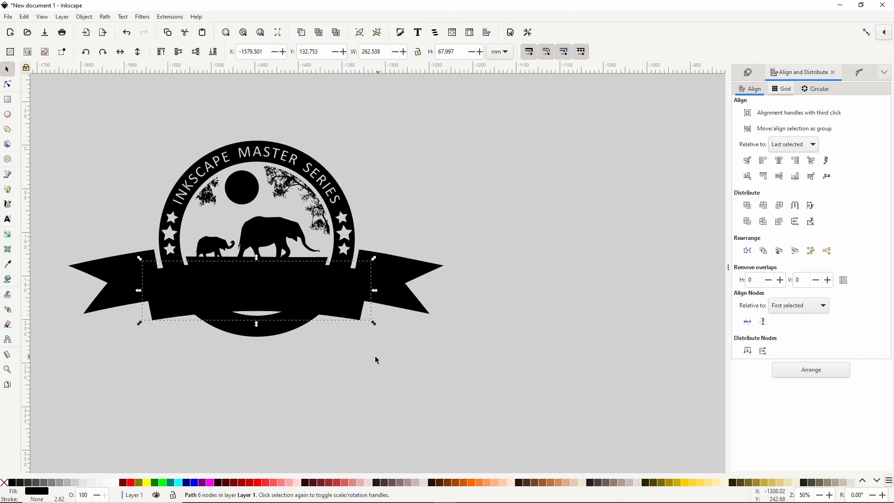
pyautogui.keyDown('shift'); pyautogui.click(114, 483); pyautogui.keyUp('shift')
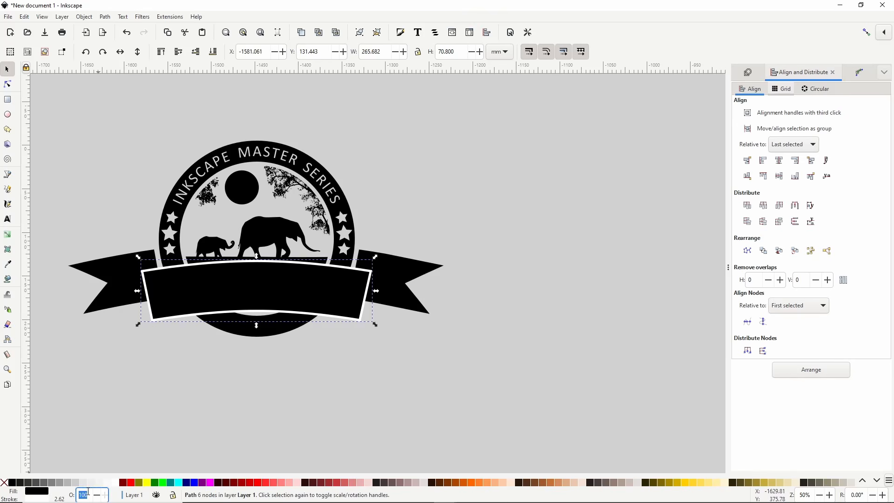
pyautogui.press('Return')
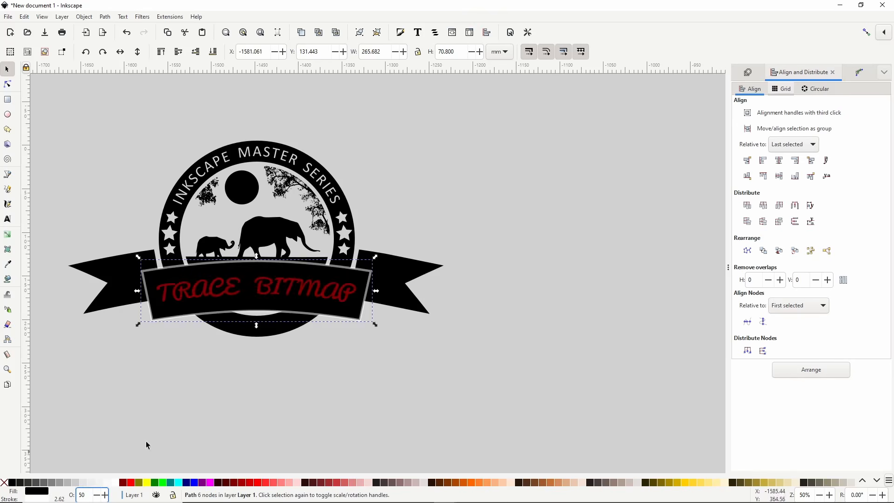
# - Set the stroke width of the duplicated central panel to 5.621 mm
pyautogui.scroll(2, 211, 282)
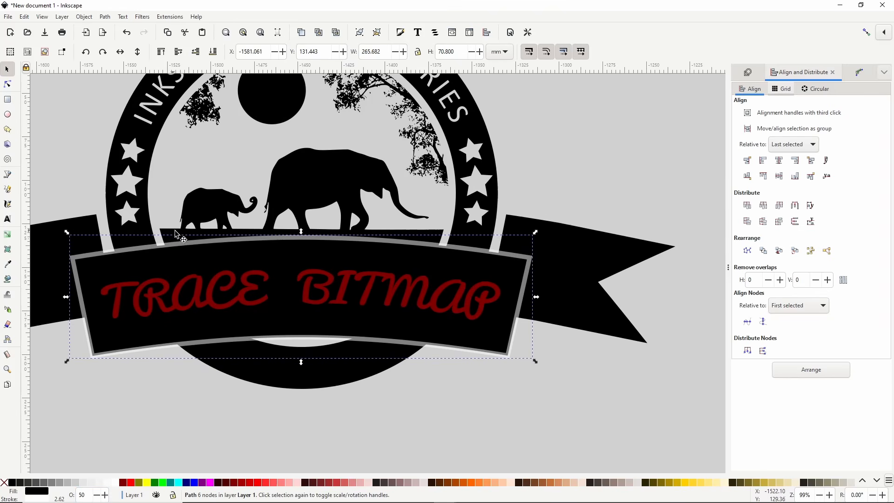
pyautogui.scroll(-1, 210, 223)
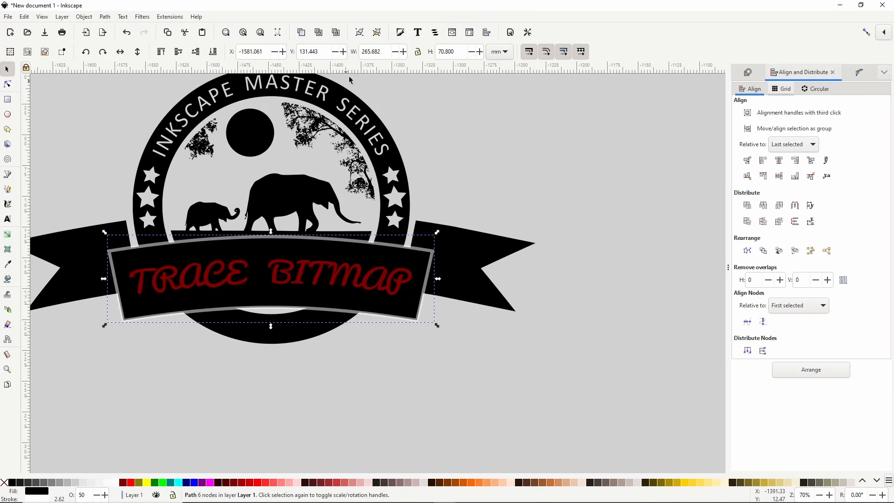
pyautogui.click(403, 37)
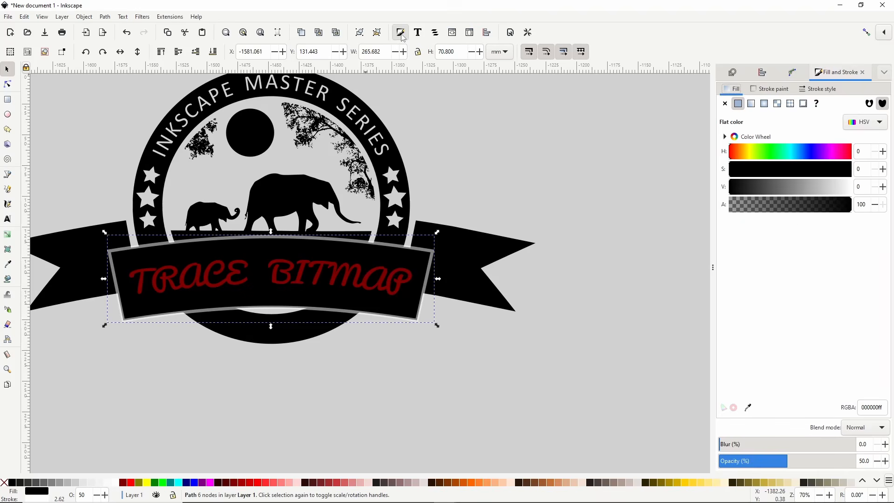
pyautogui.click(811, 90)
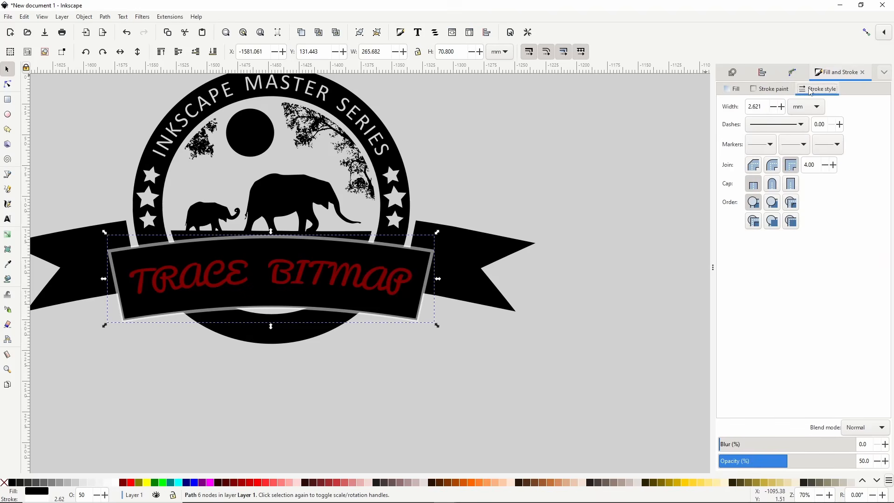
pyautogui.scroll(2, 763, 106)
pyautogui.scroll(8, 763, 106)
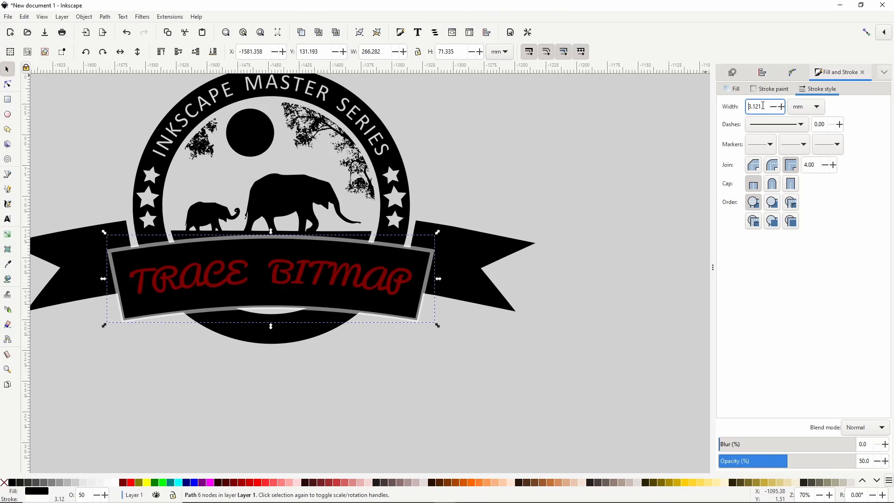
pyautogui.scroll(8, 763, 106)
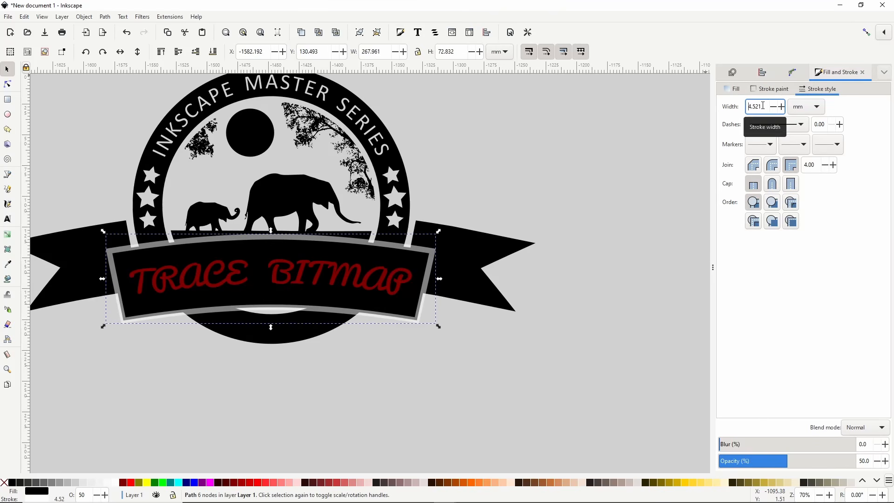
pyautogui.scroll(1, 193, 227)
pyautogui.scroll(1, 156, 256)
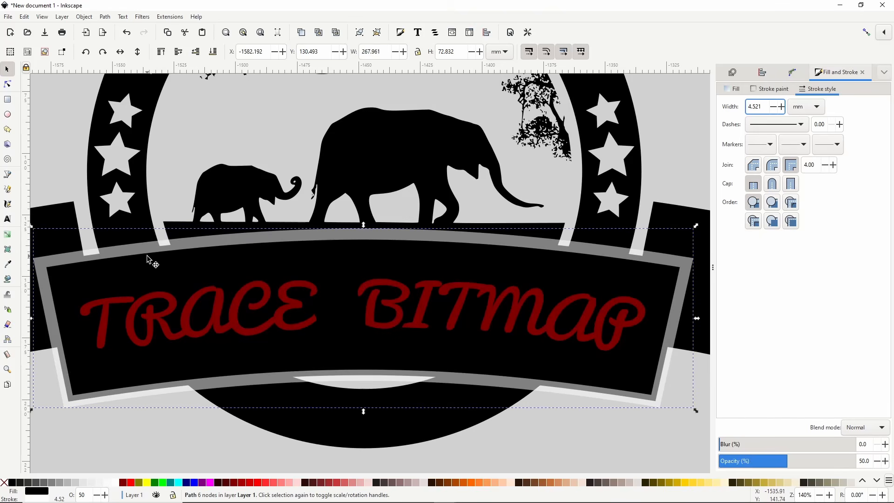
pyautogui.scroll(10, 763, 104)
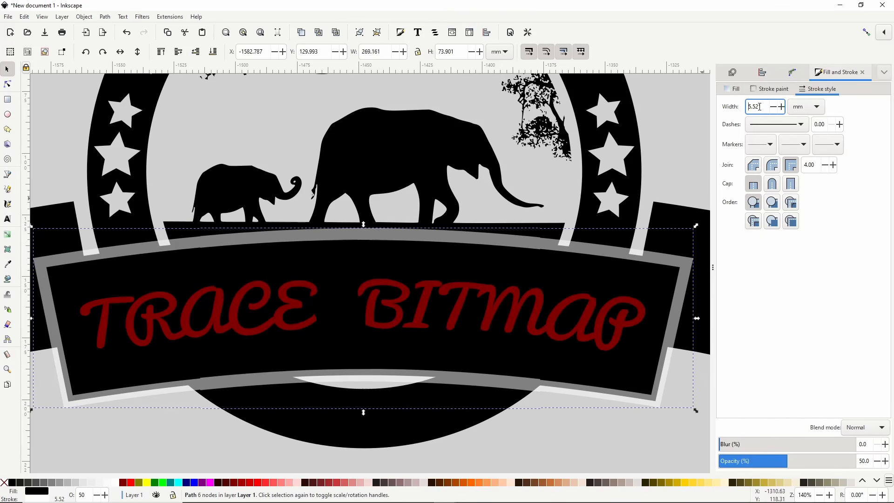
pyautogui.scroll(1, 761, 107)
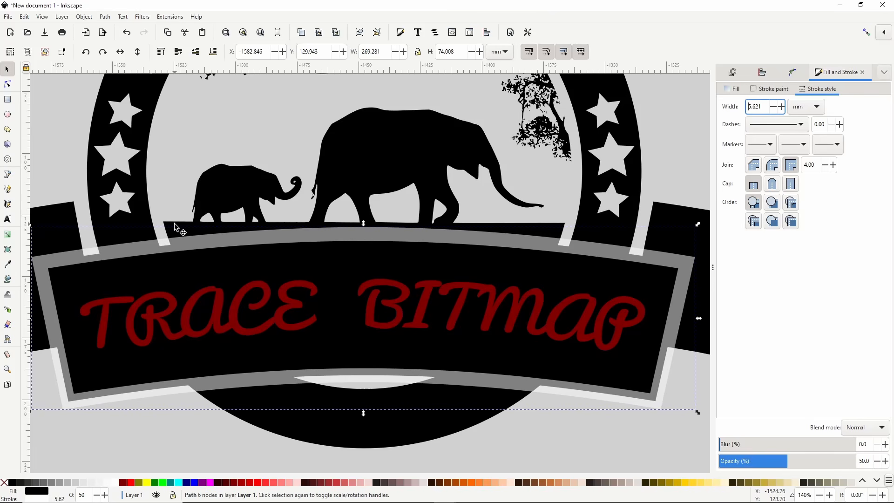
# - Convert the panel copy's stroke to a path, ungroup the result and unite both pieces into one enlarged panel shape
pyautogui.click(104, 17)
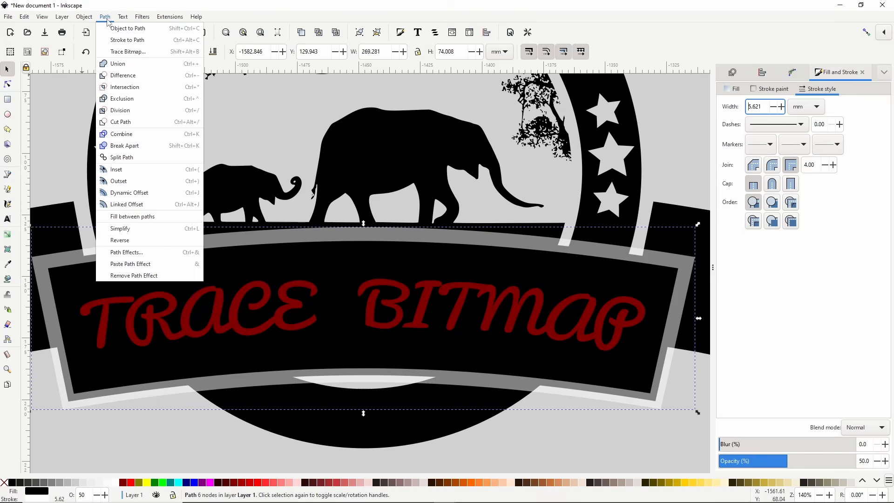
pyautogui.click(123, 41)
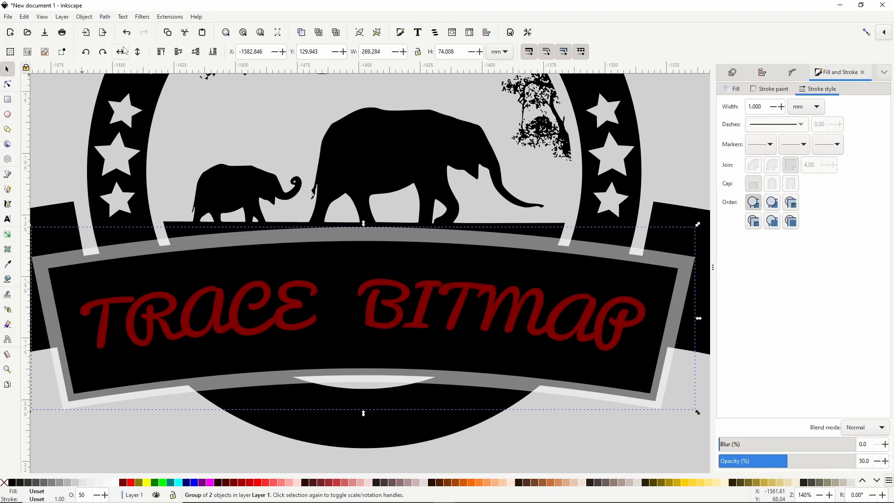
pyautogui.scroll(-1, 234, 208)
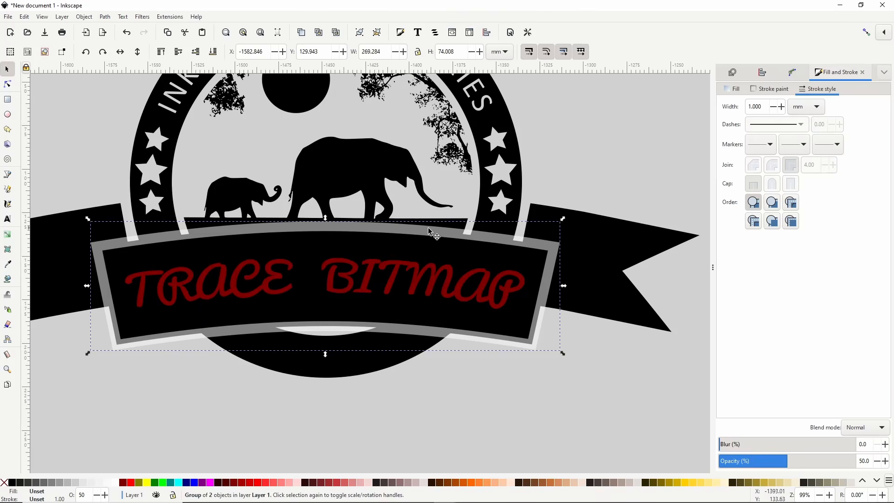
pyautogui.rightClick(308, 265)
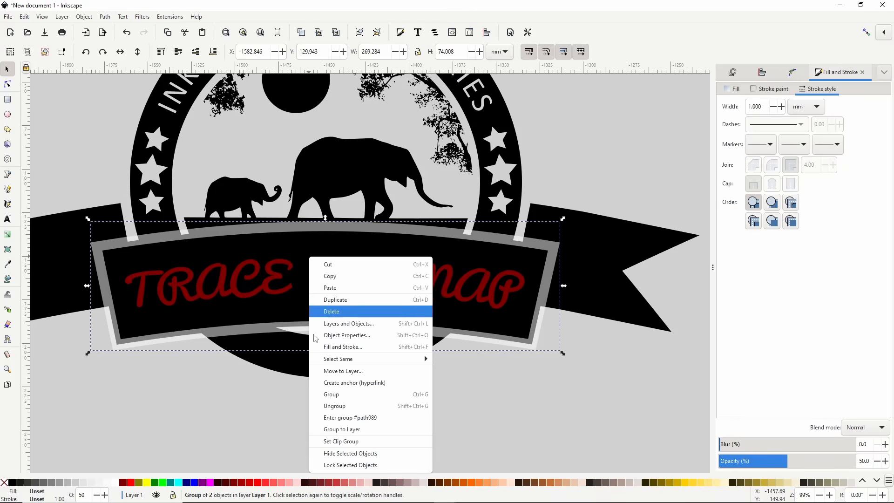
pyautogui.click(325, 407)
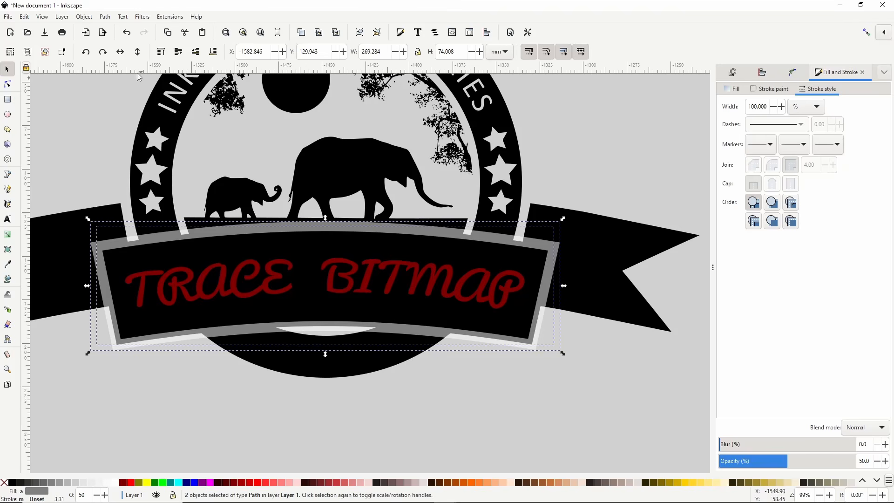
pyautogui.click(105, 17)
pyautogui.click(123, 64)
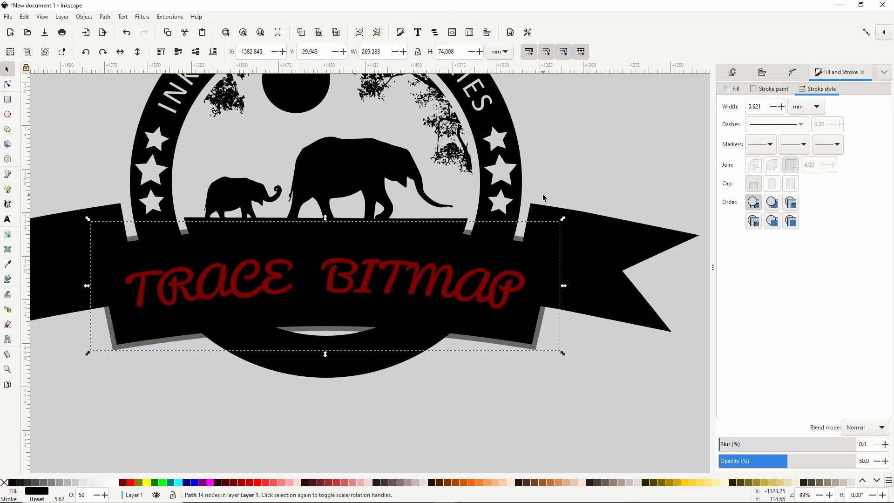
# - Duplicate the enlarged panel shape and subtract the copy from the badge's circular ring with Difference
pyautogui.rightClick(350, 274)
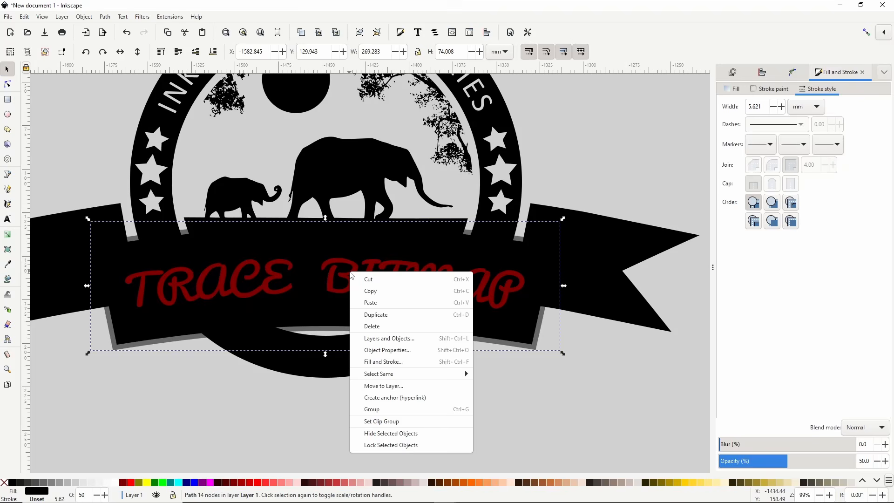
pyautogui.click(369, 315)
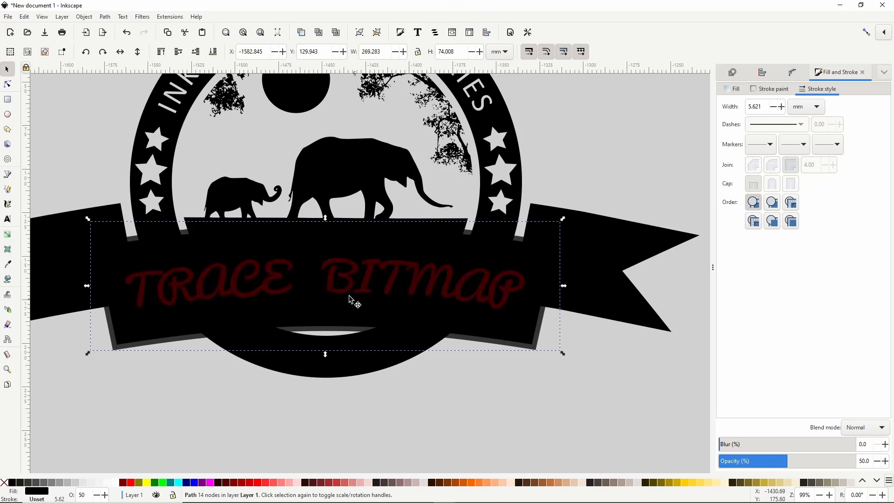
pyautogui.keyDown('shift'); pyautogui.click(171, 140); pyautogui.keyUp('shift')
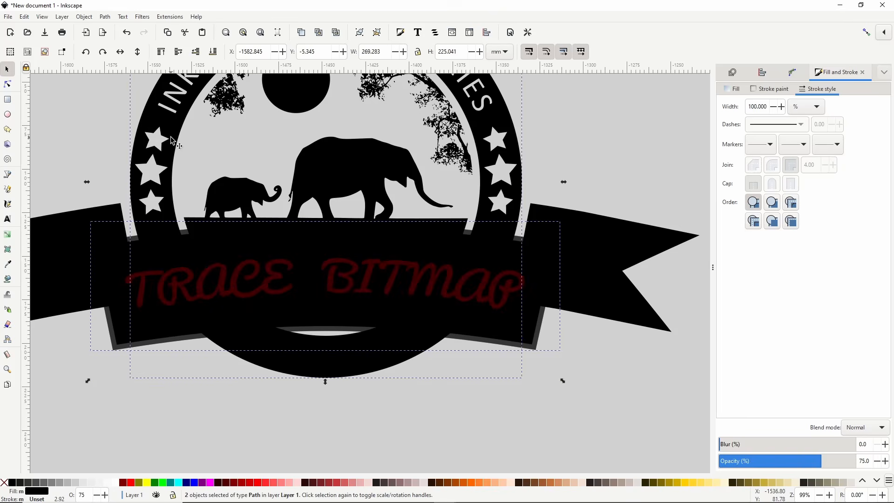
pyautogui.click(105, 17)
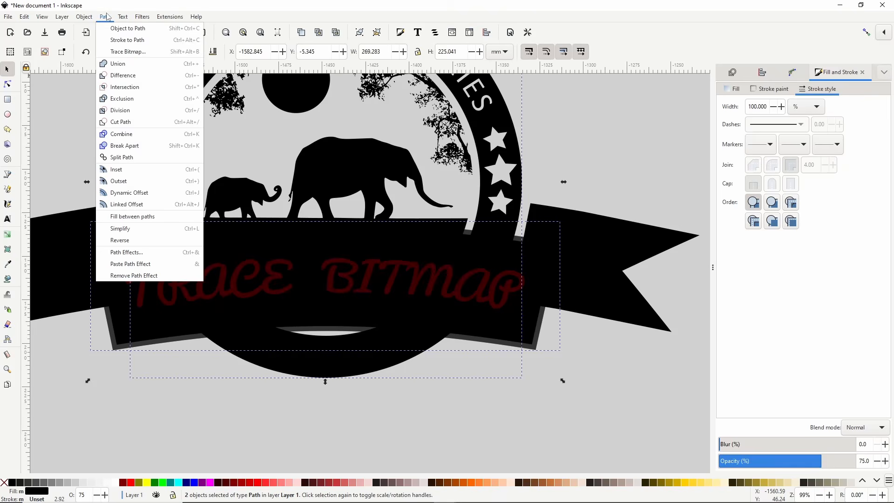
pyautogui.click(127, 76)
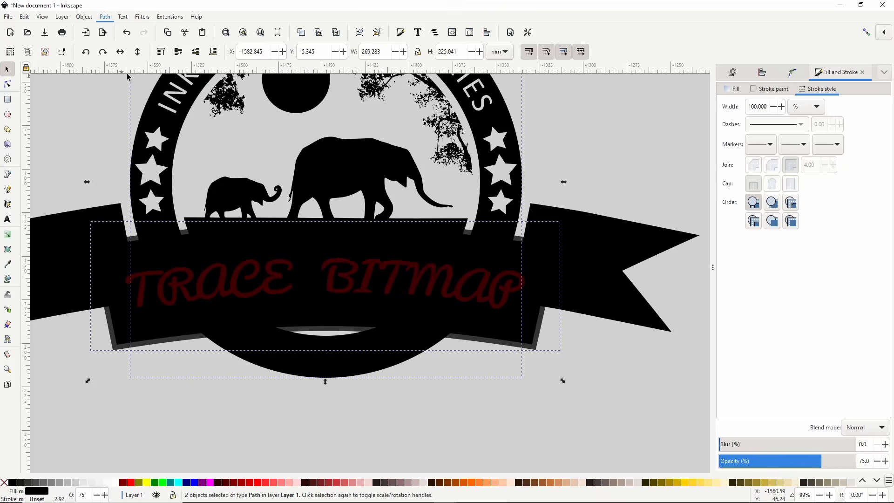
# - Duplicate the enlarged panel shape again and subtract the copy from the banner's left ribbon tail
pyautogui.click(234, 240)
pyautogui.rightClick(237, 248)
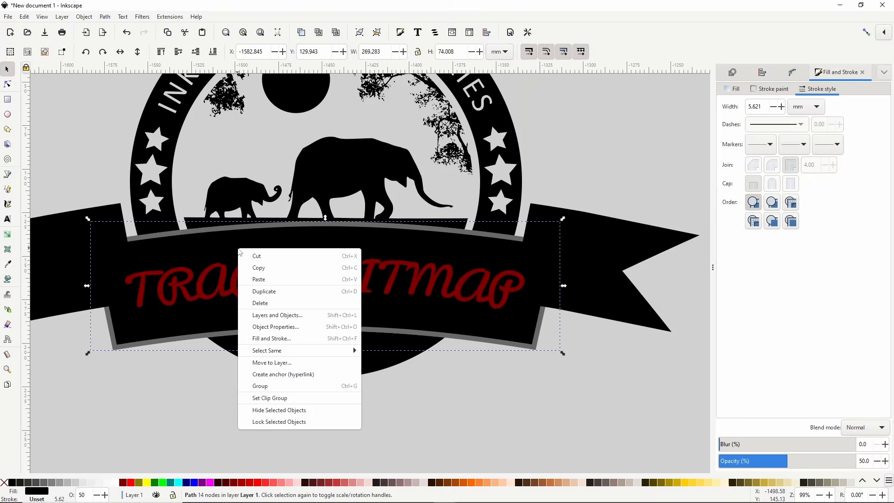
pyautogui.click(264, 293)
pyautogui.keyDown('shift'); pyautogui.click(75, 237); pyautogui.keyUp('shift')
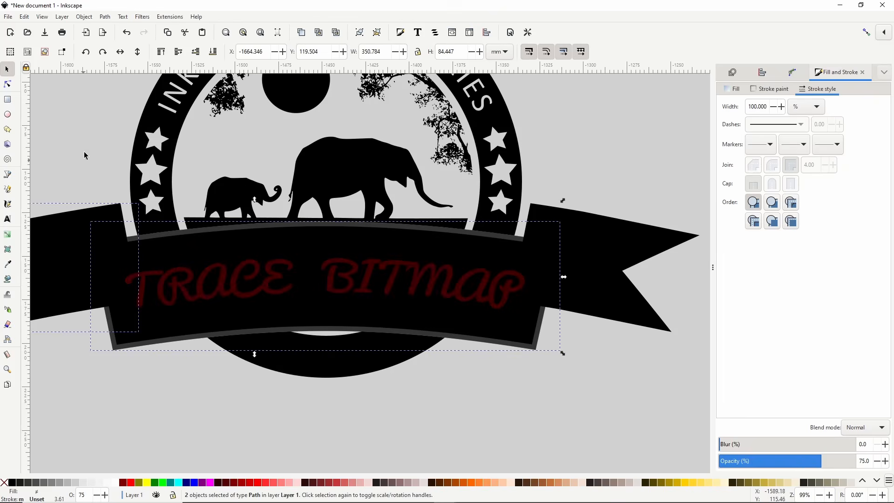
pyautogui.click(106, 20)
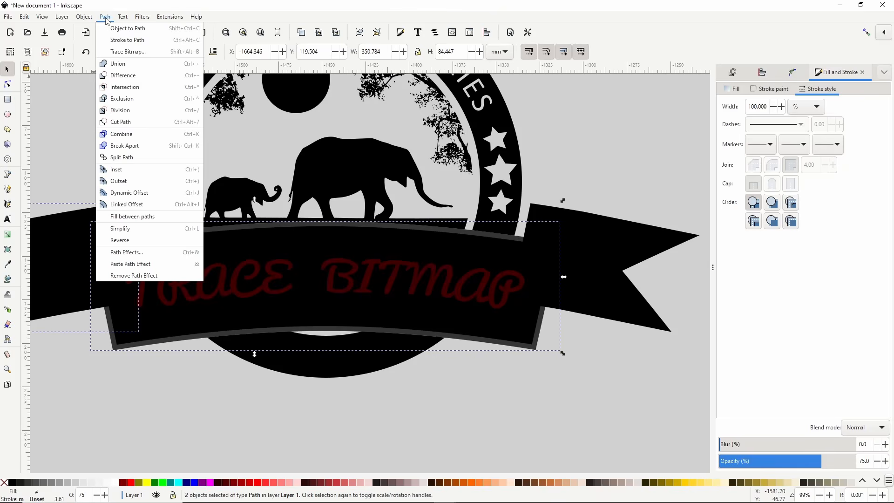
pyautogui.click(120, 77)
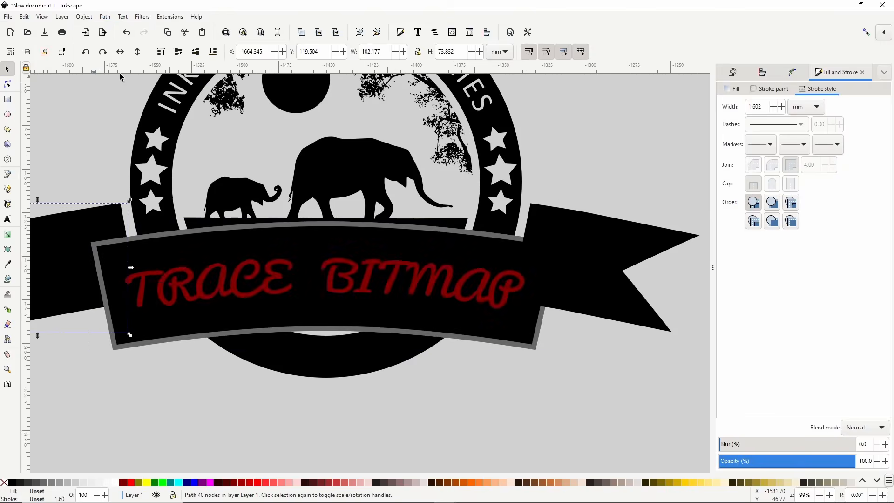
# - Subtract the remaining enlarged panel shape from the banner's right ribbon tail with Difference
pyautogui.click(291, 241)
pyautogui.keyDown('shift'); pyautogui.click(597, 242); pyautogui.keyUp('shift')
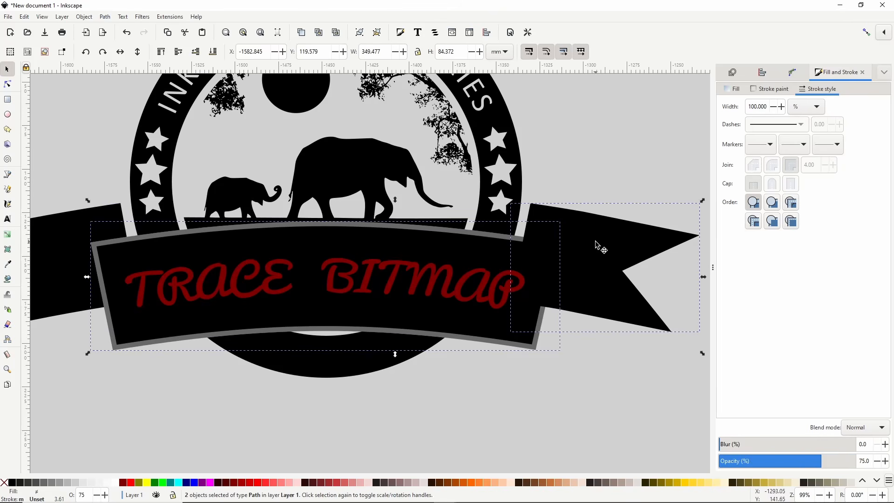
pyautogui.click(105, 17)
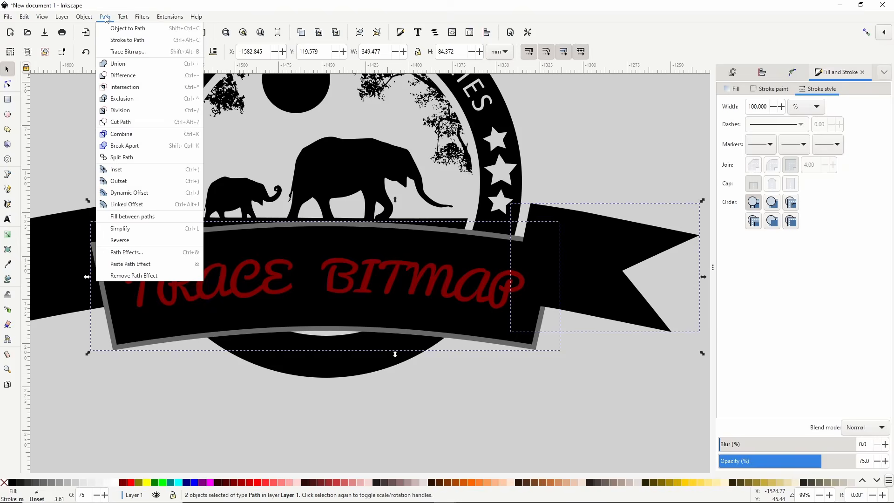
pyautogui.click(122, 77)
pyautogui.keyDown('ctrl'); pyautogui.scroll(-3, 173, 144); pyautogui.keyUp('ctrl')
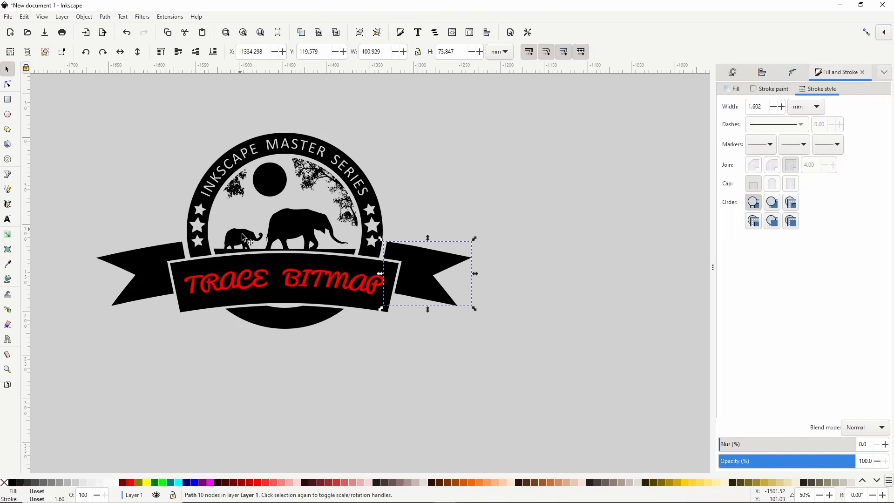
# - Ungroup the red TRACE BITMAP lettering and unite its letters into one path
pyautogui.click(300, 277)
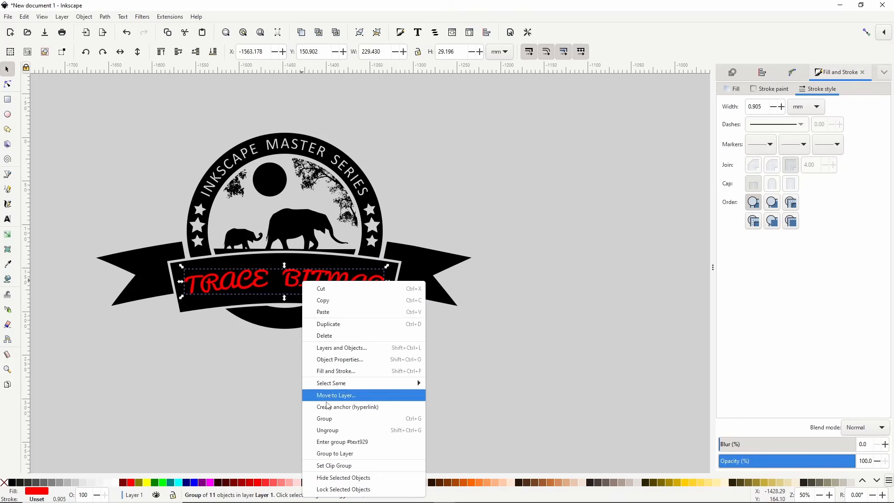
pyautogui.click(333, 430)
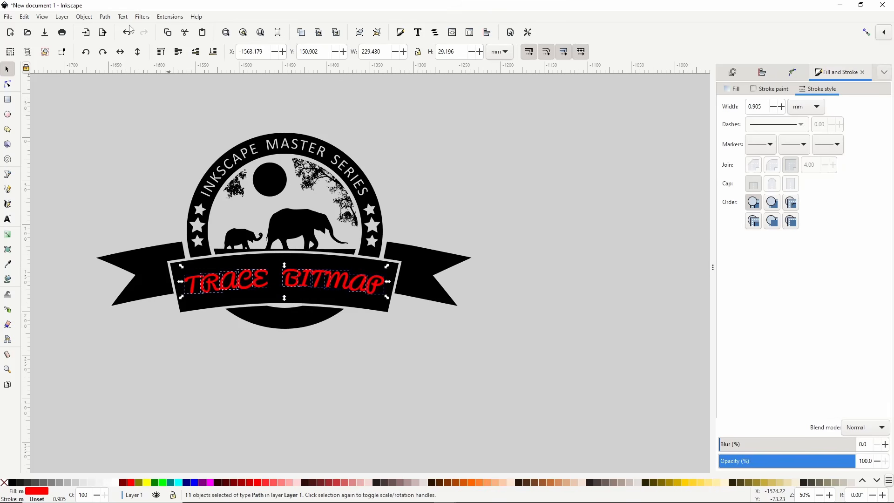
pyautogui.click(105, 17)
pyautogui.click(122, 66)
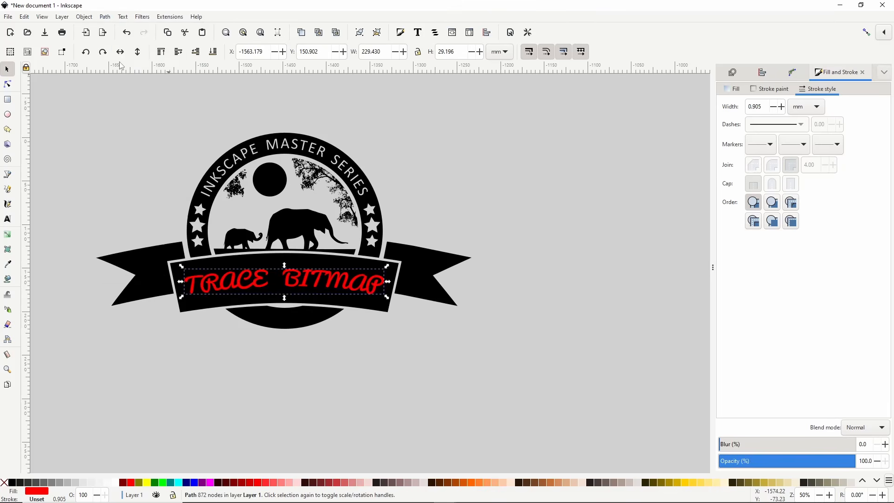
# - Subtract the united TRACE BITMAP lettering from the banner's front panel with Difference
pyautogui.keyDown('shift'); pyautogui.click(267, 259); pyautogui.keyUp('shift')
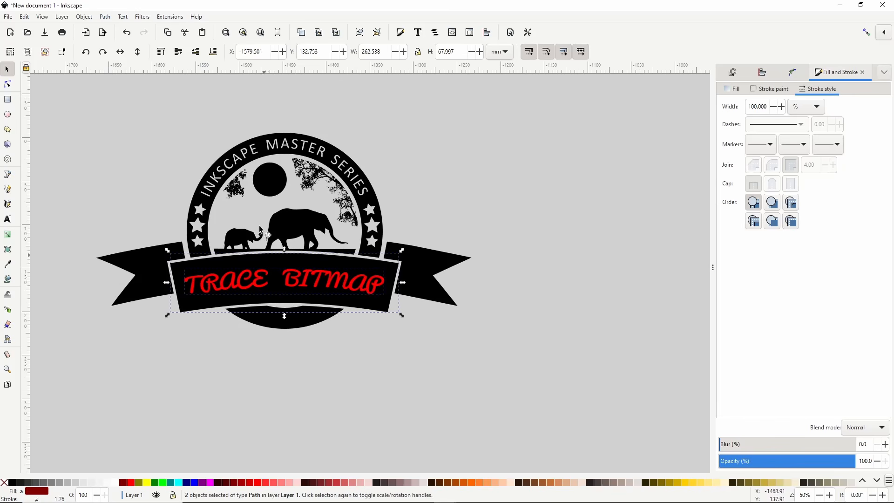
pyautogui.click(108, 18)
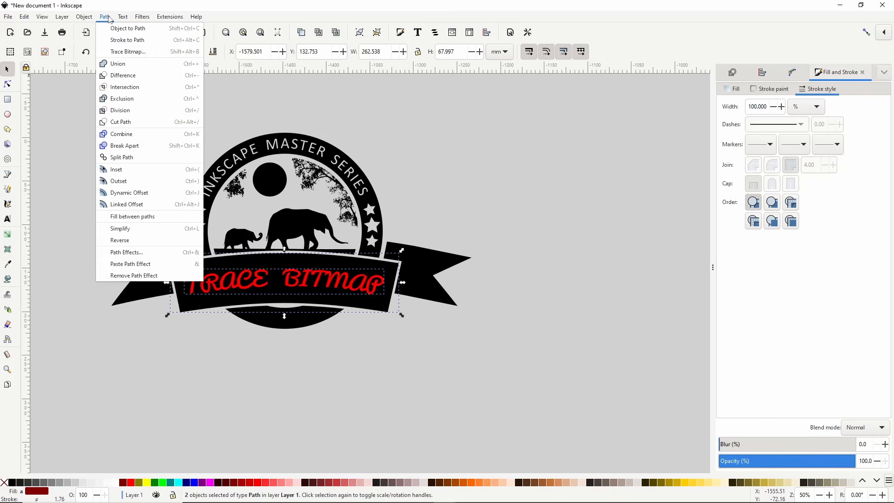
pyautogui.click(129, 75)
pyautogui.moveTo(166, 148); pyautogui.dragTo(234, 169)
pyautogui.click(224, 152)
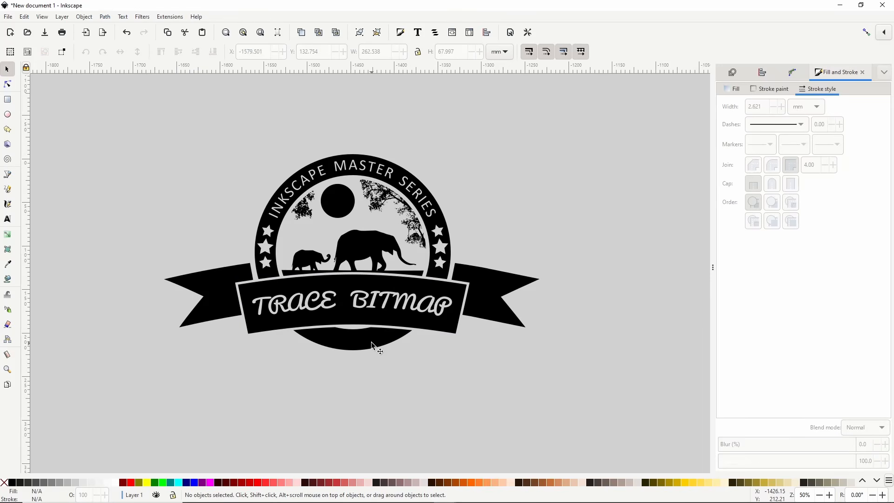
# - Draw a closed six-node outline about 176 by 61 mm around the ring segment beneath the banner panel
pyautogui.click(8, 174)
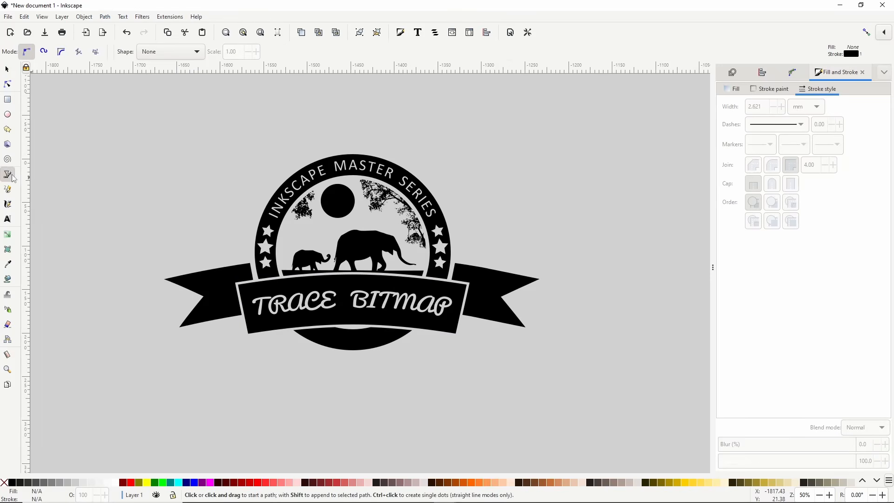
pyautogui.keyDown('ctrl'); pyautogui.scroll(2, 363, 344); pyautogui.keyUp('ctrl')
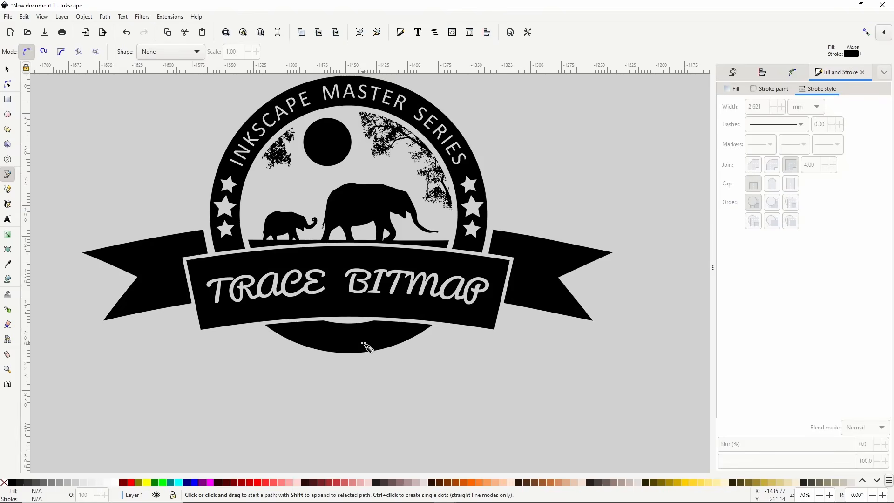
pyautogui.click(186, 305)
pyautogui.click(327, 297)
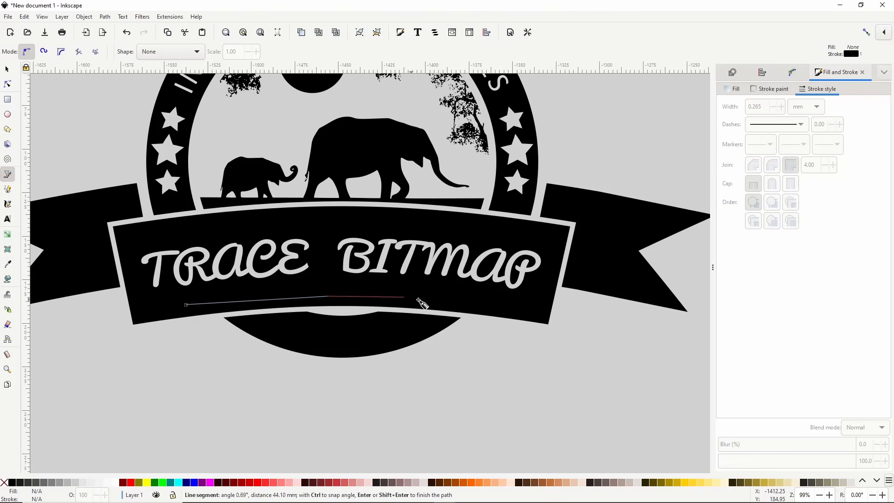
pyautogui.click(472, 299)
pyautogui.click(492, 333)
pyautogui.click(463, 403)
pyautogui.click(203, 382)
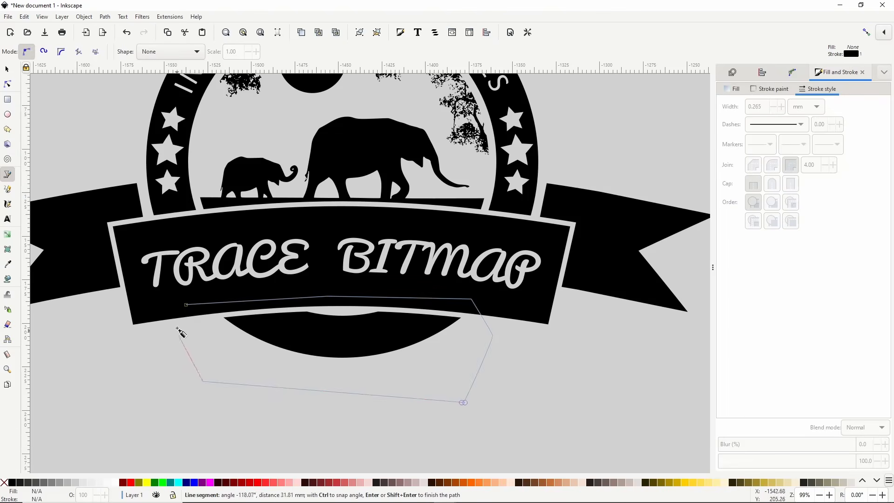
pyautogui.click(186, 304)
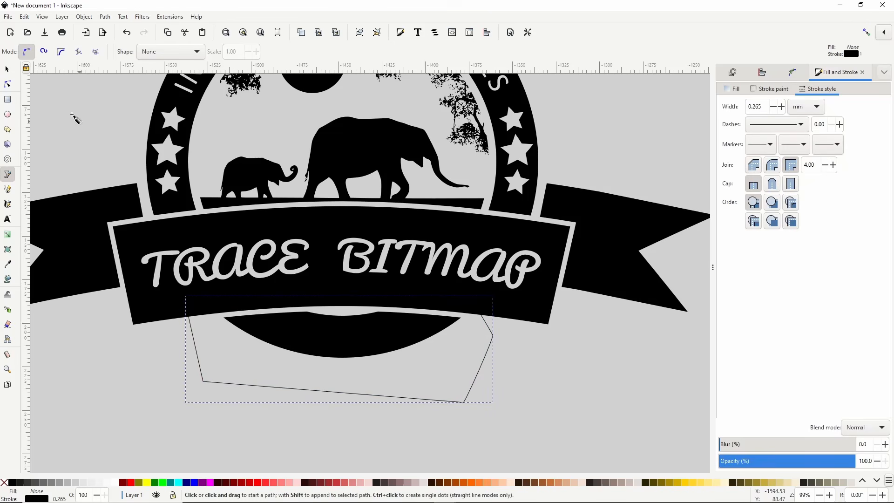
# - Subtract the drawn outline from the badge's ring with Difference to remove the segment beneath the banner
pyautogui.click(7, 70)
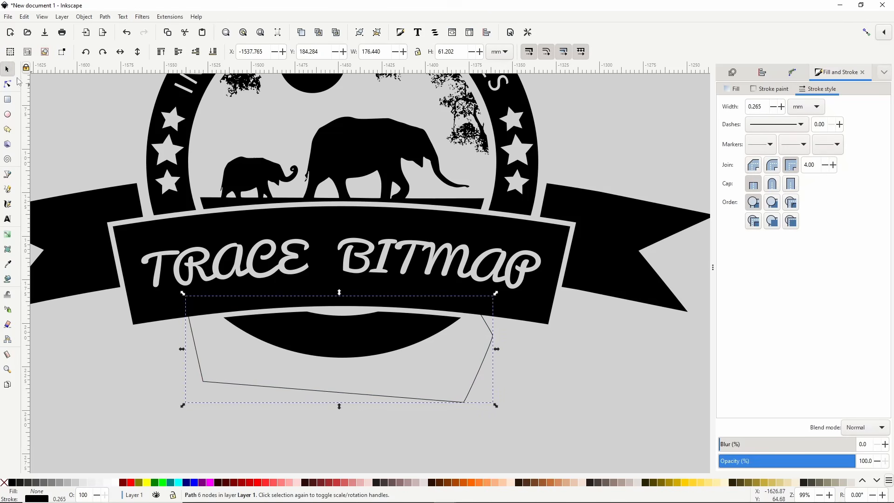
pyautogui.keyDown('shift'); pyautogui.click(312, 332); pyautogui.keyUp('shift')
pyautogui.click(107, 18)
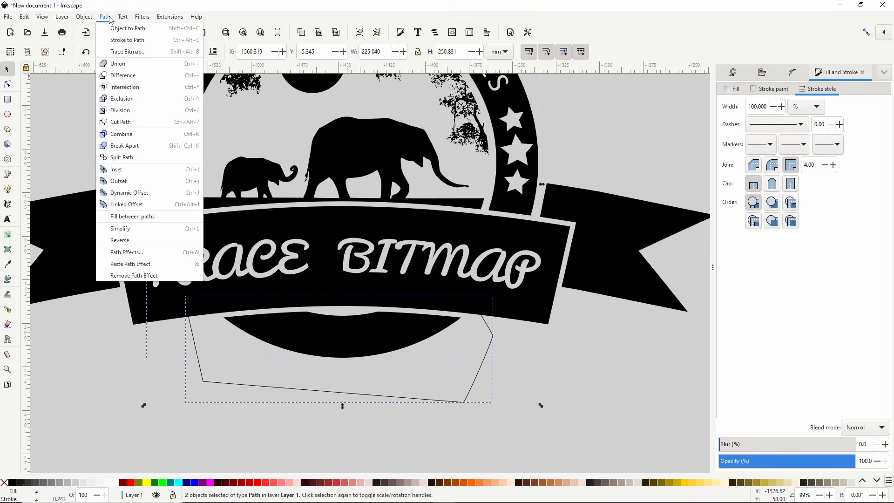
pyautogui.click(129, 88)
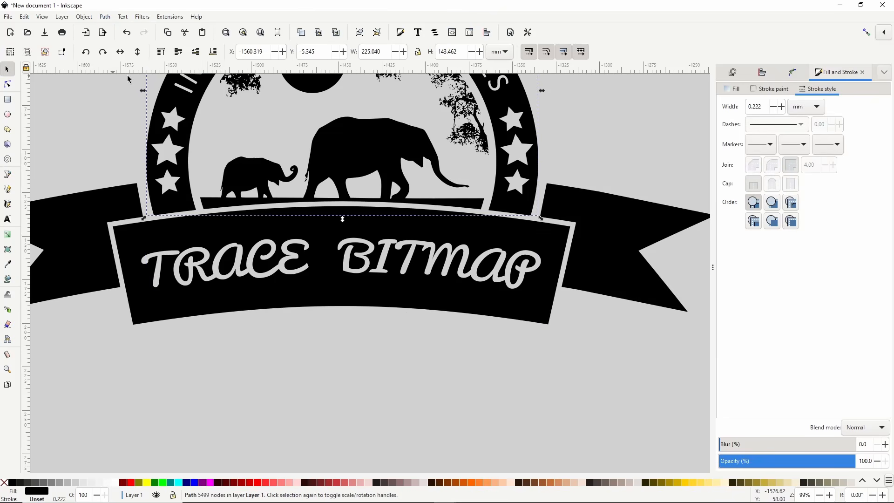
pyautogui.keyDown('ctrl'); pyautogui.scroll(-3, 294, 280); pyautogui.keyUp('ctrl')
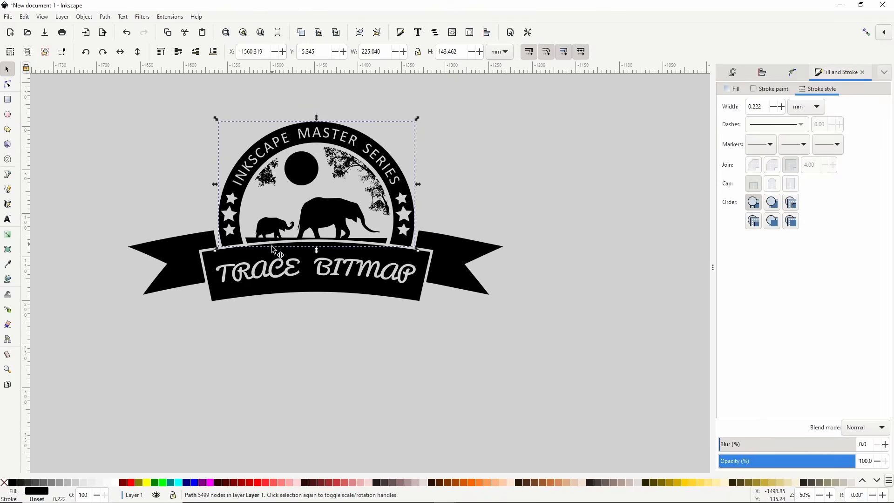
# - Unite the ring, banner panel and both ribbon tails into a single badge path
pyautogui.moveTo(136, 135); pyautogui.dragTo(532, 375)
pyautogui.click(106, 17)
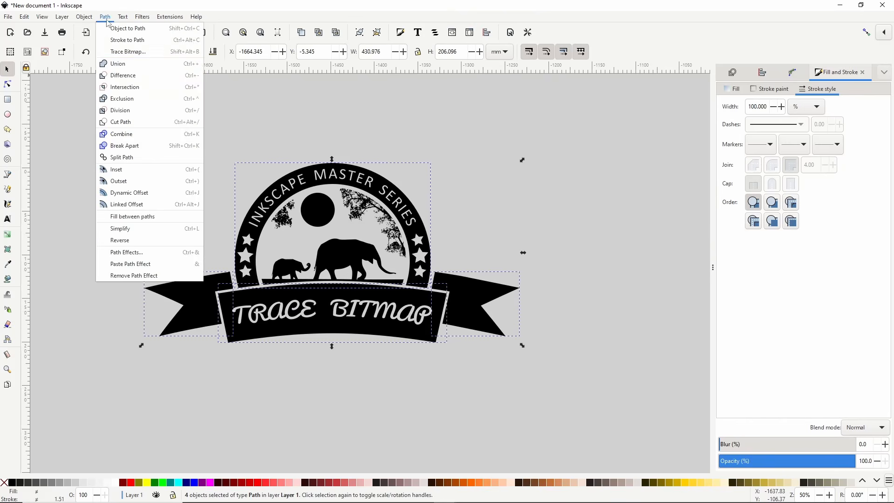
pyautogui.click(120, 64)
pyautogui.click(196, 181)
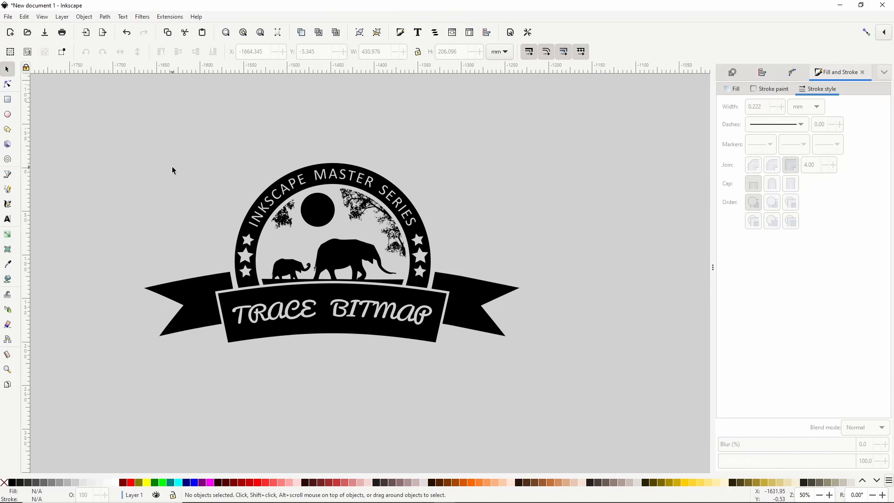
# - Import the leather image from the Master Trace Bitmap folder and move it clear of the badge
pyautogui.click(9, 18)
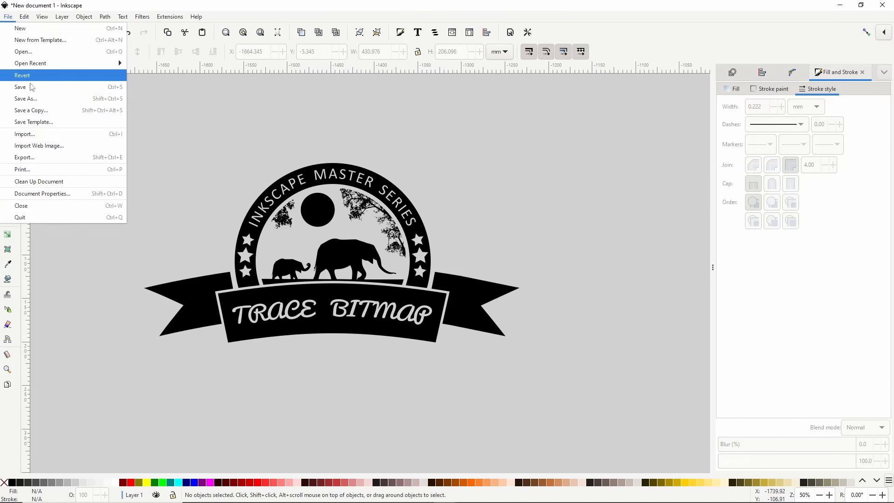
pyautogui.click(41, 135)
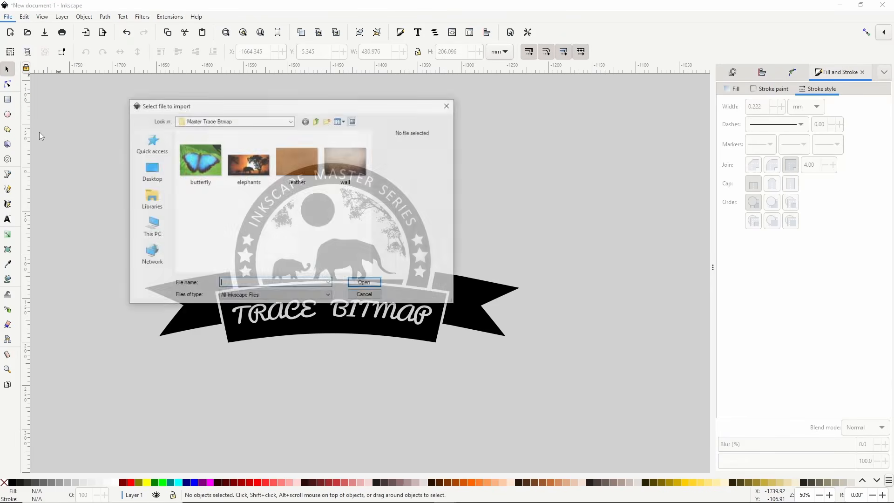
pyautogui.click(297, 163)
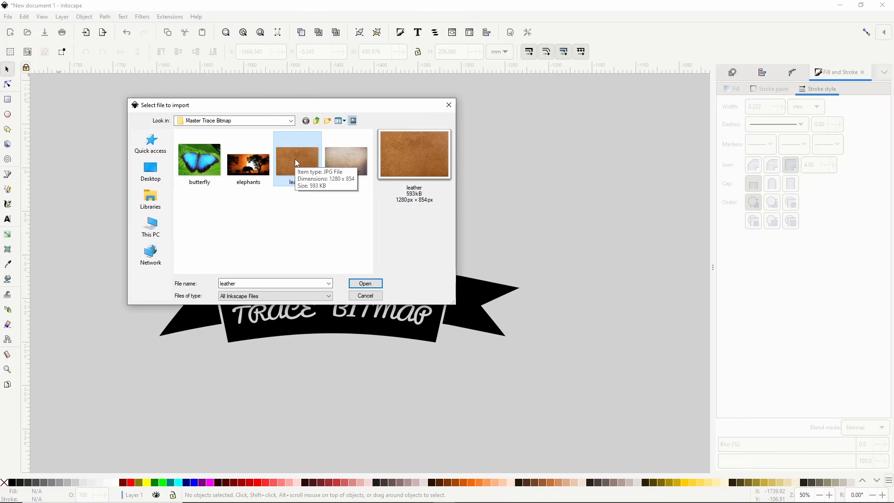
pyautogui.doubleClick(295, 159)
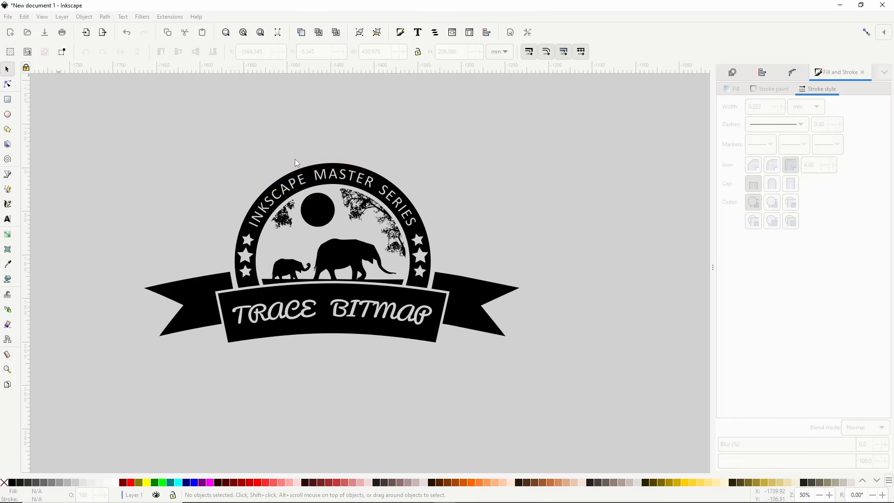
pyautogui.click(185, 164)
pyautogui.scroll(-2, 222, 248)
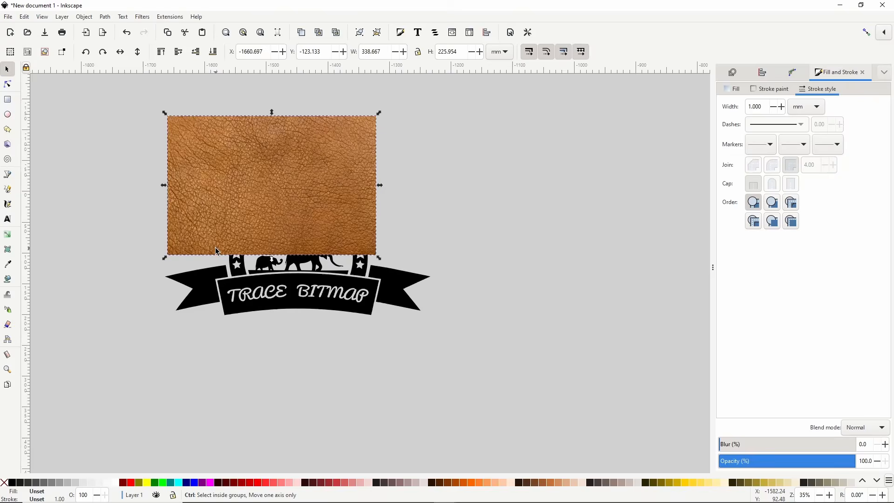
pyautogui.moveTo(235, 260); pyautogui.dragTo(303, 281)
pyautogui.moveTo(318, 230); pyautogui.dragTo(200, 179)
# - Trace the leather image as a single scan using Brightness cutoff with a threshold of 0.230
pyautogui.click(733, 73)
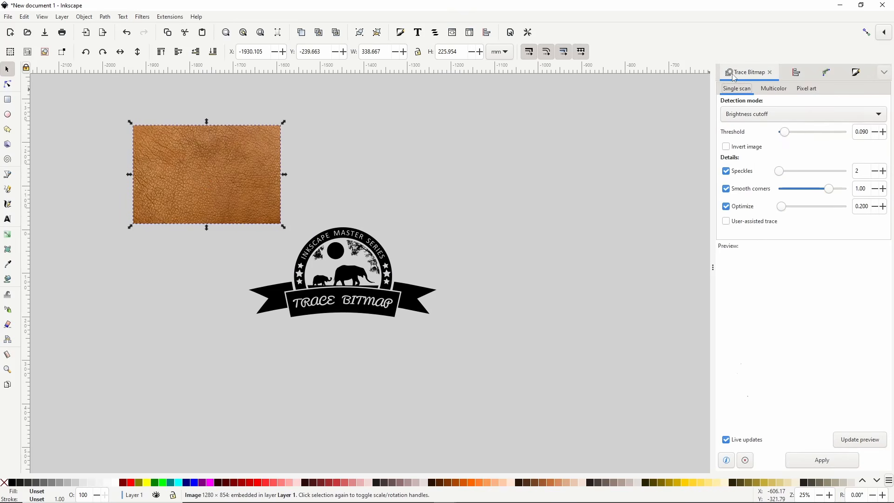
pyautogui.click(866, 132)
pyautogui.scroll(3, 865, 132)
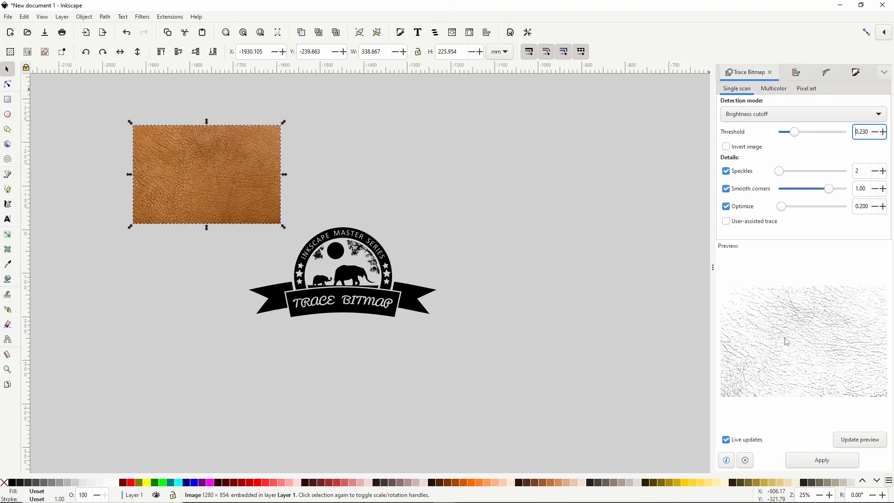
pyautogui.click(835, 461)
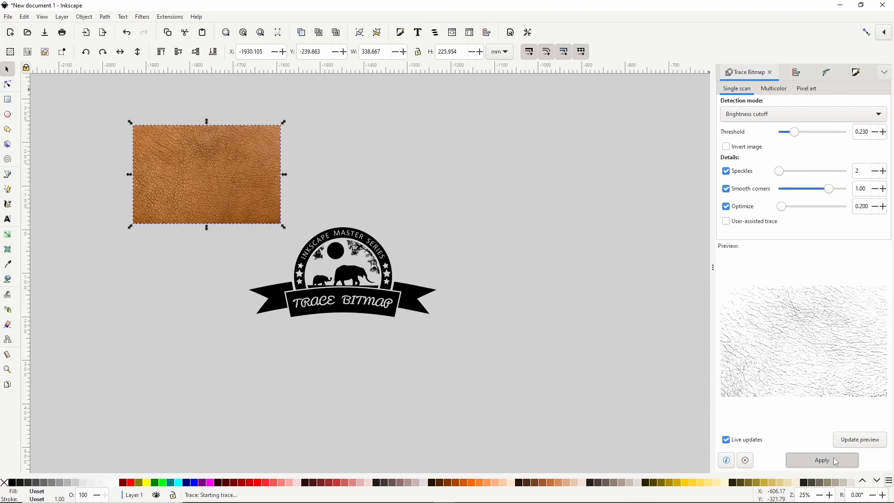
# - Move the leather trace over the badge and delete the original leather image
pyautogui.moveTo(197, 175); pyautogui.dragTo(329, 273)
pyautogui.click(212, 189)
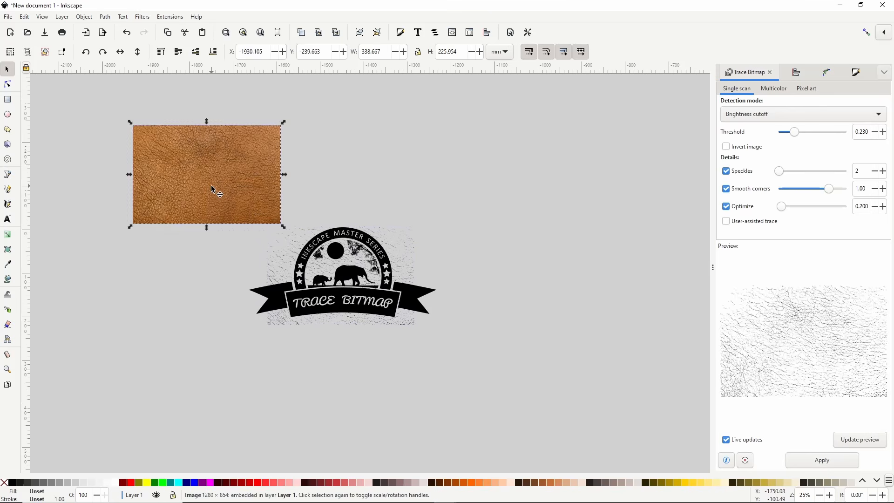
pyautogui.press('Delete')
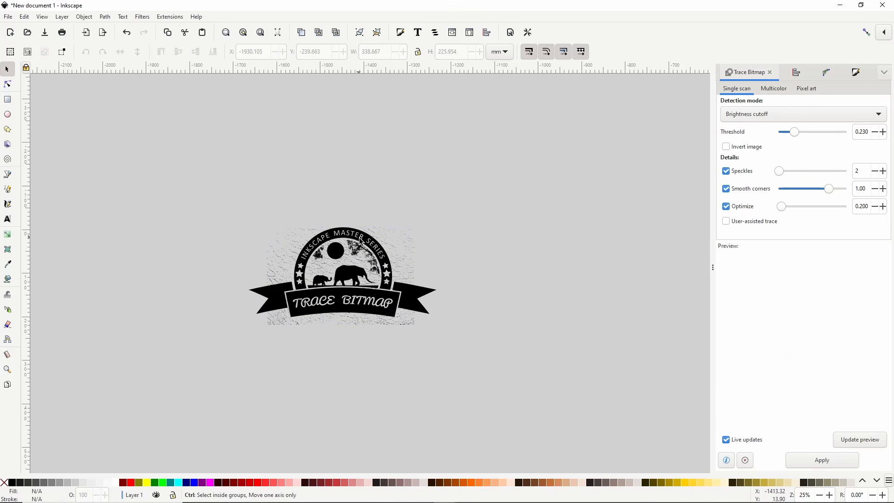
# - Enlarge the leather trace to about 455 by 255 mm so that it covers the whole badge
pyautogui.scroll(2, 360, 238)
pyautogui.click(440, 278)
pyautogui.moveTo(473, 421); pyautogui.dragTo(522, 425)
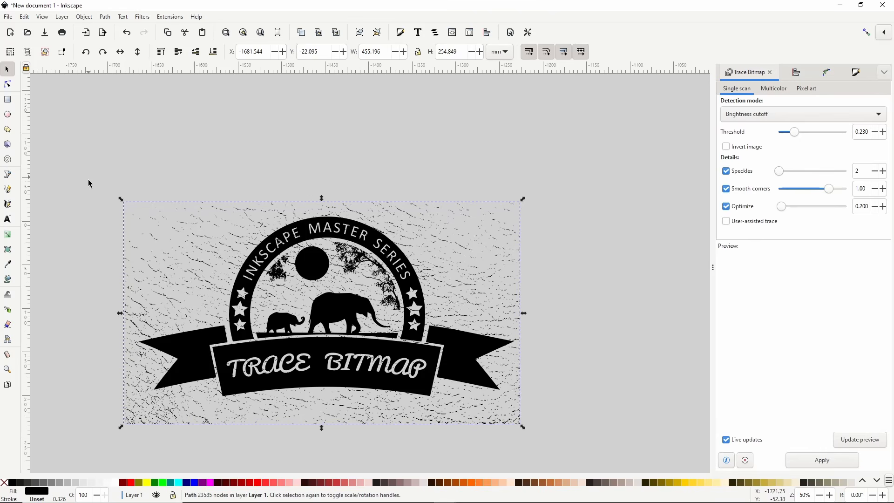
# - Try subtracting the leather trace from the badge with Difference, and undo it
pyautogui.moveTo(89, 179); pyautogui.dragTo(542, 446)
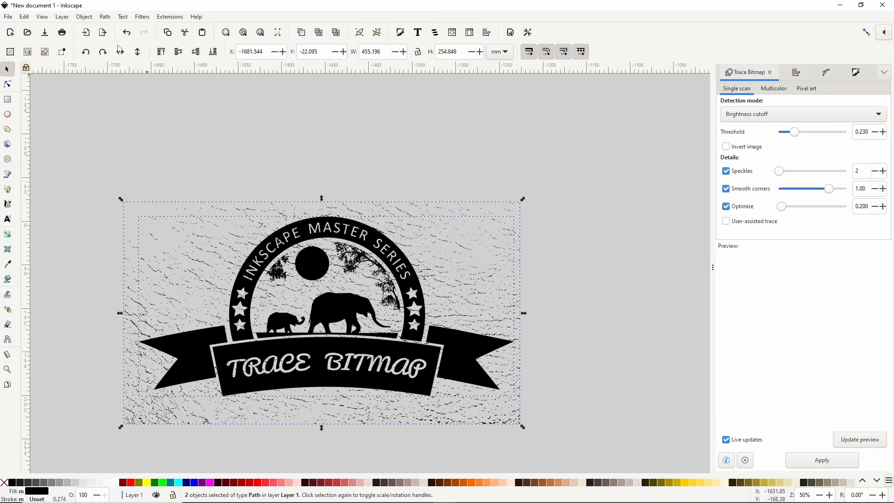
pyautogui.click(106, 17)
pyautogui.click(134, 81)
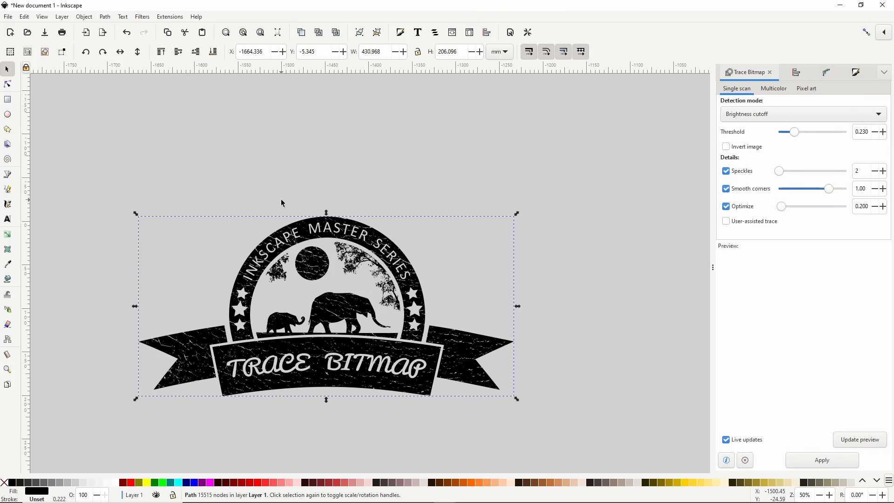
pyautogui.hotkey('ctrl', 'z')
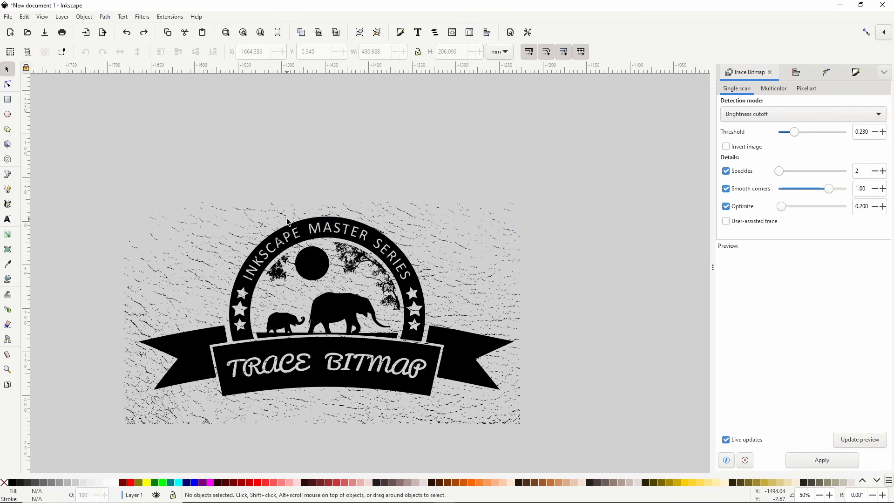
# - Apply the leather trace to the badge as an inverse clip (LPE) to create the distressed texture
pyautogui.moveTo(88, 169); pyautogui.dragTo(554, 451)
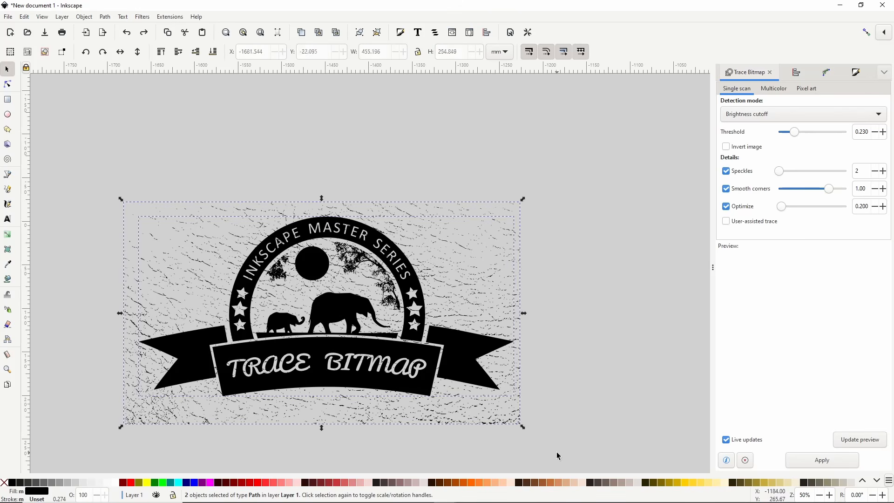
pyautogui.click(84, 17)
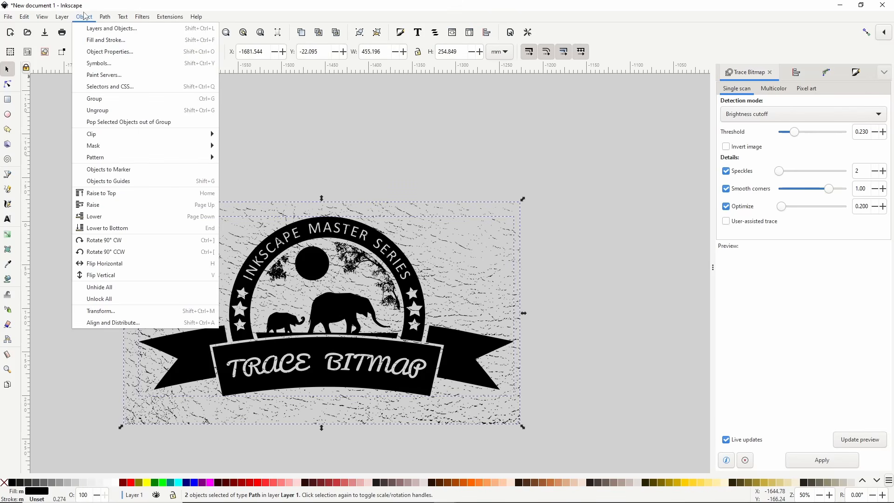
pyautogui.moveTo(117, 139)
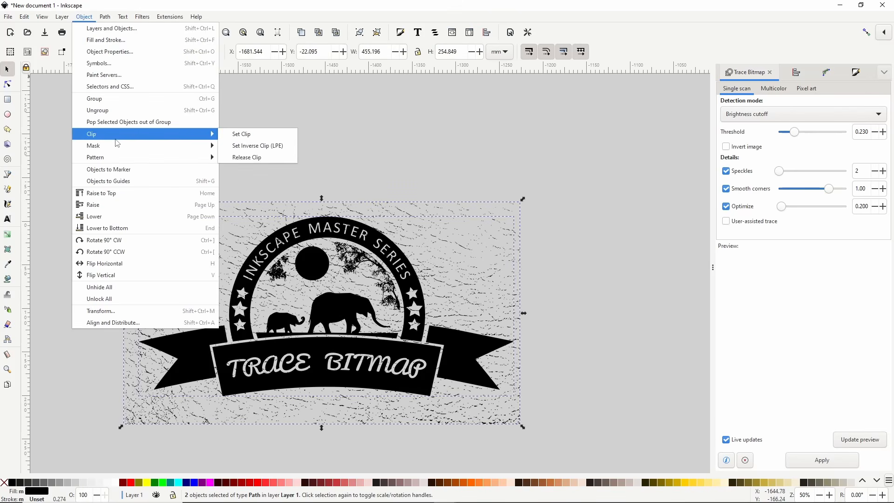
pyautogui.click(270, 145)
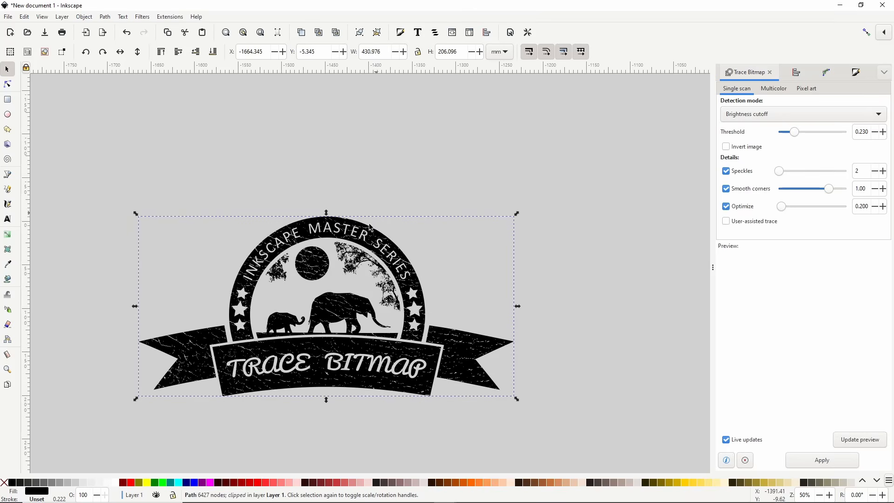
# - Release the badge's clip and subtract the leather trace from the badge with Difference
pyautogui.rightClick(407, 264)
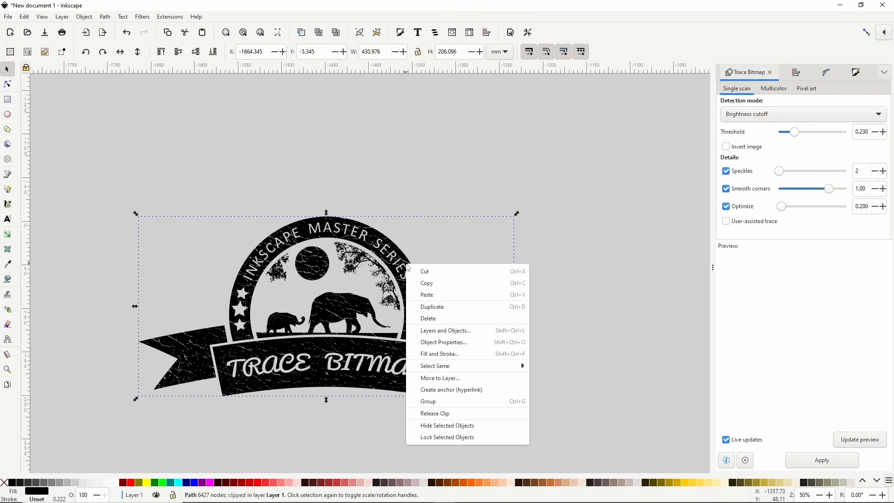
pyautogui.click(437, 413)
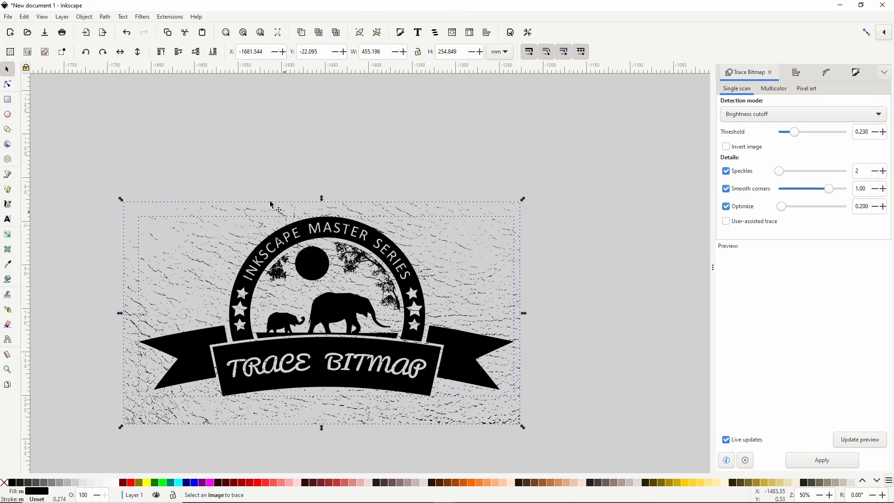
pyautogui.click(109, 18)
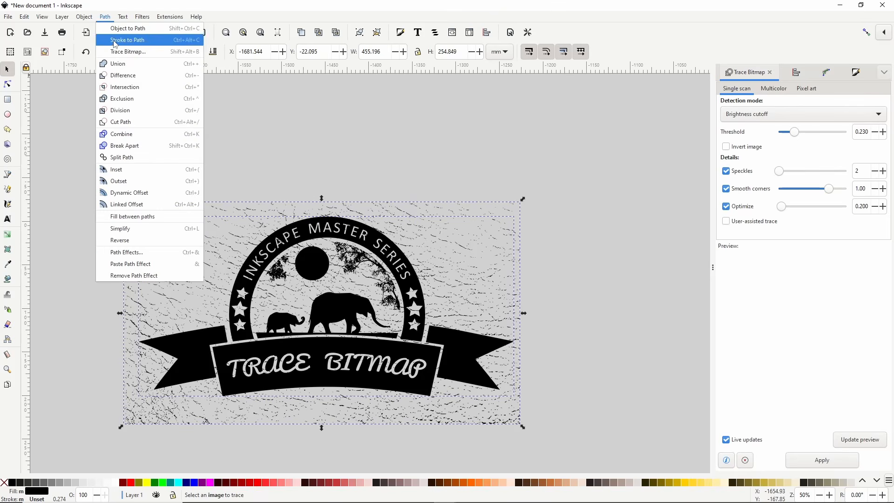
pyautogui.click(122, 76)
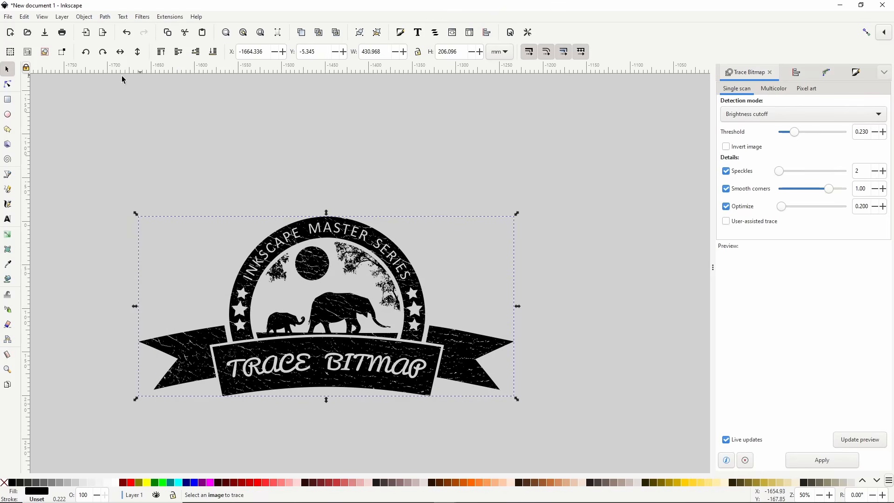
# - Draw a rectangle about 454 by 258 mm beside the badge, with 100% opacity and no stroke
pyautogui.scroll(-1, 180, 225)
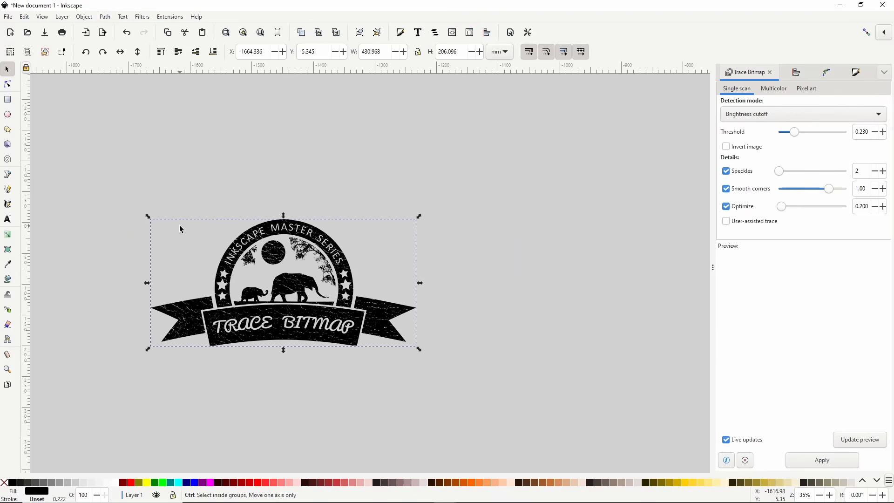
pyautogui.moveTo(158, 218); pyautogui.dragTo(355, 190)
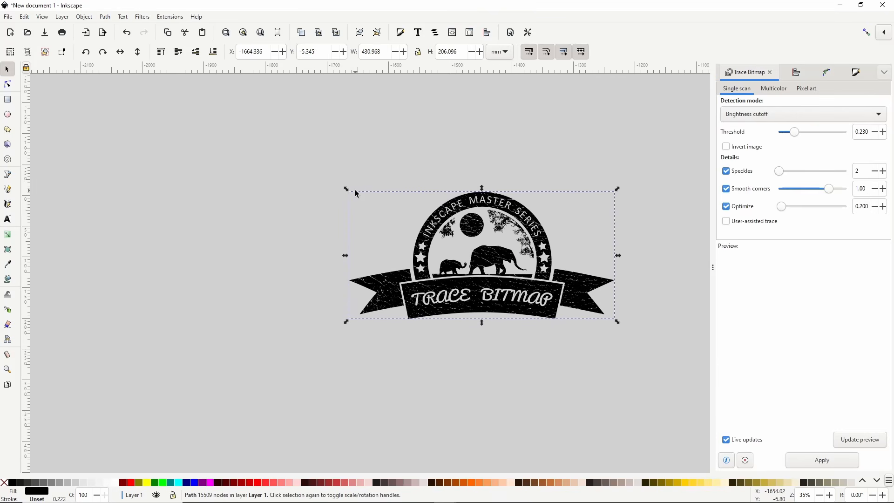
pyautogui.click(7, 99)
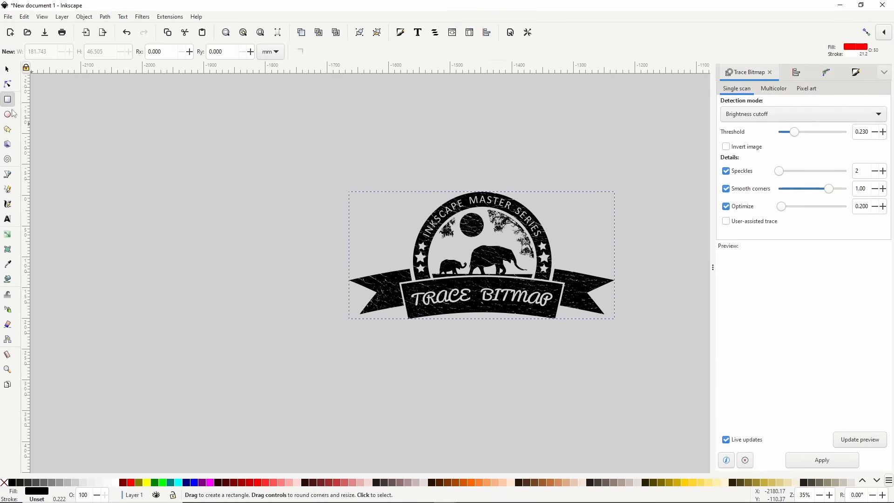
pyautogui.moveTo(57, 173); pyautogui.dragTo(337, 331)
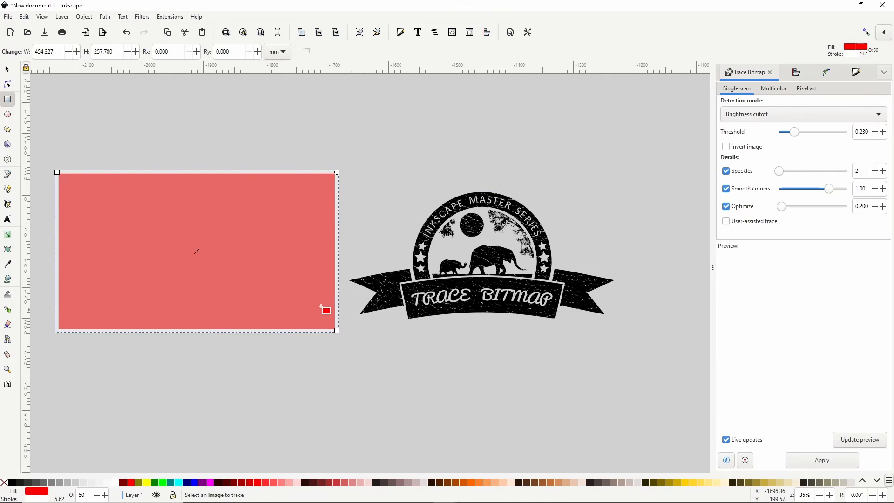
pyautogui.doubleClick(88, 498)
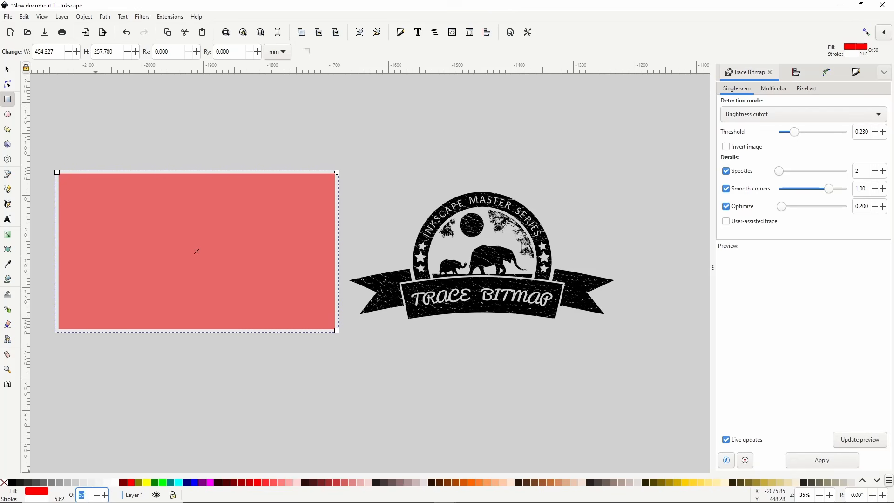
pyautogui.press('Return')
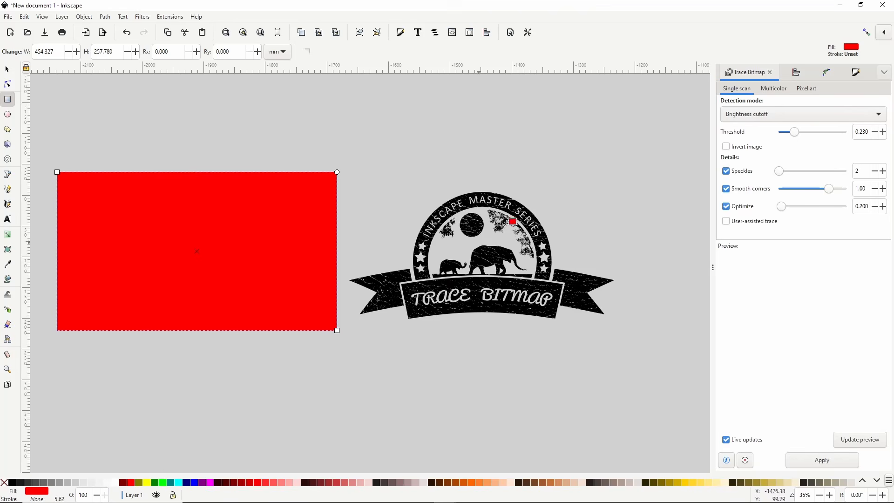
# - Fill the rectangle with a flat beige of hue 37, saturation 26 and value 90
pyautogui.click(867, 76)
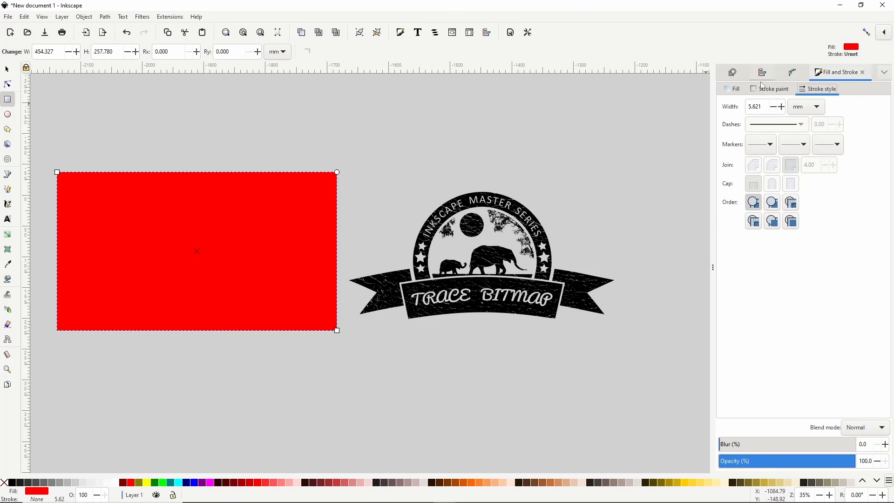
pyautogui.click(731, 92)
pyautogui.click(741, 152)
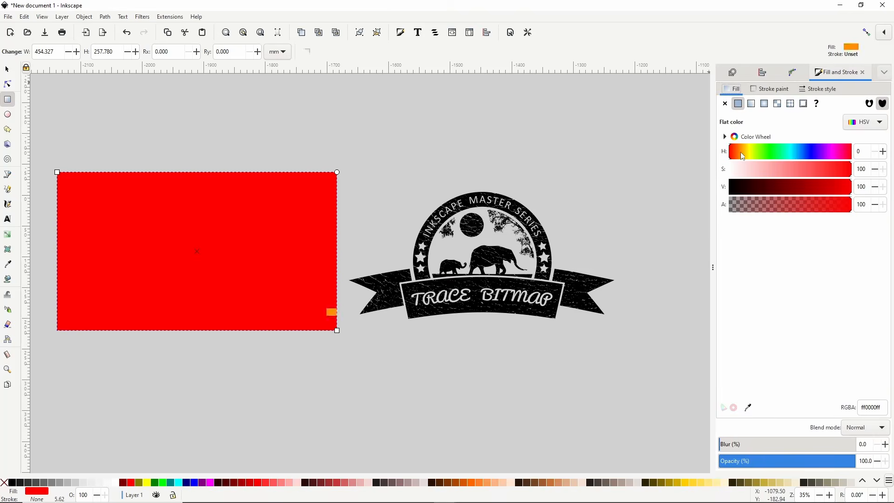
pyautogui.moveTo(754, 171); pyautogui.dragTo(761, 172)
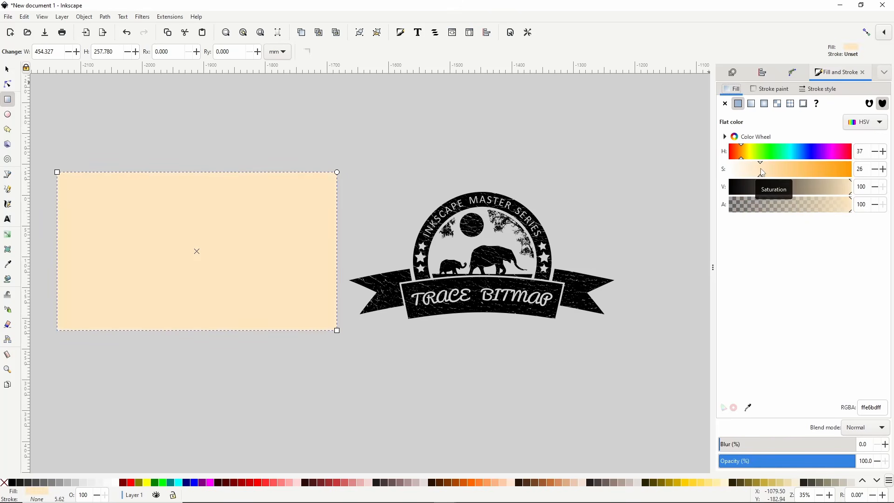
pyautogui.moveTo(833, 186); pyautogui.dragTo(841, 192)
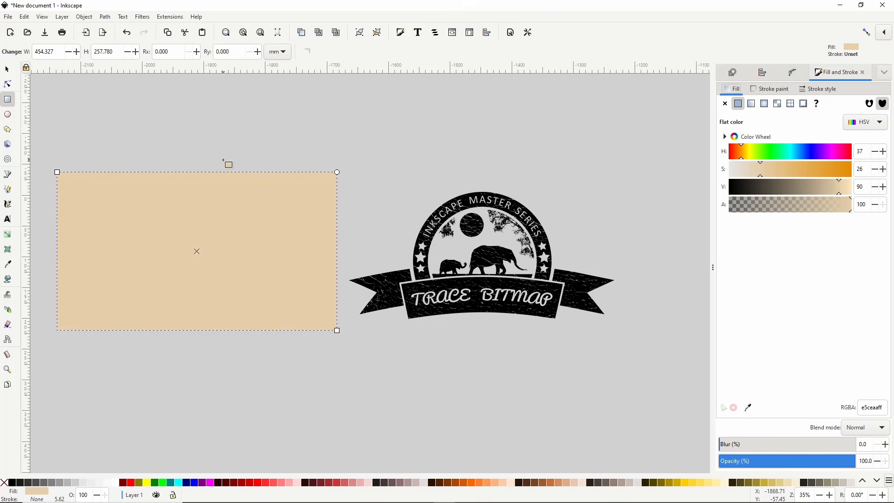
# - Import the wall image and place it on the empty canvas above the beige rectangle
pyautogui.click(8, 17)
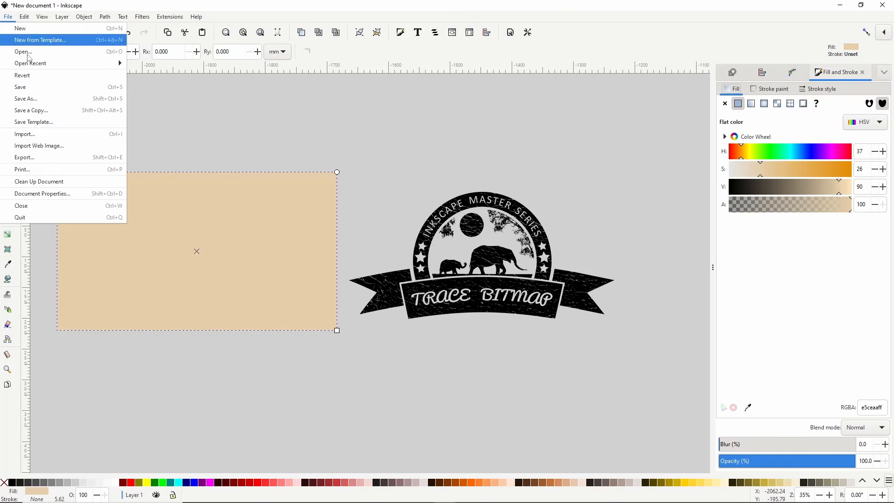
pyautogui.click(60, 134)
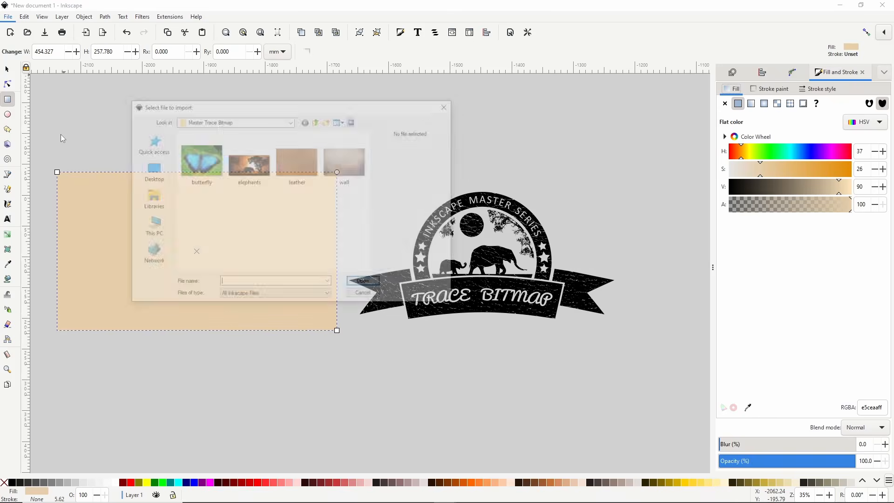
pyautogui.click(342, 167)
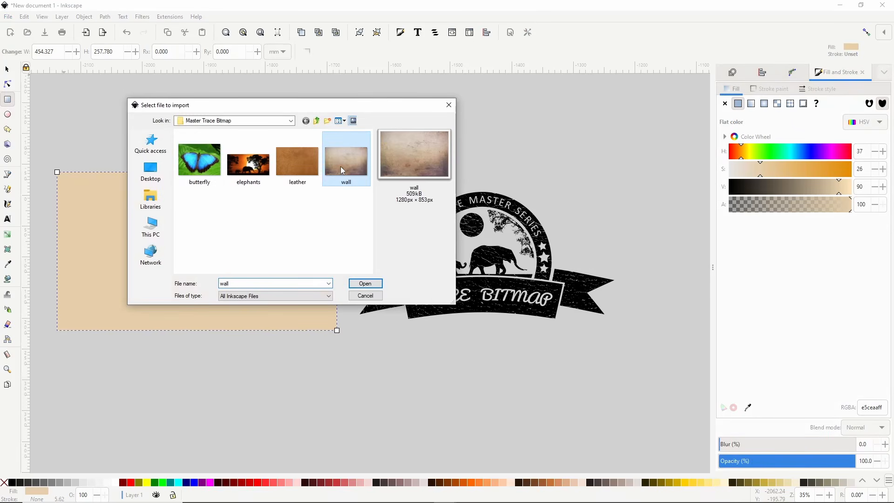
pyautogui.click(366, 284)
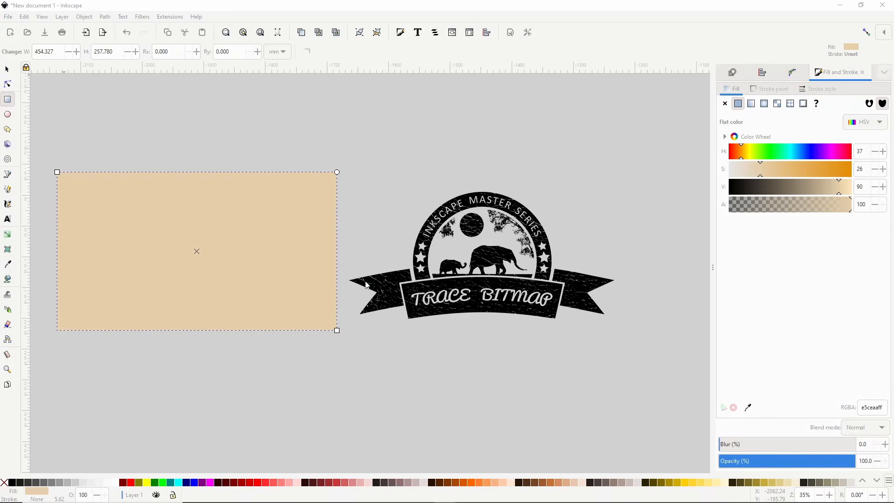
pyautogui.click(192, 174)
pyautogui.moveTo(186, 196); pyautogui.dragTo(266, 250)
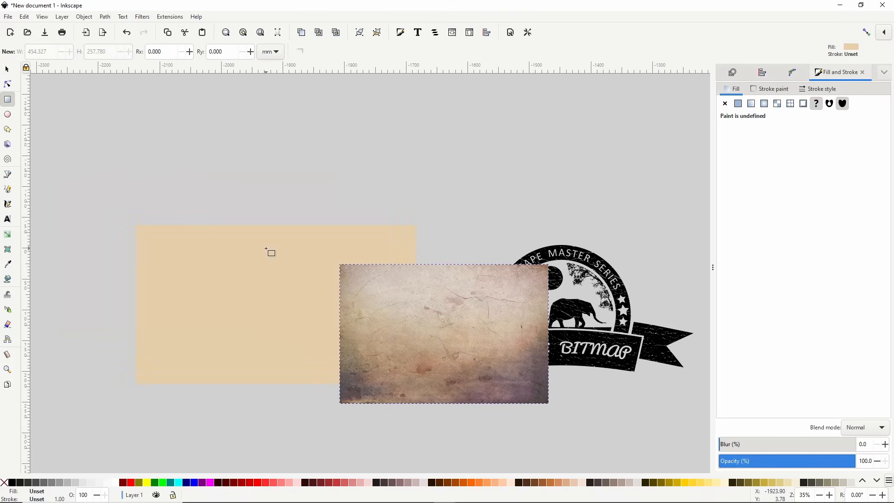
pyautogui.click(7, 69)
pyautogui.moveTo(354, 276); pyautogui.dragTo(139, 119)
# - Trace the wall image as a single scan with Brightness cutoff at a threshold of 0.410
pyautogui.click(730, 75)
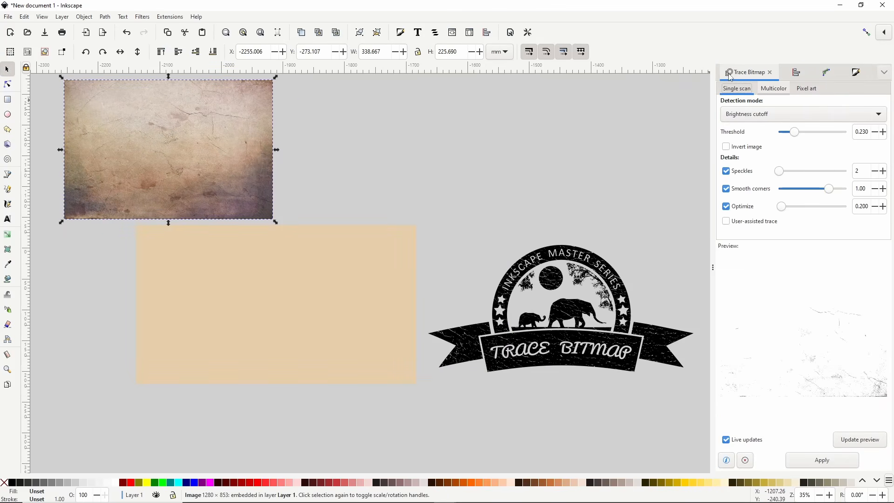
pyautogui.click(865, 132)
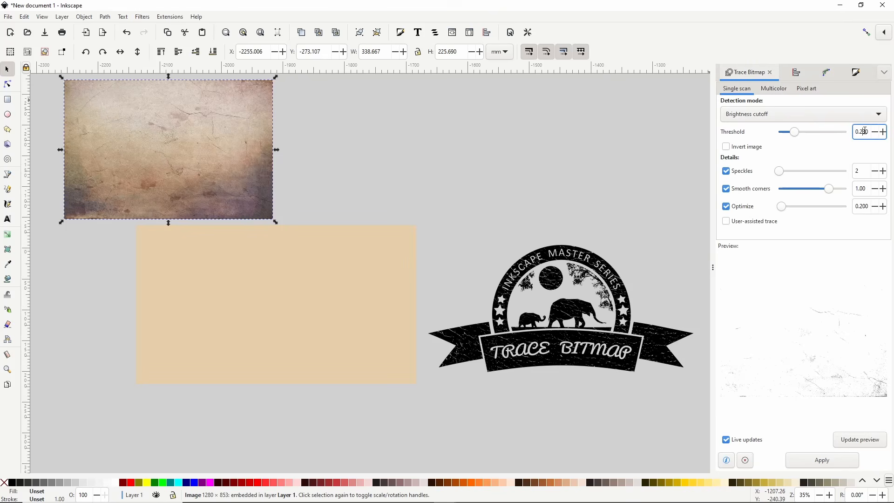
pyautogui.scroll(20, 865, 132)
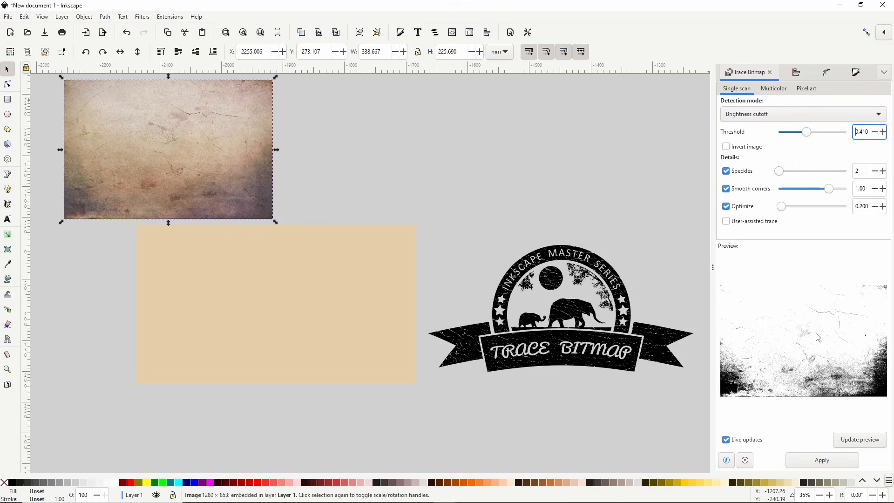
pyautogui.click(815, 461)
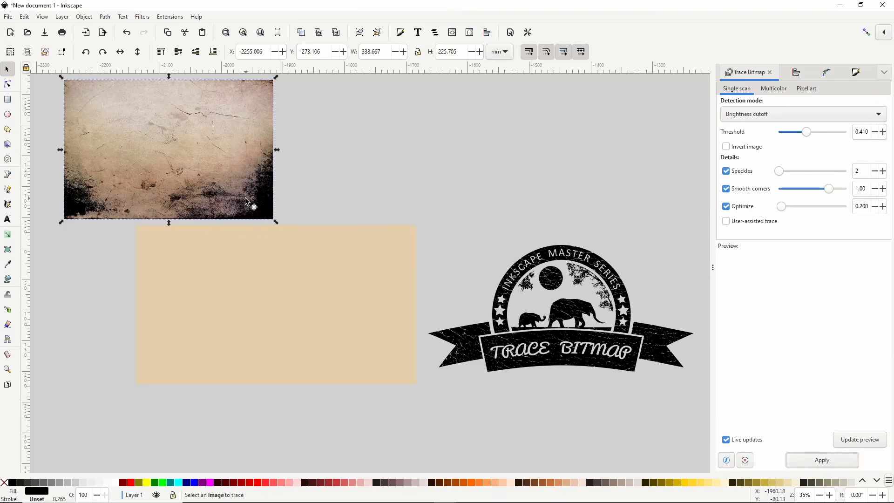
# - Fit the wall trace over the beige rectangle at about 464 by 299 mm and delete the original wall image
pyautogui.moveTo(251, 204)
pyautogui.mouseDown()
pyautogui.moveTo(286, 282)
pyautogui.moveTo(323, 325)
pyautogui.mouseUp()
pyautogui.click(250, 146)
pyautogui.press('Delete')
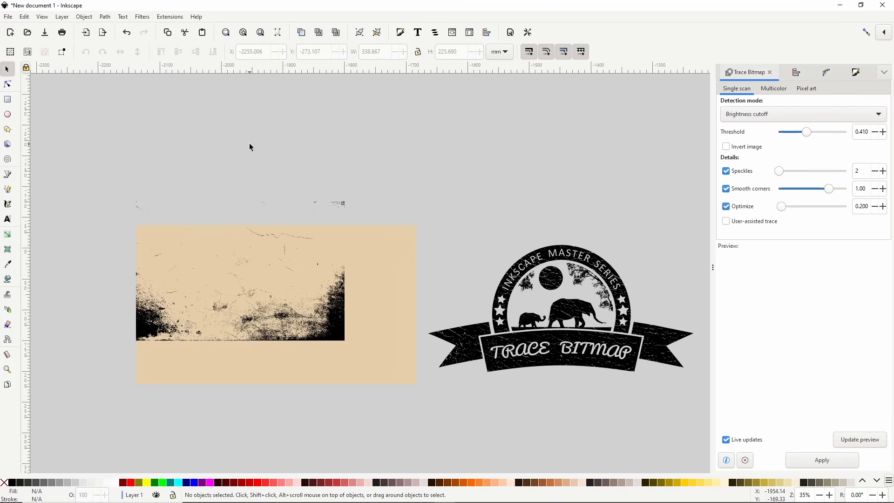
pyautogui.moveTo(329, 318)
pyautogui.mouseDown()
pyautogui.moveTo(354, 353)
pyautogui.moveTo(421, 387)
pyautogui.mouseUp()
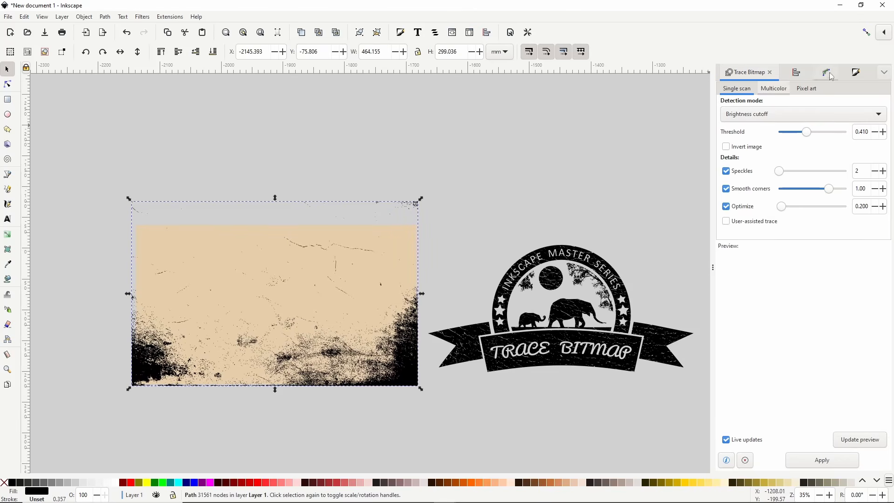
# - Make the wall trace white and set its opacity to 35%
pyautogui.click(856, 72)
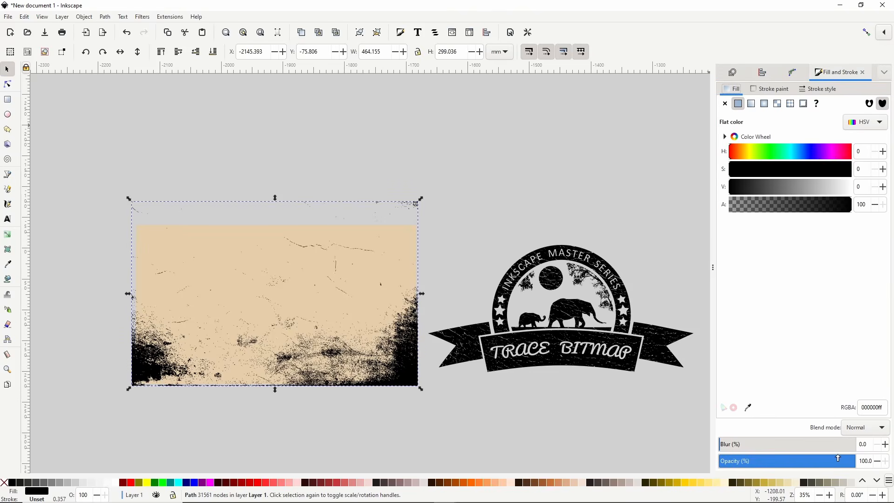
pyautogui.moveTo(837, 461); pyautogui.dragTo(746, 461)
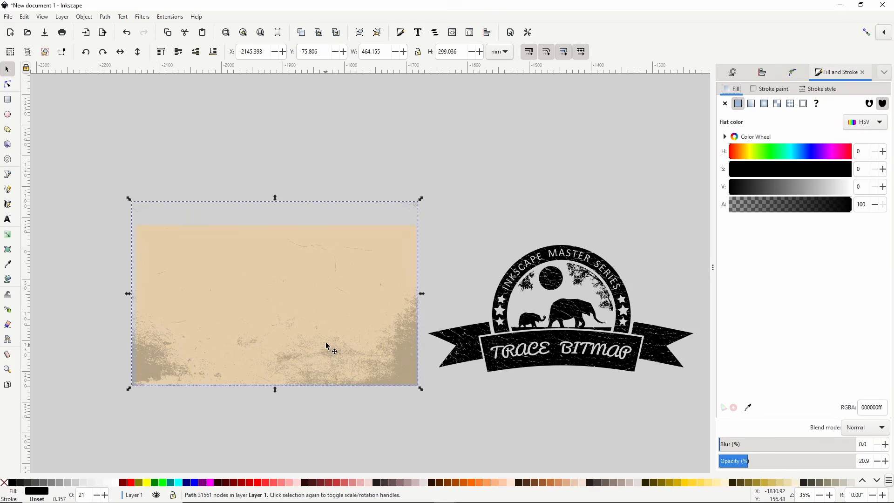
pyautogui.moveTo(821, 192); pyautogui.dragTo(853, 187)
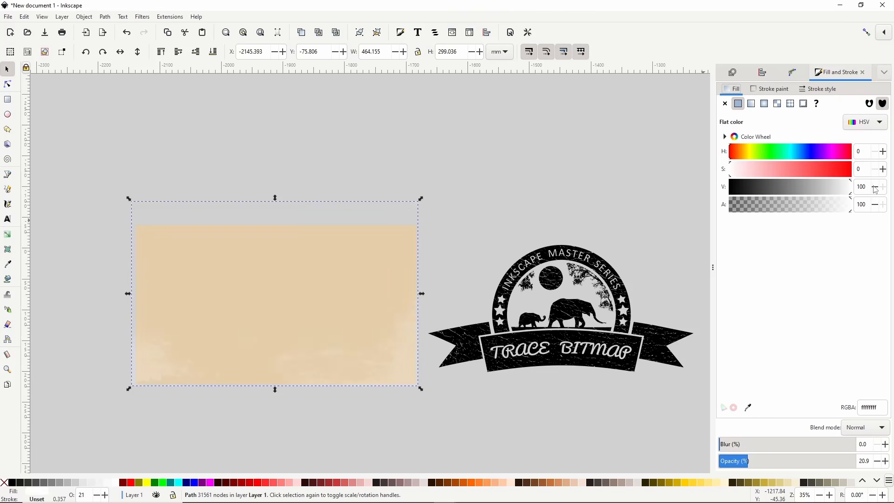
pyautogui.moveTo(752, 462)
pyautogui.mouseDown()
pyautogui.moveTo(782, 463)
pyautogui.moveTo(767, 461)
pyautogui.mouseUp()
# - Duplicate the white wall trace, flip the copy vertically and resize it to about 485 by 269 mm over the rectangle's upper edge
pyautogui.rightClick(401, 343)
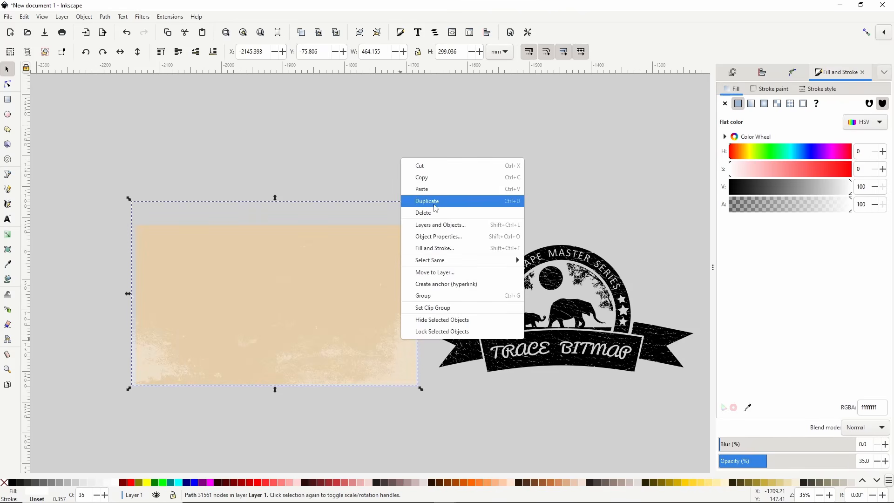
pyautogui.click(433, 203)
pyautogui.press('v')
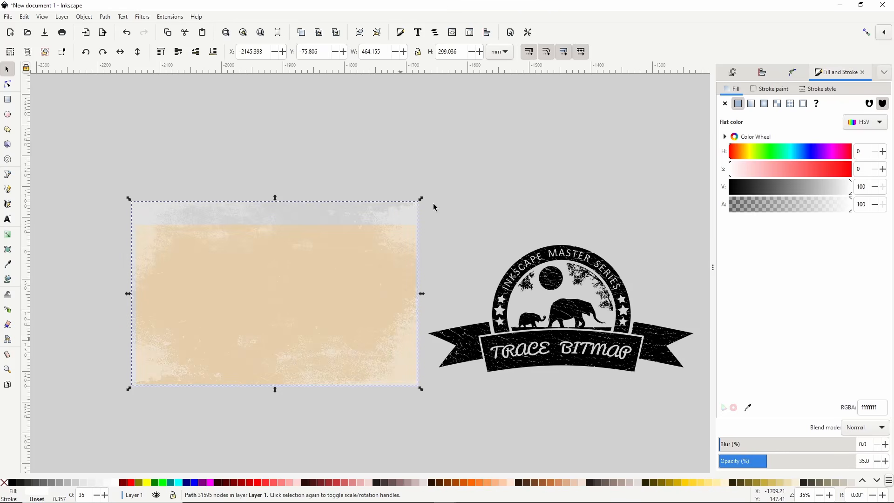
pyautogui.moveTo(421, 199); pyautogui.dragTo(423, 222)
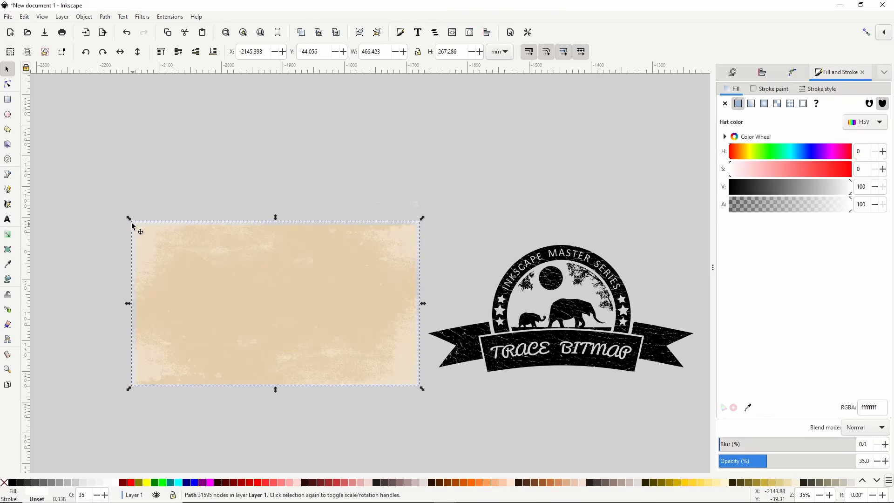
pyautogui.moveTo(131, 222); pyautogui.dragTo(118, 218)
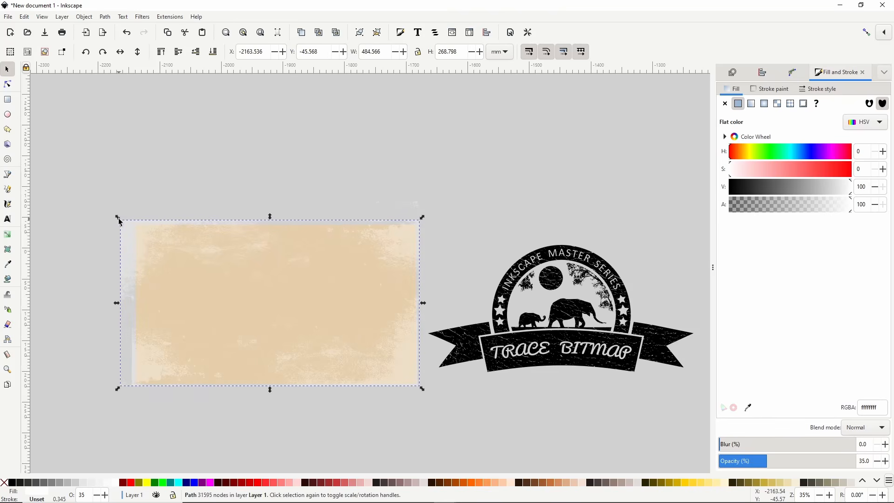
# - Merge the two white wall traces into one path with Union
pyautogui.keyDown('alt'); pyautogui.keyDown('shift'); pyautogui.click(156, 360); pyautogui.keyUp('shift'); pyautogui.keyUp('alt')
pyautogui.click(105, 17)
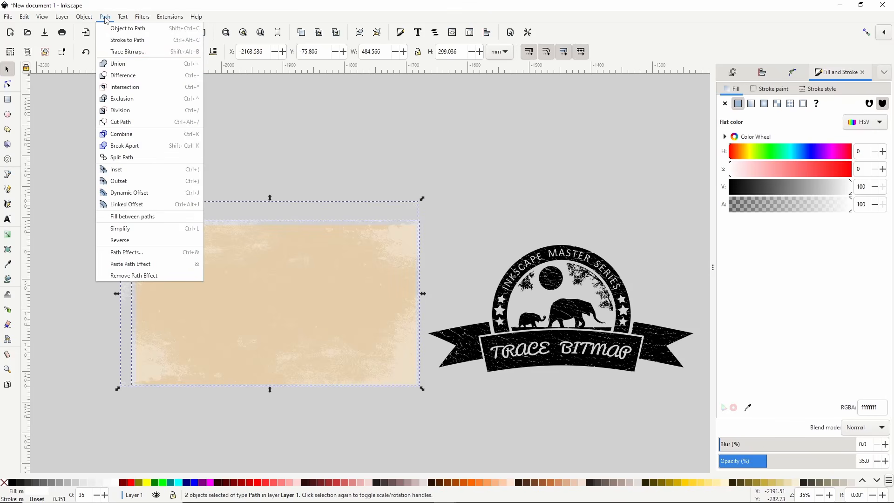
pyautogui.click(120, 64)
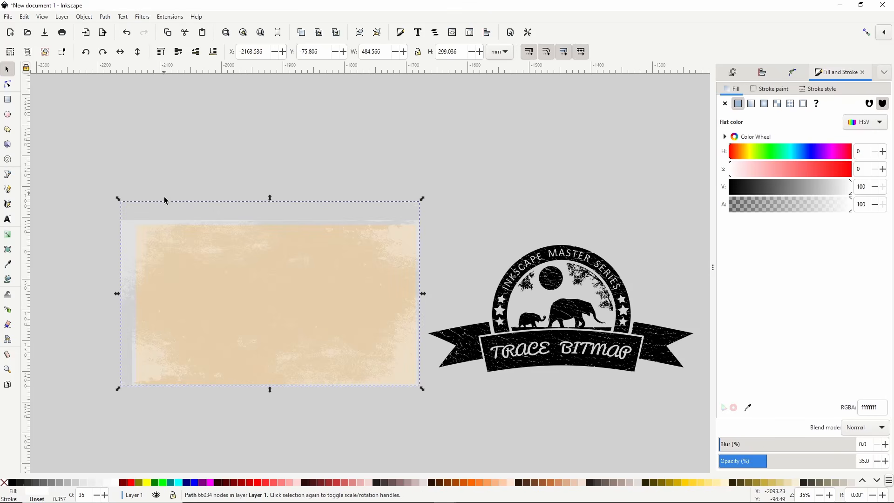
# - Duplicate the beige rectangle and trim the white wall trace to its outline with Intersection
pyautogui.click(201, 259)
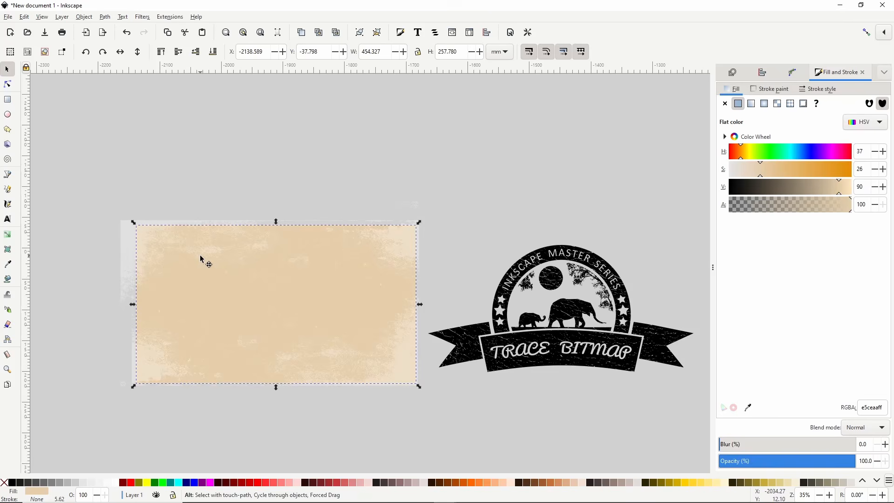
pyautogui.click(304, 33)
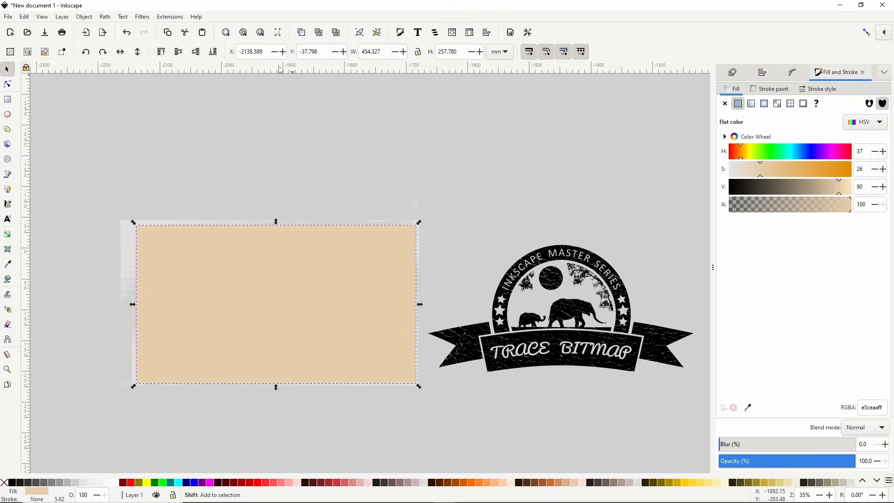
pyautogui.keyDown('shift'); pyautogui.click(130, 243); pyautogui.keyUp('shift')
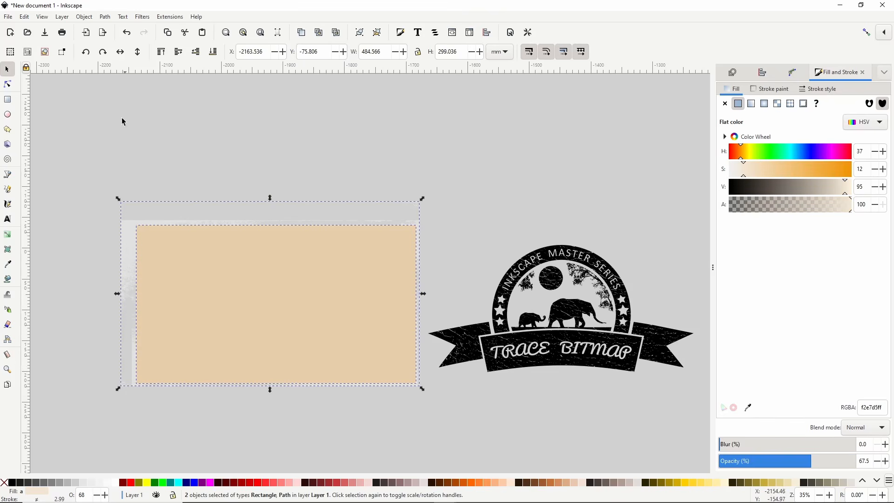
pyautogui.click(105, 17)
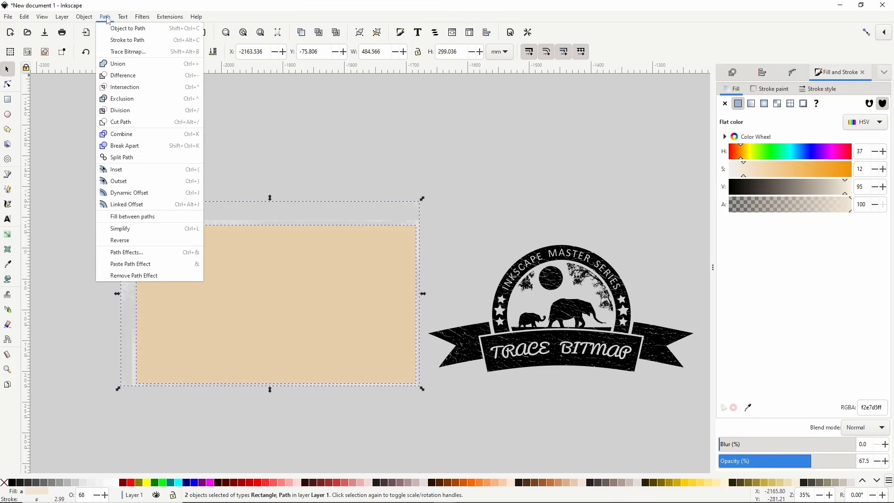
pyautogui.click(132, 90)
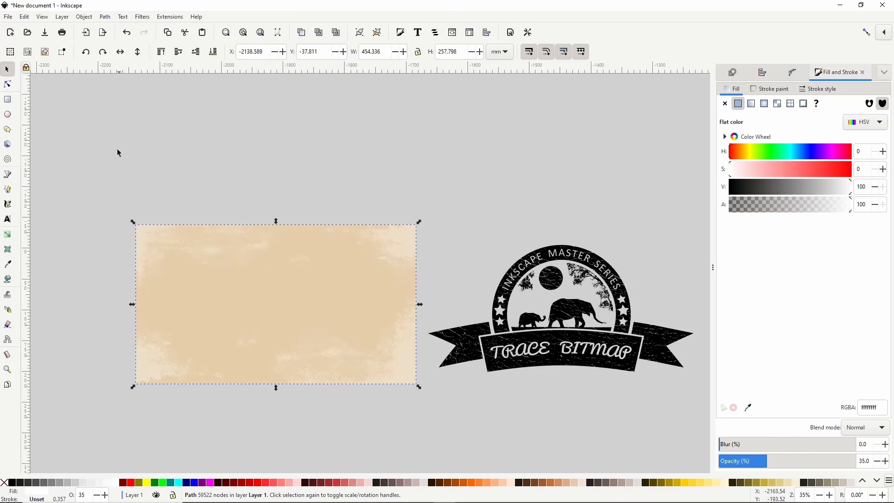
# - Group the trimmed white texture with the beige rectangle
pyautogui.moveTo(112, 172); pyautogui.dragTo(438, 421)
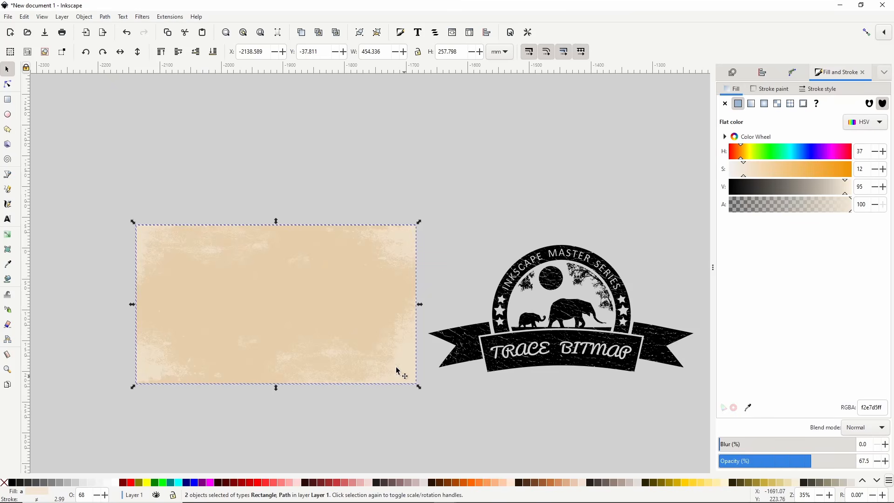
pyautogui.rightClick(376, 341)
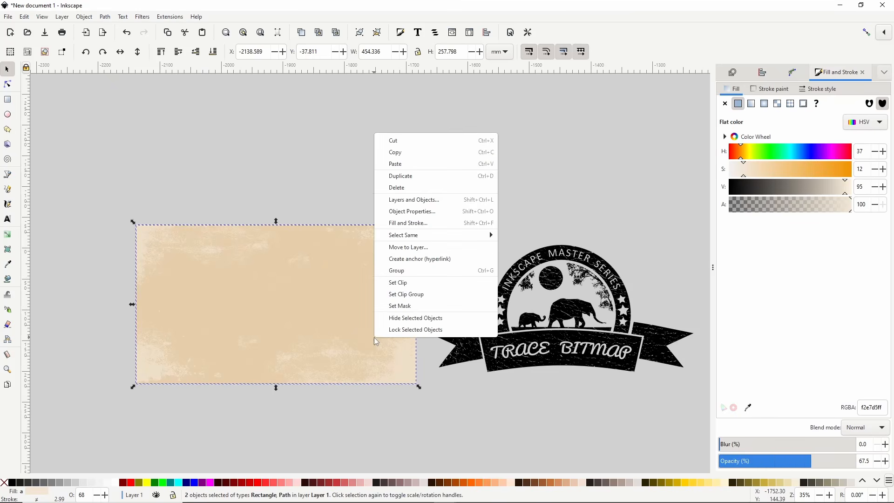
pyautogui.click(402, 271)
# - Raise the badge to the top and centre it horizontally and vertically on the textured background group
pyautogui.click(524, 280)
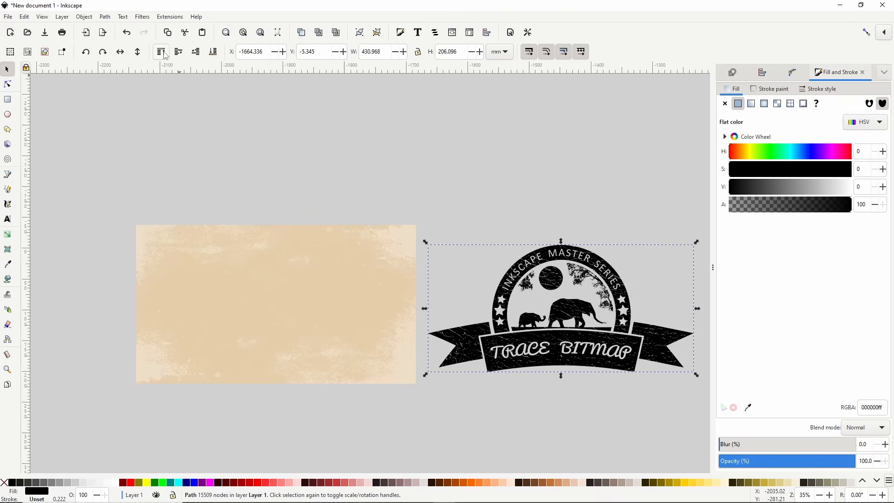
pyautogui.keyDown('shift'); pyautogui.click(311, 284); pyautogui.keyUp('shift')
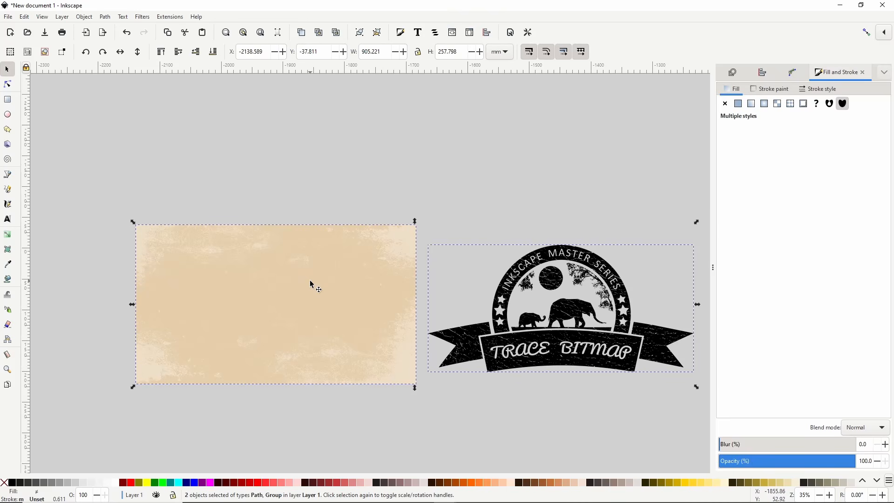
pyautogui.click(763, 73)
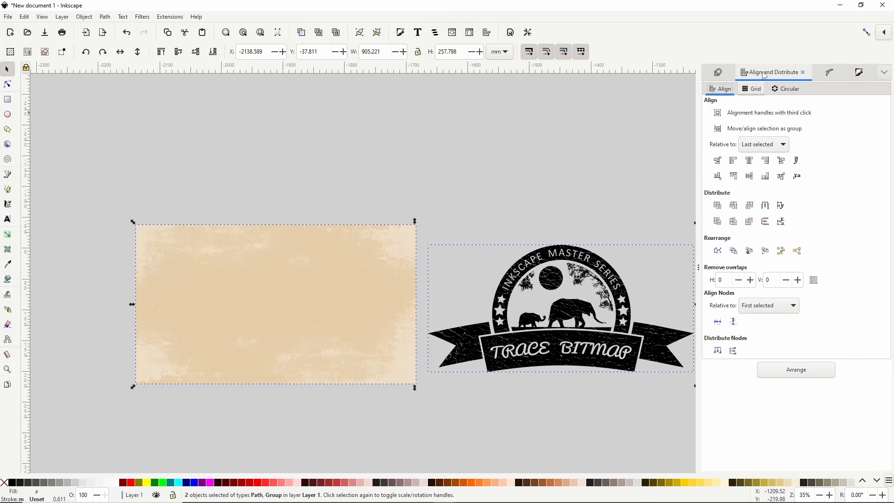
pyautogui.click(750, 161)
pyautogui.click(750, 176)
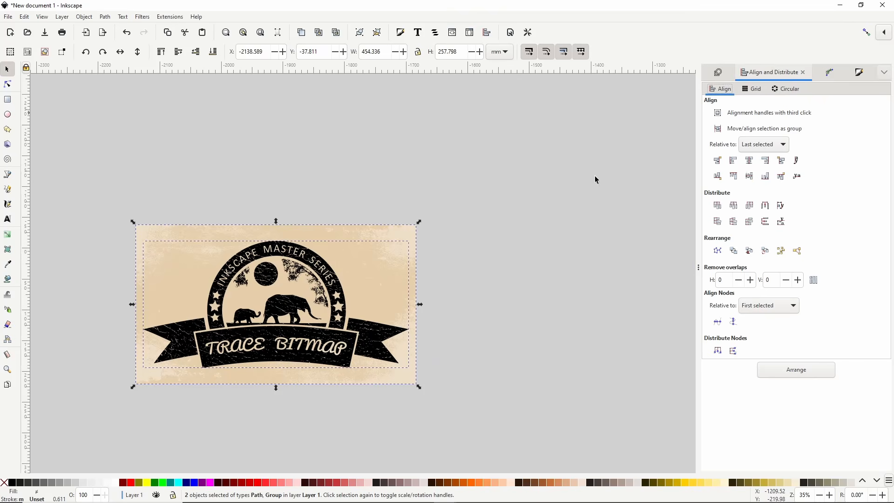
pyautogui.click(385, 179)
# - Fill the badge with dark brown, setting hue 48, saturation 71 and value 25
pyautogui.click(333, 288)
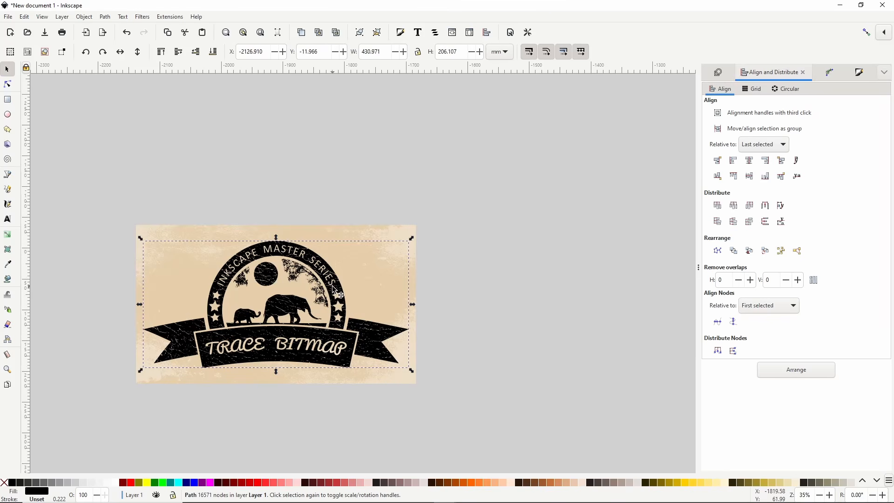
pyautogui.click(859, 72)
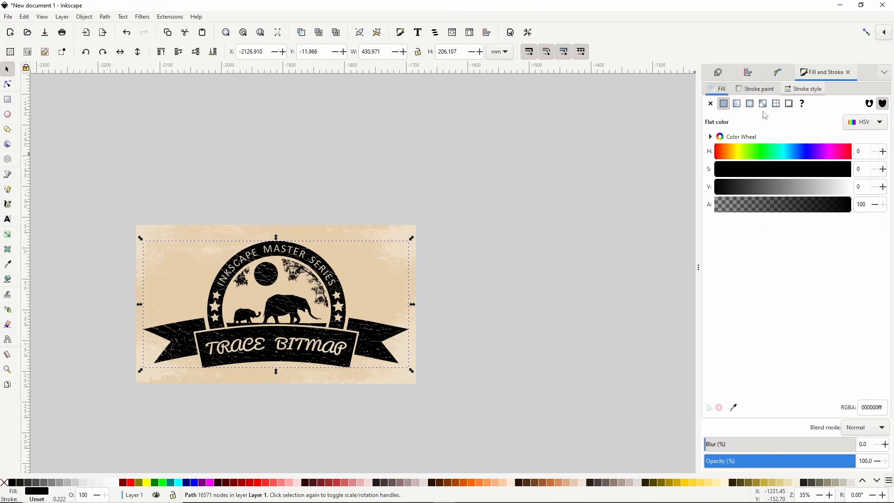
pyautogui.click(732, 152)
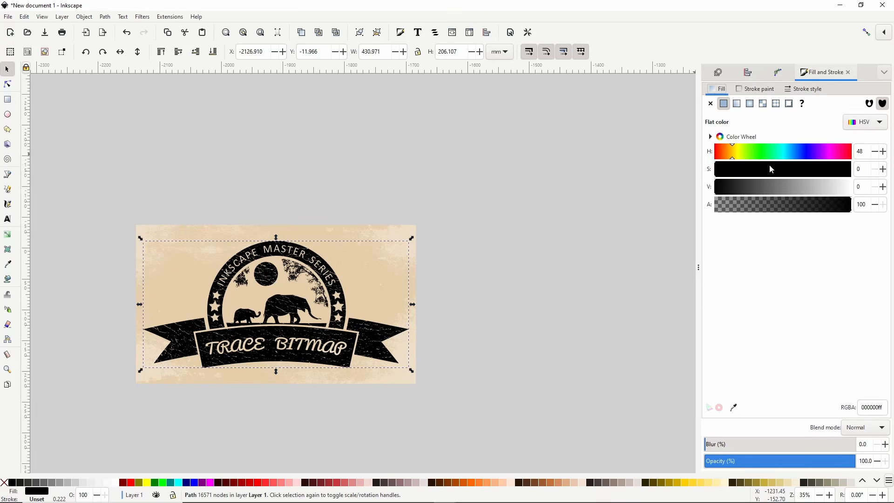
pyautogui.click(815, 171)
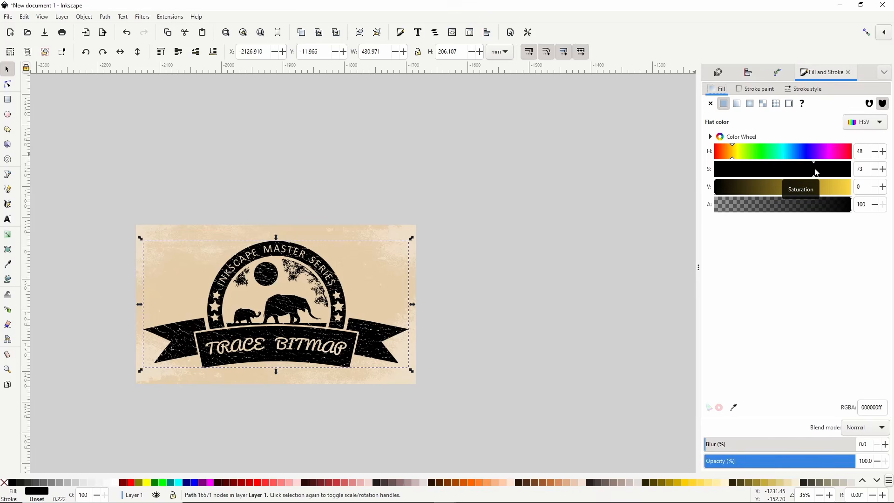
pyautogui.click(775, 185)
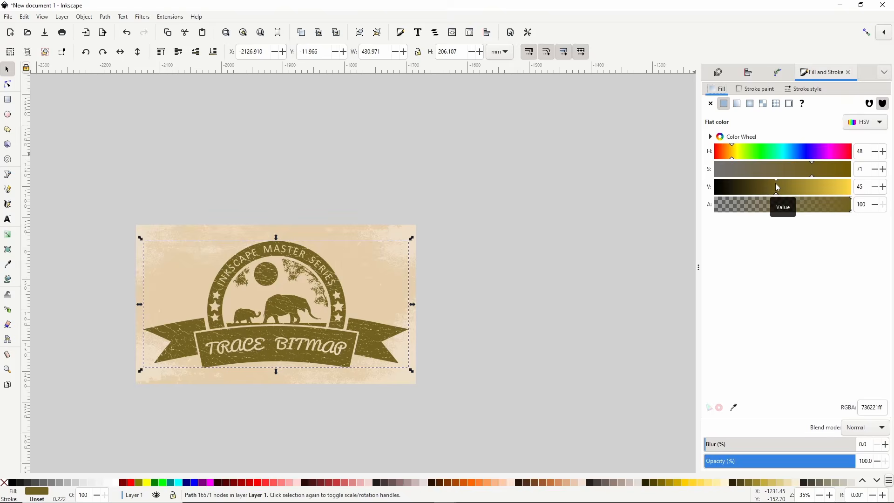
pyautogui.moveTo(777, 187); pyautogui.dragTo(753, 188)
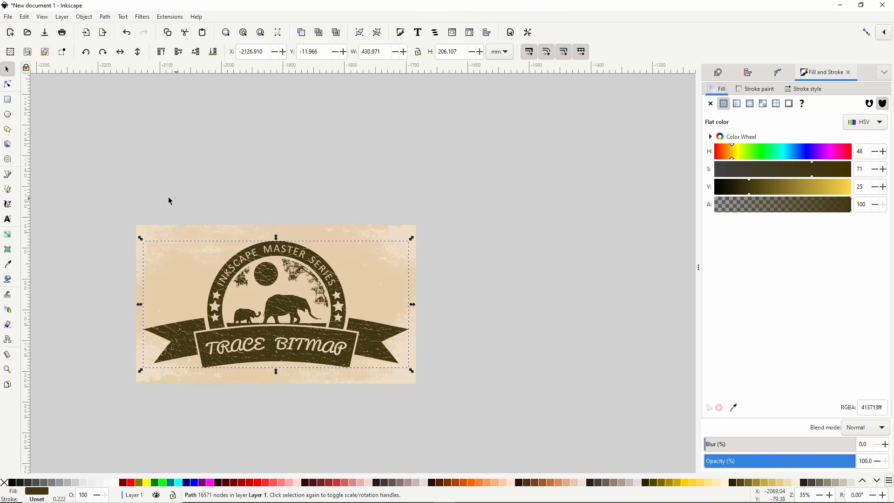
# - Group the badge with its textured background and deselect the group
pyautogui.moveTo(102, 194); pyautogui.dragTo(451, 403)
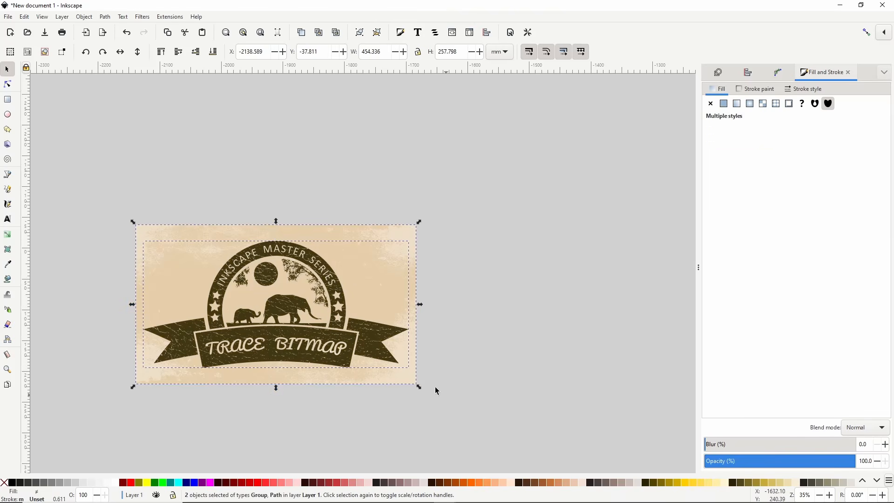
pyautogui.rightClick(365, 338)
pyautogui.click(385, 273)
pyautogui.moveTo(277, 302); pyautogui.dragTo(339, 267)
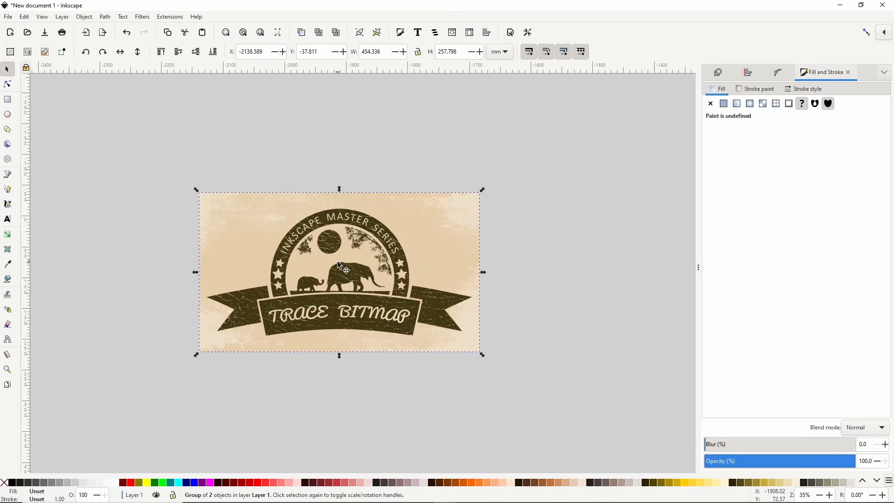
pyautogui.click(330, 127)
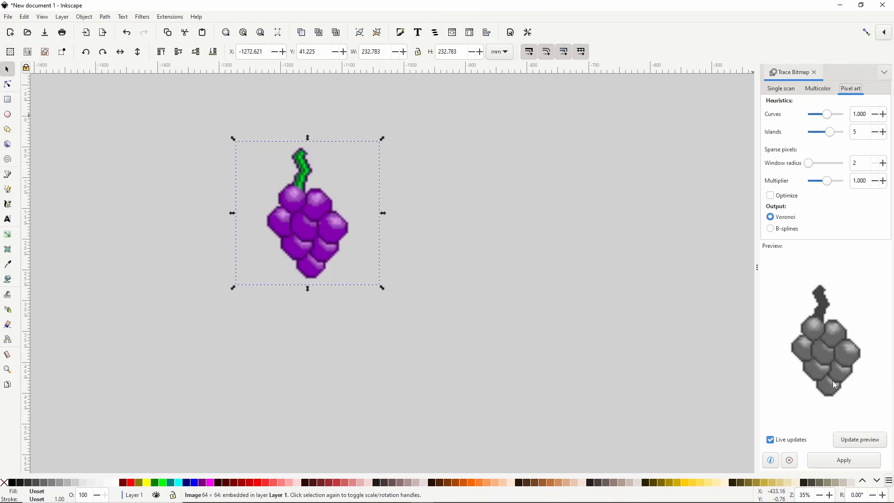
# - Trace the grape pixel-art image with Voronoi output and place the trace to the right of the original
pyautogui.click(844, 460)
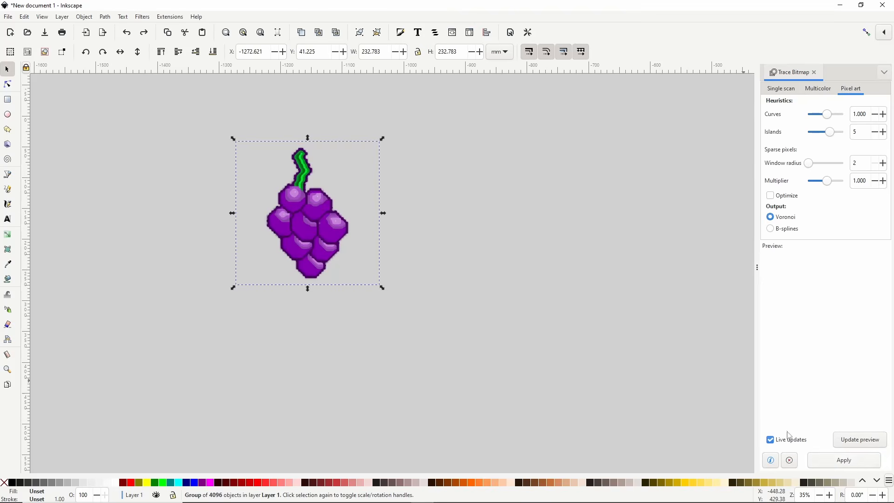
pyautogui.moveTo(327, 226); pyautogui.dragTo(445, 256)
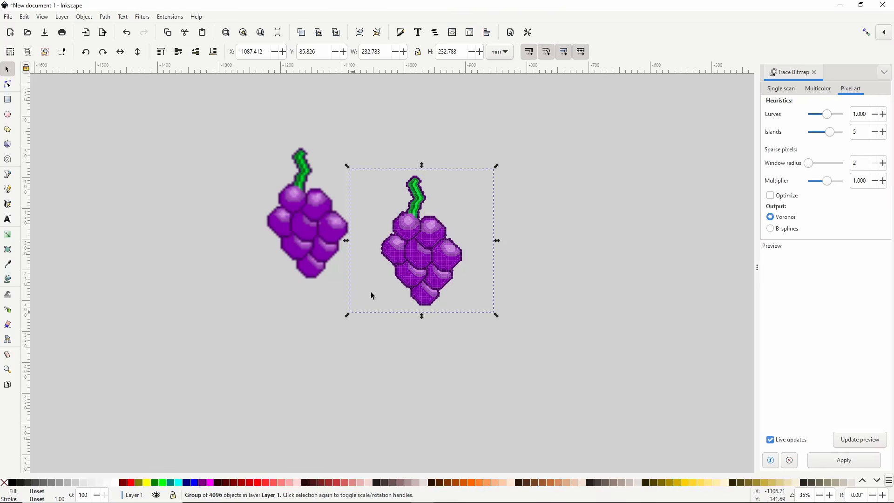
# - Enter the Voronoi trace group, fill one central grape cell blue and a patch of neighbouring cells lime (#00FF00)
pyautogui.doubleClick(413, 270)
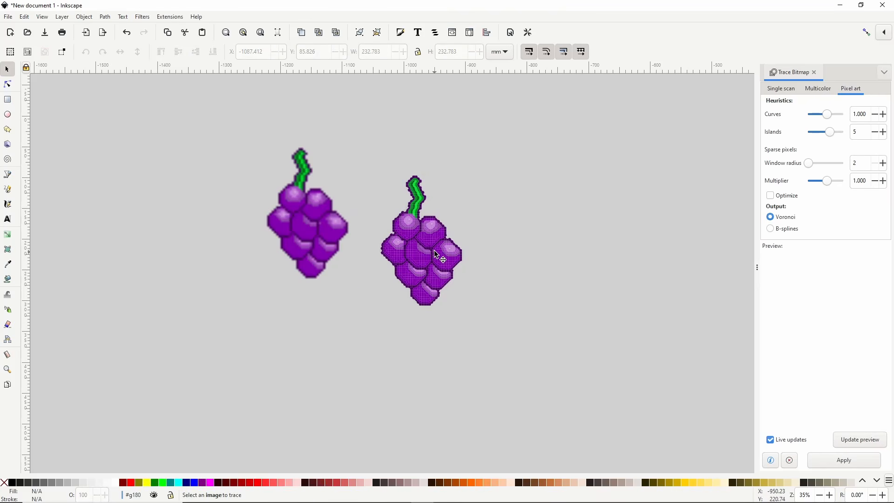
pyautogui.click(423, 251)
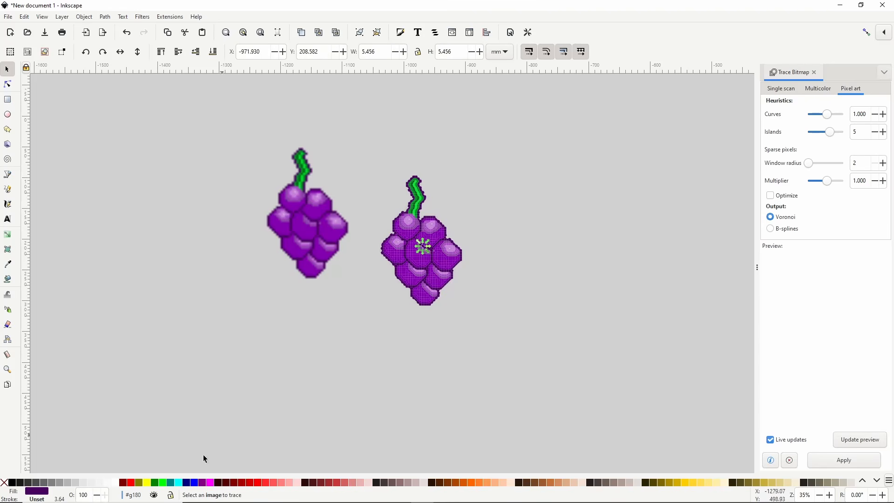
pyautogui.click(194, 486)
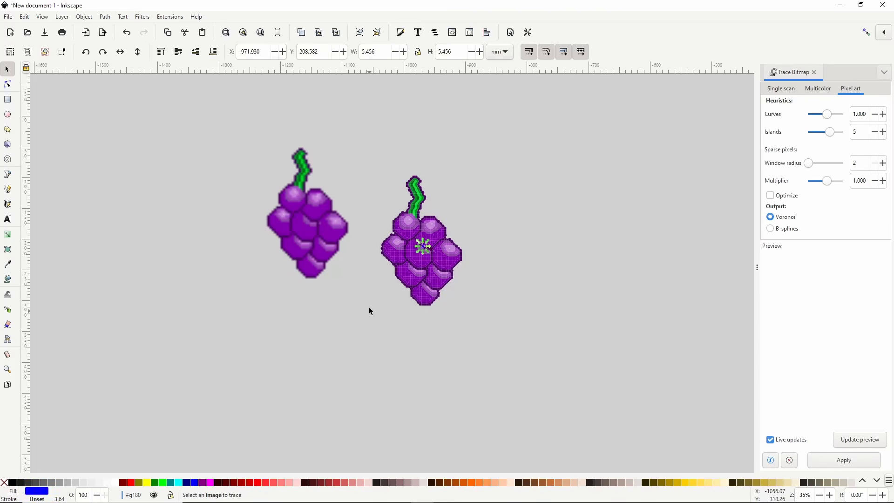
pyautogui.click(410, 269)
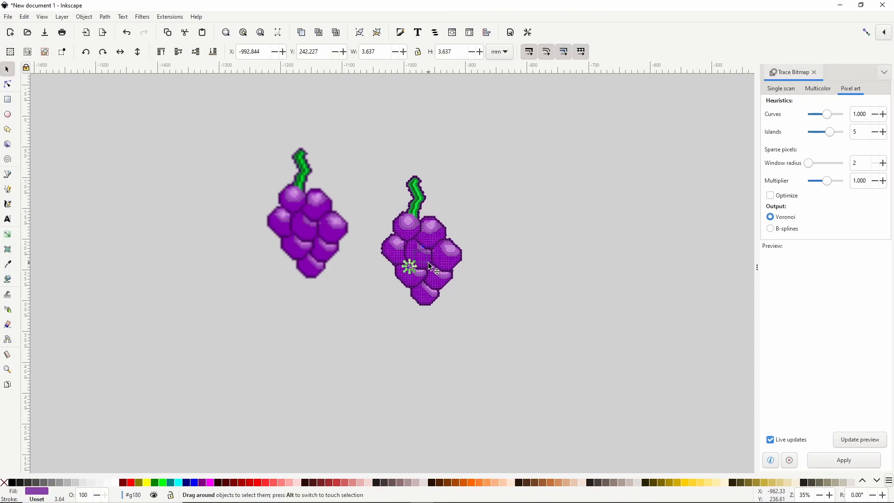
pyautogui.click(426, 262)
pyautogui.click(163, 482)
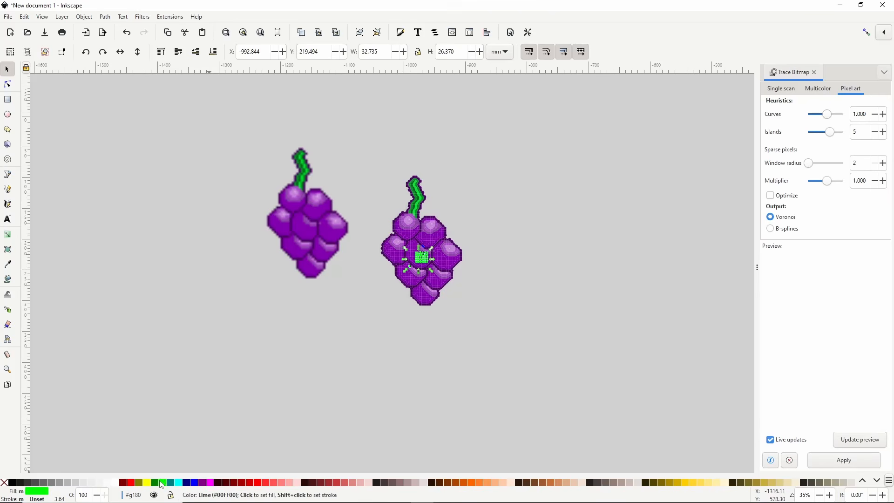
pyautogui.click(482, 236)
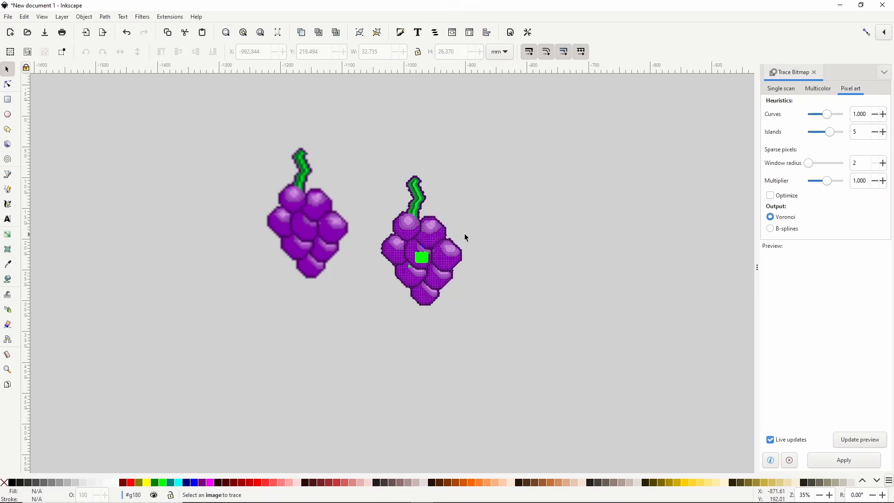
# - Trace the original grape image with B-splines output and place the trace to the lower right of the Voronoi version
pyautogui.click(340, 216)
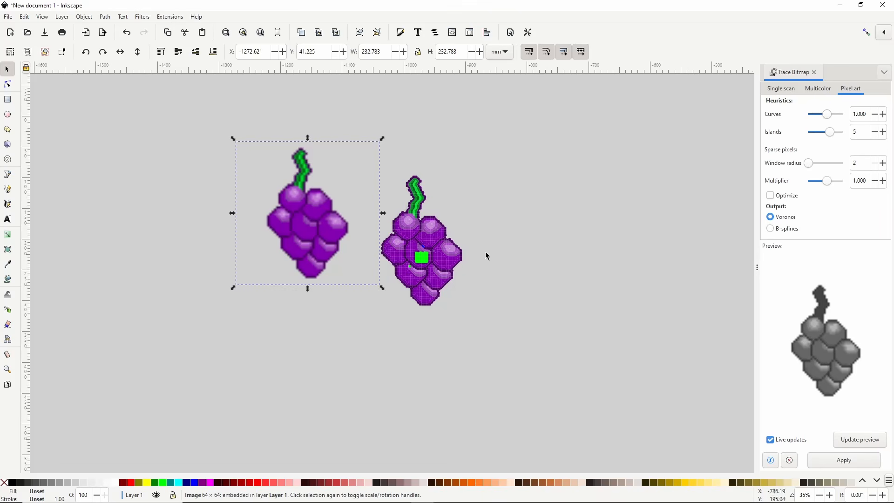
pyautogui.click(447, 264)
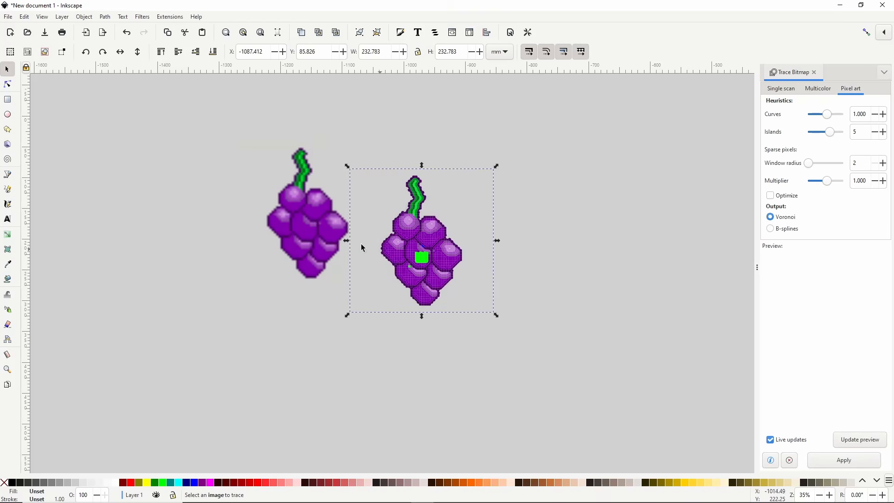
pyautogui.click(329, 229)
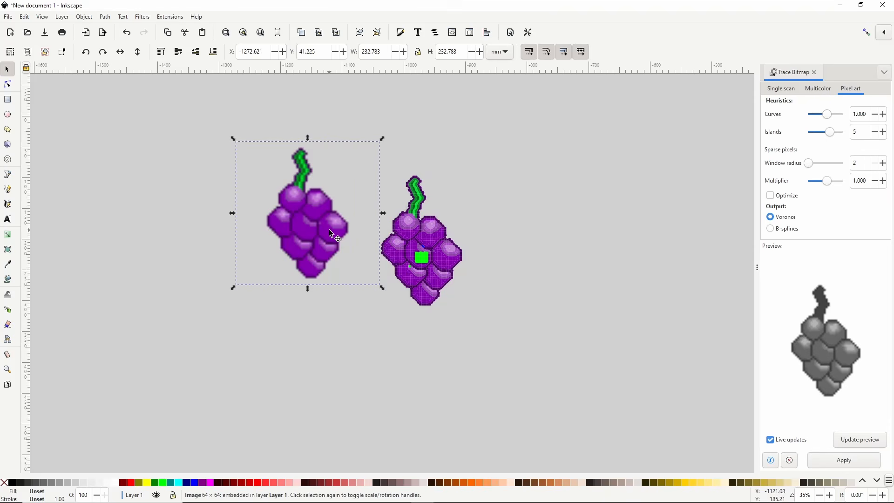
pyautogui.click(771, 229)
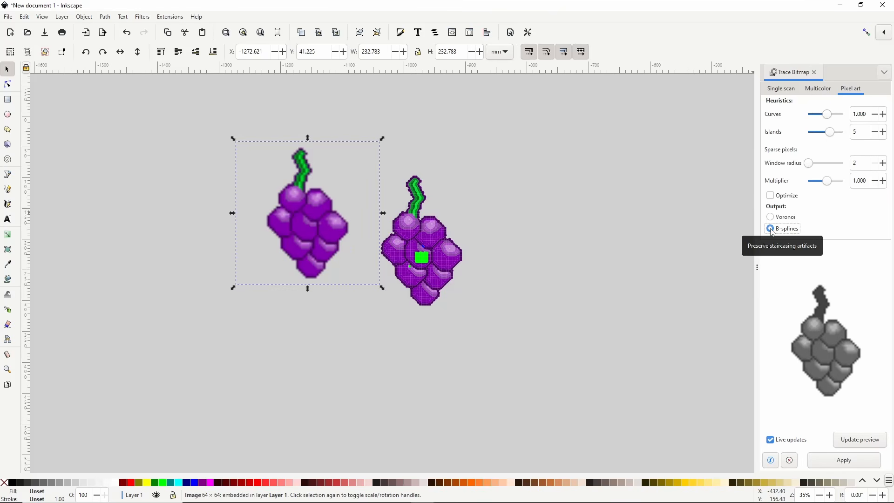
pyautogui.click(823, 463)
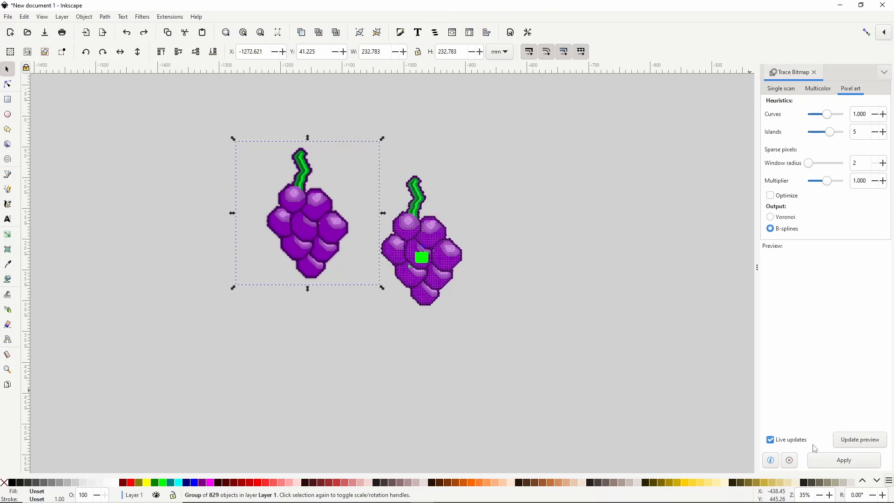
pyautogui.click(323, 227)
pyautogui.moveTo(323, 227)
pyautogui.mouseDown()
pyautogui.moveTo(485, 343)
pyautogui.moveTo(533, 318)
pyautogui.mouseUp()
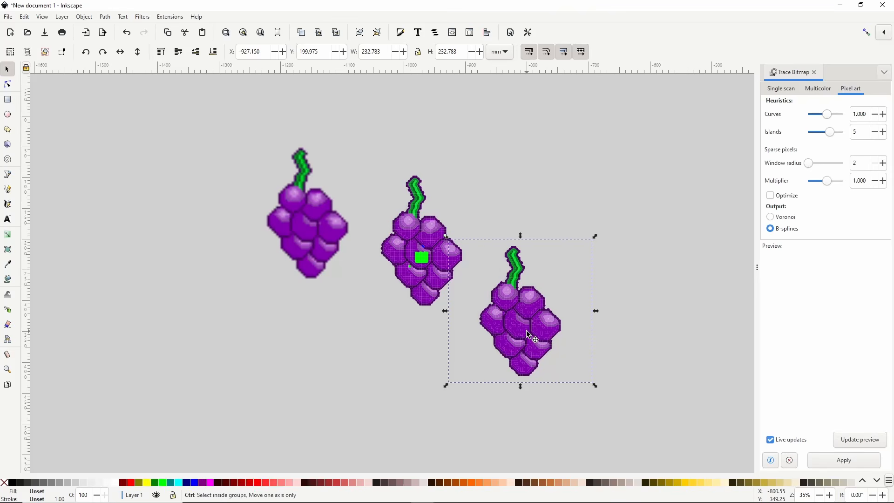
pyautogui.keyDown('ctrl'); pyautogui.scroll(3, 529, 334); pyautogui.keyUp('ctrl')
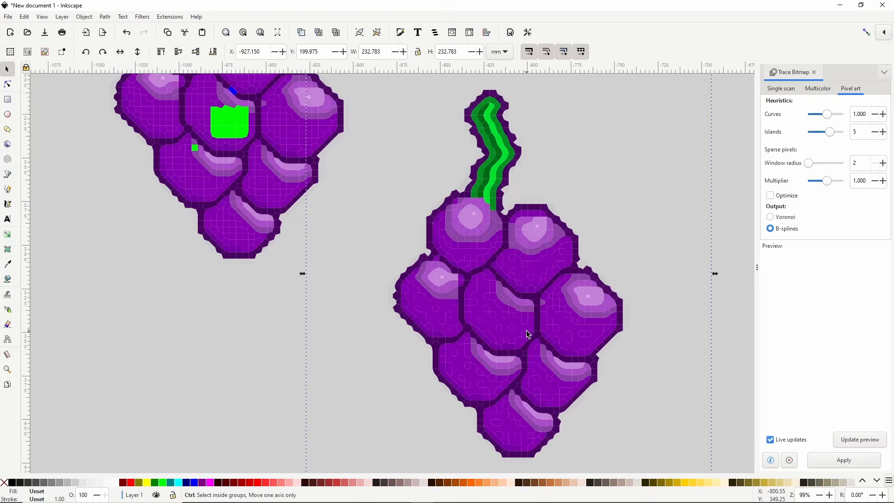
# - Duplicate the Voronoi grape trace group in place, stacked directly over the original trace
pyautogui.keyDown('ctrl'); pyautogui.scroll(1, 528, 333); pyautogui.keyUp('ctrl')
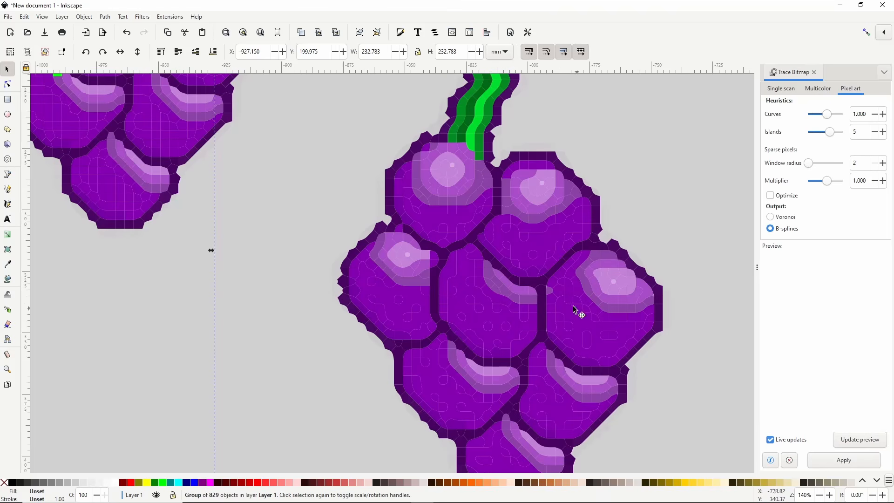
pyautogui.moveTo(297, 229); pyautogui.dragTo(387, 312)
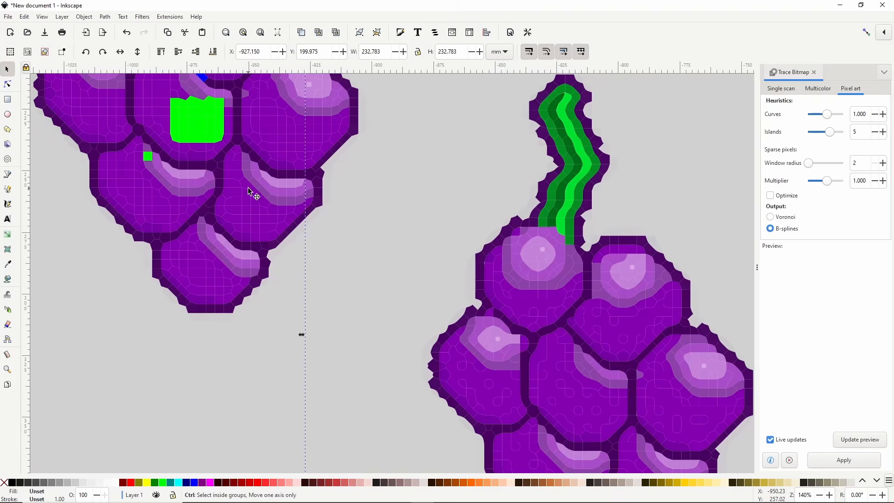
pyautogui.keyDown('ctrl'); pyautogui.scroll(-2, 259, 193); pyautogui.keyUp('ctrl')
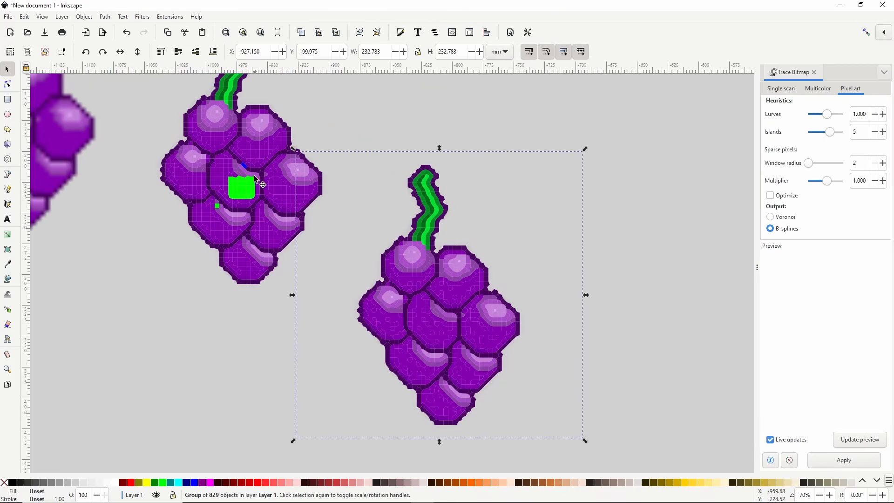
pyautogui.click(253, 147)
pyautogui.rightClick(252, 148)
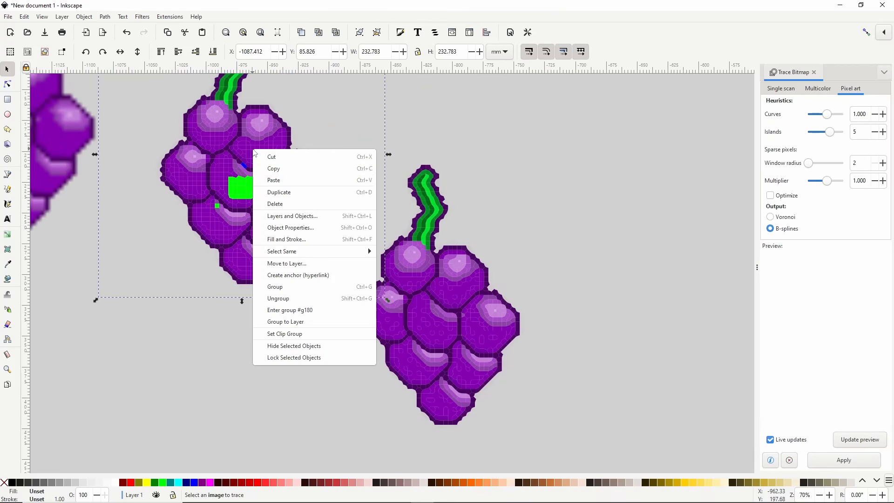
pyautogui.click(273, 191)
# - Duplicate the B-splines grape trace group in place over itself and clear the selection
pyautogui.keyDown('ctrl'); pyautogui.scroll(5, 282, 205); pyautogui.keyUp('ctrl')
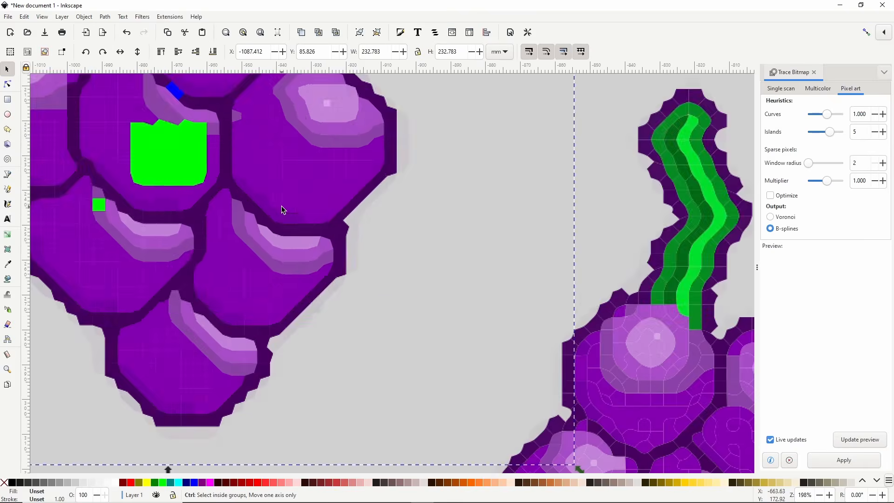
pyautogui.keyDown('ctrl'); pyautogui.scroll(1, 281, 208); pyautogui.keyUp('ctrl')
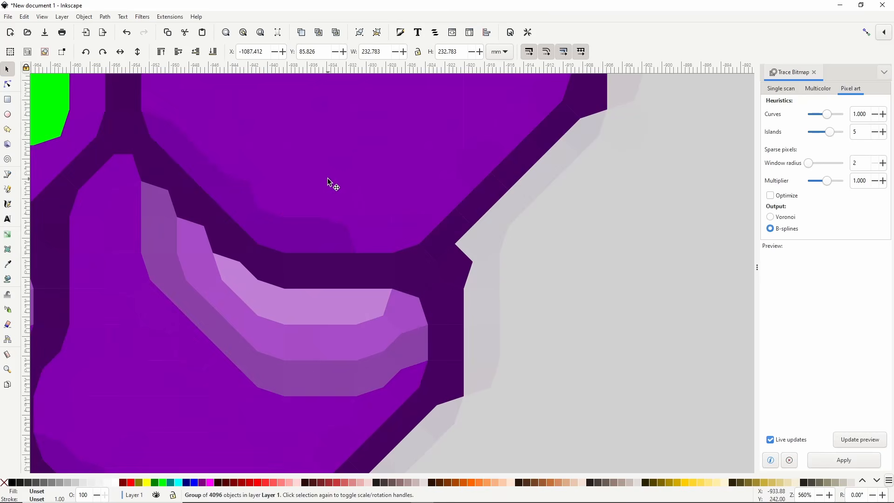
pyautogui.keyDown('ctrl'); pyautogui.scroll(1, 333, 171); pyautogui.keyUp('ctrl')
pyautogui.keyDown('ctrl'); pyautogui.scroll(-5, 327, 188); pyautogui.keyUp('ctrl')
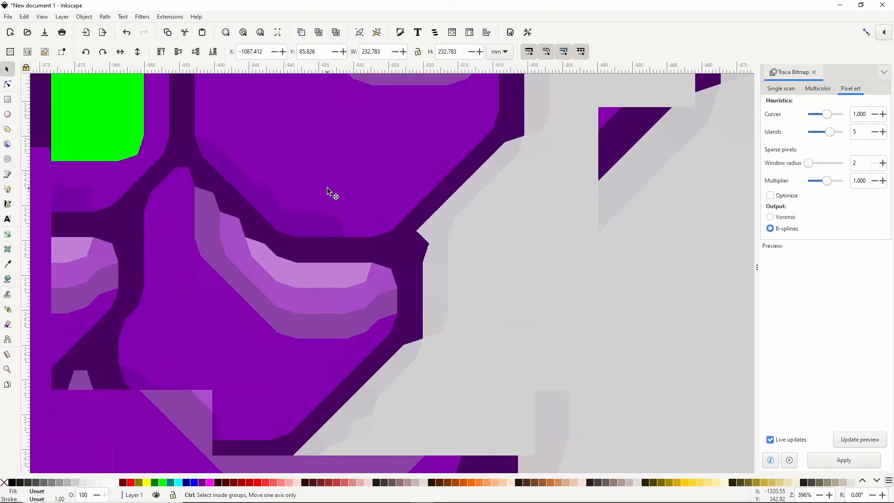
pyautogui.keyDown('ctrl'); pyautogui.scroll(-1, 391, 184); pyautogui.keyUp('ctrl')
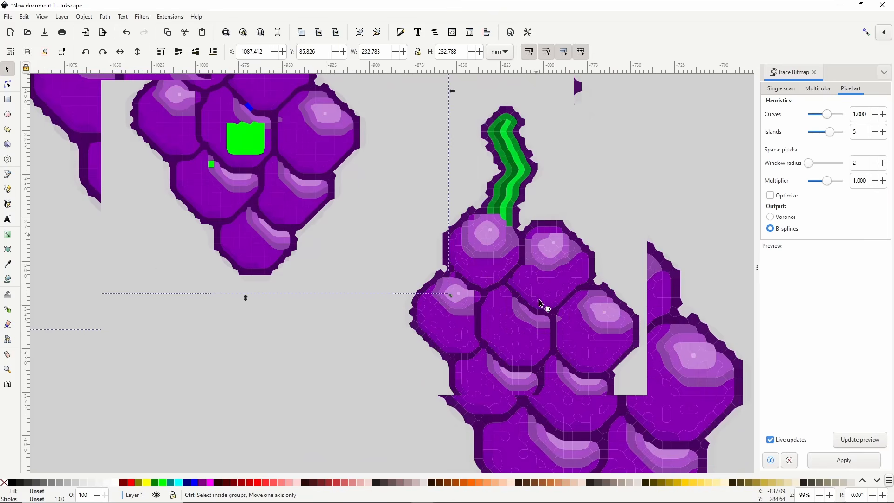
pyautogui.rightClick(550, 319)
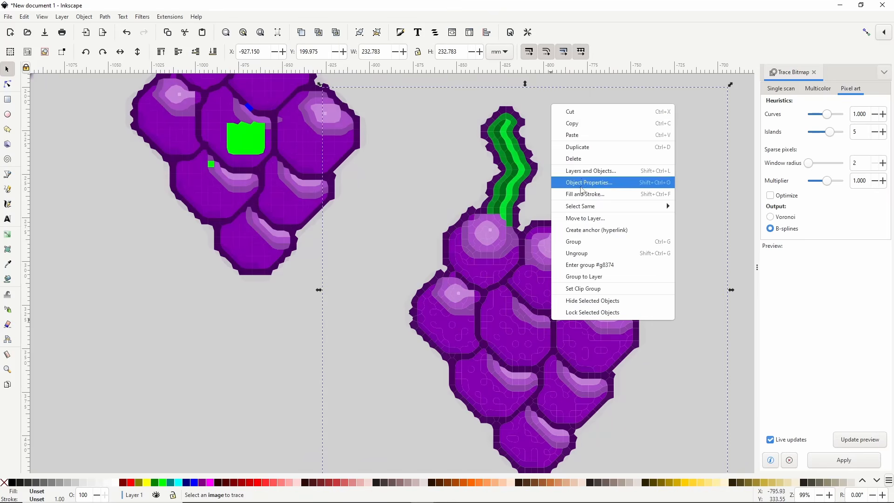
pyautogui.click(580, 147)
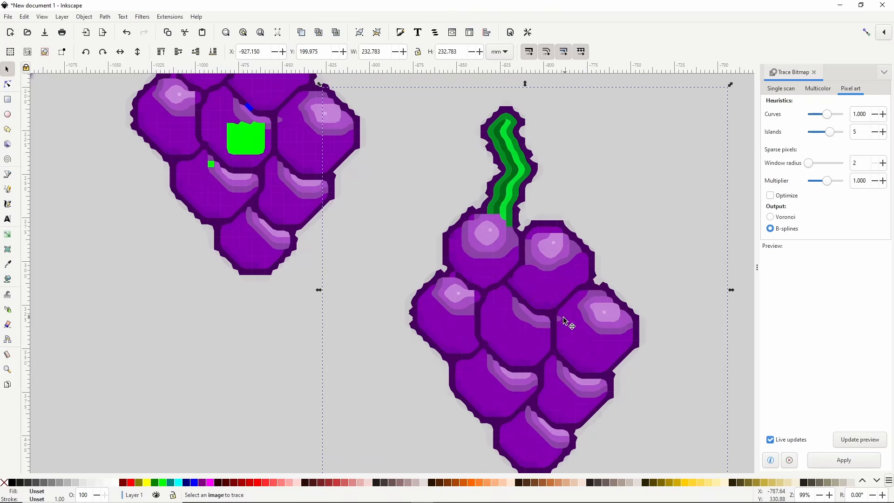
pyautogui.keyDown('ctrl'); pyautogui.scroll(-3, 353, 237); pyautogui.keyUp('ctrl')
pyautogui.click(278, 257)
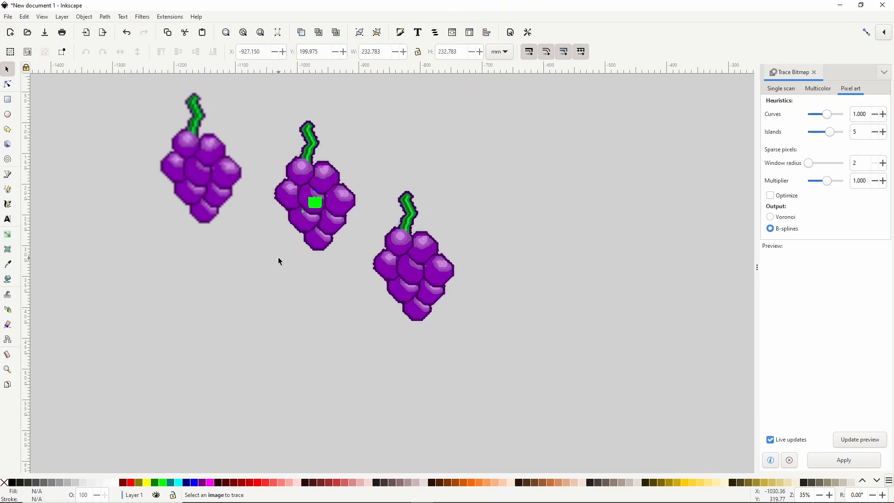